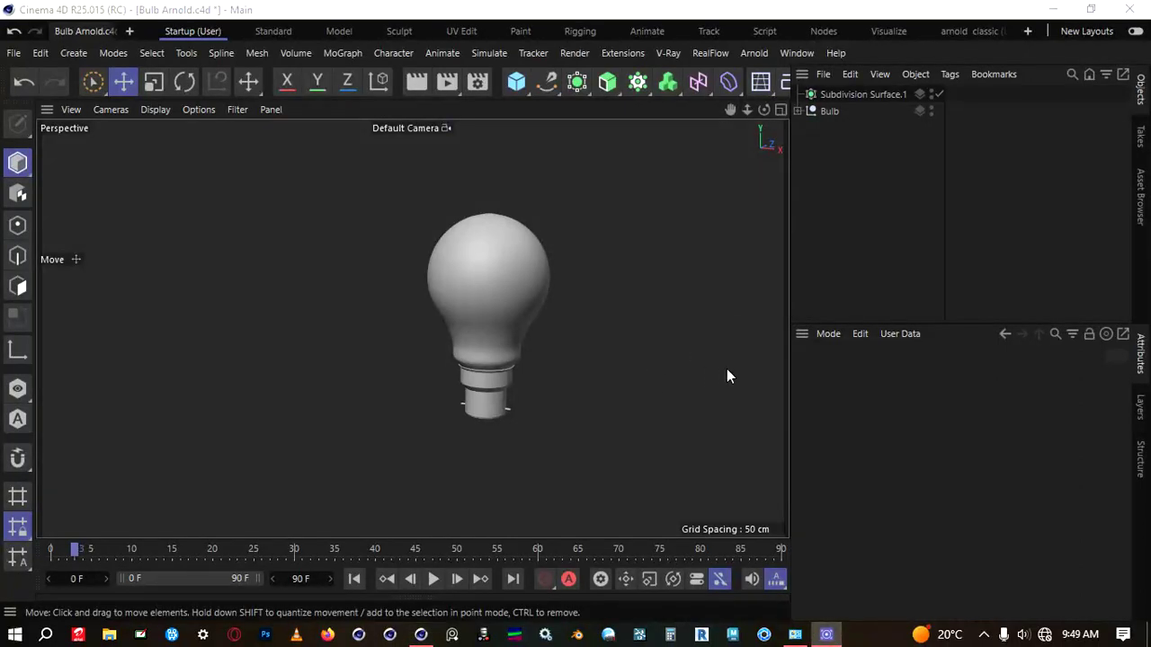
Delete the Subdivision Surface.1 object from the scene.
scroll(637, 322, up, 2)
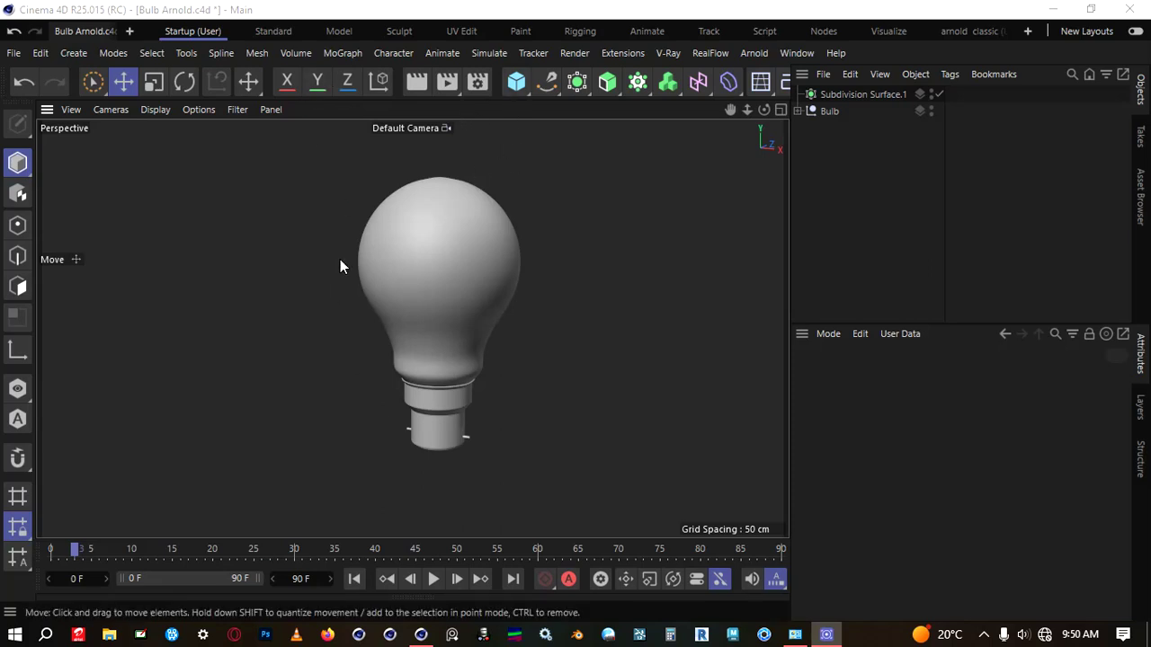
click(839, 96)
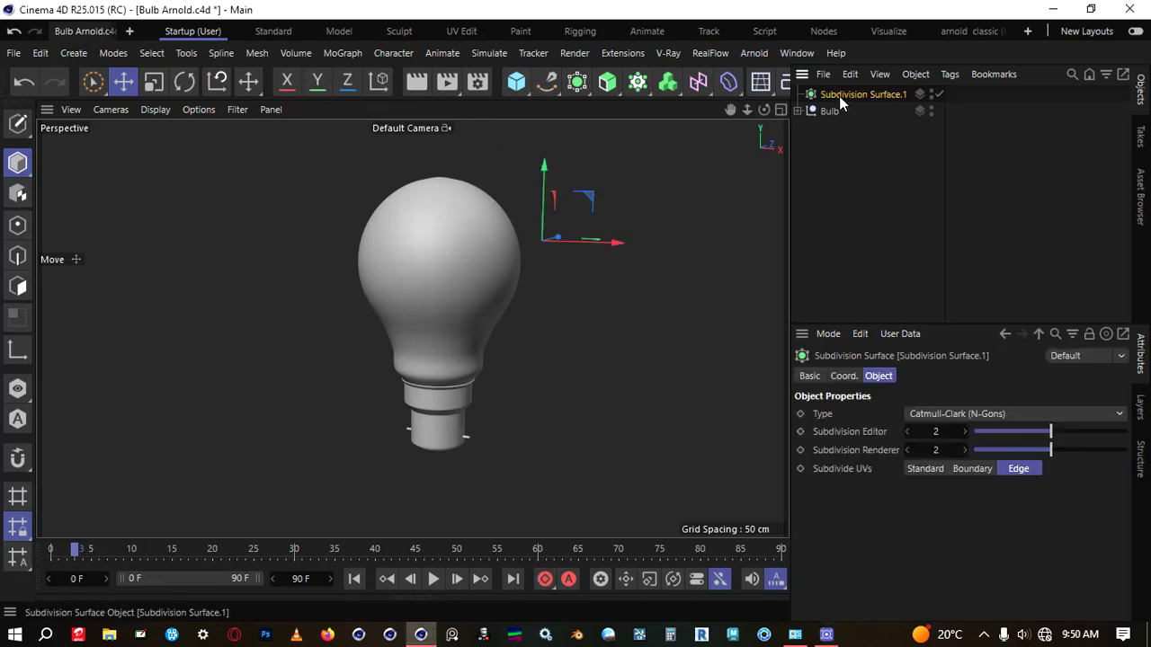
key(Delete)
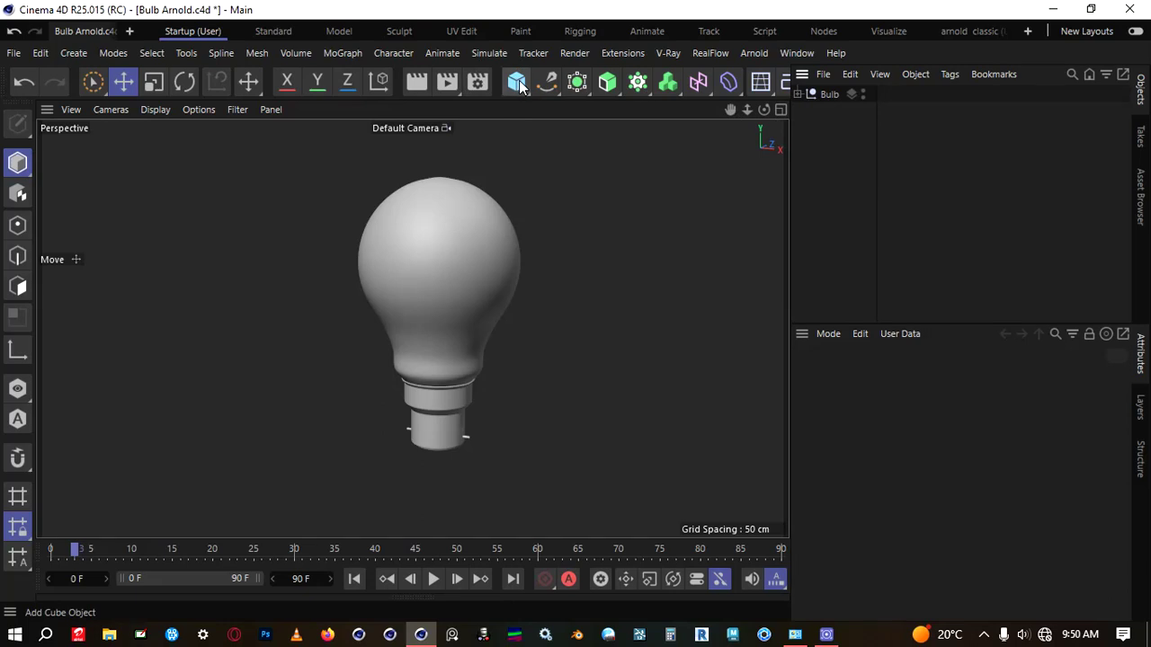
Add a default 200 cm cube primitive to the scene.
click(517, 83)
scroll(617, 242, down, 8)
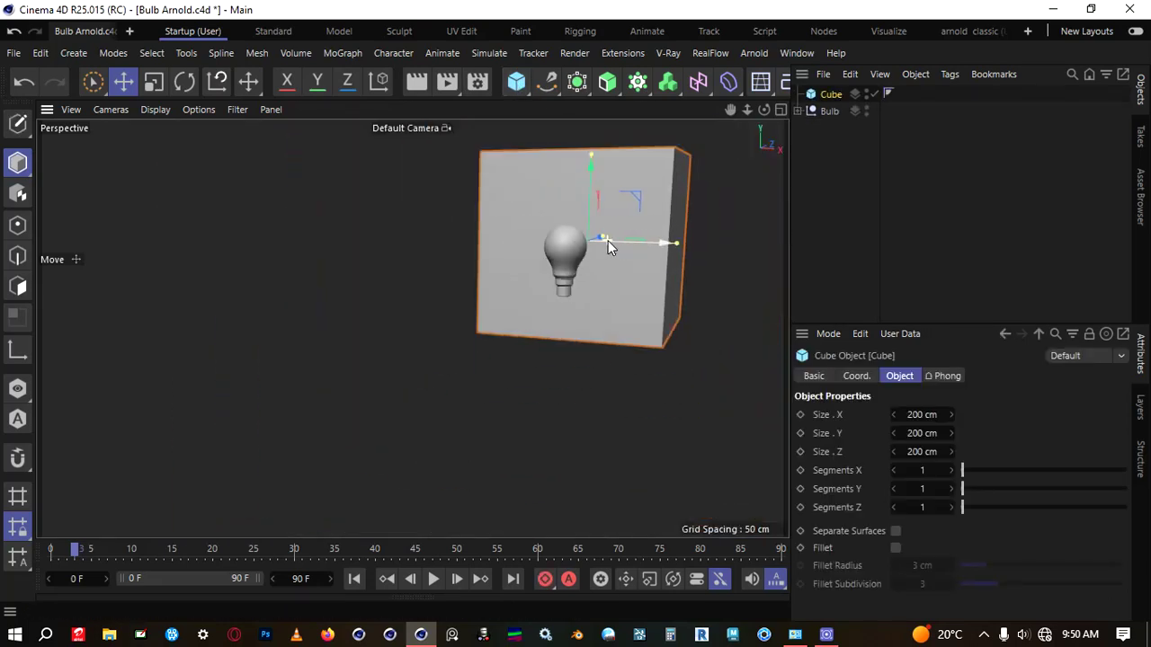
alt+drag(588, 271, 540, 284)
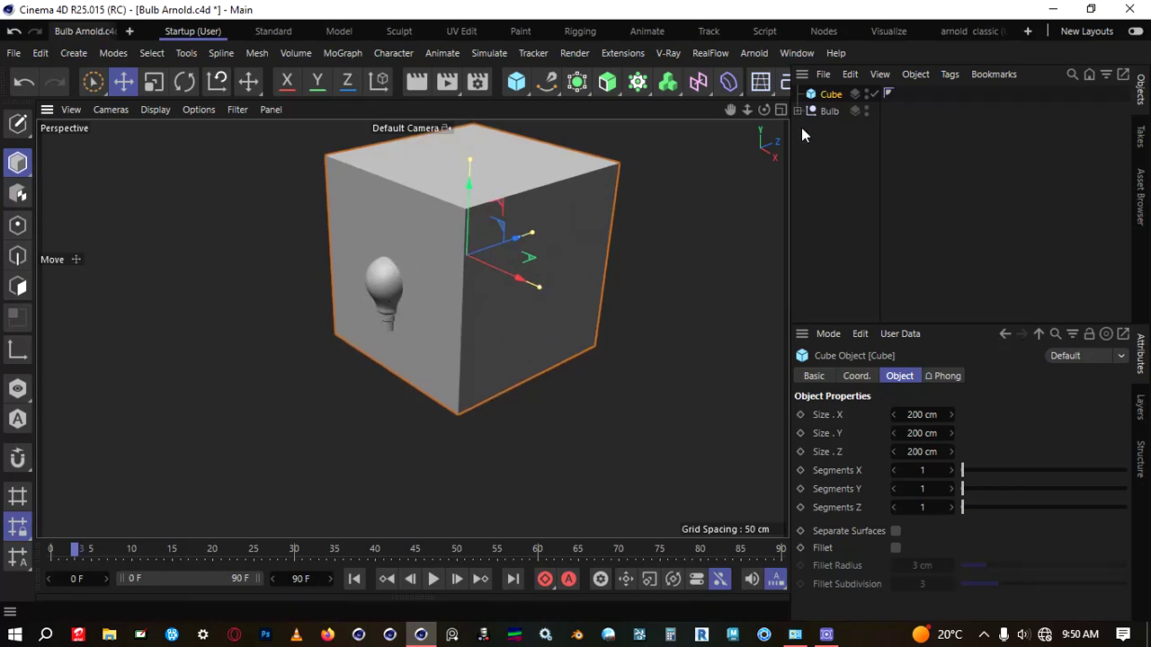
Set the Bulb null's X position to 0 cm.
click(828, 112)
click(845, 378)
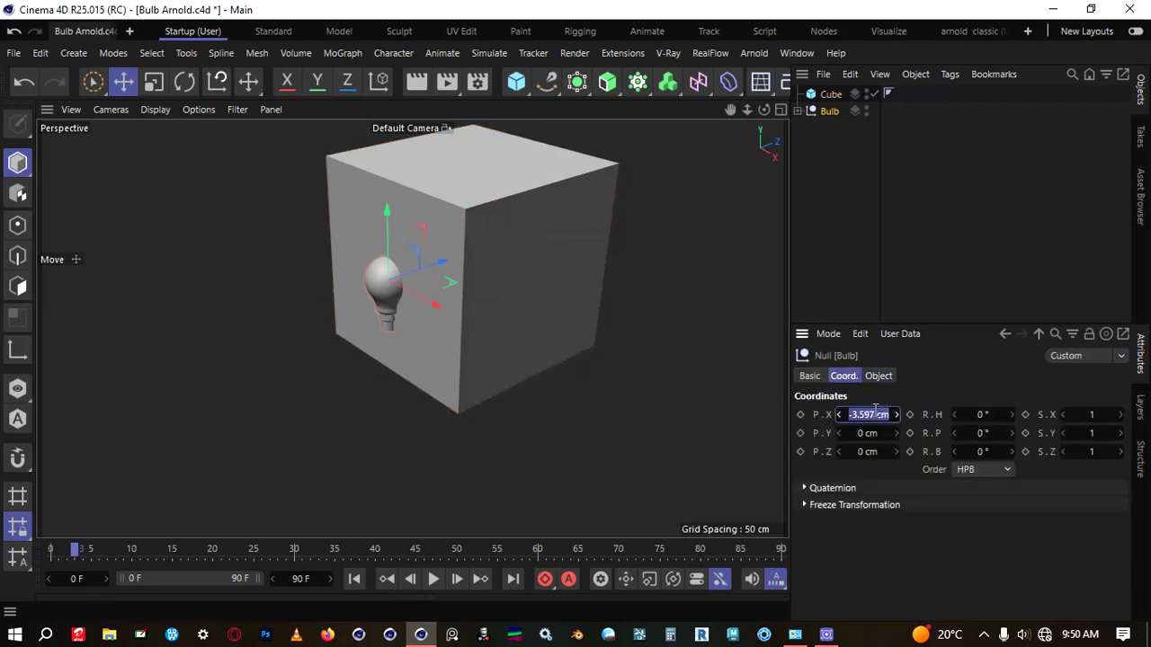
drag(874, 410, 872, 412)
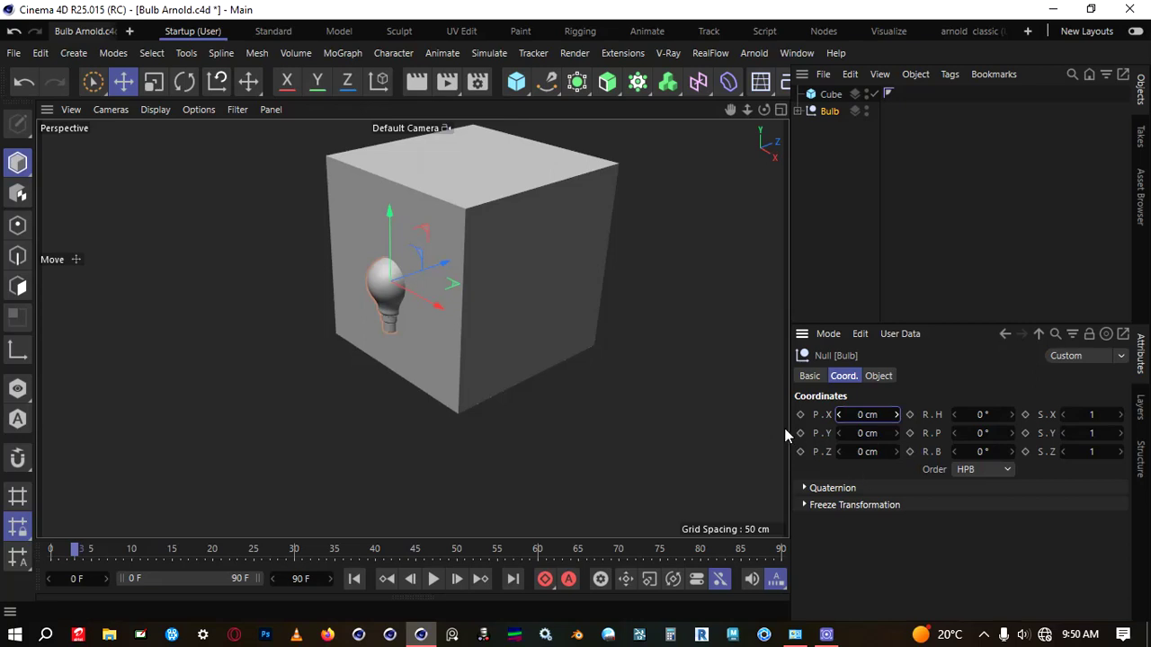
alt+drag(601, 323, 556, 319)
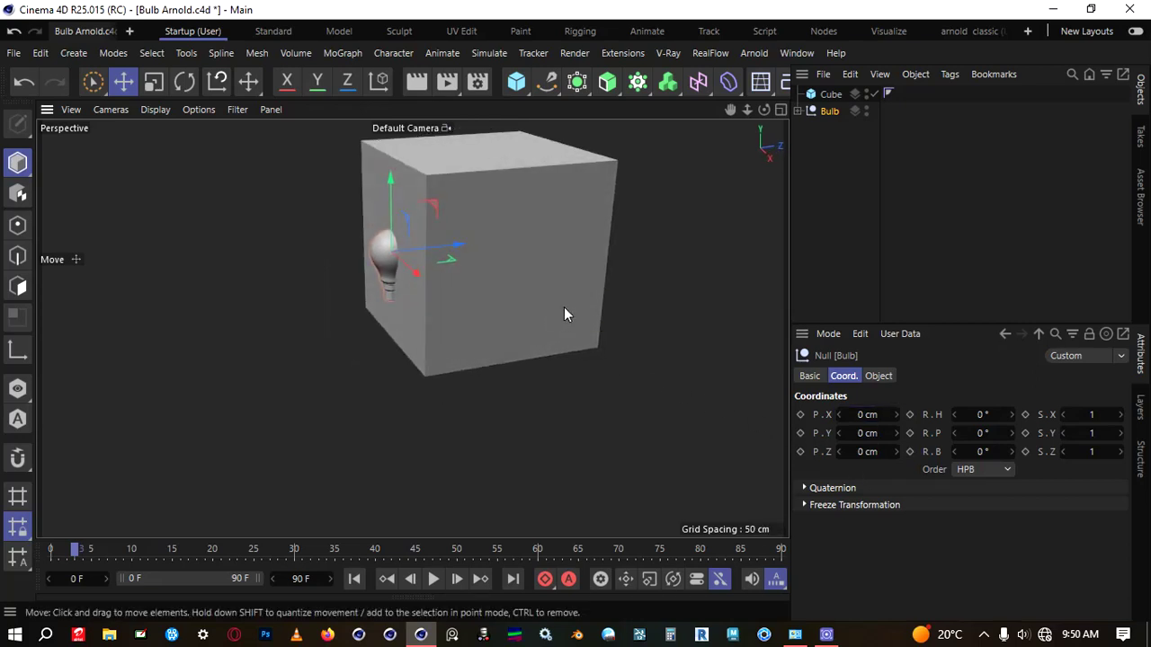
click(1145, 457)
click(1140, 406)
click(1140, 358)
Enlarge the cube into a big box that encloses the bulb, with its centre at about 11.7 cm in Z.
click(614, 185)
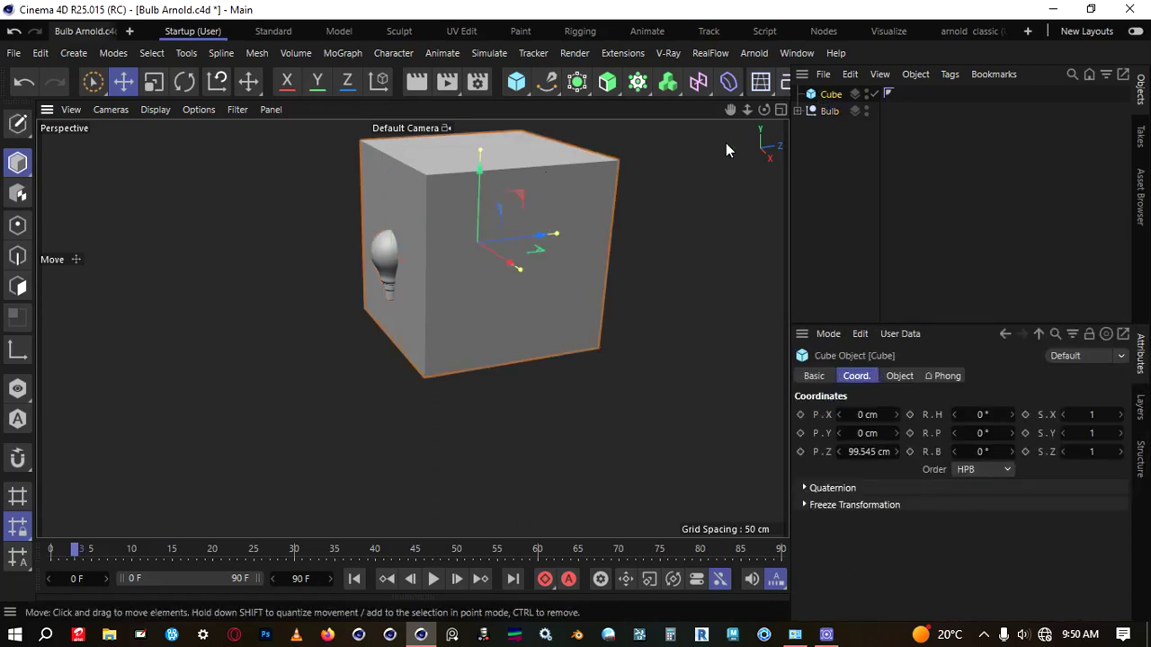
drag(556, 235, 640, 225)
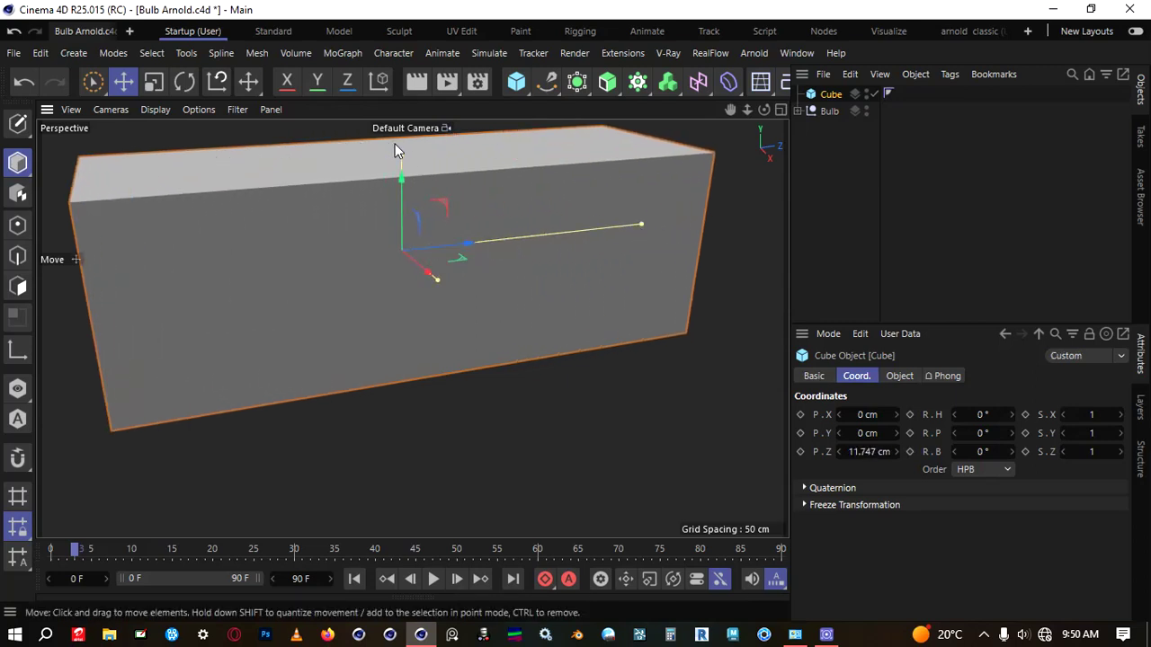
drag(398, 146, 401, 106)
scroll(508, 321, down, 5)
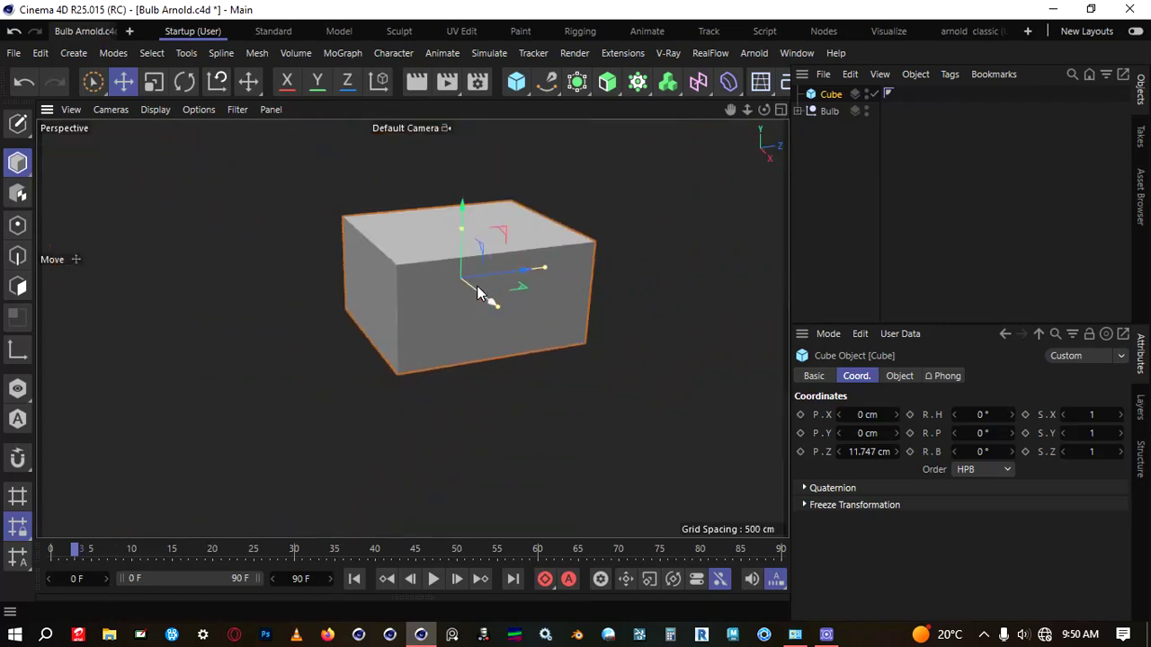
alt+drag(373, 283, 422, 267)
scroll(408, 297, up, 3)
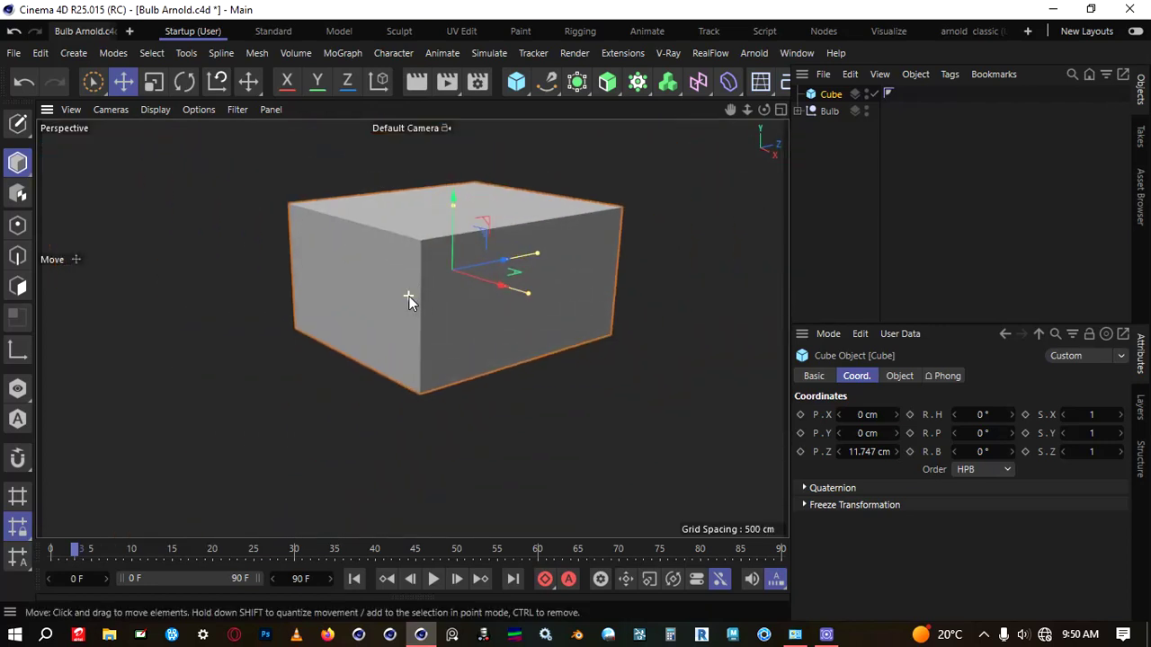
Make the cube editable and delete four of its faces, keeping only the floor and one upright wall.
click(18, 127)
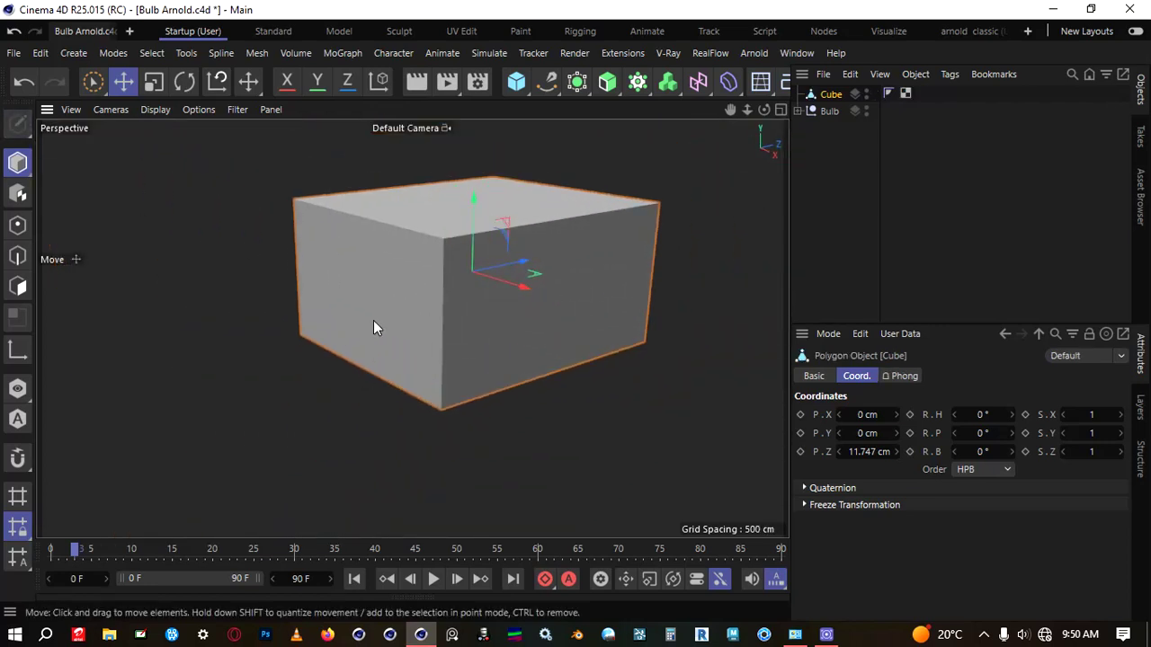
click(18, 286)
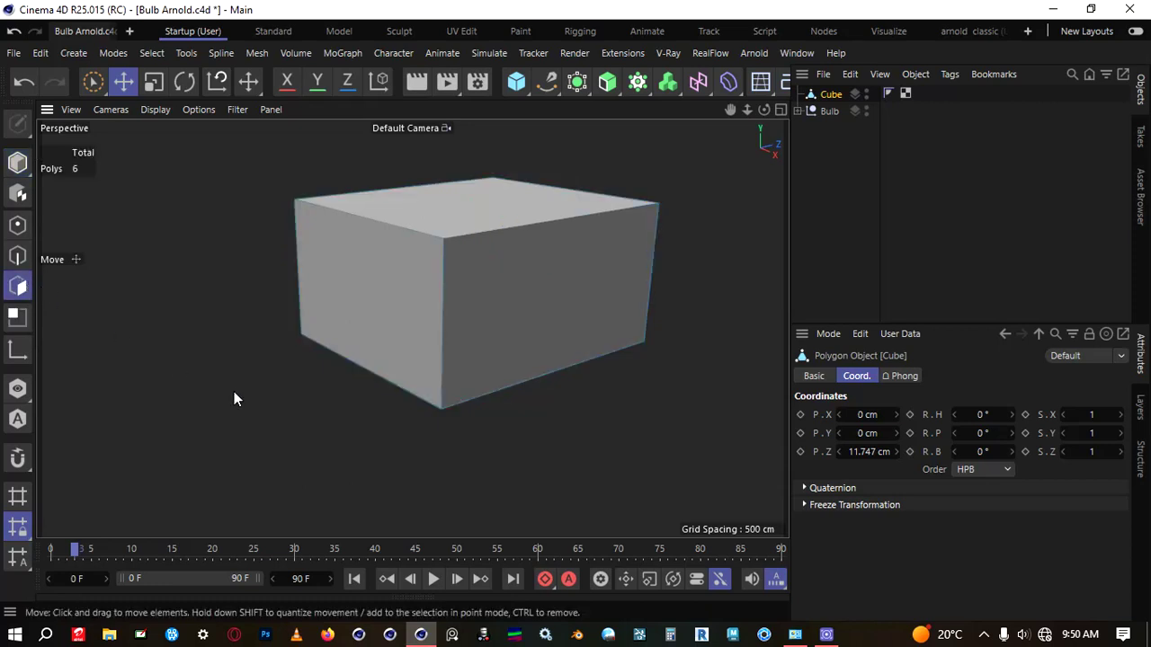
click(356, 301)
shift+click(526, 315)
shift+click(545, 214)
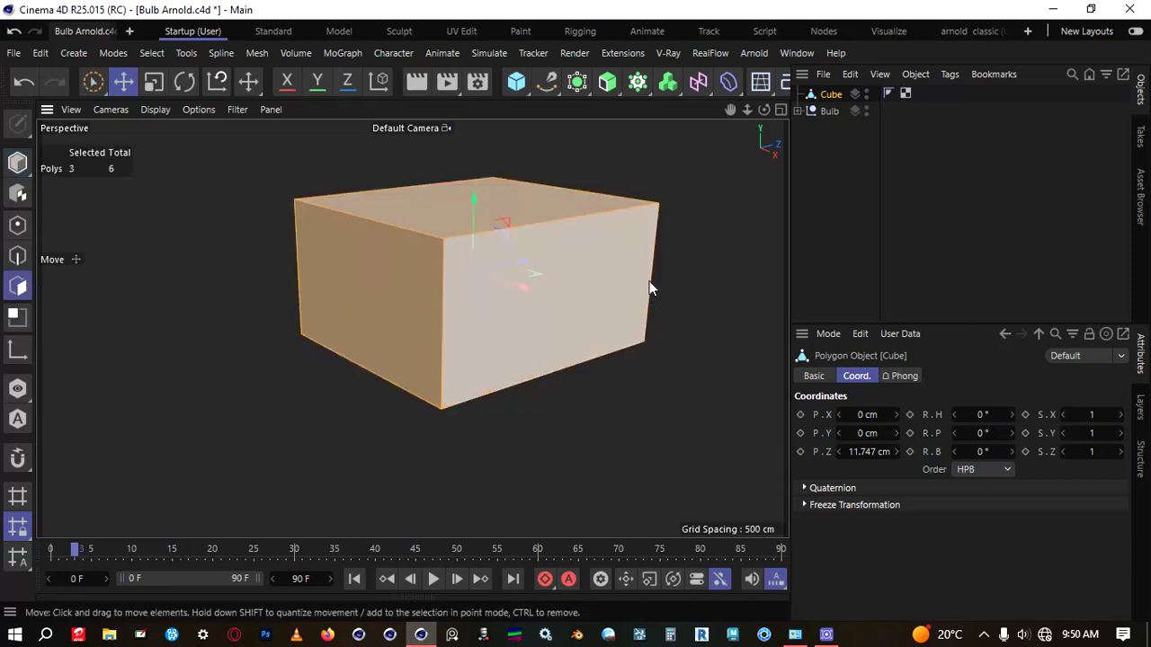
mouse_move(647, 282)
alt+mouse_down()
mouse_move(503, 323)
mouse_move(503, 354)
mouse_move(496, 304)
mouse_move(385, 225)
mouse_move(649, 188)
mouse_move(568, 305)
mouse_move(342, 269)
mouse_move(504, 325)
mouse_move(492, 311)
mouse_move(495, 266)
mouse_move(529, 279)
mouse_move(420, 238)
mouse_move(429, 287)
alt+mouse_up()
key(Delete)
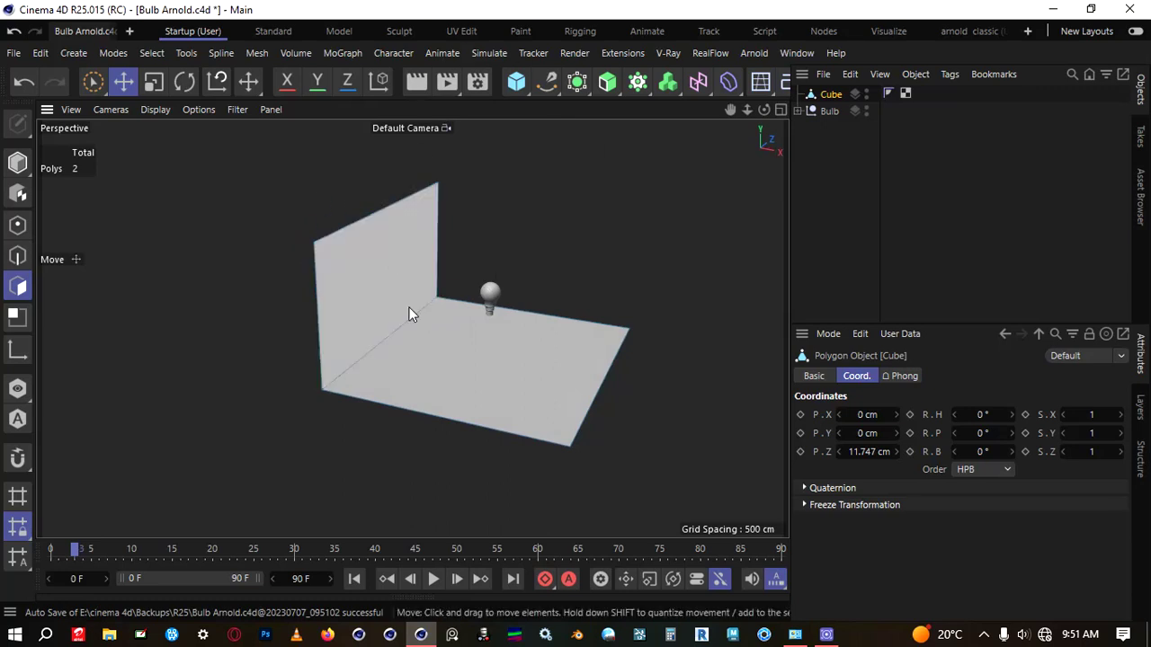
Add a Subdivision Surface generator and make the Cube its child.
click(18, 162)
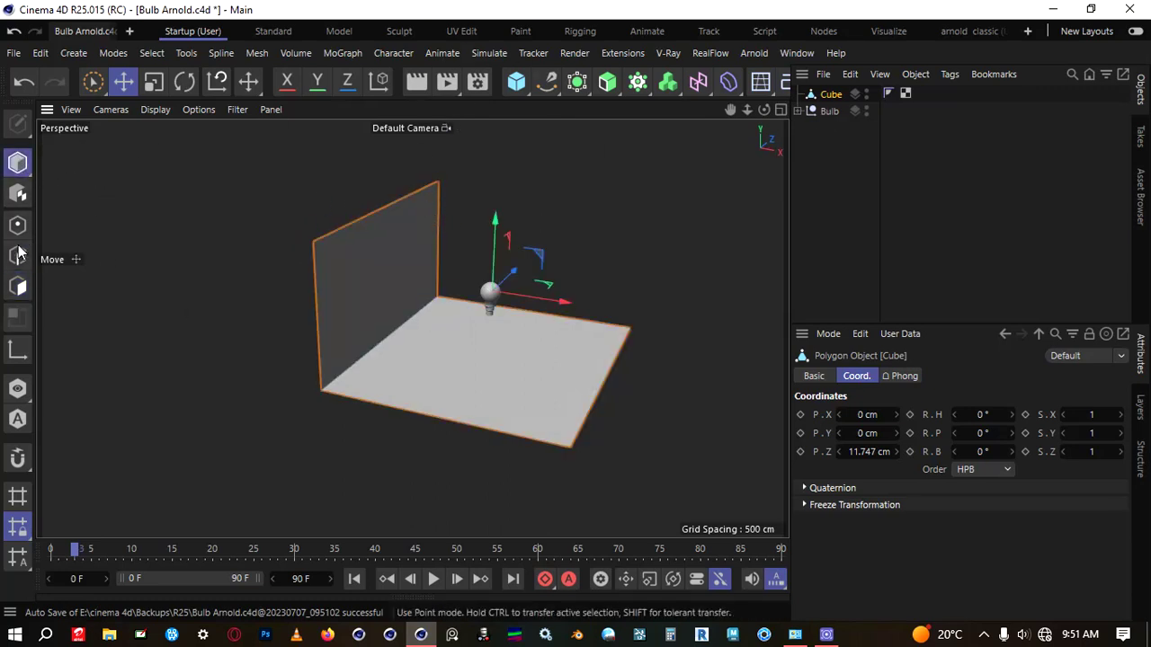
click(18, 286)
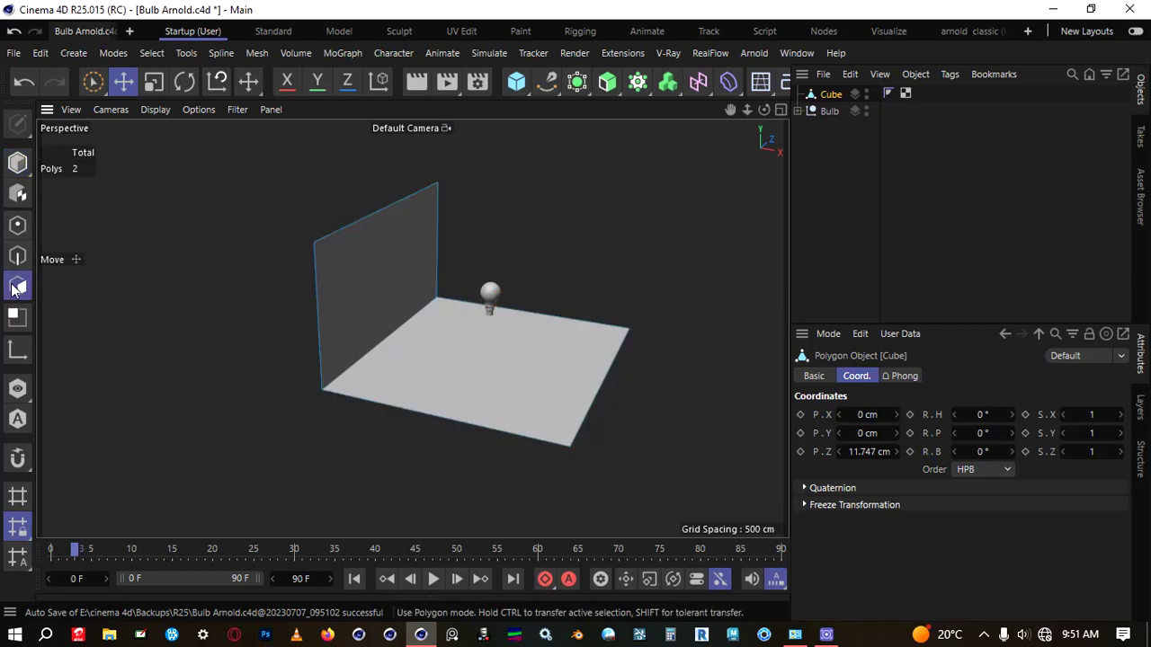
click(577, 83)
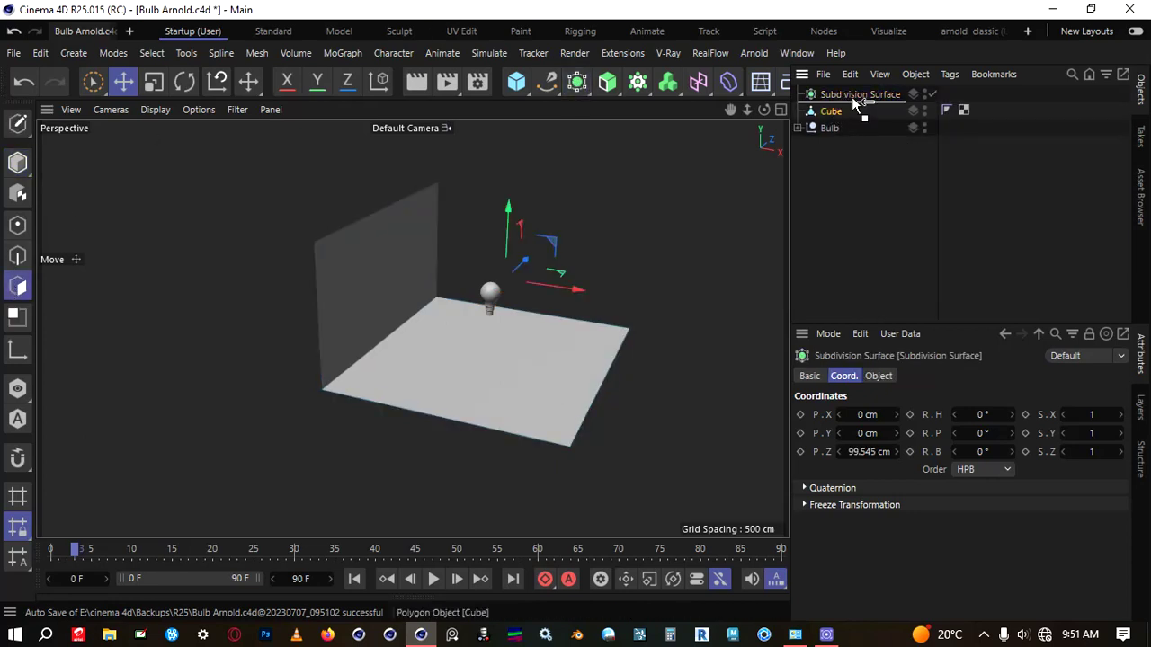
drag(854, 91, 851, 91)
alt+drag(656, 195, 476, 193)
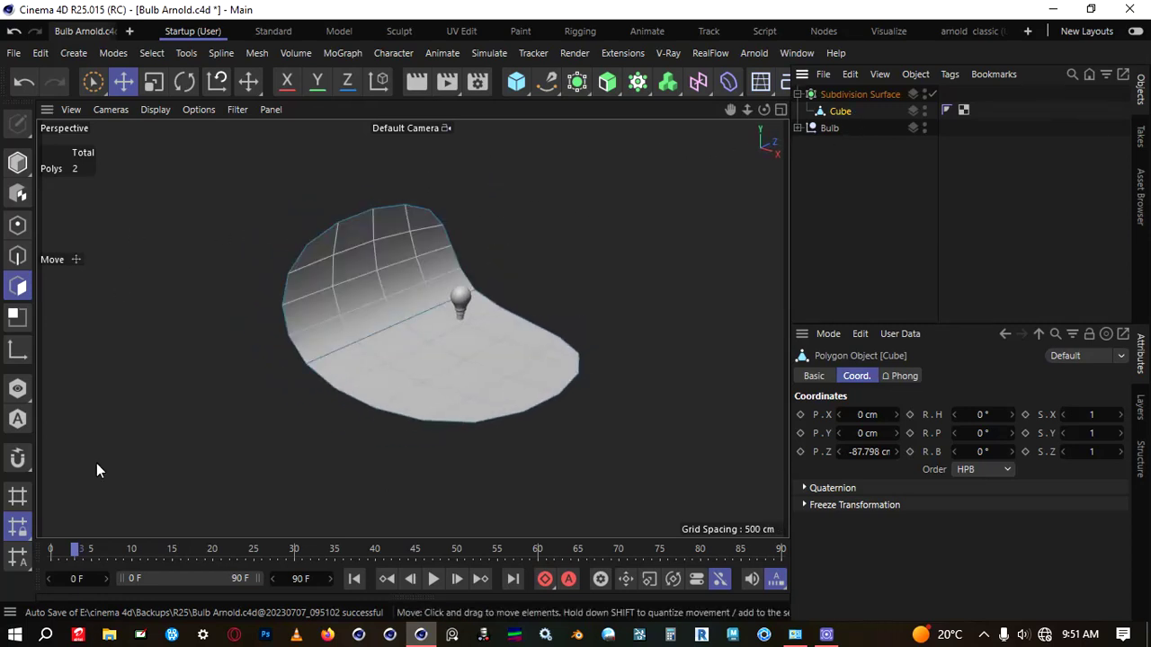
Use Loop/Path Cut to add loop cuts near both side edges of the backdrop, at offsets of about 4% and 93%.
key(k)
key(l)
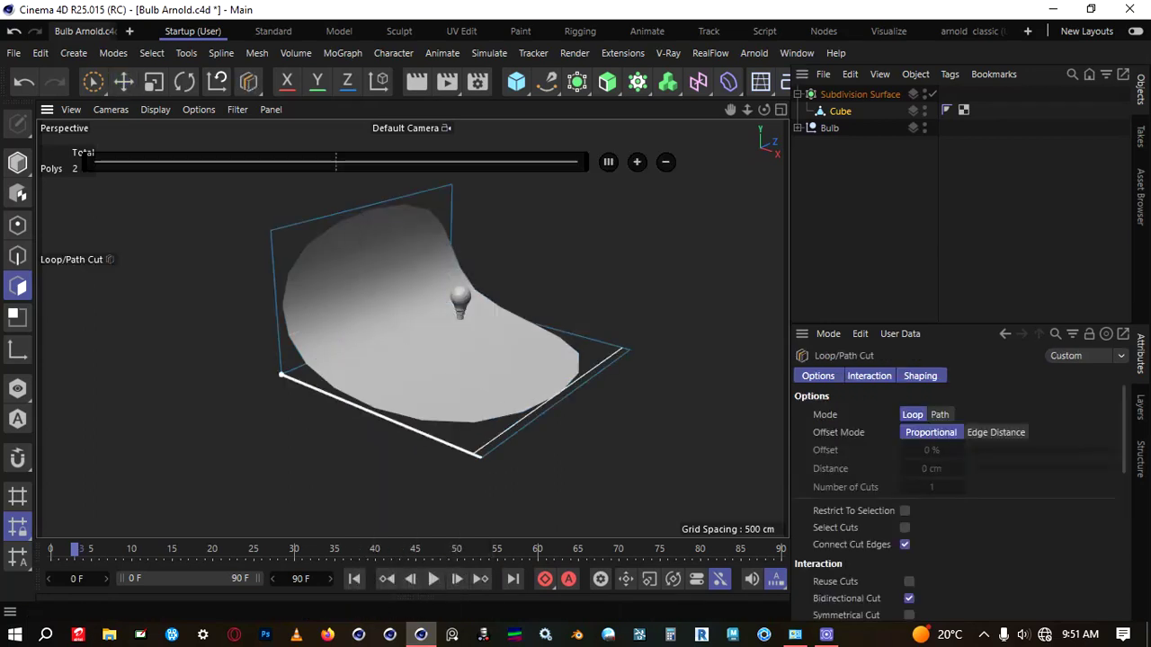
click(486, 454)
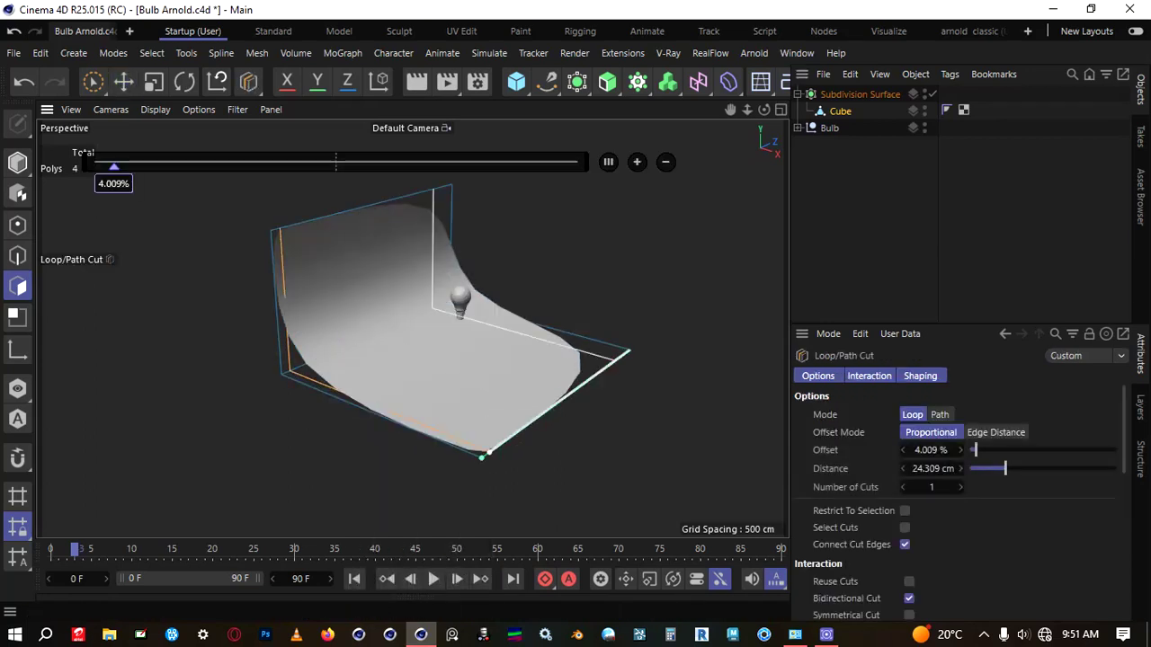
click(621, 356)
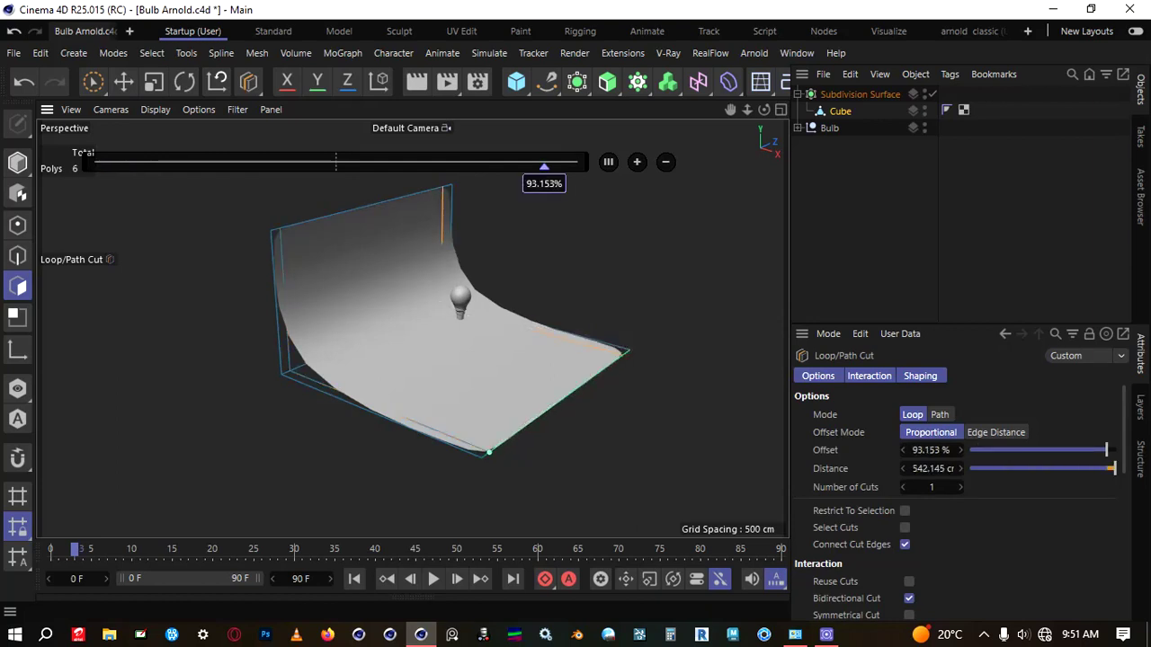
Add loop cuts near the wall's upper edge (about 4.7%) and around the bend (wall about 63%, floor about 21%), and return to Model mode.
click(270, 232)
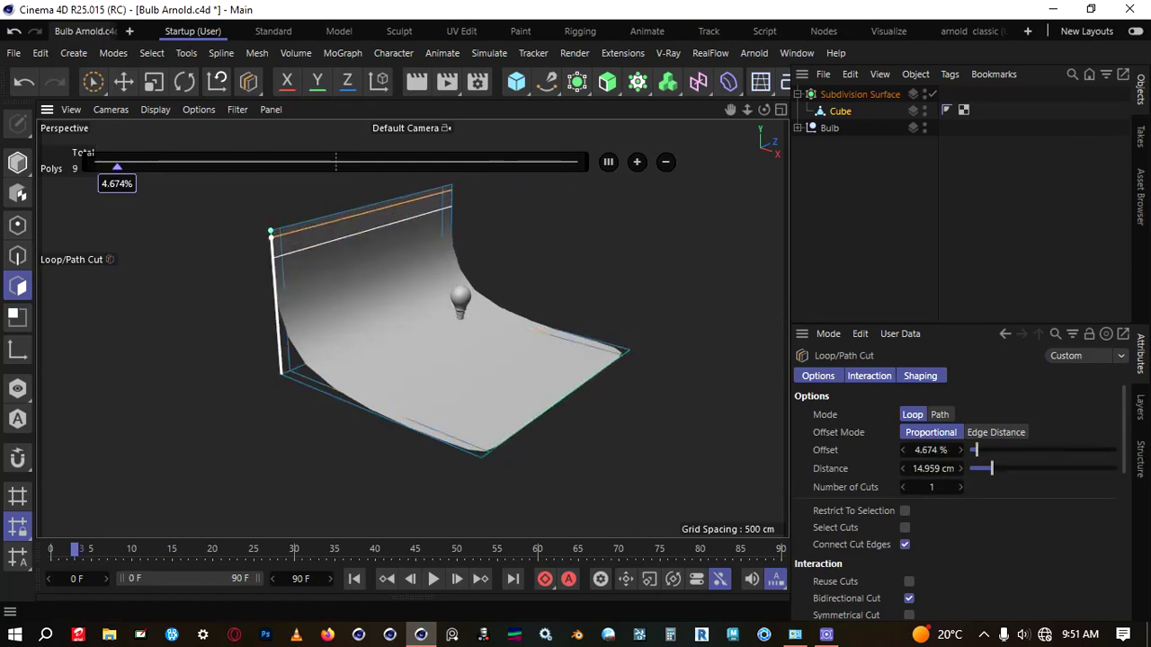
click(279, 325)
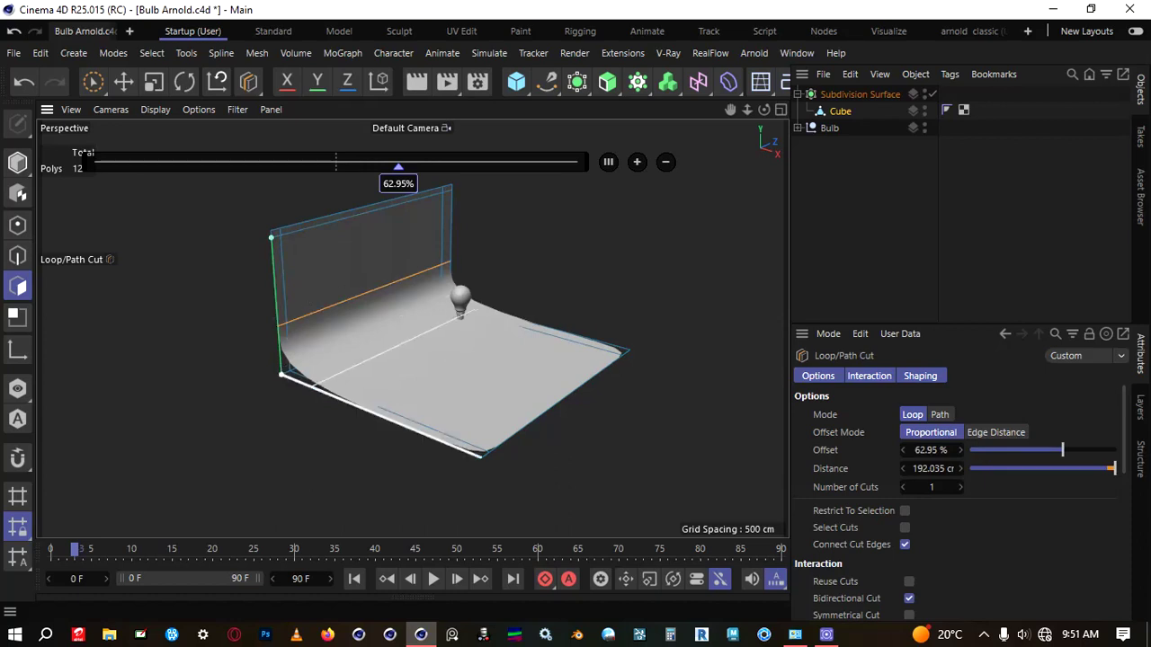
click(317, 389)
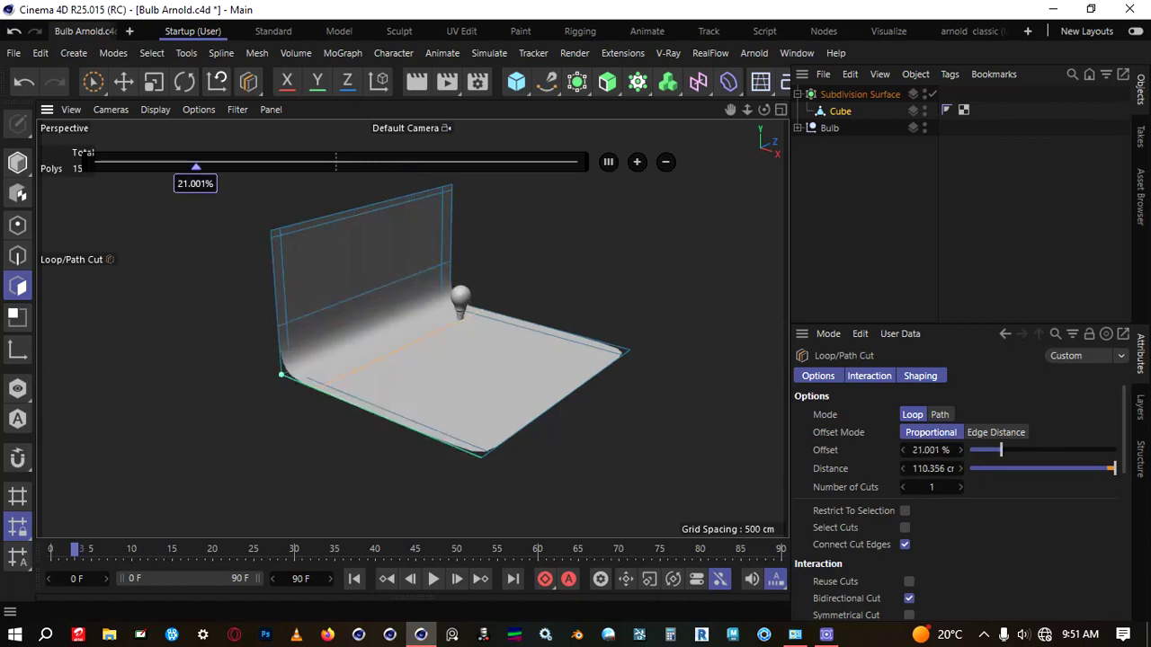
alt+drag(411, 329, 461, 309)
scroll(403, 329, up, 5)
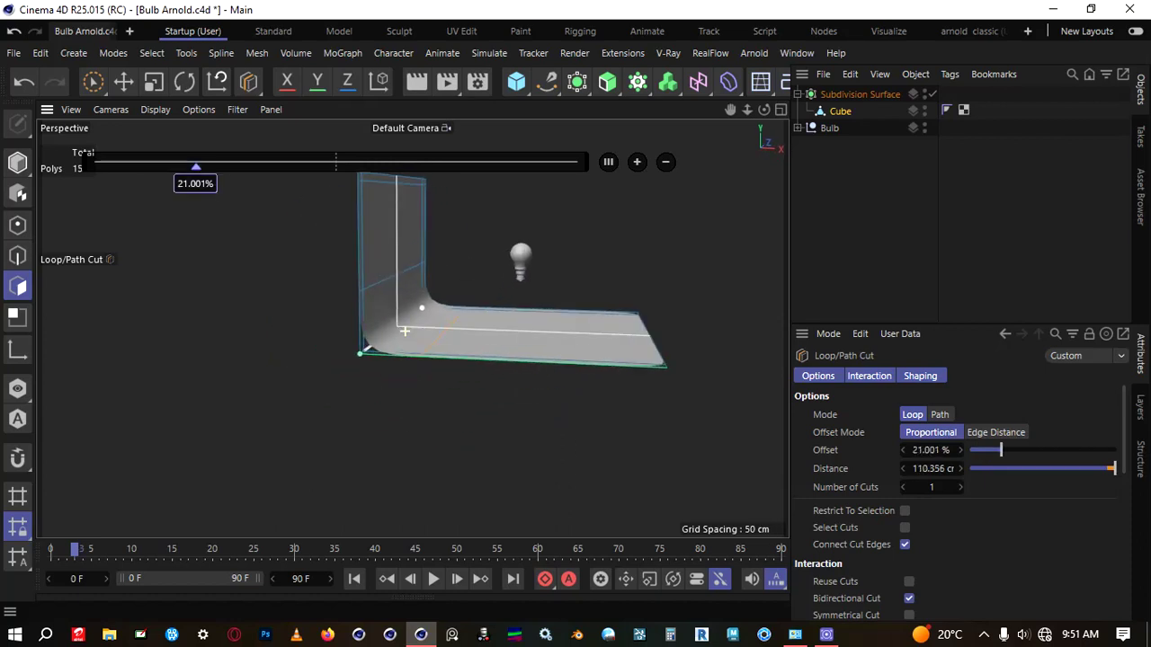
mouse_move(399, 331)
alt+mouse_down()
mouse_move(476, 310)
mouse_move(400, 313)
mouse_move(390, 338)
alt+mouse_up()
scroll(397, 332, down, 10)
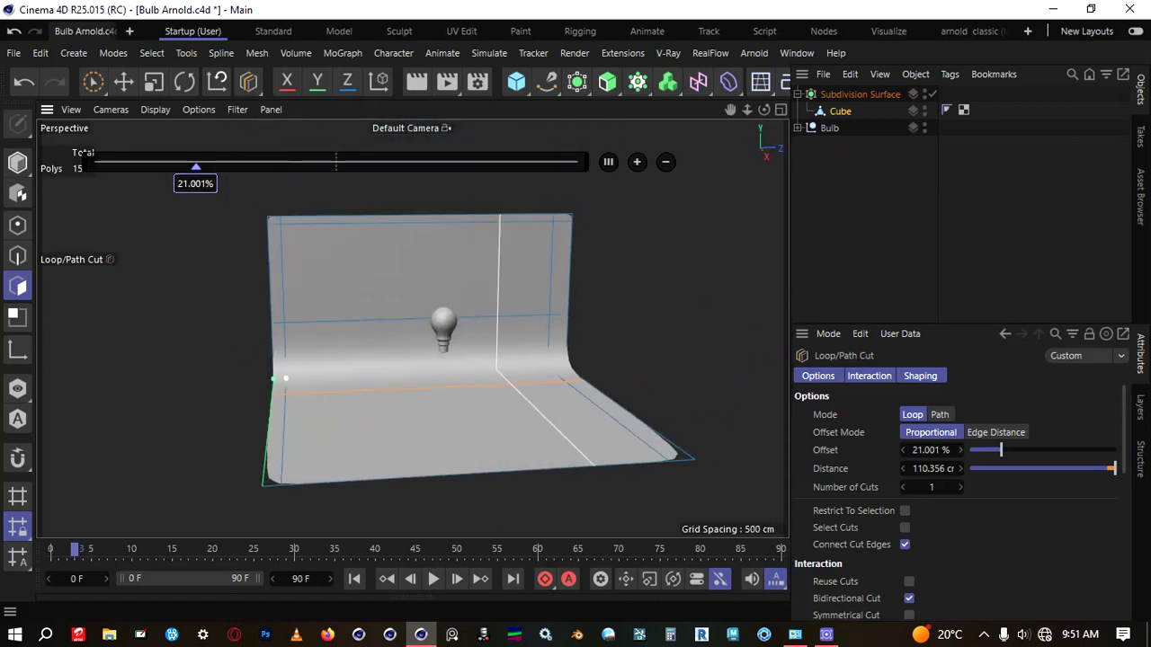
alt+drag(525, 351, 485, 349)
click(17, 163)
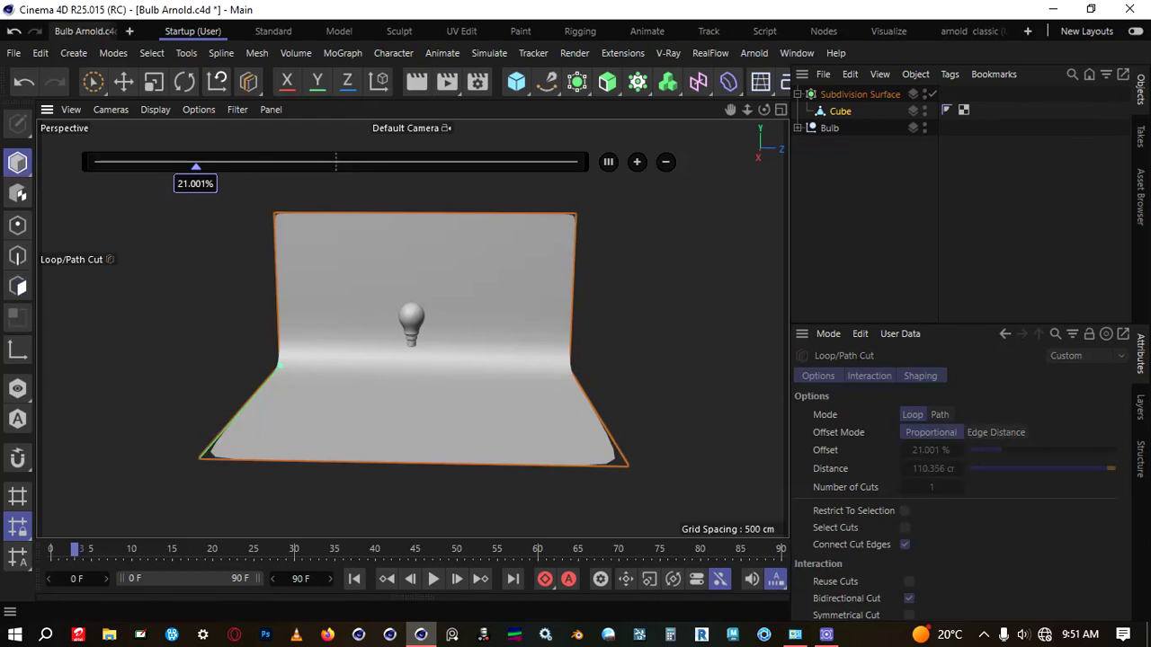
key(e)
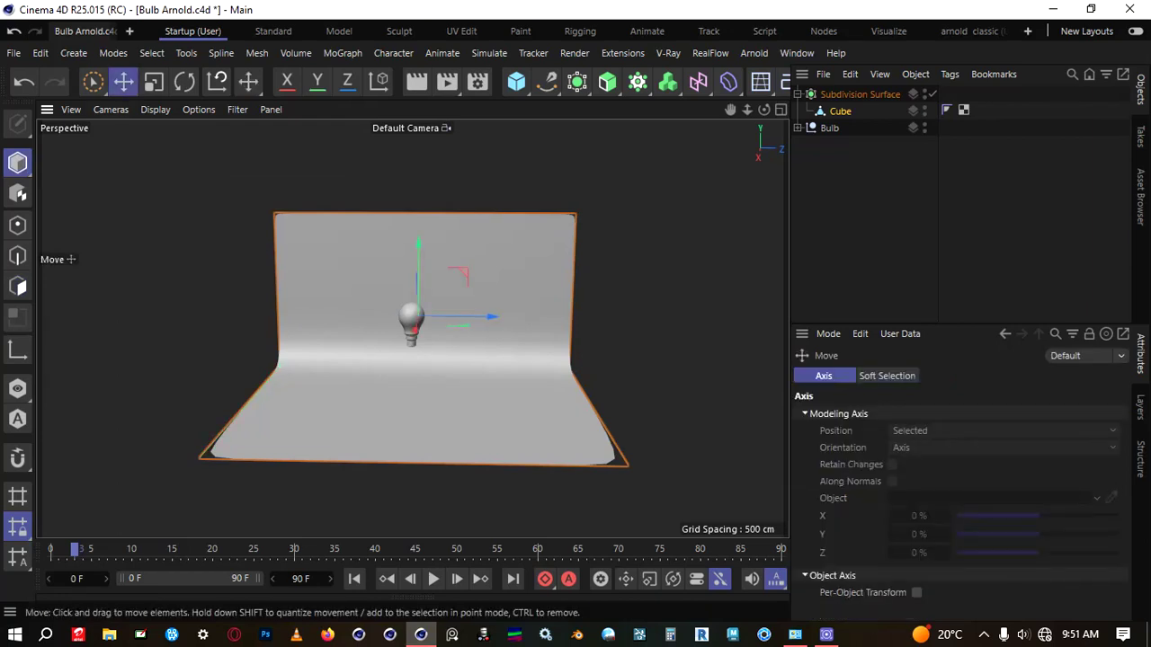
In the Front view, select the Cube and raise it to P.Y about 104.8 cm, bringing its floor up to the bulb's base.
key(F5)
key(F4)
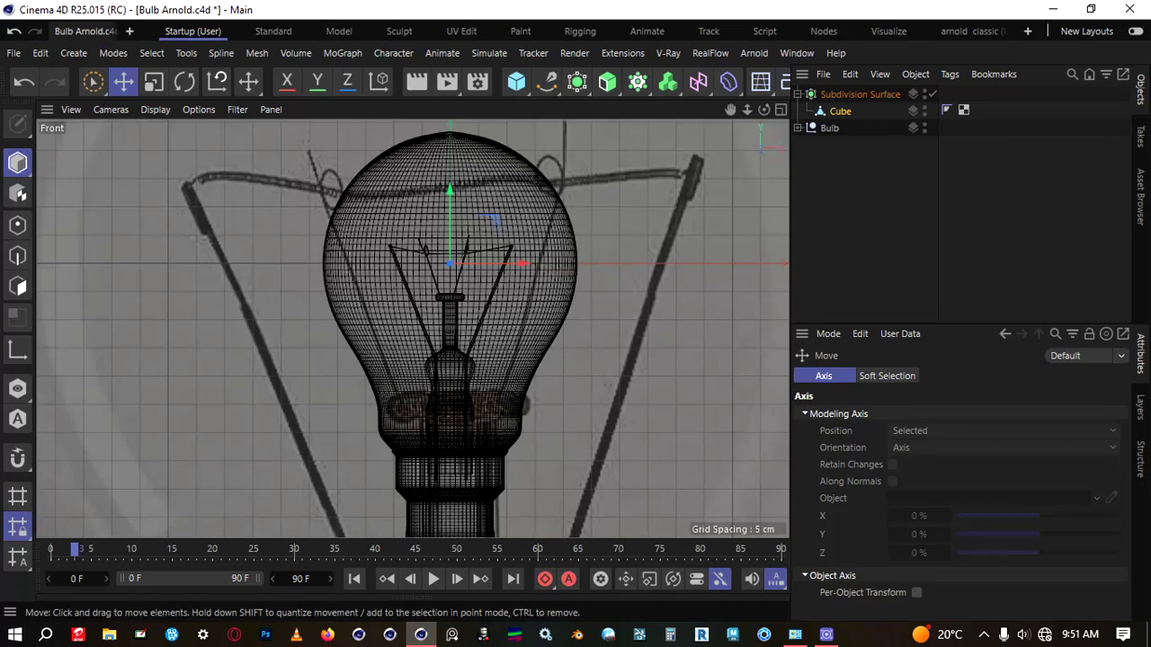
key(F5)
key(F3)
scroll(258, 261, up, 5)
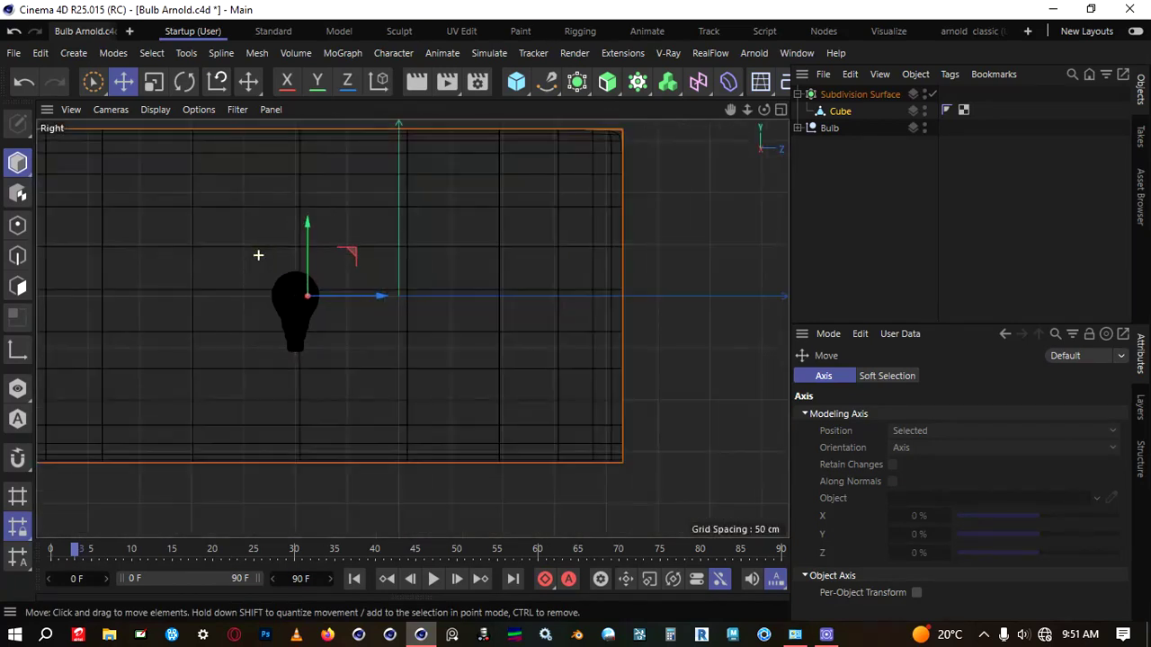
key(F5)
key(F4)
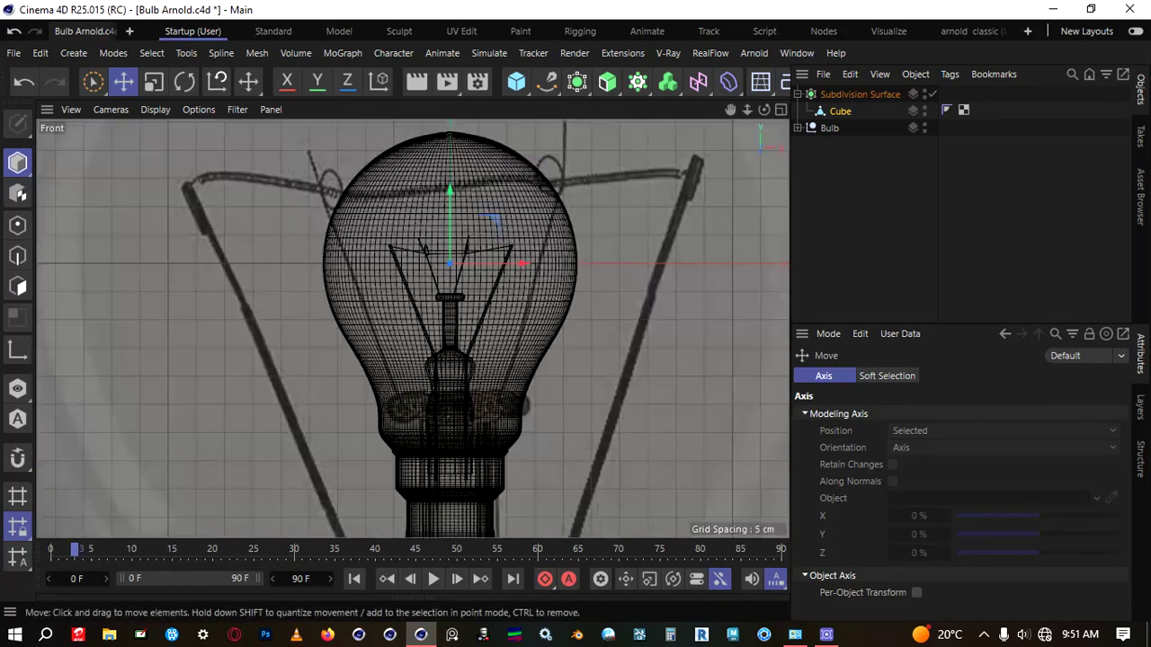
scroll(534, 351, down, 5)
scroll(534, 351, up, 2)
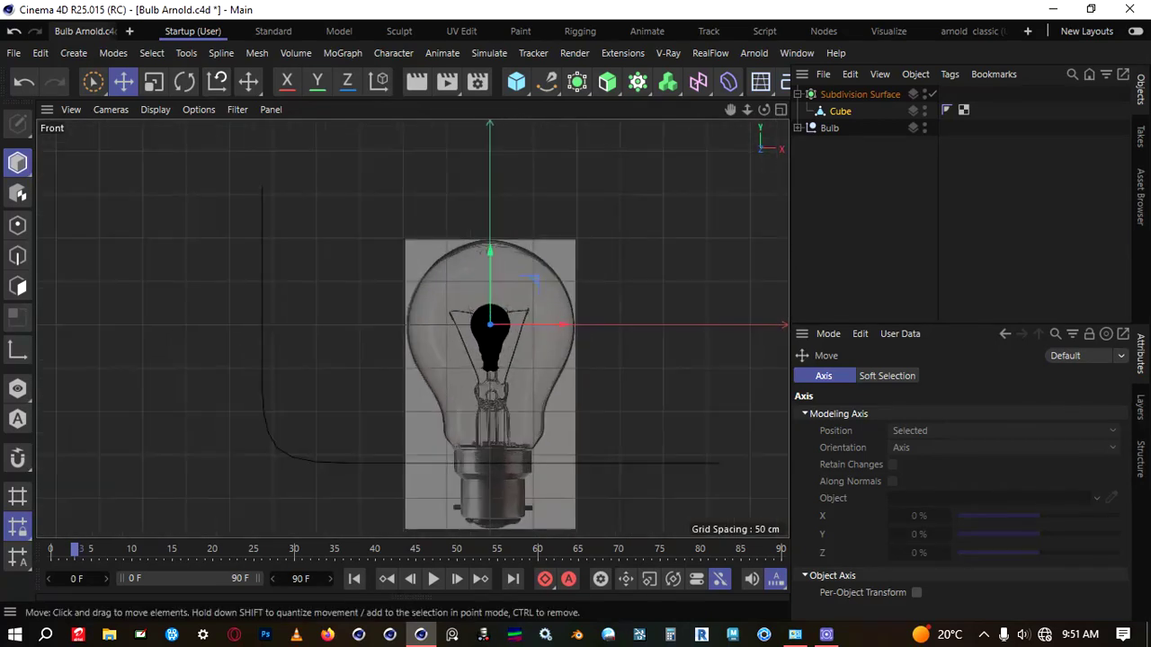
click(840, 112)
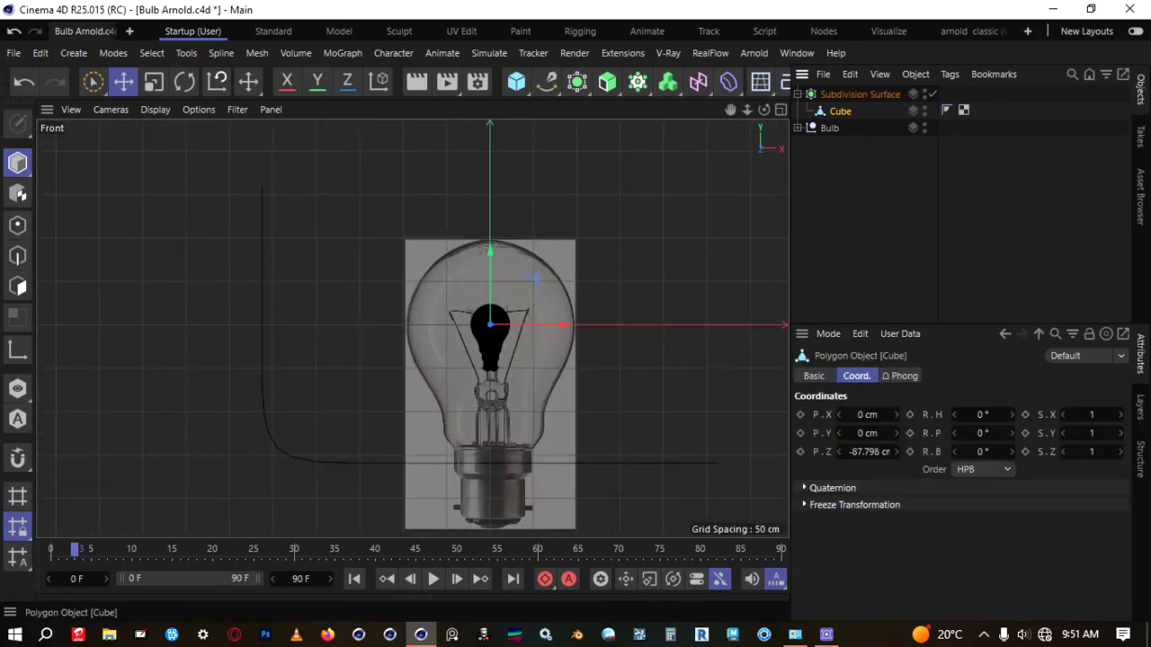
click(858, 94)
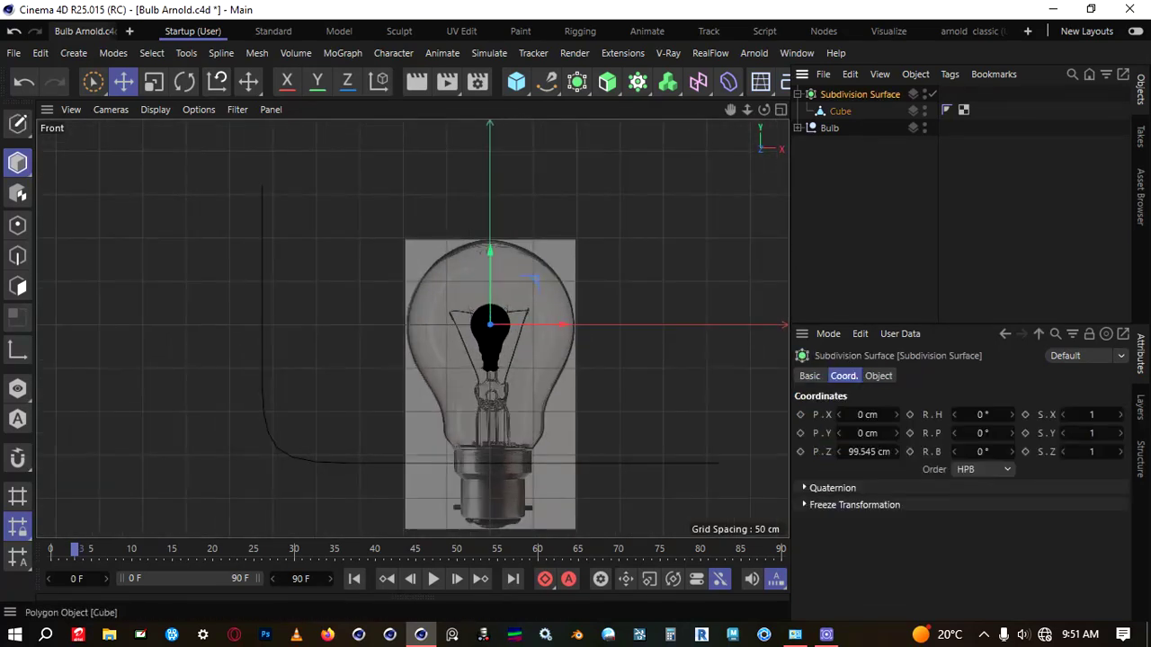
click(840, 110)
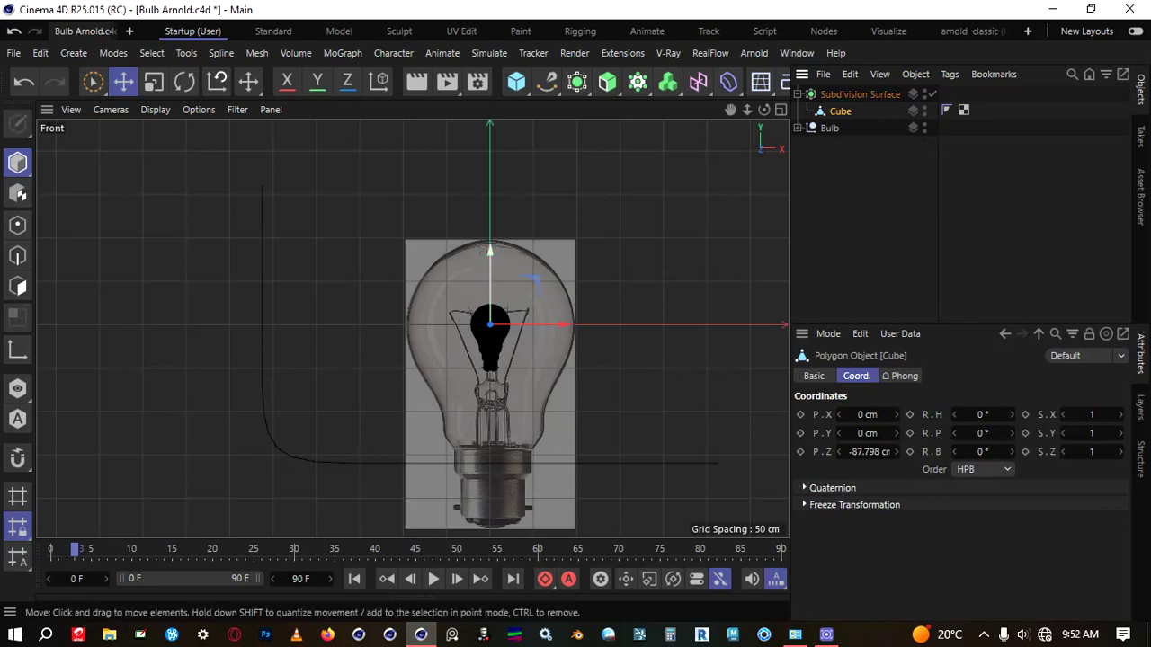
drag(490, 261, 490, 169)
scroll(494, 296, up, 8)
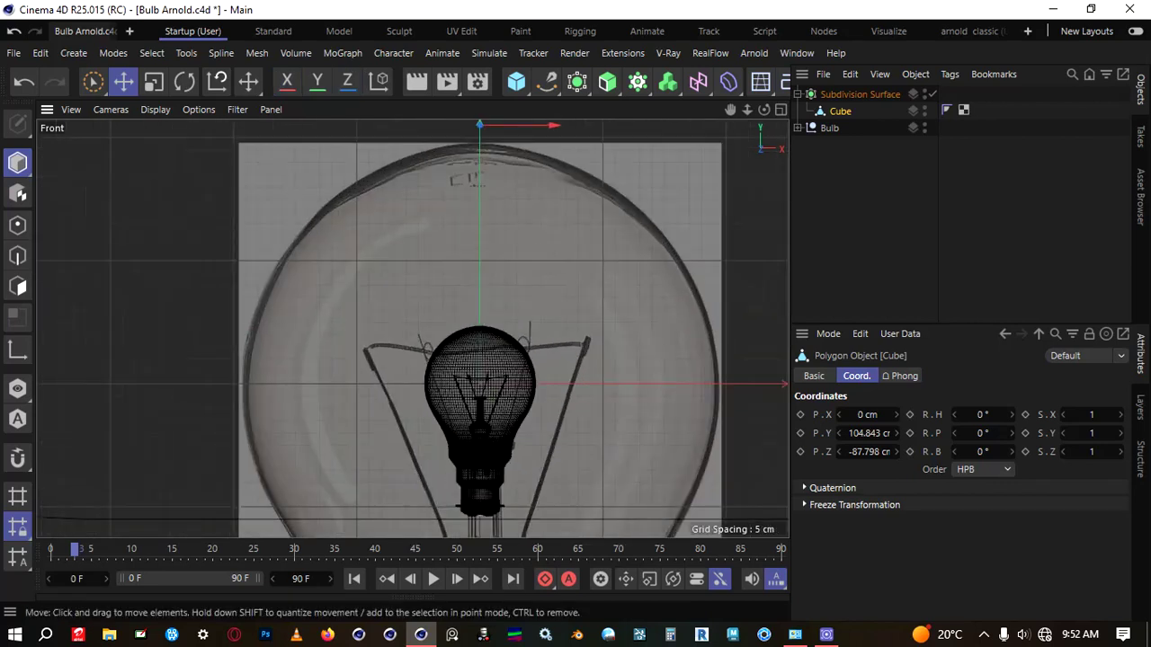
scroll(479, 236, down, 3)
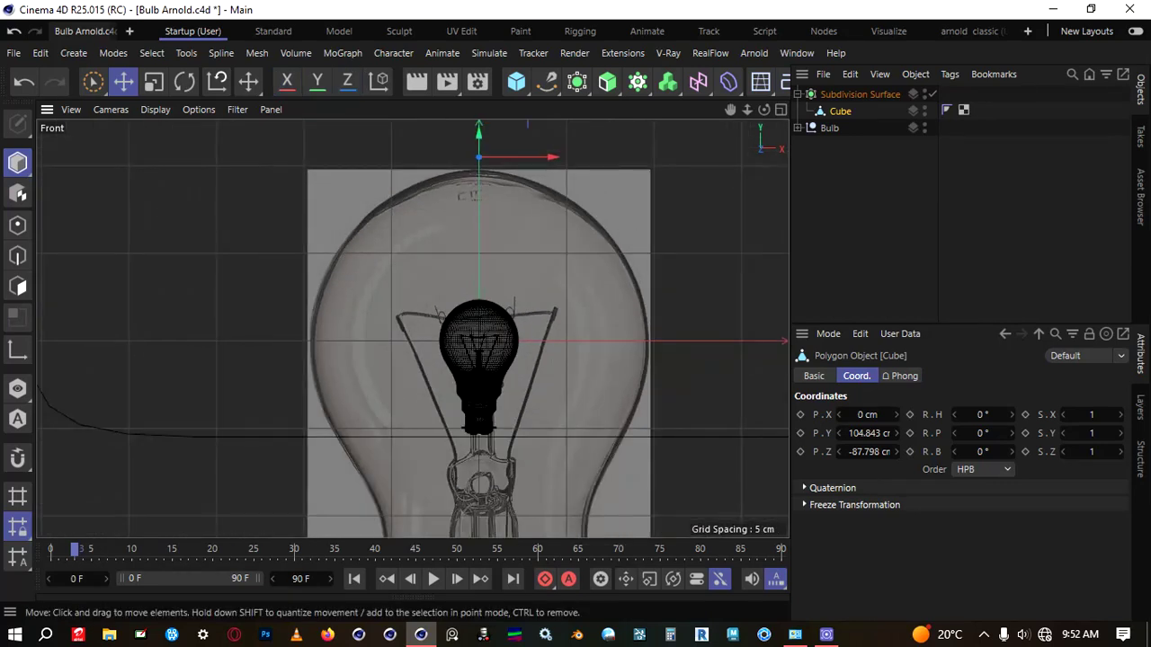
Move only the Cube's axis down to P.Y about -34.8 cm, nudge the Cube up to about -33.9 cm, and inspect the fit in Perspective.
drag(479, 135, 479, 379)
scroll(493, 412, up, 4)
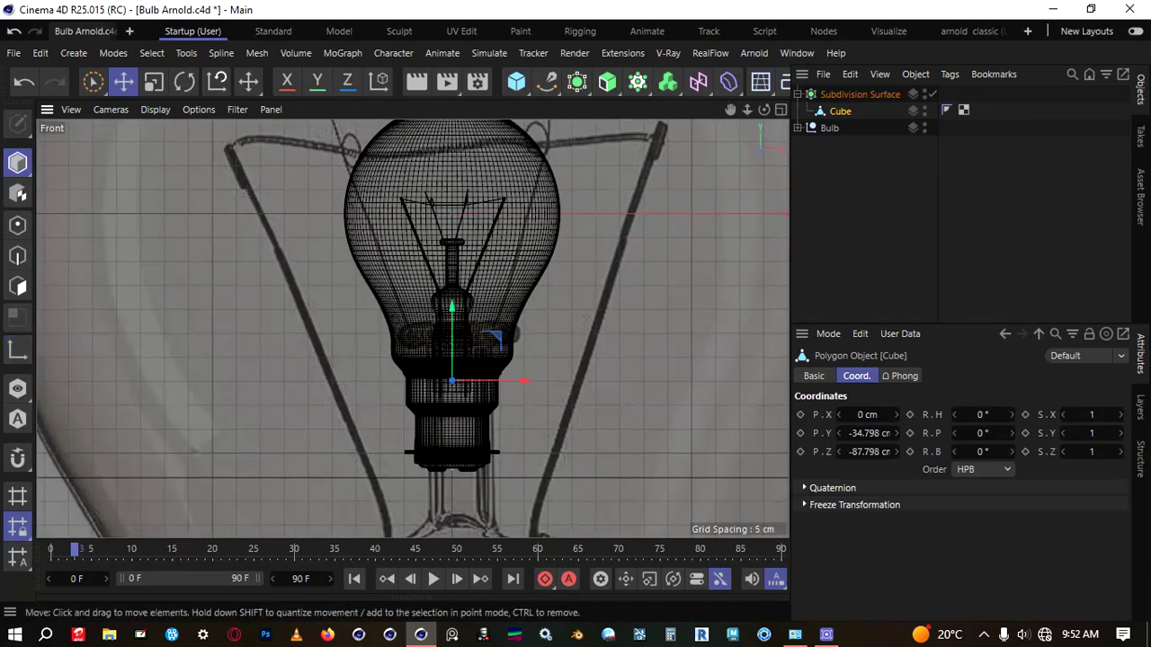
drag(452, 309, 452, 304)
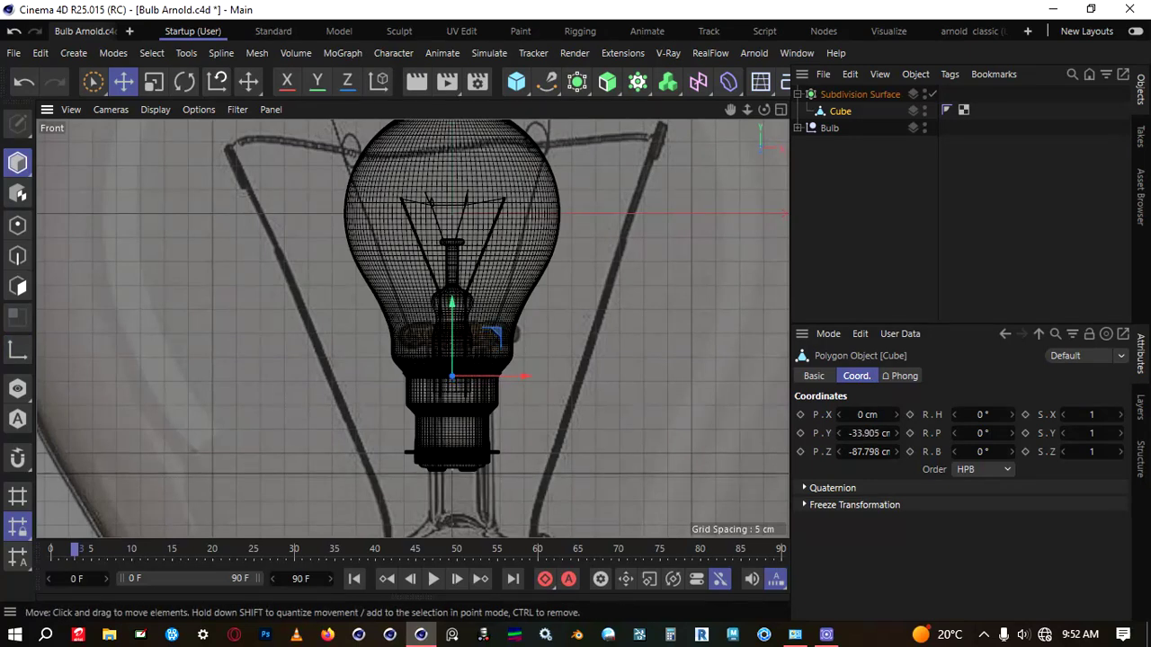
middle_click(378, 274)
middle_click(279, 238)
scroll(530, 342, up, 2)
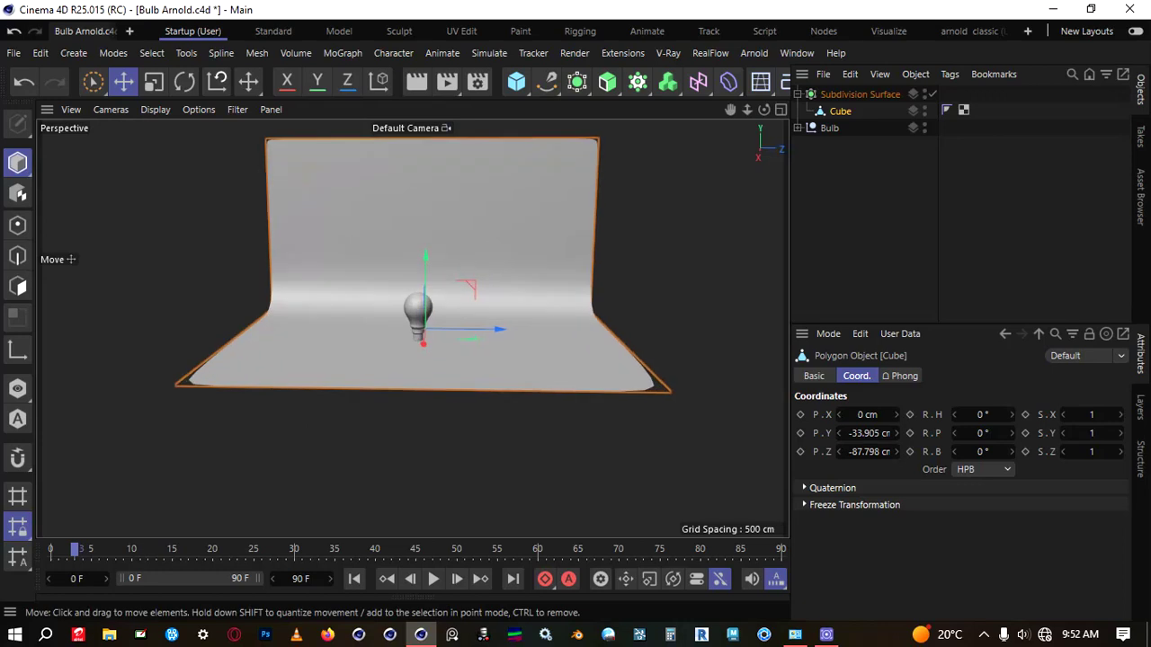
alt+drag(452, 393, 435, 346)
scroll(435, 329, up, 8)
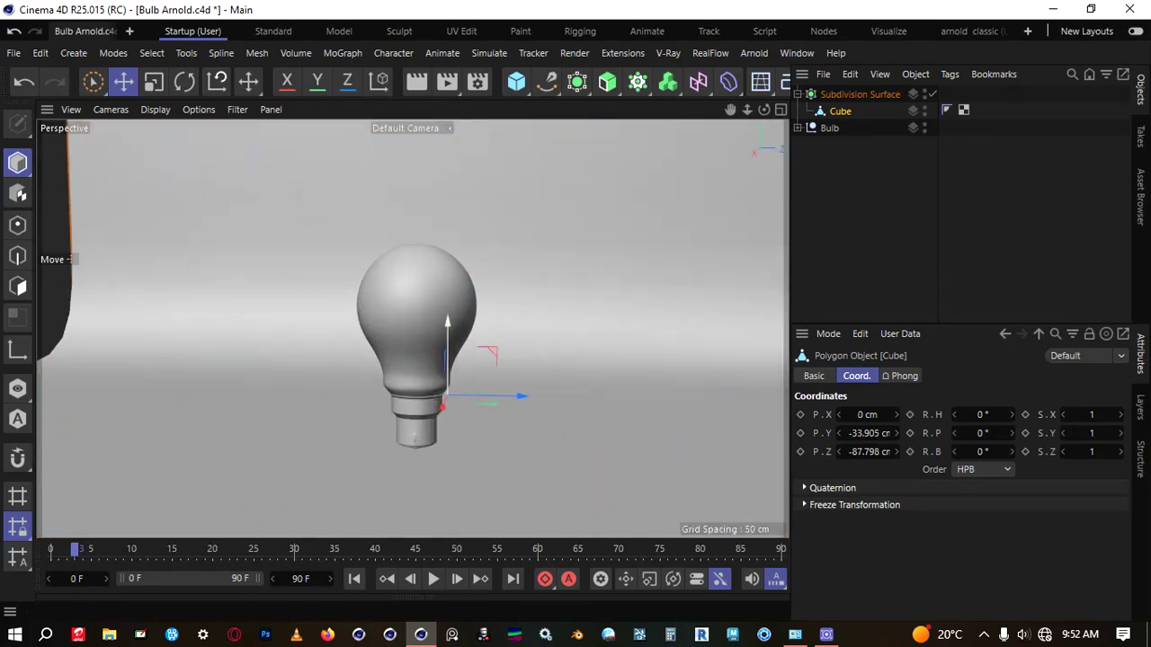
scroll(435, 327, down, 9)
Rename the Subdivision Surface object as Backdrop and collapse its hierarchy.
click(636, 250)
scroll(536, 242, up, 5)
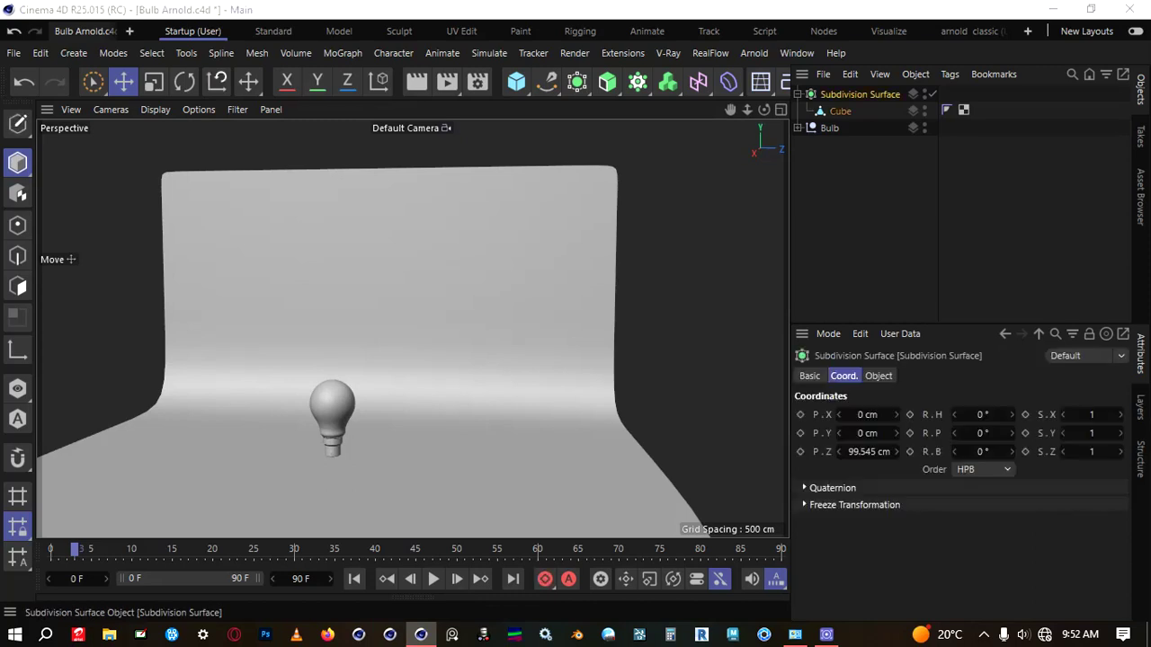
double_click(861, 95)
text(Ba)
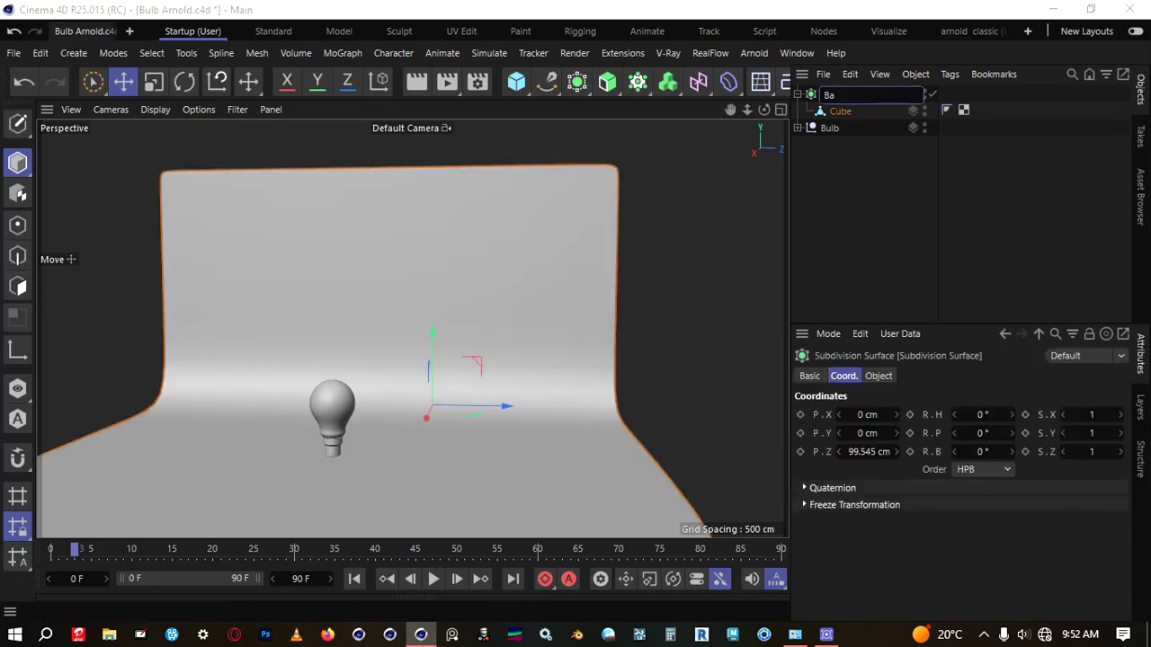
text(ckdrop)
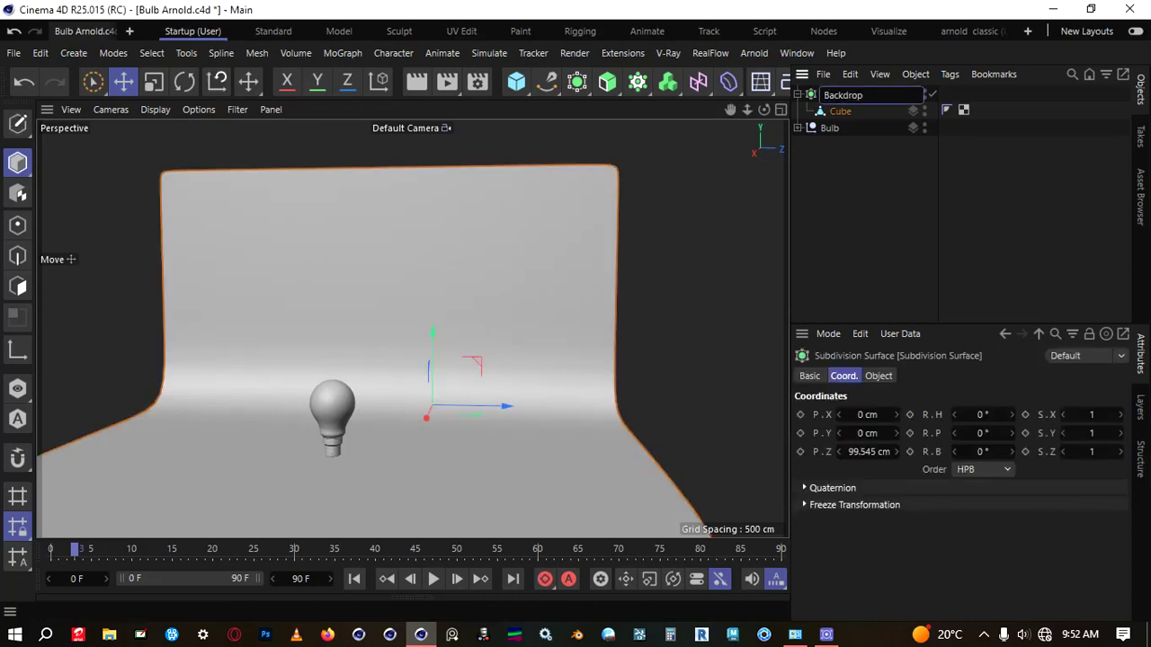
key(Return)
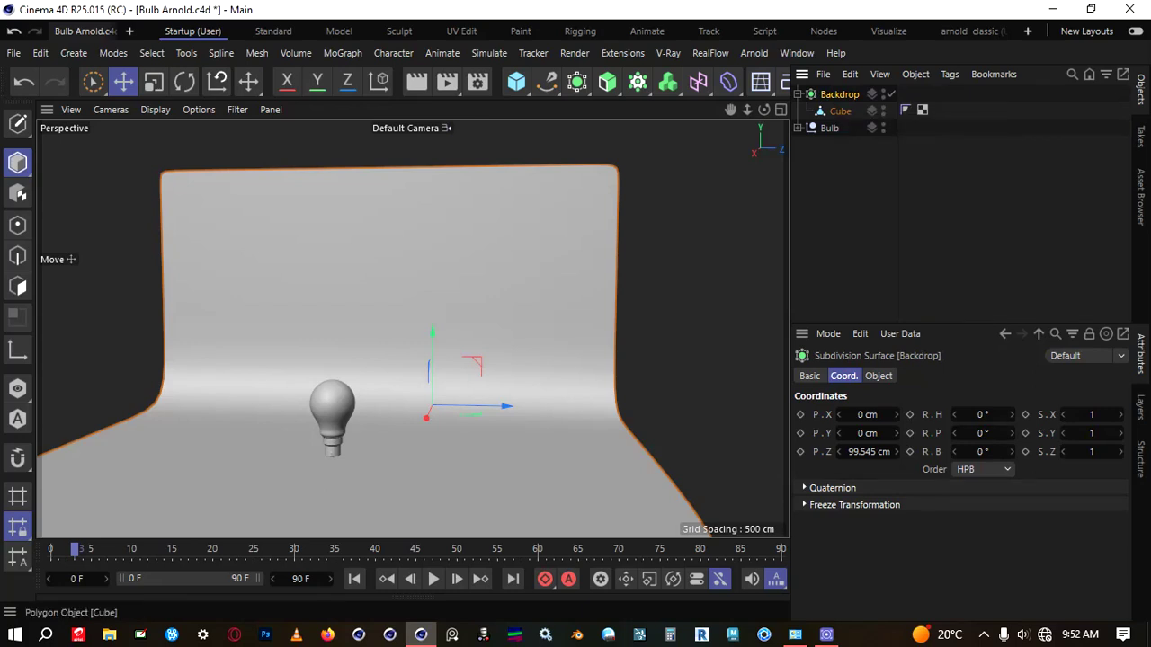
click(797, 94)
Add an Arnold persp_camera and look through it in the viewport.
click(753, 53)
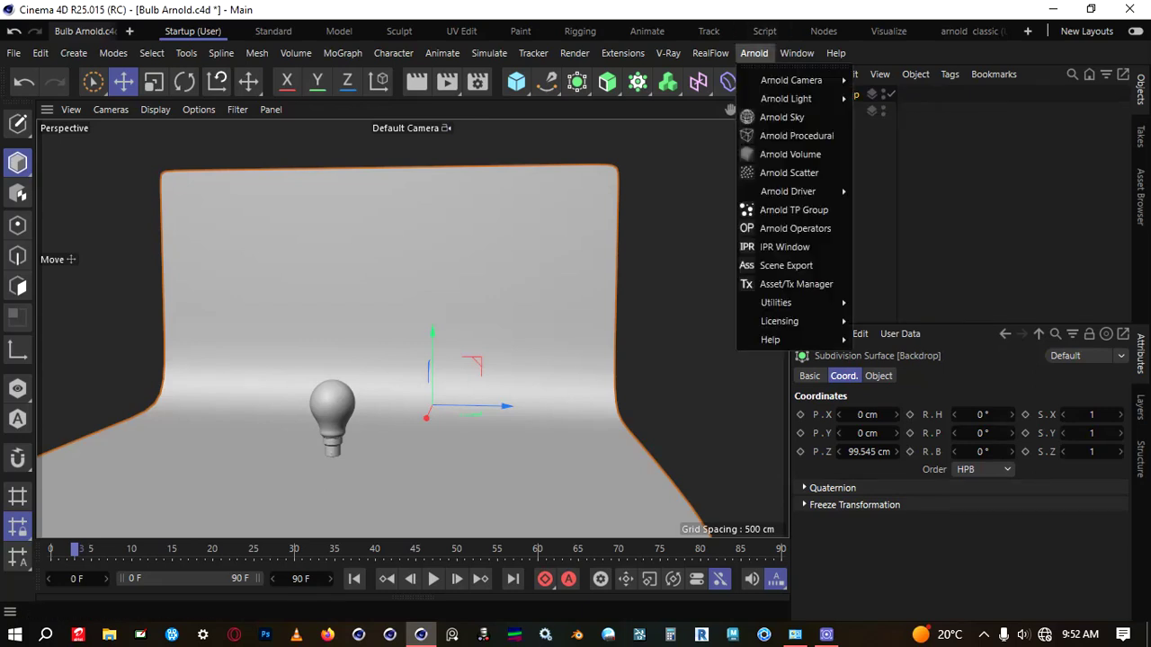
mouse_move(791, 80)
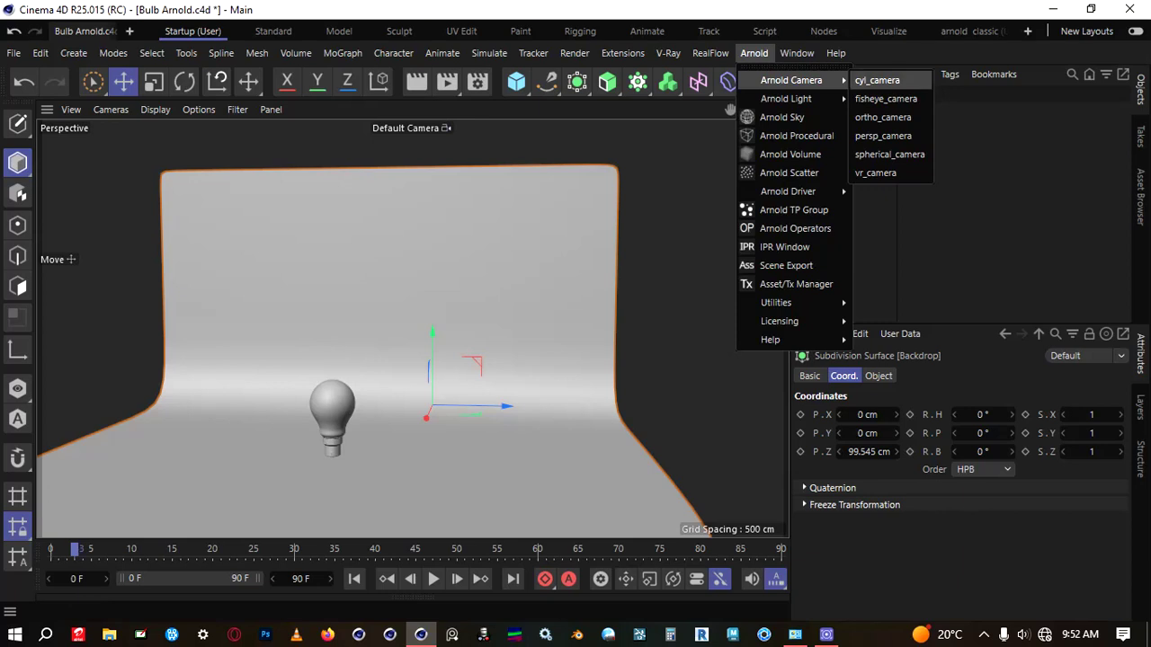
click(883, 135)
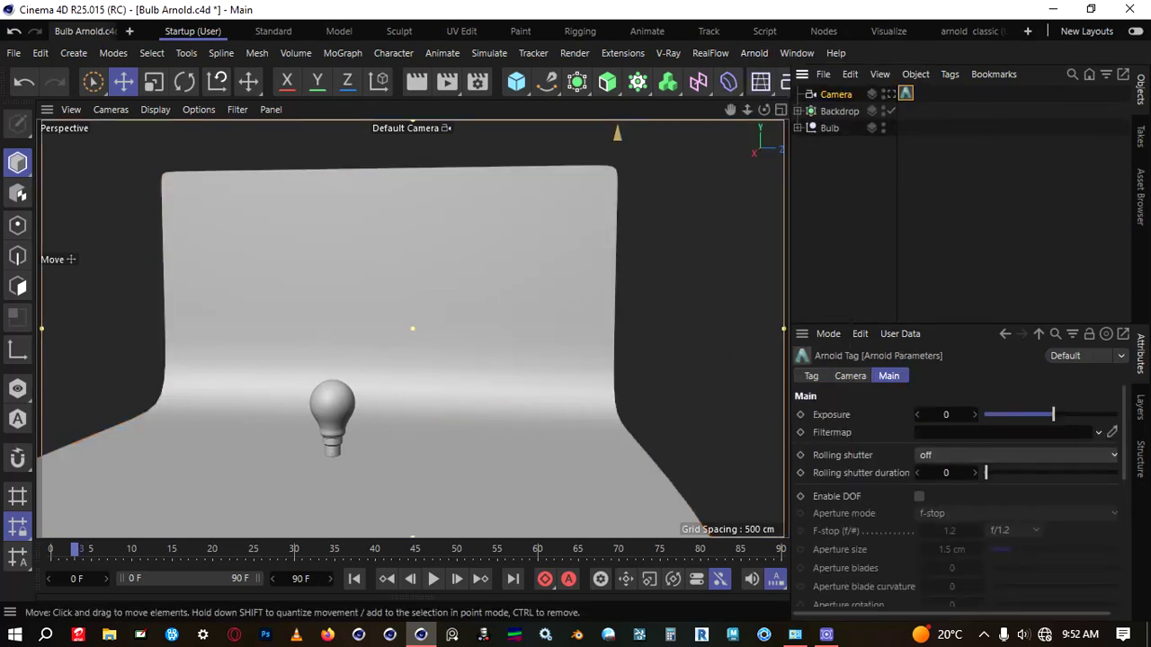
click(890, 95)
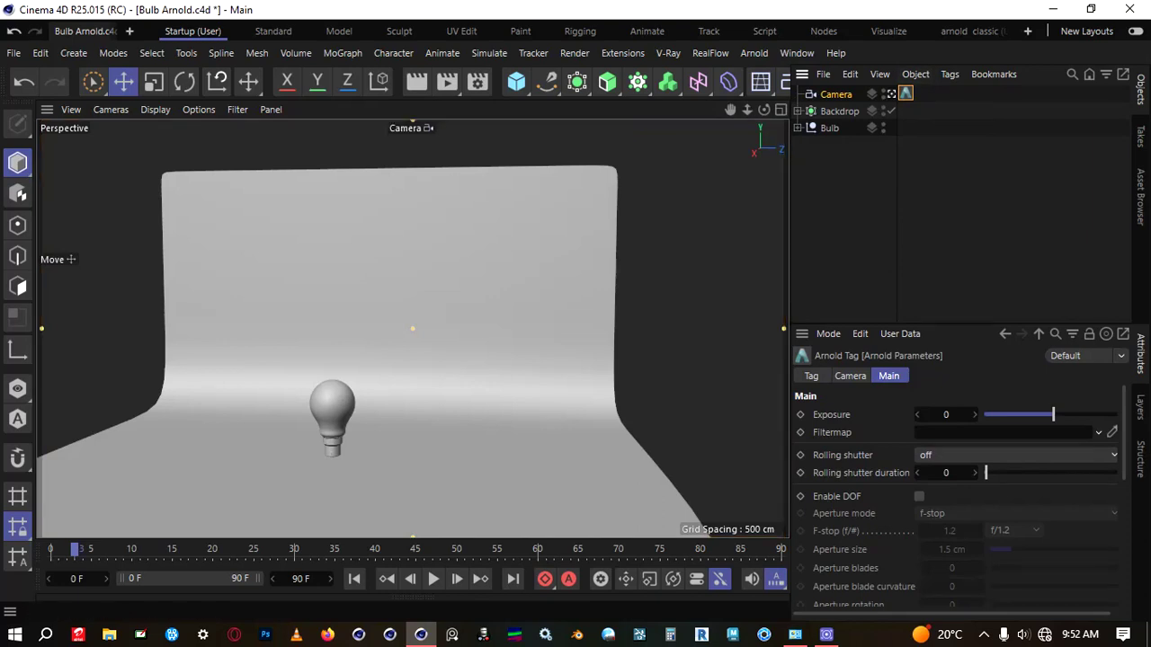
Frame the bulb large and slightly left of centre in the camera view, against the backdrop's curved bend.
scroll(323, 419, up, 10)
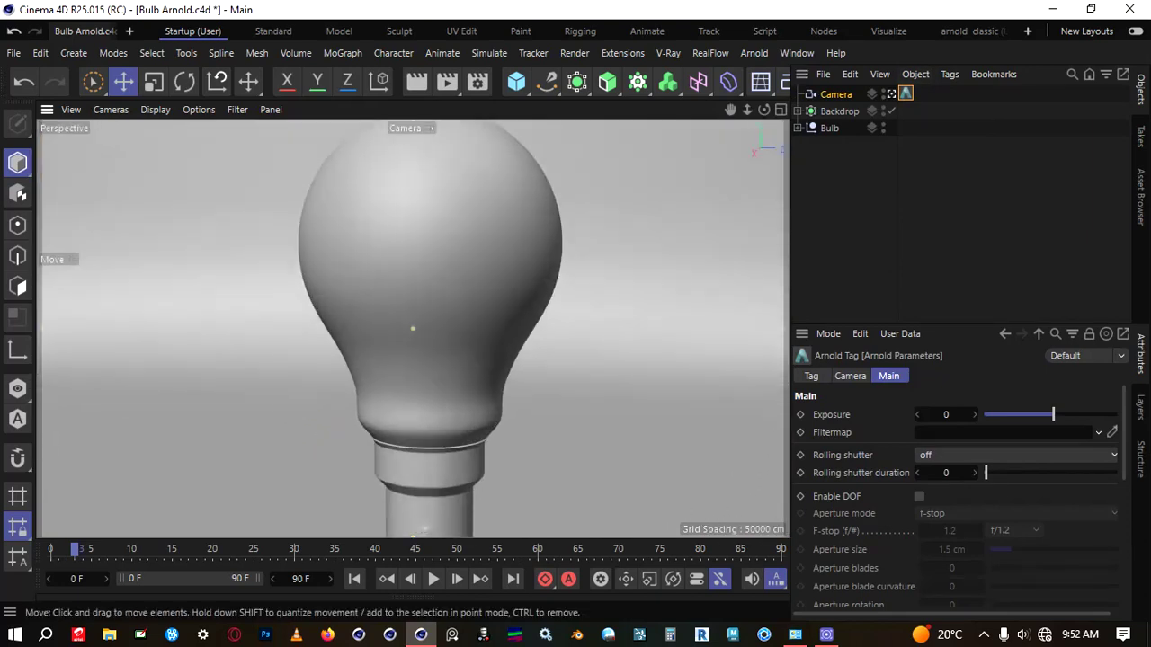
scroll(373, 360, down, 5)
scroll(412, 328, up, 2)
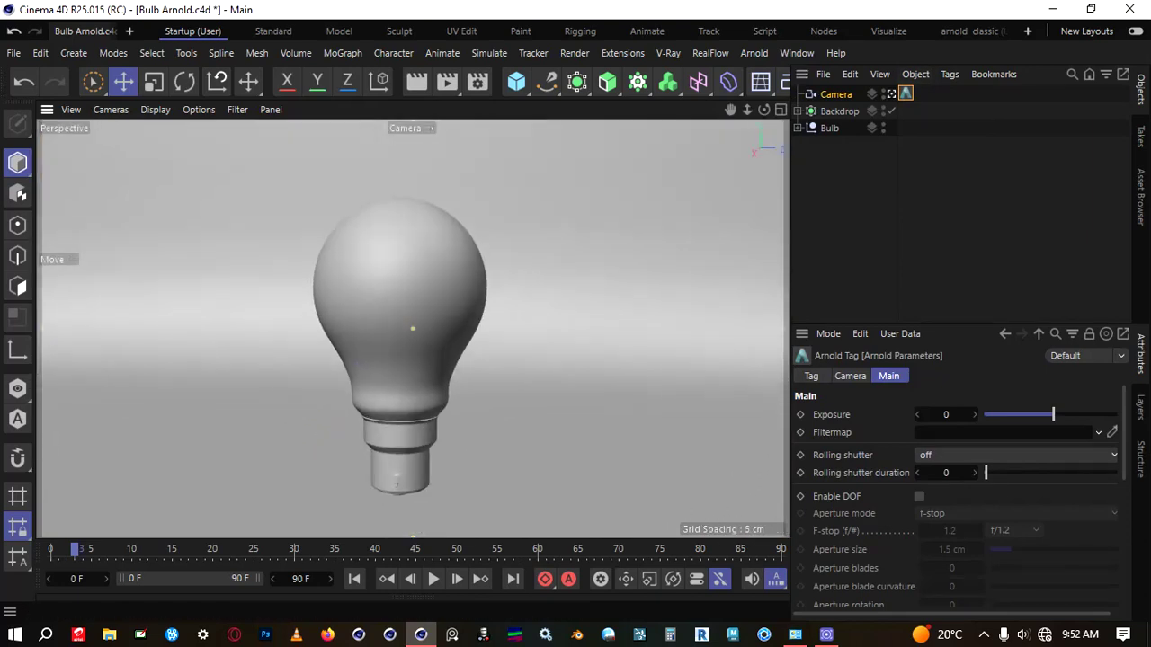
scroll(412, 328, up, 1)
alt+middle_drag(413, 329, 401, 331)
mouse_move(412, 328)
alt+mouse_down()
mouse_move(401, 328)
mouse_move(413, 329)
alt+mouse_up()
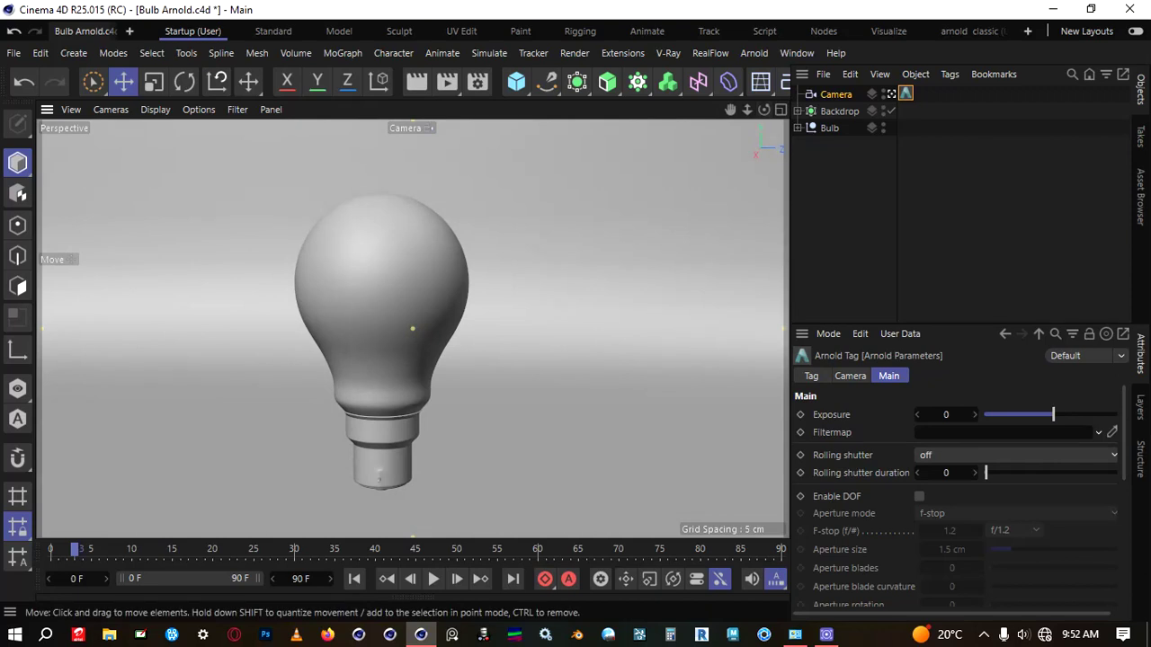
key(F5)
key(F1)
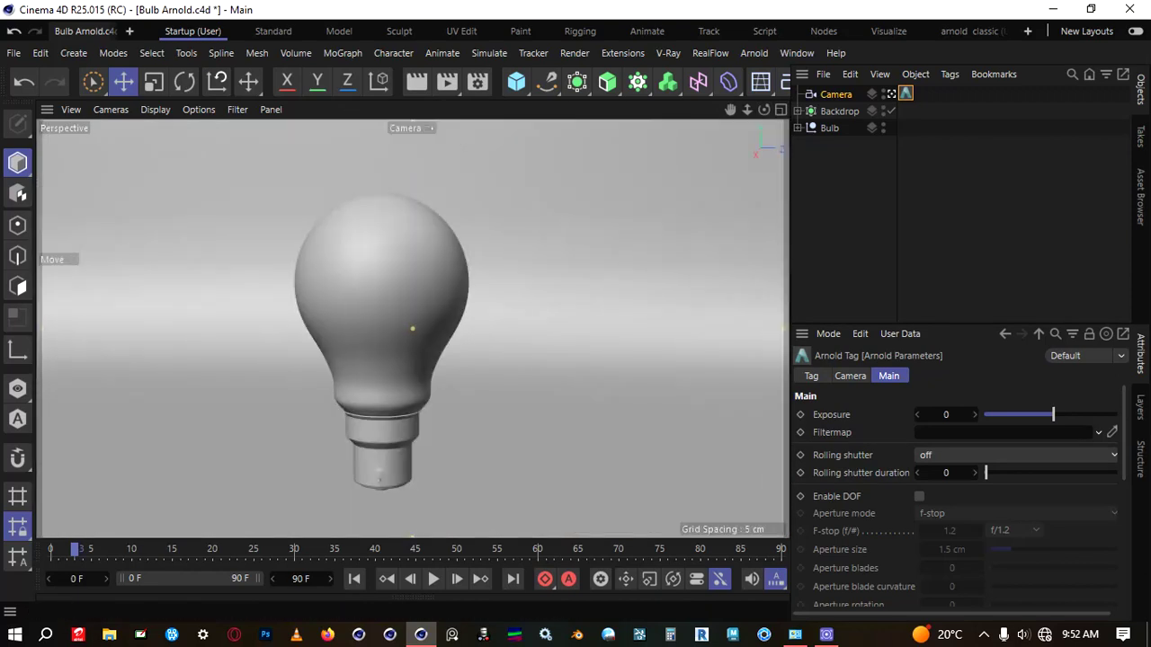
Return to the default camera and orbit to view the bulb, backdrop and new camera from the side.
click(891, 94)
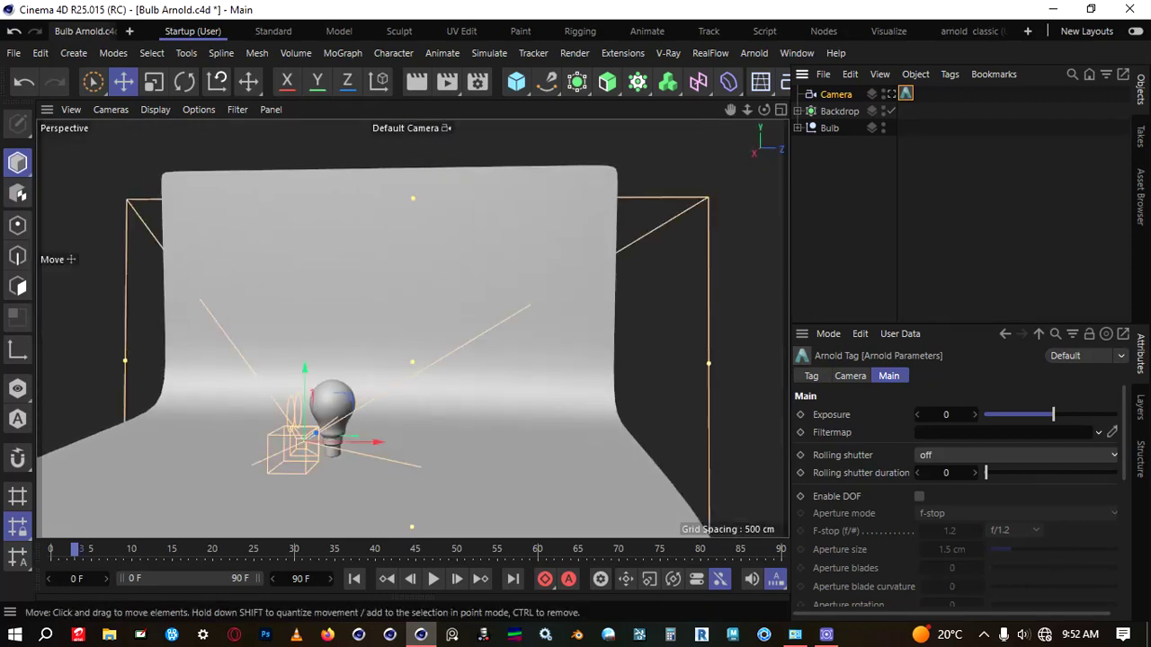
scroll(376, 337, down, 2)
mouse_move(375, 337)
alt+mouse_down()
mouse_move(485, 337)
mouse_move(375, 336)
alt+mouse_up()
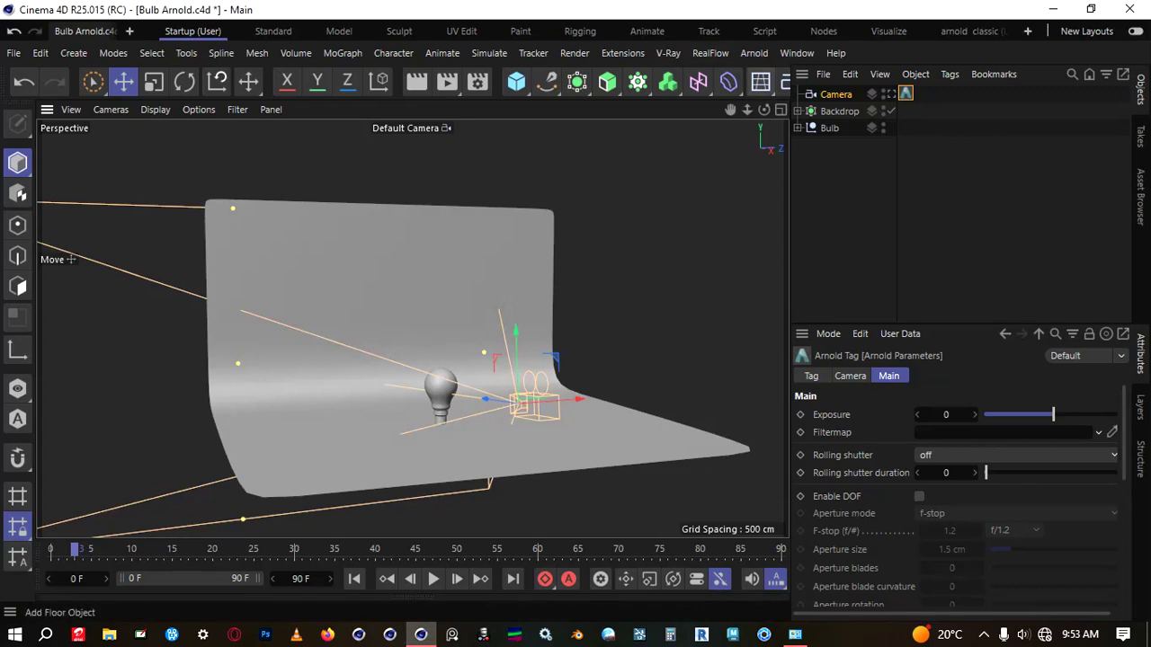
Open the Arnold IPR window, narrow it slightly, and place it over the viewport, clear of the object list and attributes.
click(753, 52)
click(753, 53)
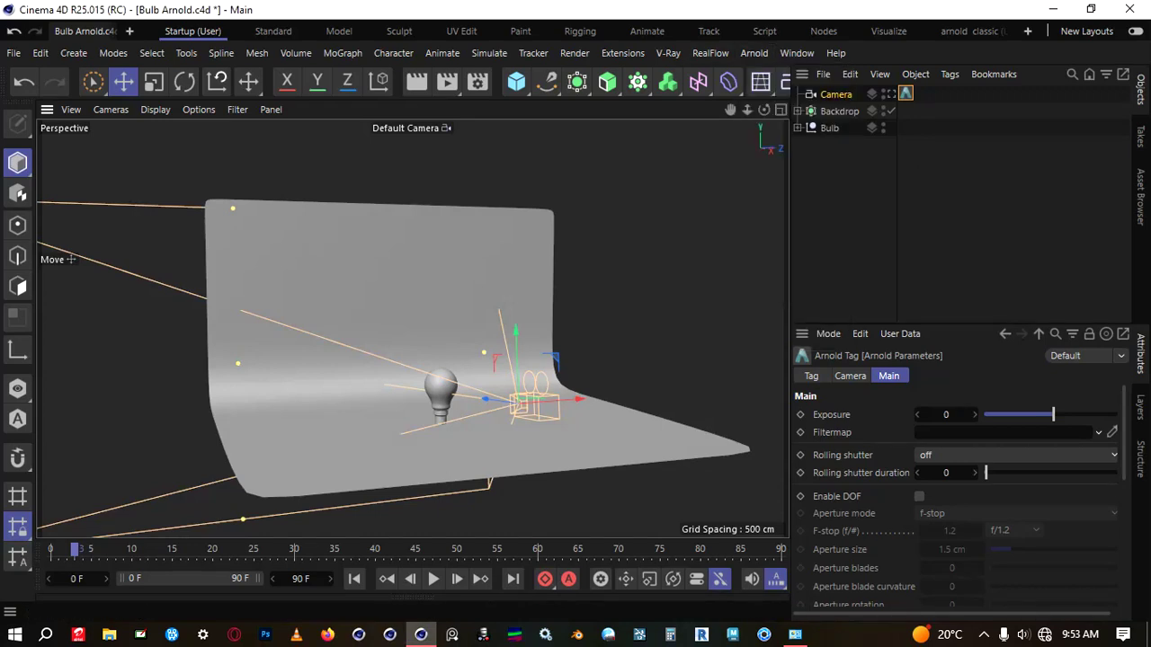
click(754, 53)
click(753, 53)
click(753, 53)
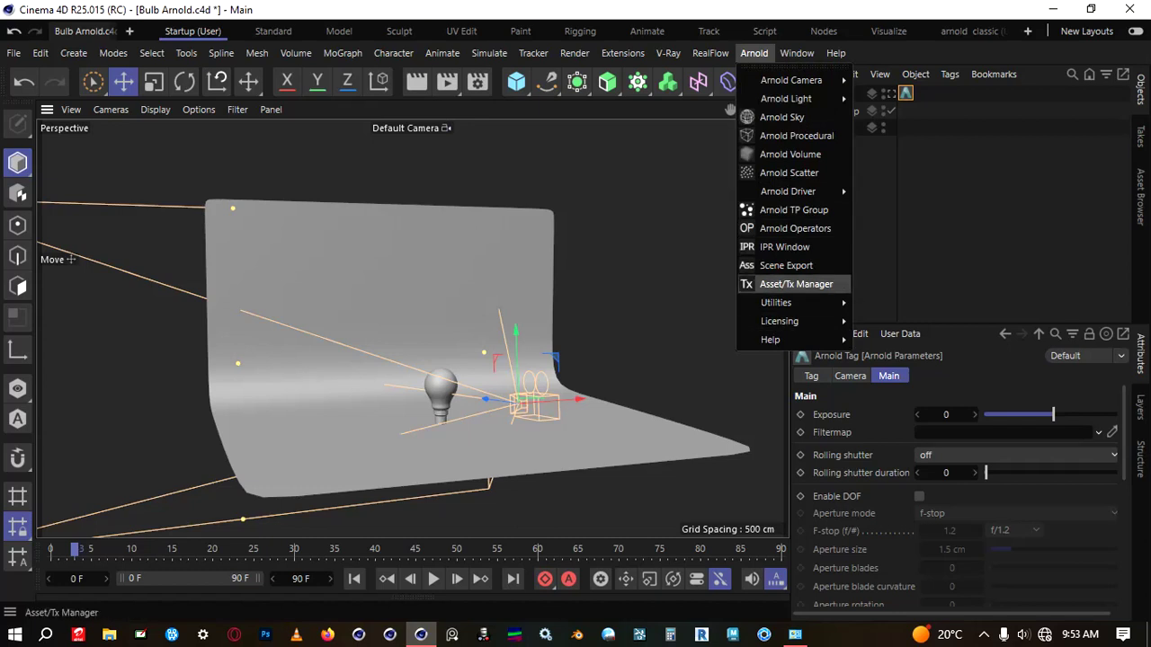
click(784, 247)
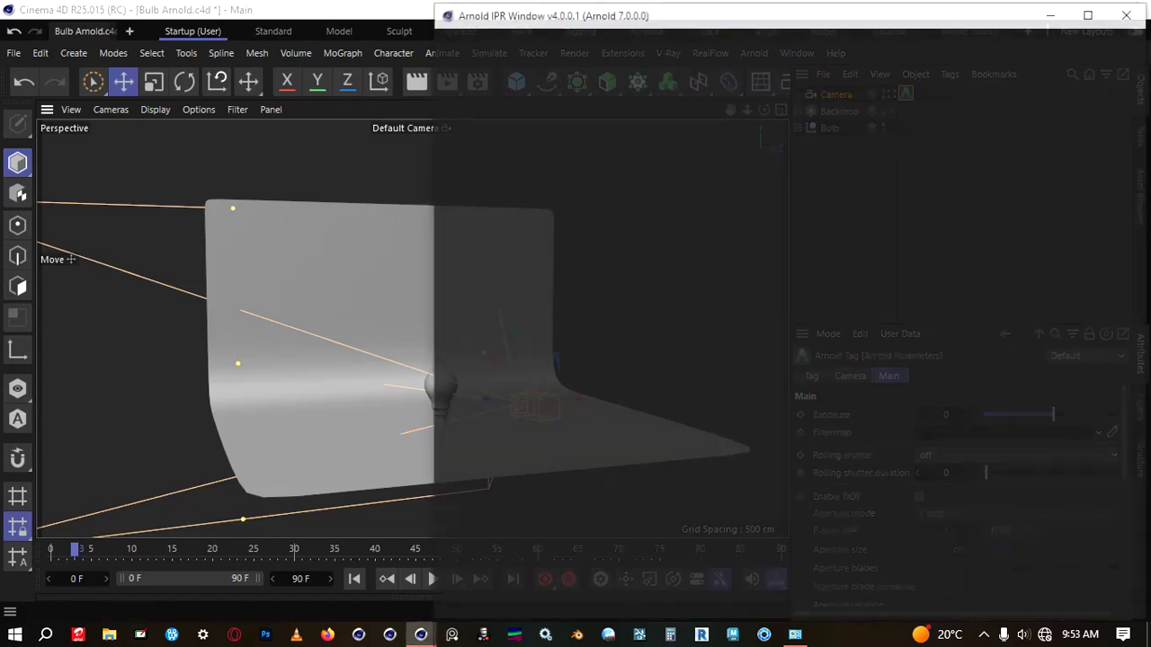
drag(701, 35, 493, 25)
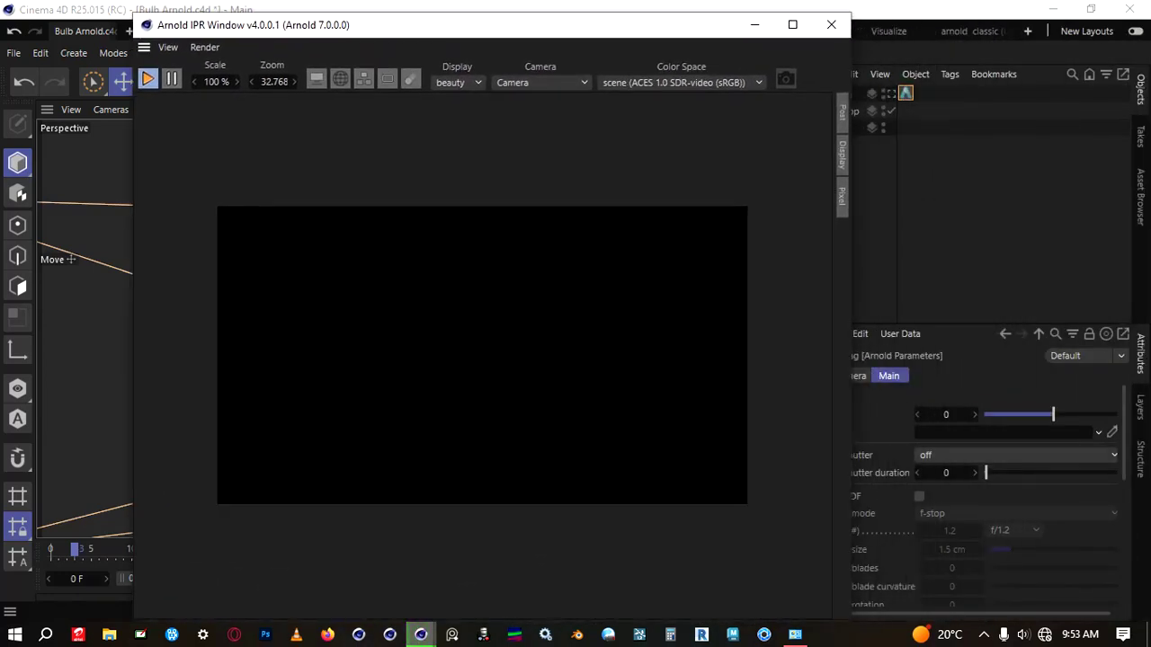
drag(492, 13, 419, 119)
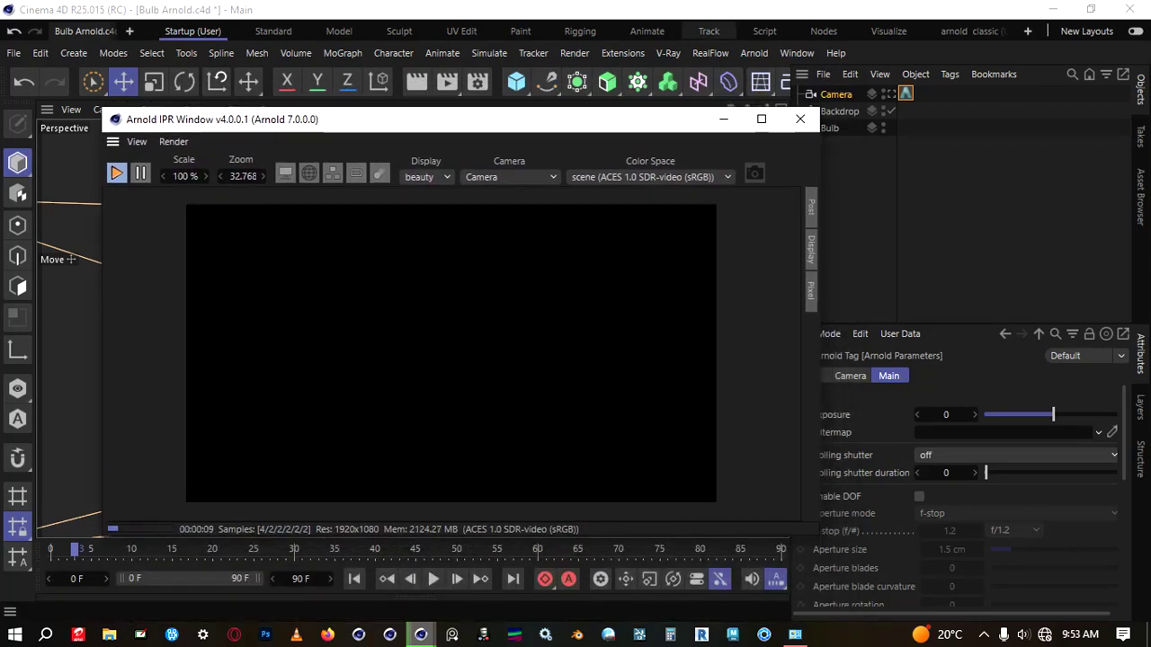
drag(102, 315, 150, 314)
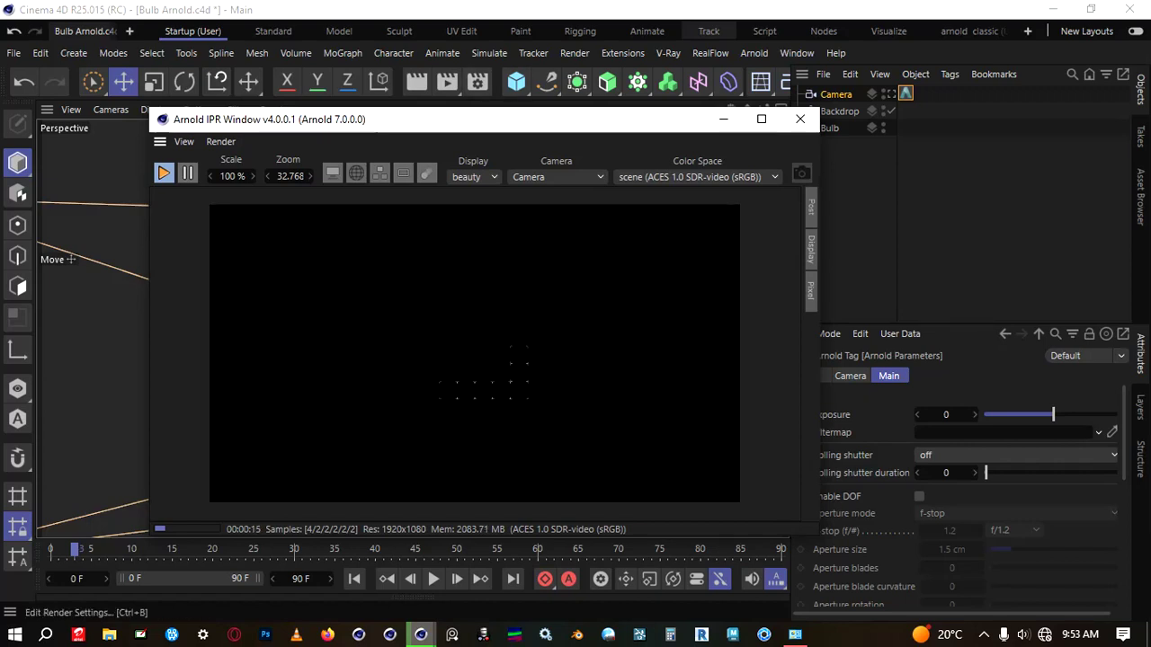
drag(475, 119, 419, 128)
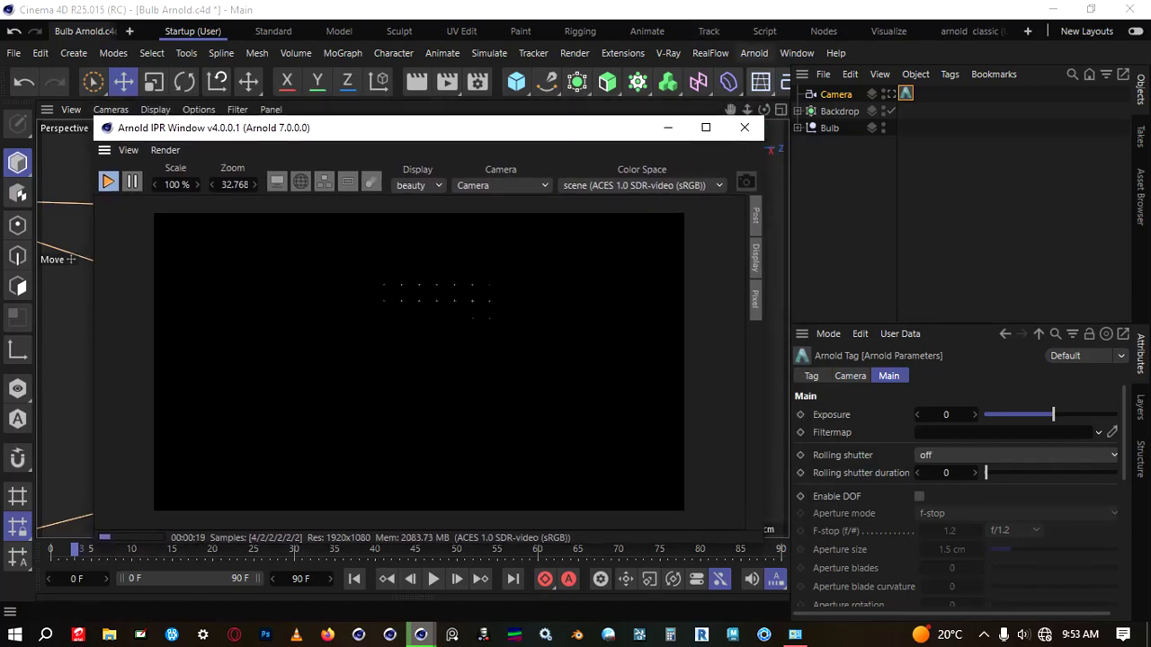
Add an Arnold skydome_light to the scene.
click(753, 53)
mouse_move(786, 99)
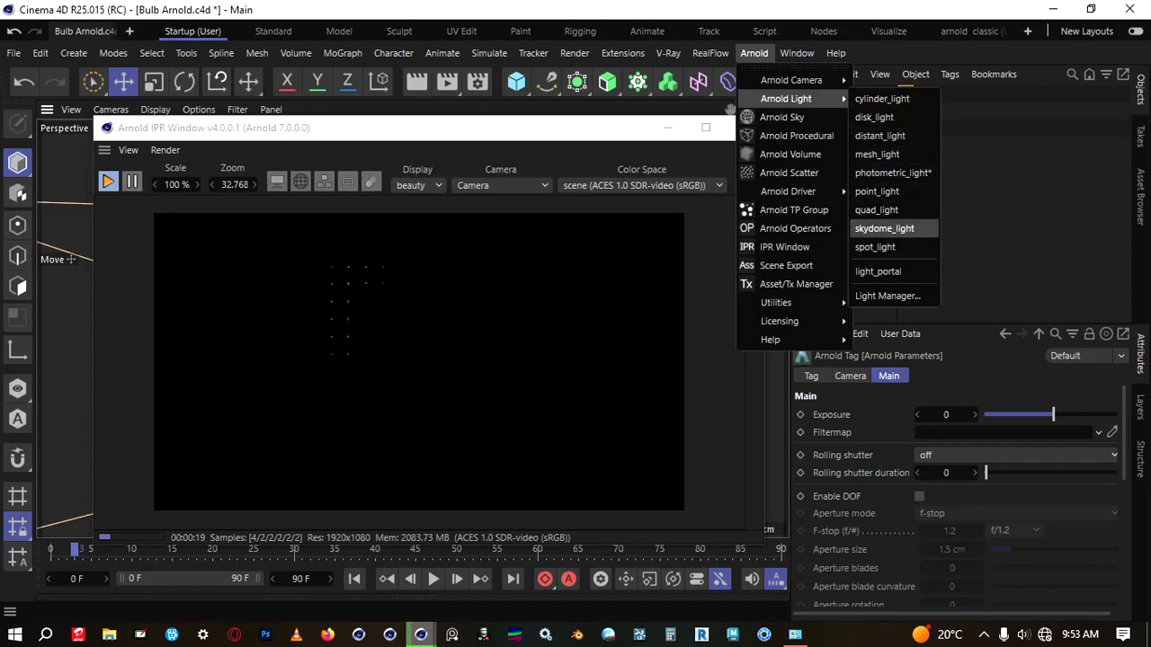
click(884, 228)
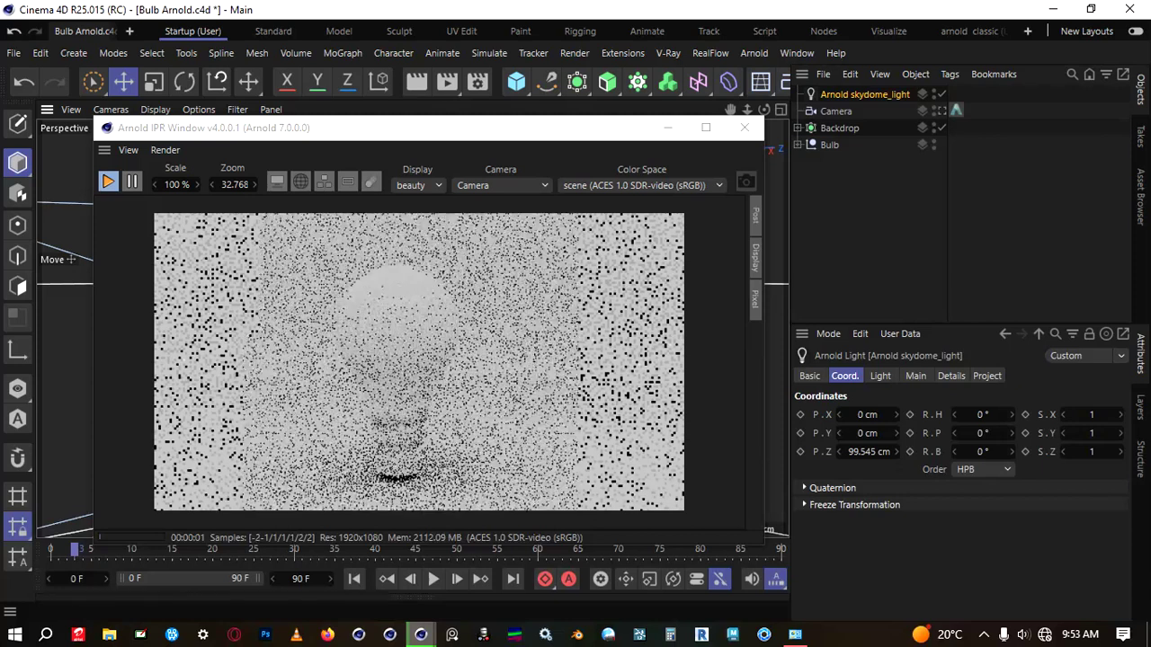
Move the IPR window upward and reveal the collapsed Material and Coordinates managers below the timeline.
drag(486, 128, 504, 99)
drag(378, 99, 386, 82)
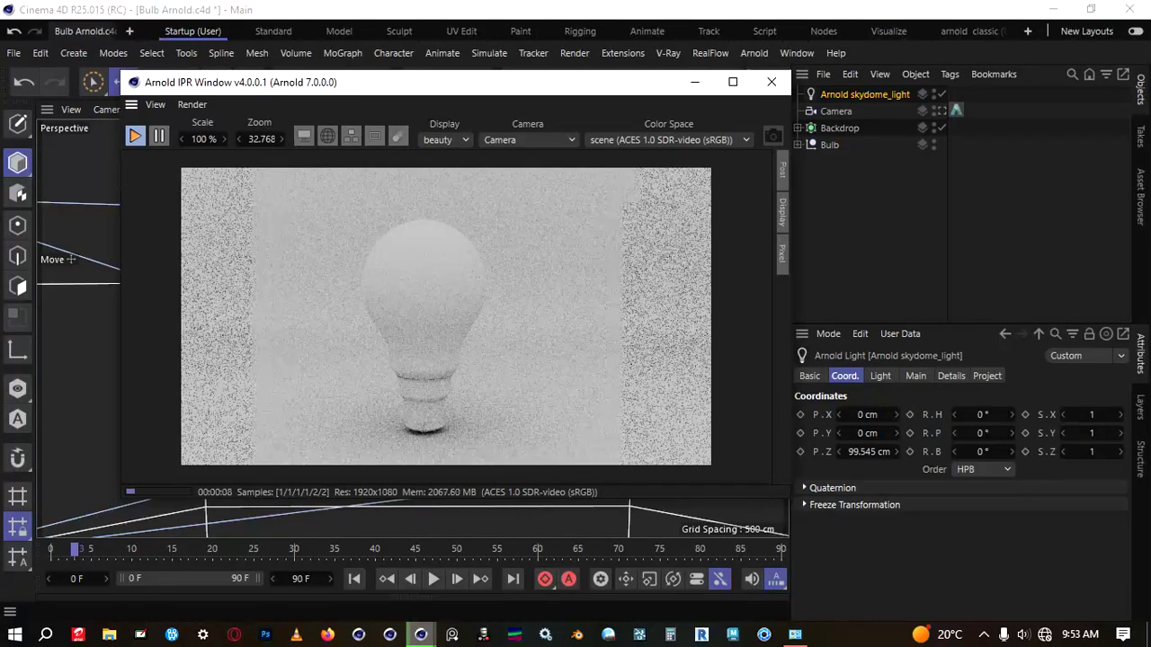
drag(377, 82, 332, 96)
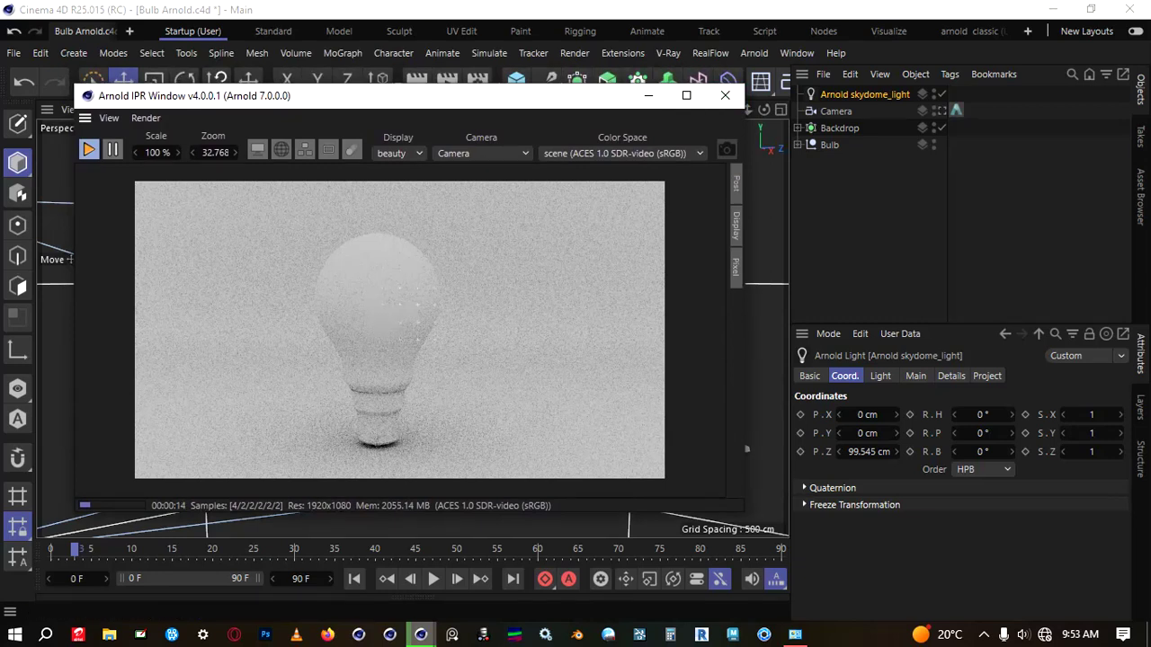
click(413, 597)
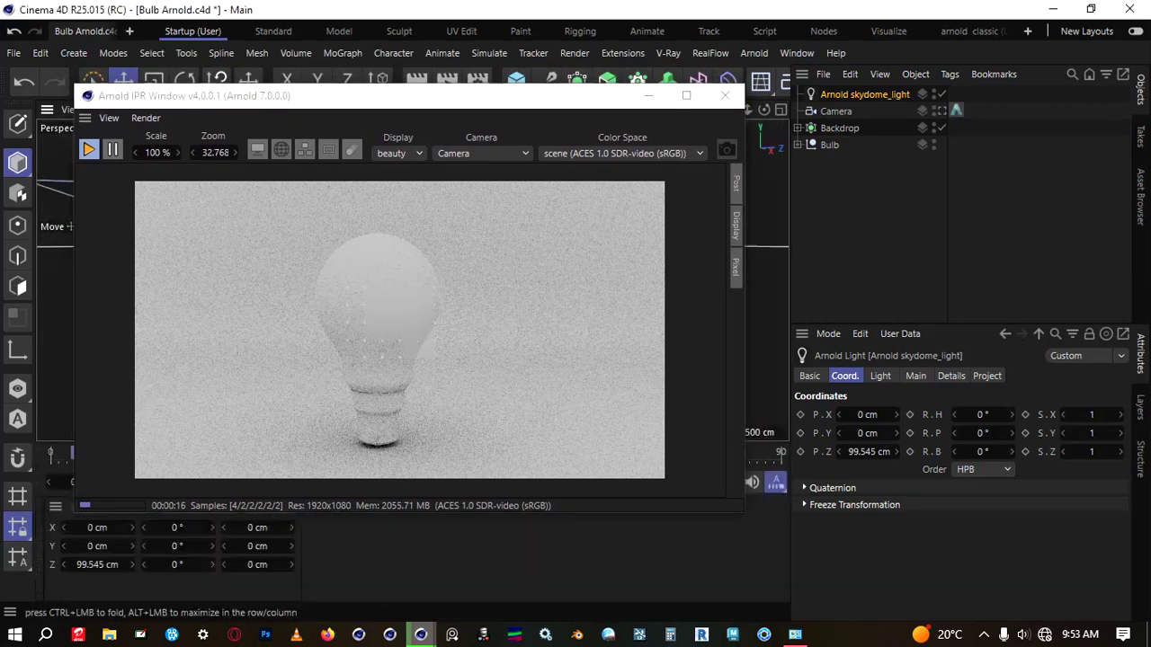
click(41, 545)
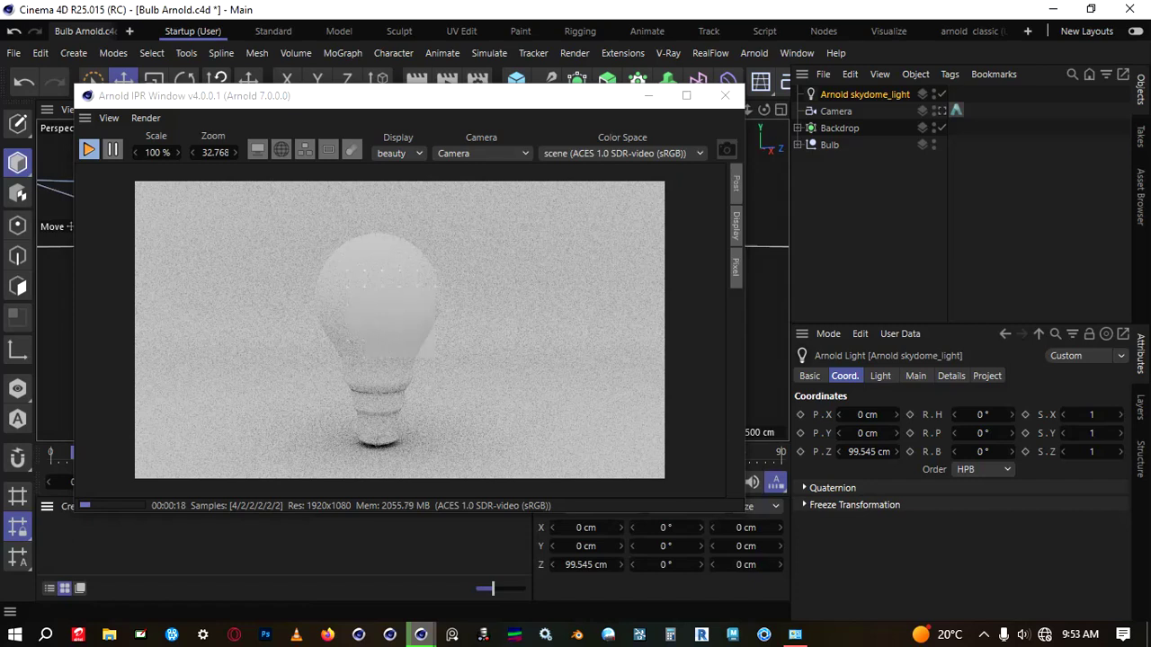
Dock the IPR window into the layout beside the viewport, and move the viewport above the object list.
drag(409, 95, 644, 226)
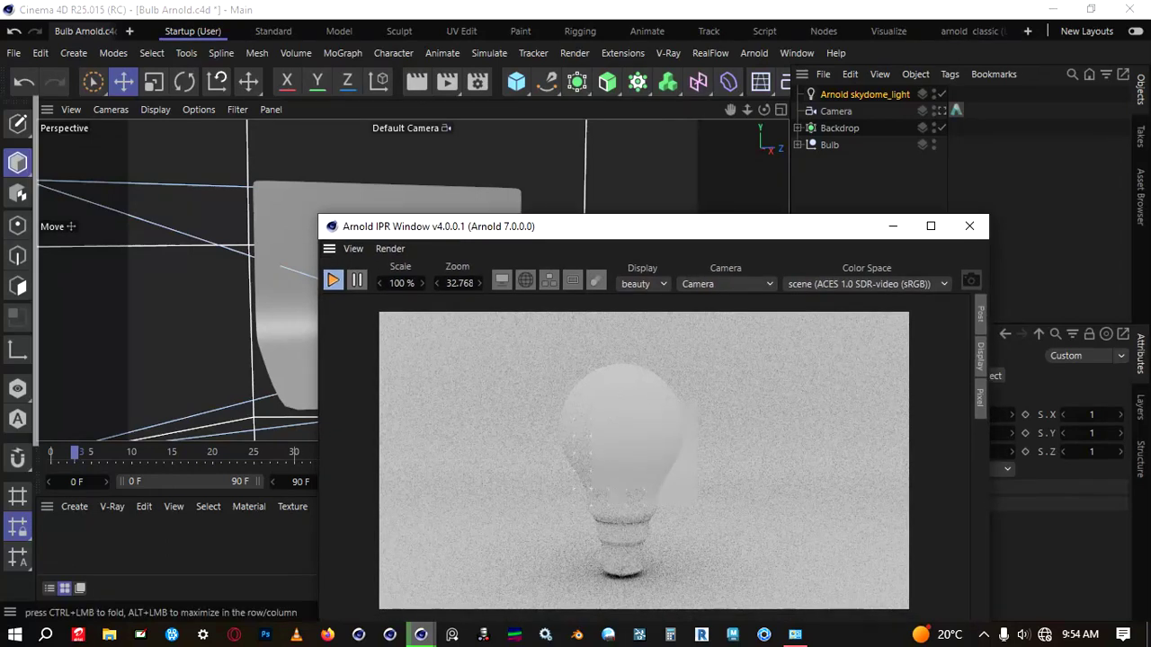
drag(329, 248, 37, 166)
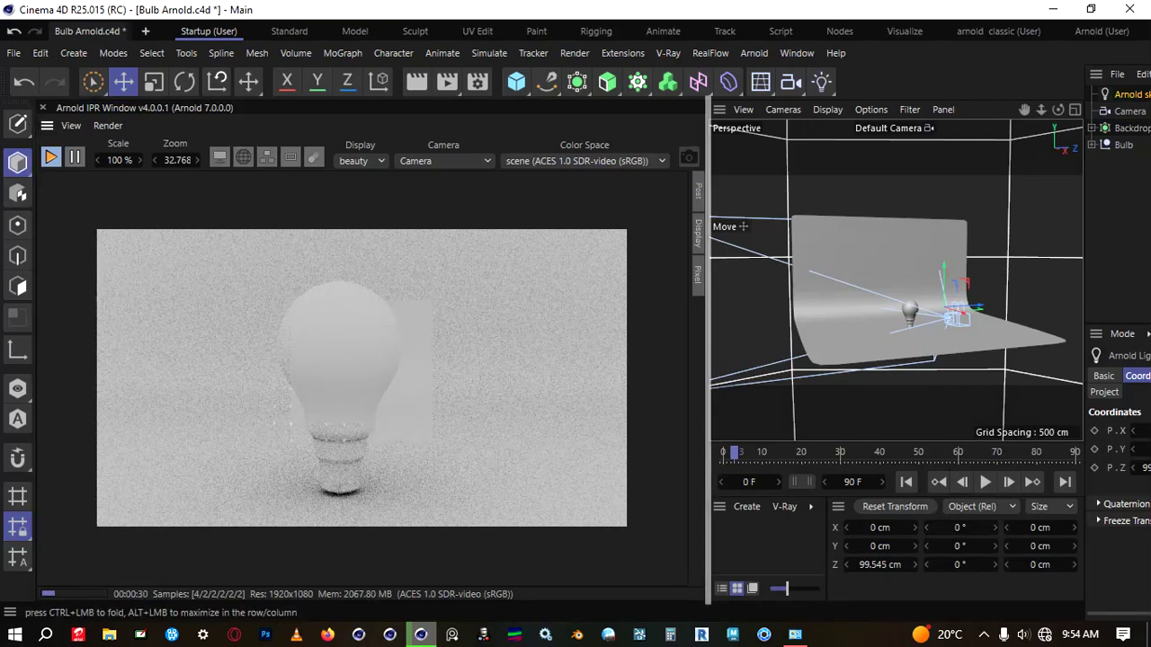
mouse_move(709, 287)
mouse_down()
mouse_move(850, 100)
mouse_move(711, 269)
mouse_up()
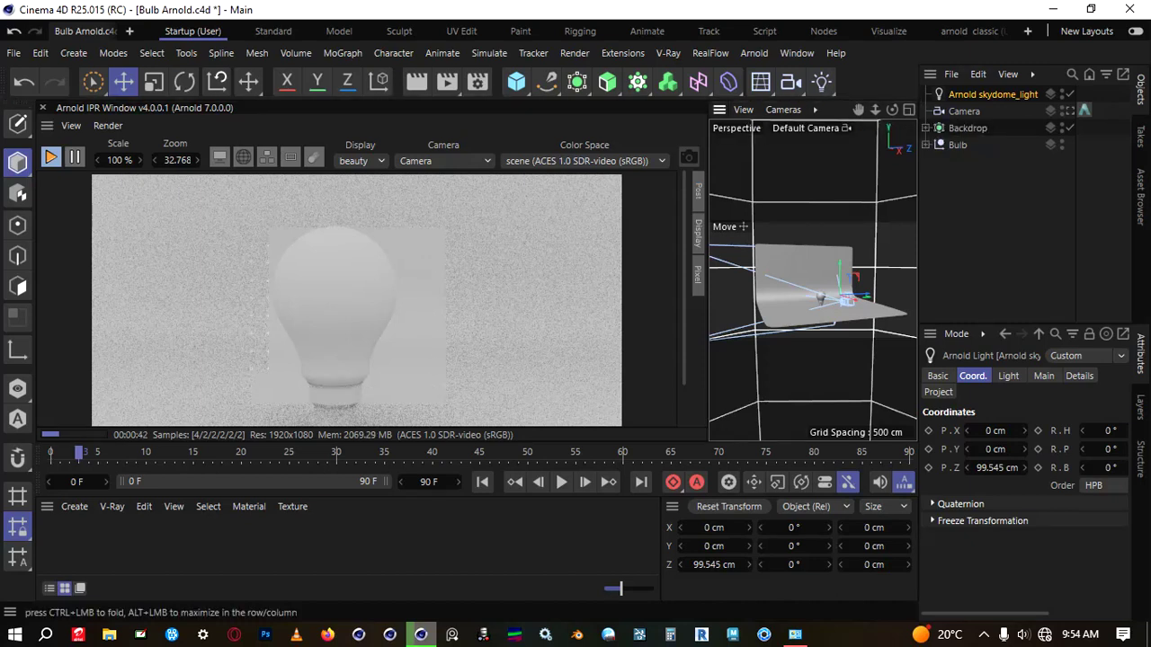
drag(1016, 67, 1026, 73)
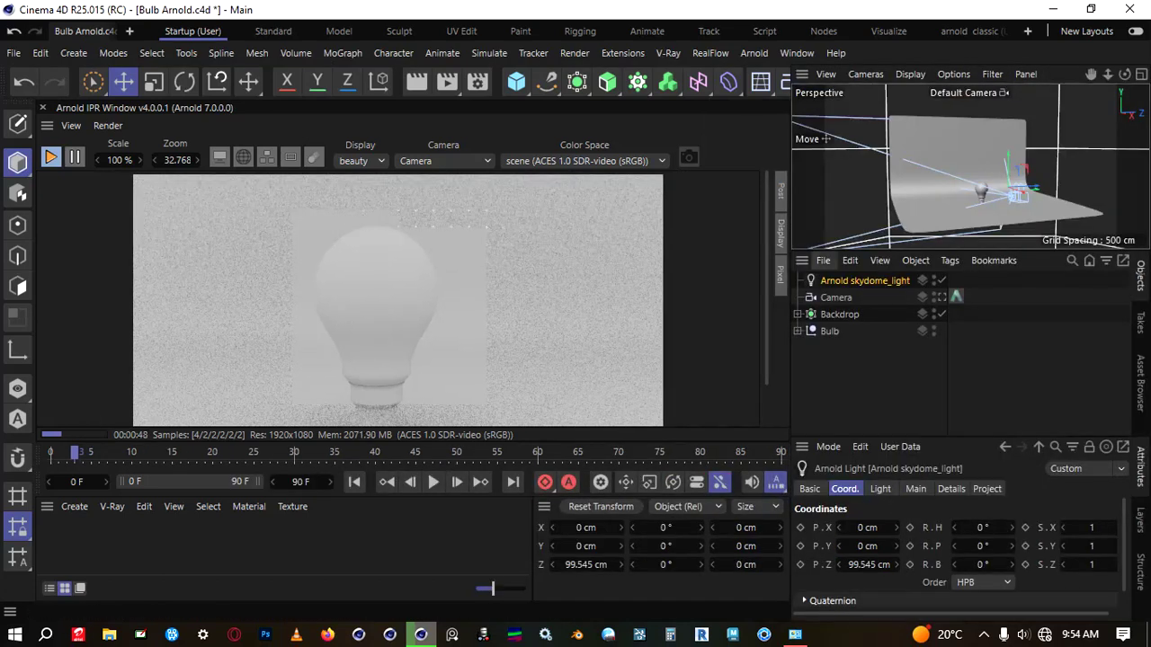
Enlarge the viewport, widen its column, give the docked IPR more height, and look through the scene camera.
drag(824, 250, 825, 356)
drag(791, 224, 708, 225)
drag(363, 443, 363, 469)
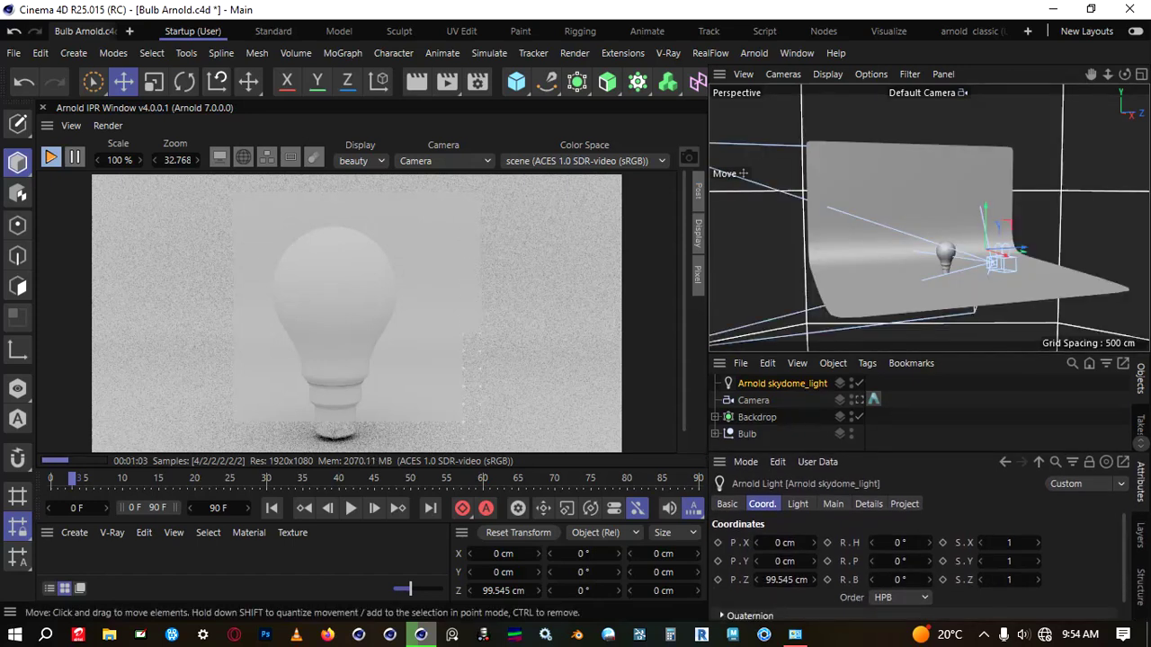
click(858, 400)
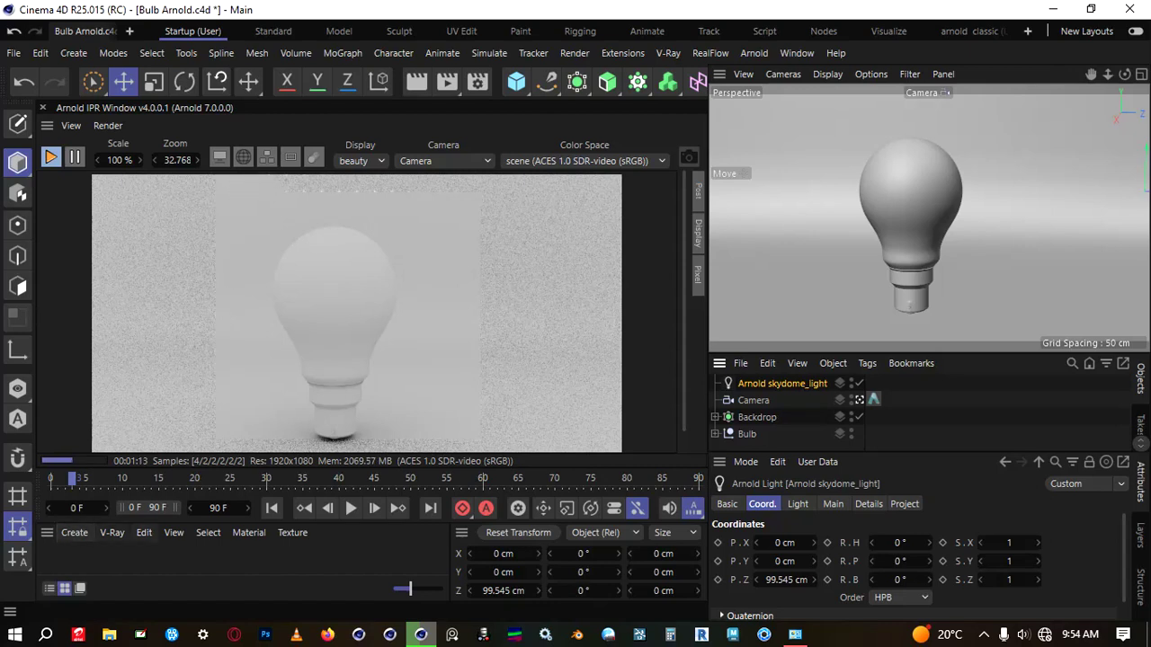
Create a new Arnold standard_surface material.
click(75, 532)
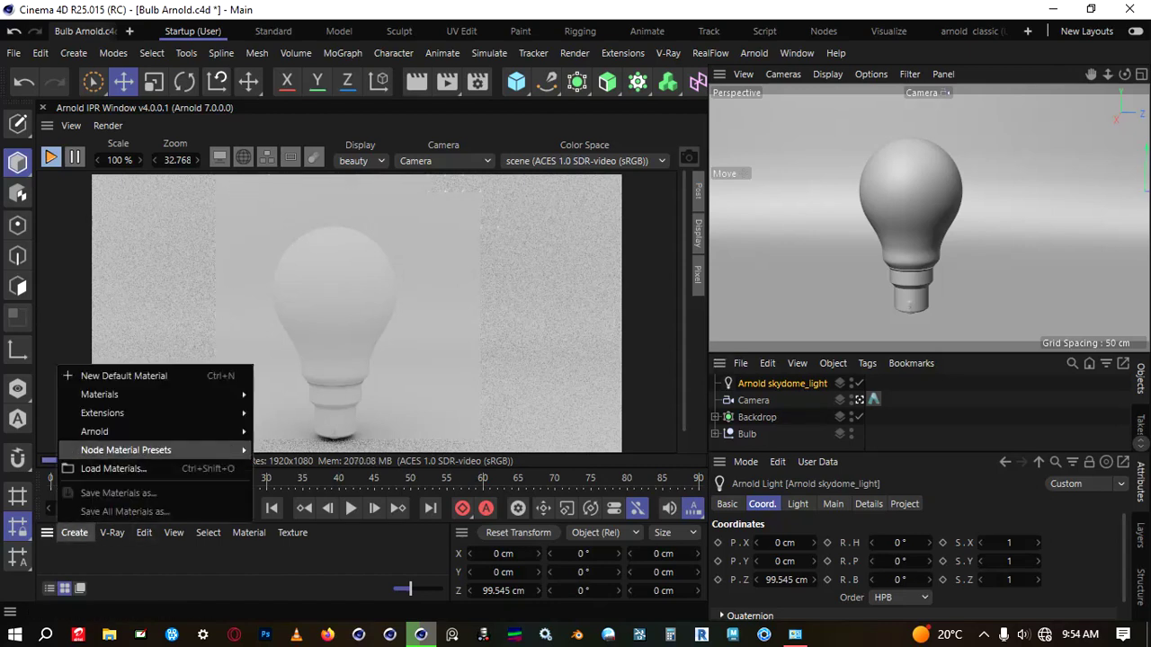
mouse_move(135, 432)
mouse_move(272, 449)
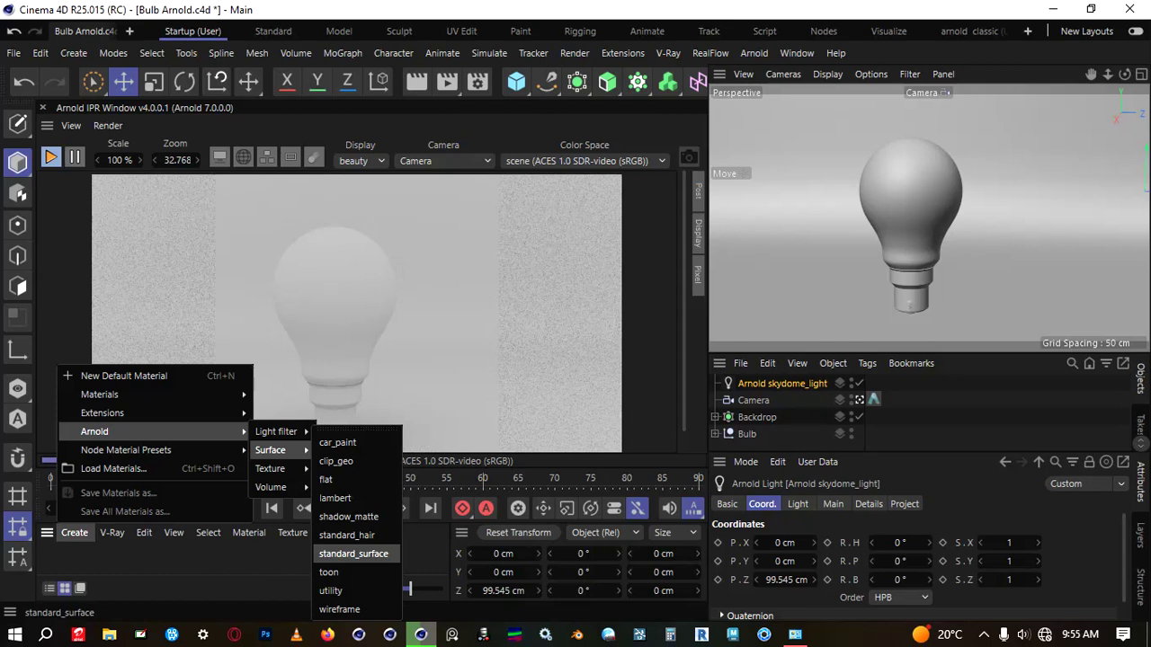
click(353, 554)
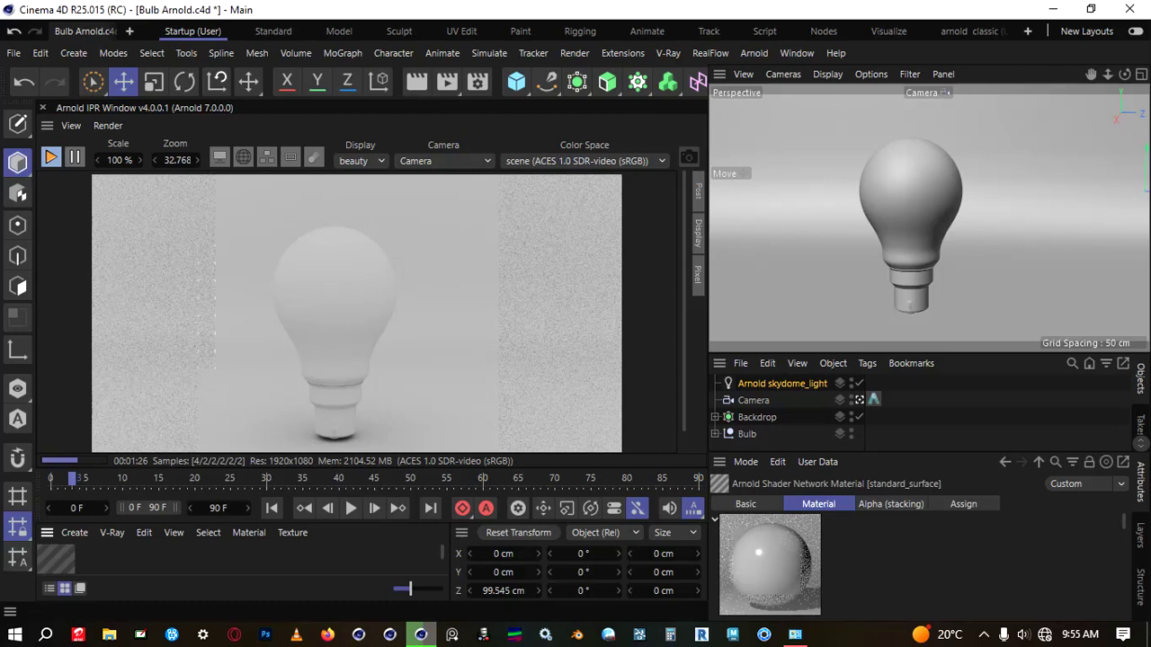
Open the new standard_surface material for editing and set its material type to glass.
double_click(55, 560)
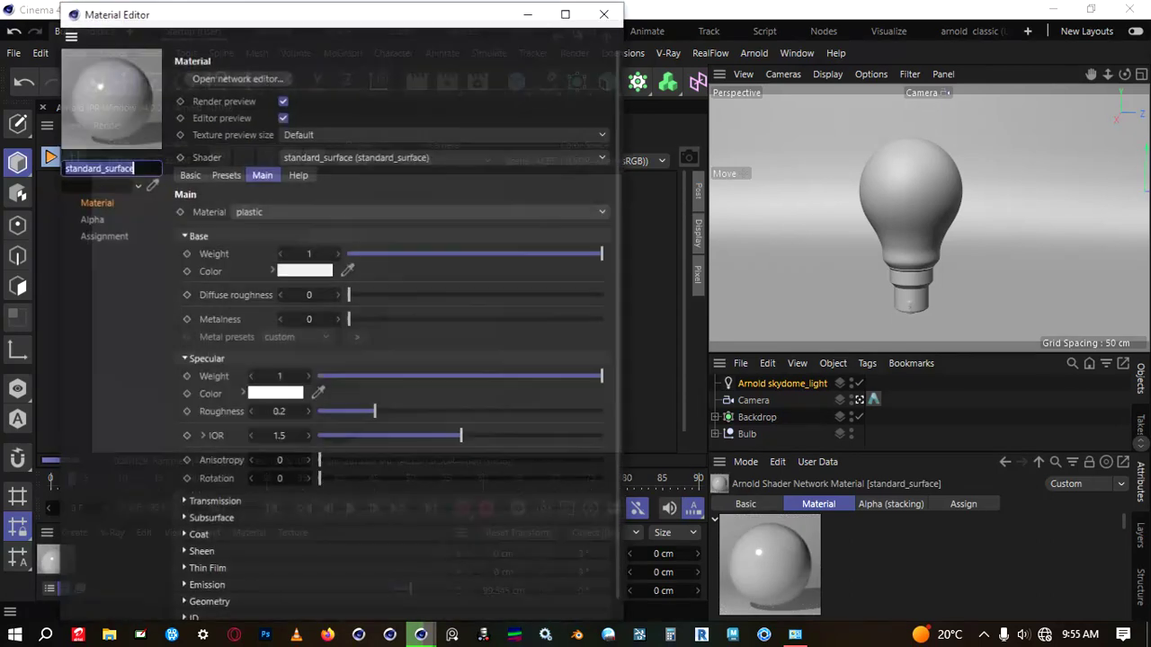
drag(270, 12, 375, 29)
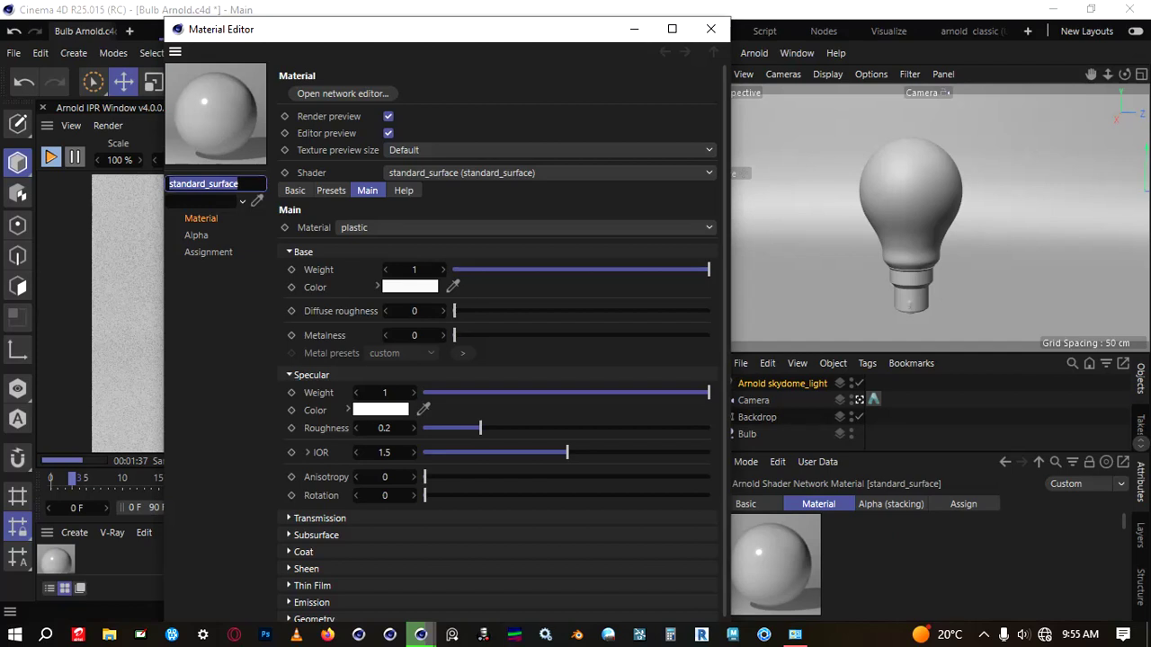
click(525, 228)
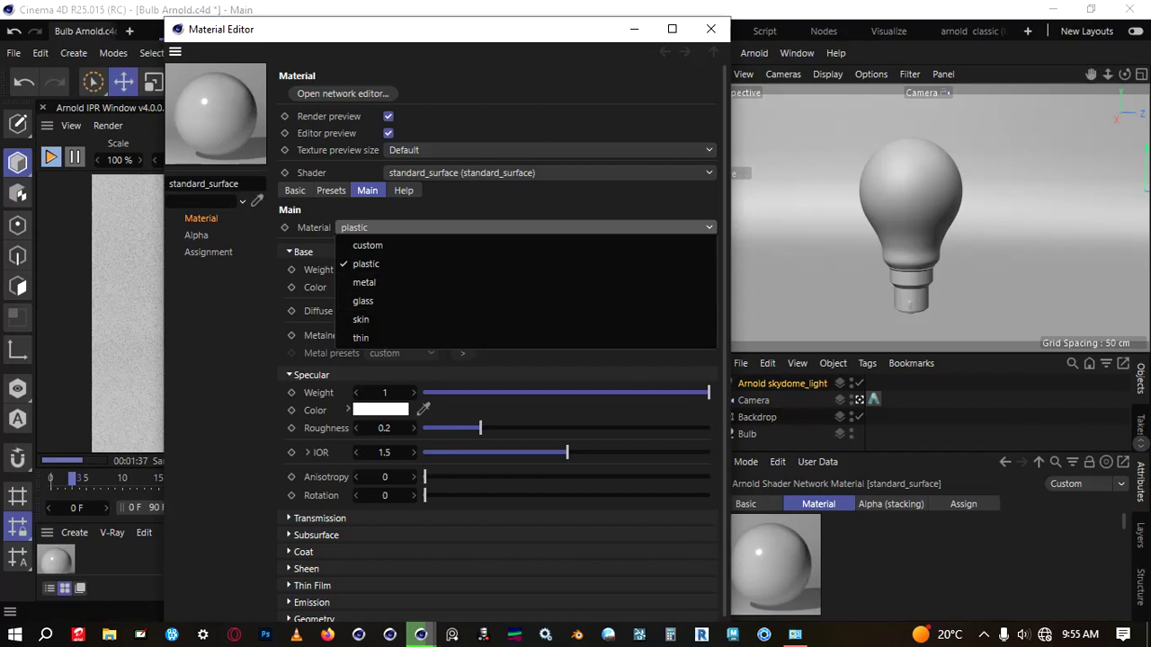
click(363, 301)
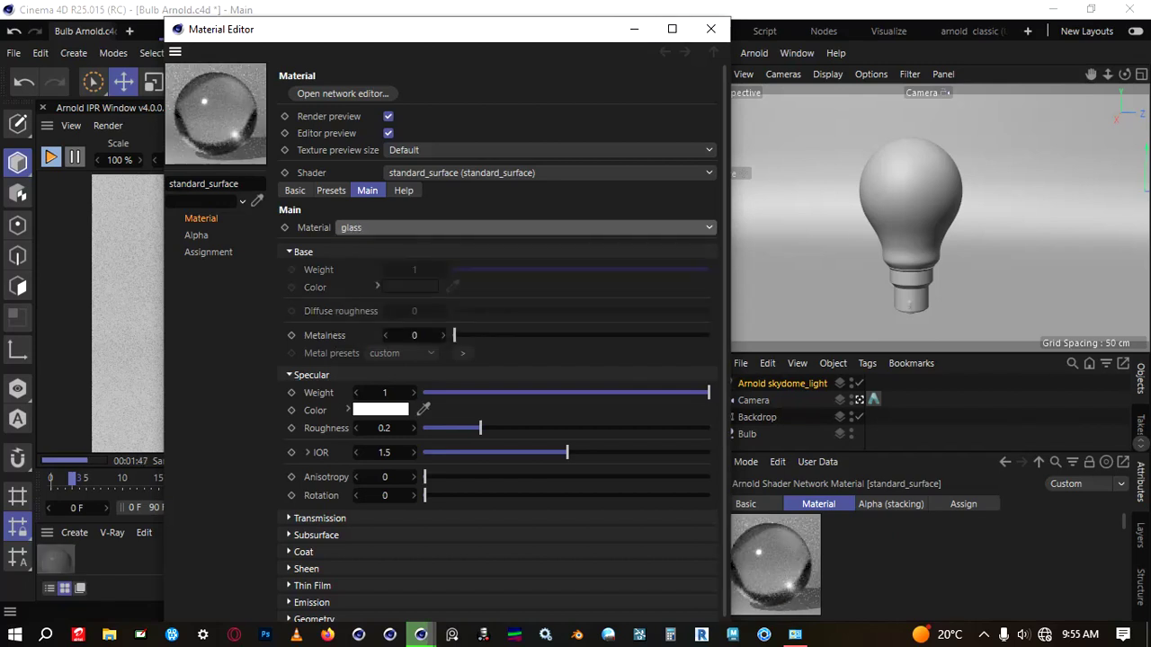
Stop the IPR render and place the Material Editor clear of the object list, with the glass material selected.
drag(396, 29, 712, 77)
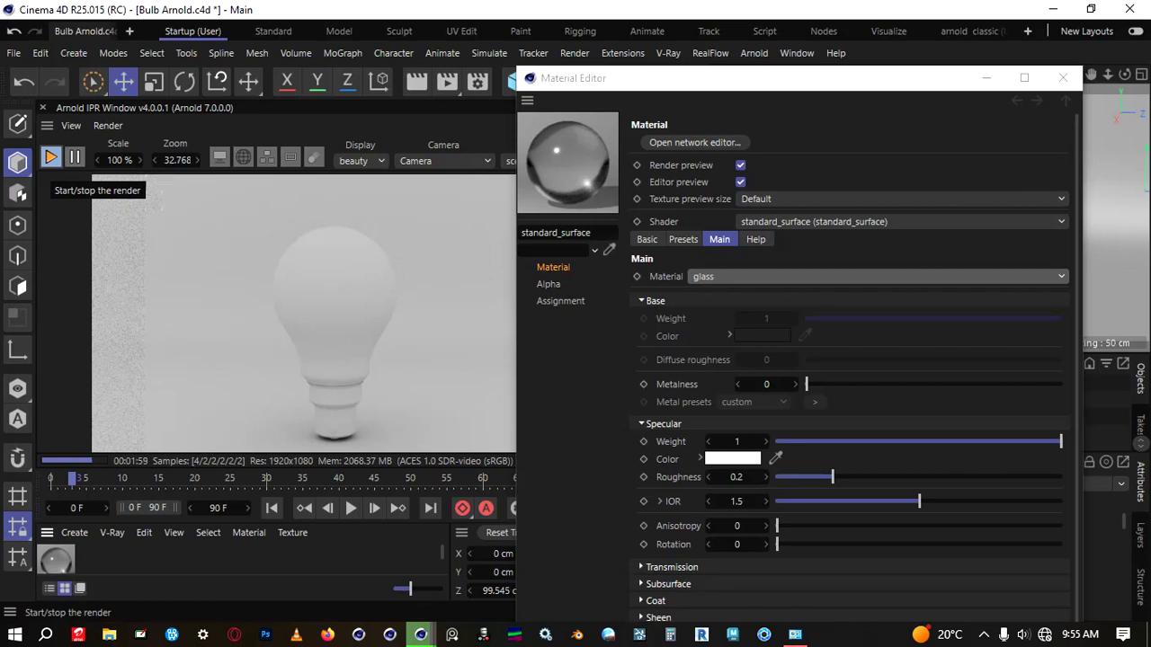
click(50, 156)
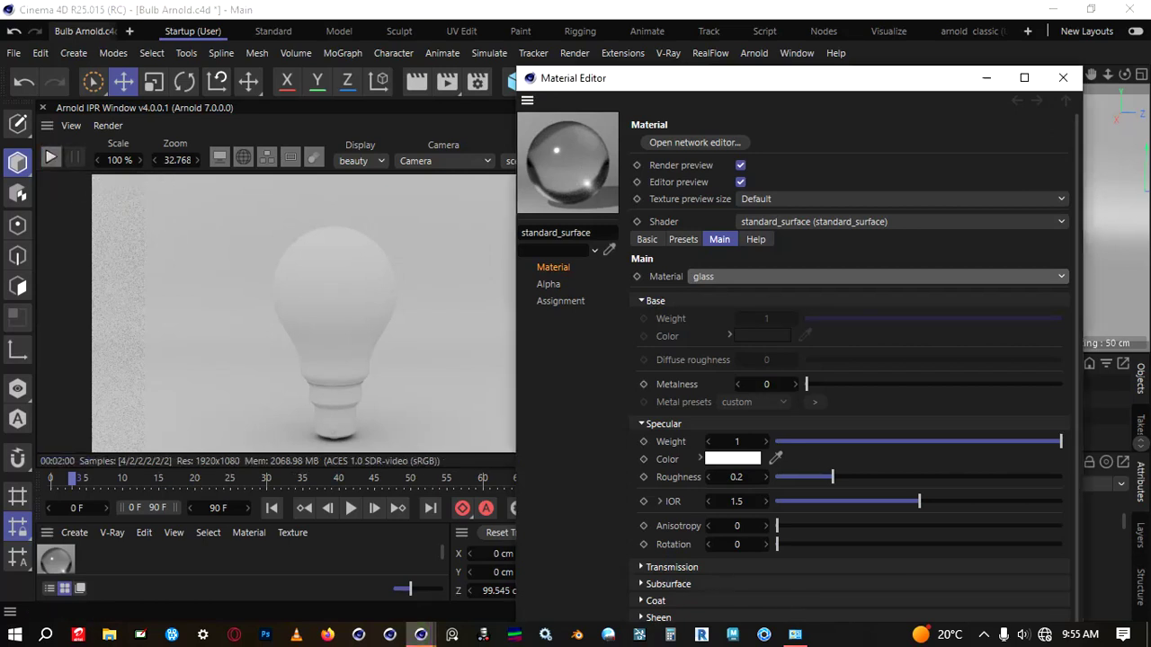
drag(630, 78, 261, 61)
click(56, 560)
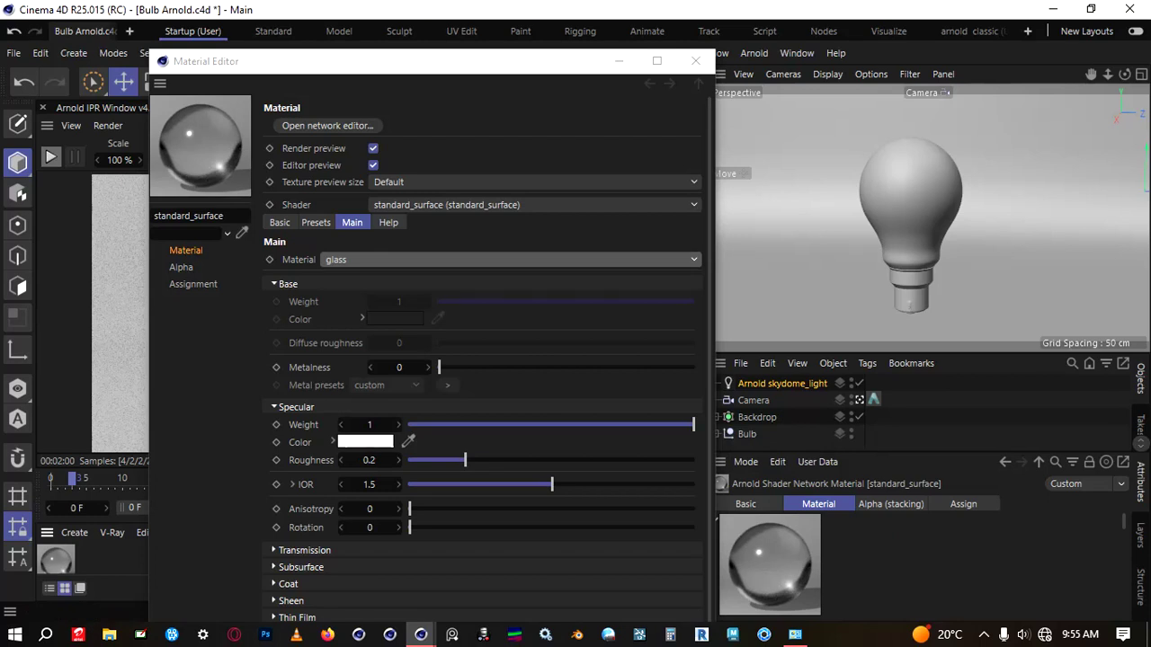
Expand the Bulb hierarchy and make the object list taller to reach its Glass Shere object.
drag(522, 62, 478, 50)
click(715, 434)
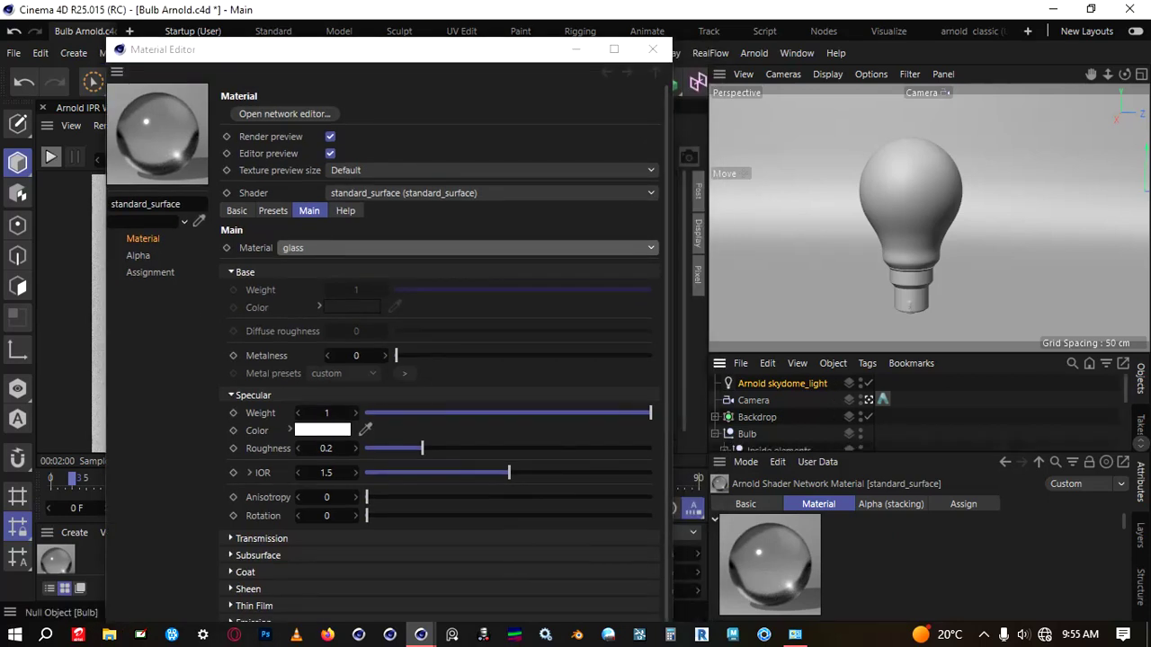
drag(773, 452, 773, 496)
scroll(773, 453, down, 2)
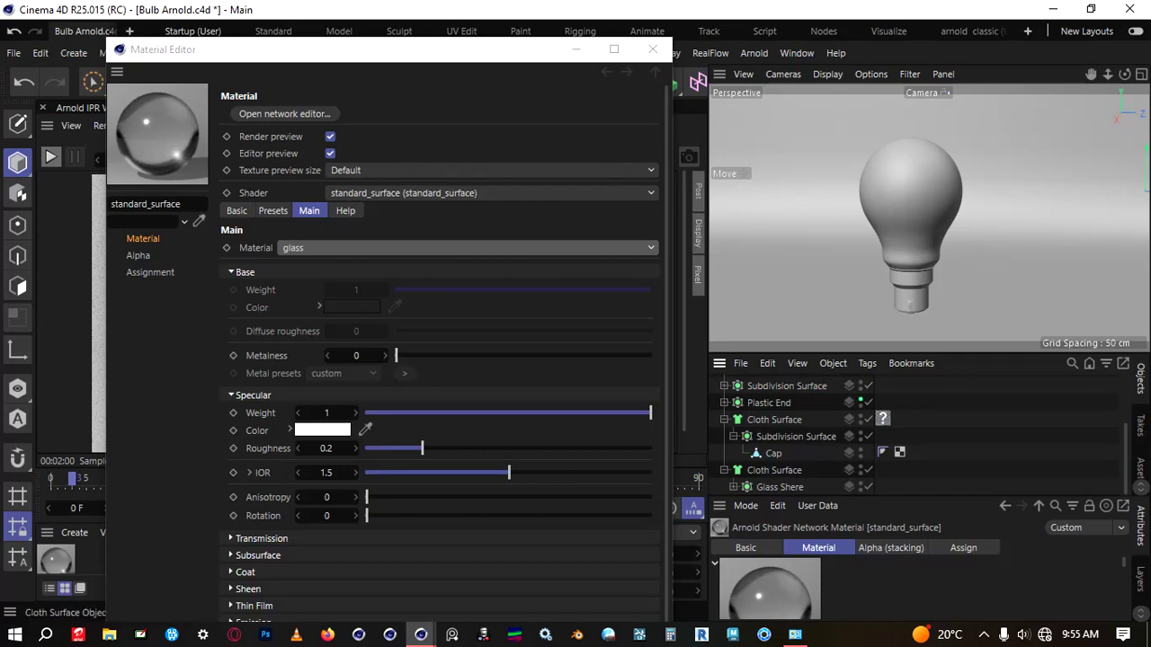
Apply the glass standard_surface material to the Glass Shere subdivision surface.
click(780, 487)
click(774, 470)
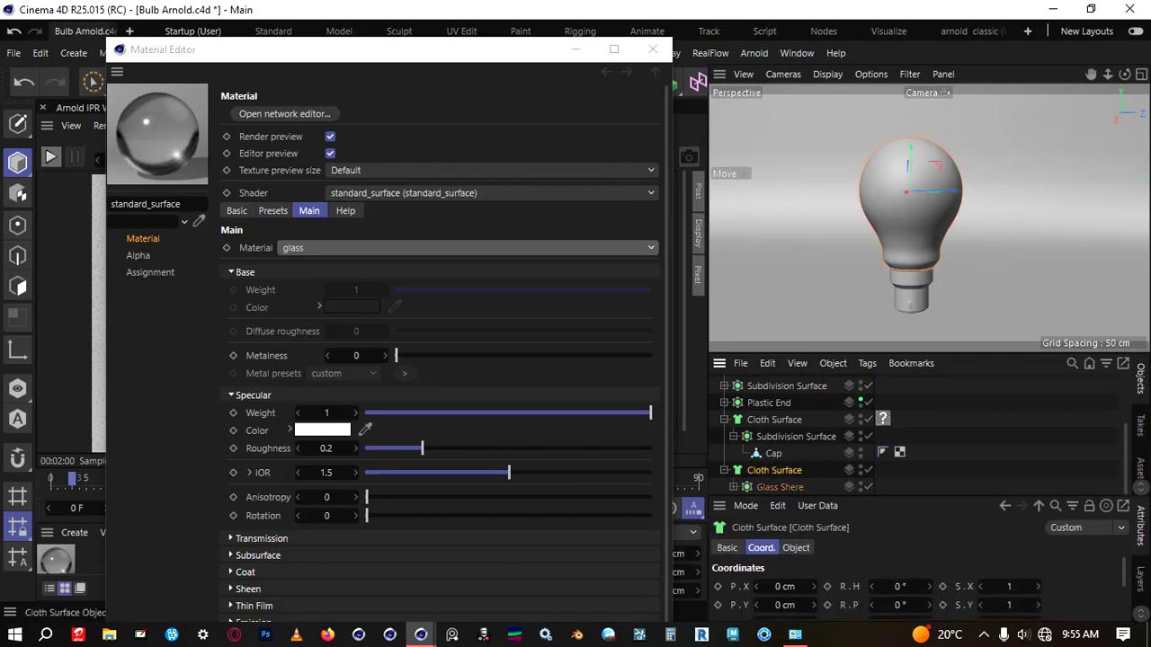
click(779, 487)
click(774, 470)
click(780, 488)
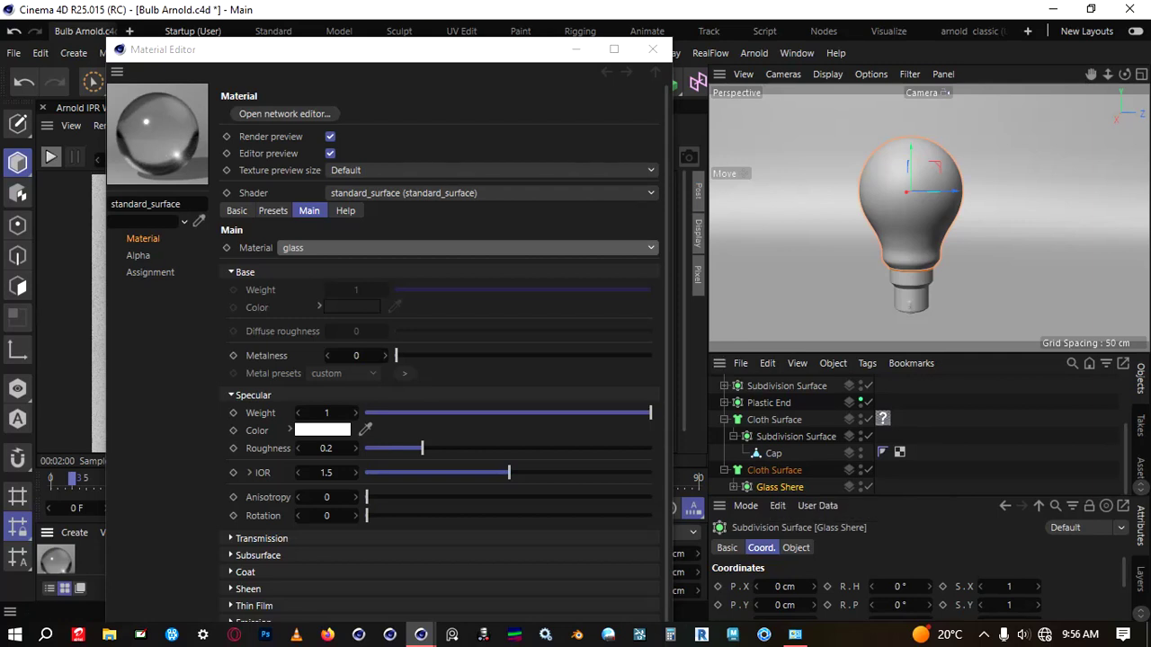
drag(56, 559, 779, 488)
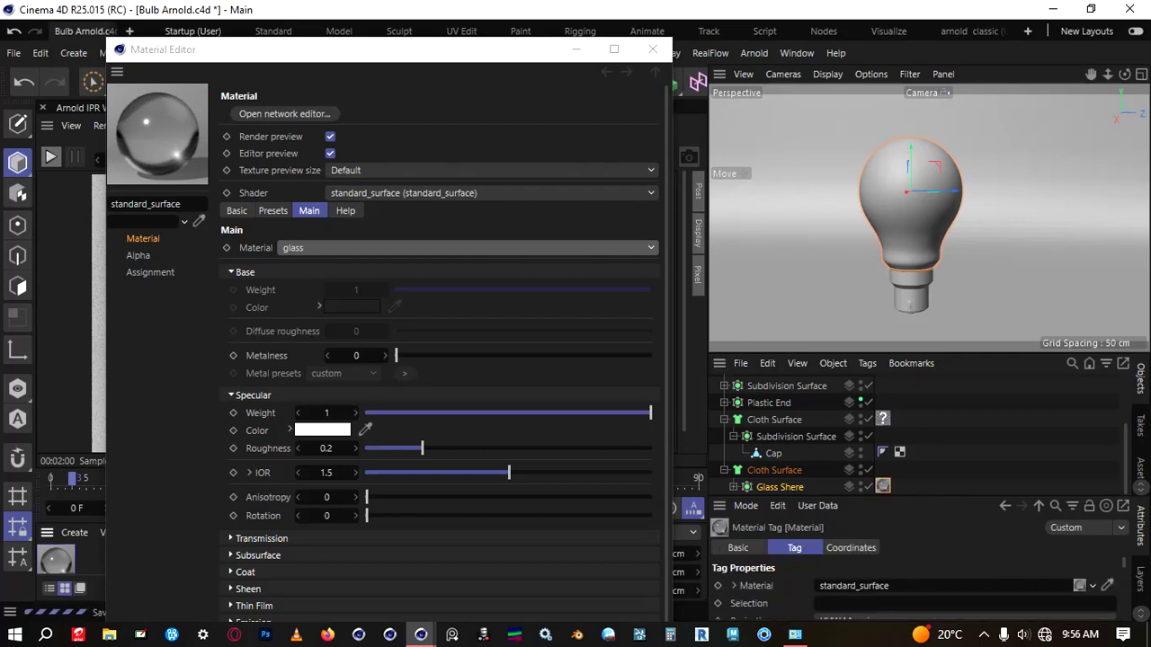
Disable the Cloth Surface containing Glass Shere, restart the IPR render, and minimize the Material Editor.
click(868, 471)
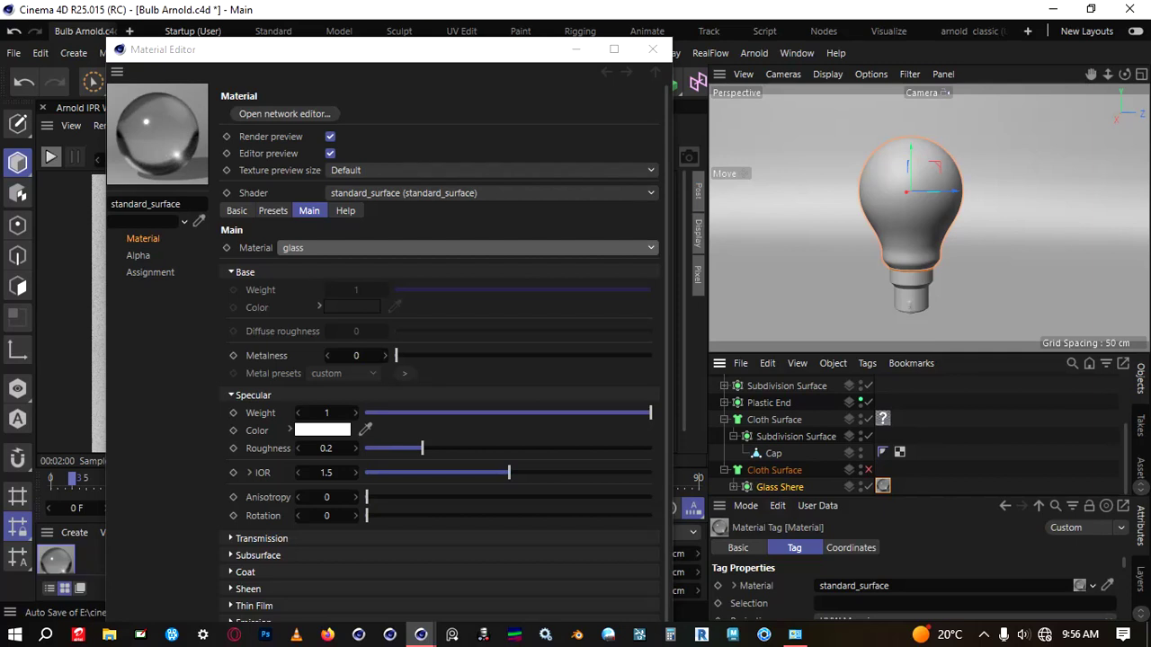
drag(360, 49, 621, 91)
click(51, 156)
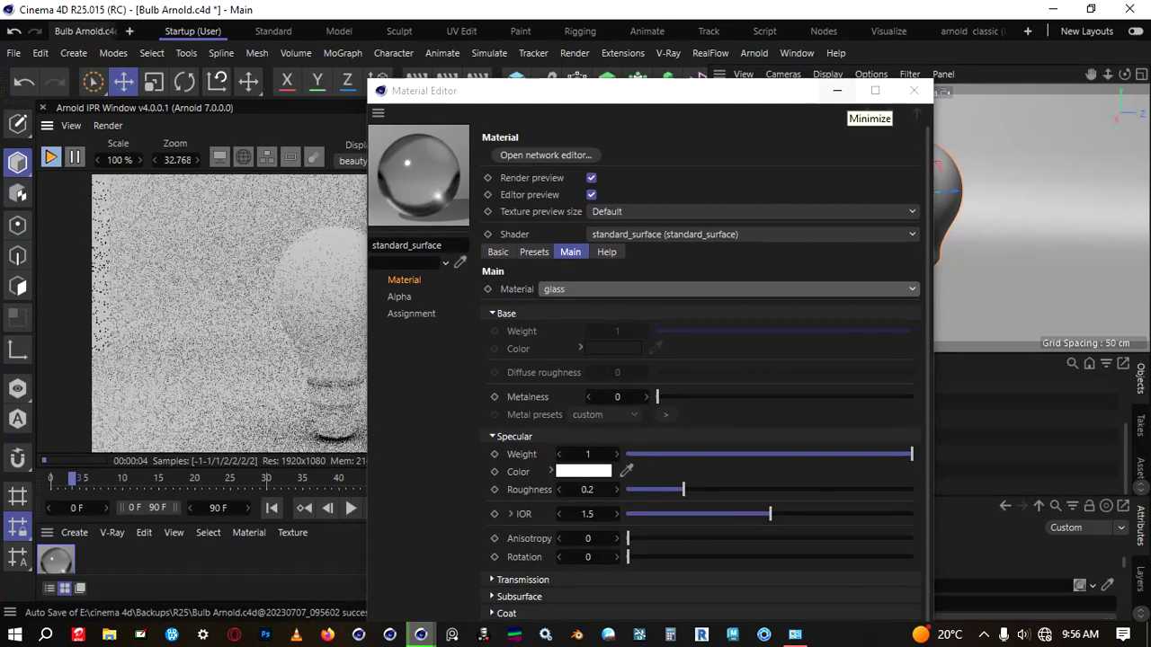
click(837, 91)
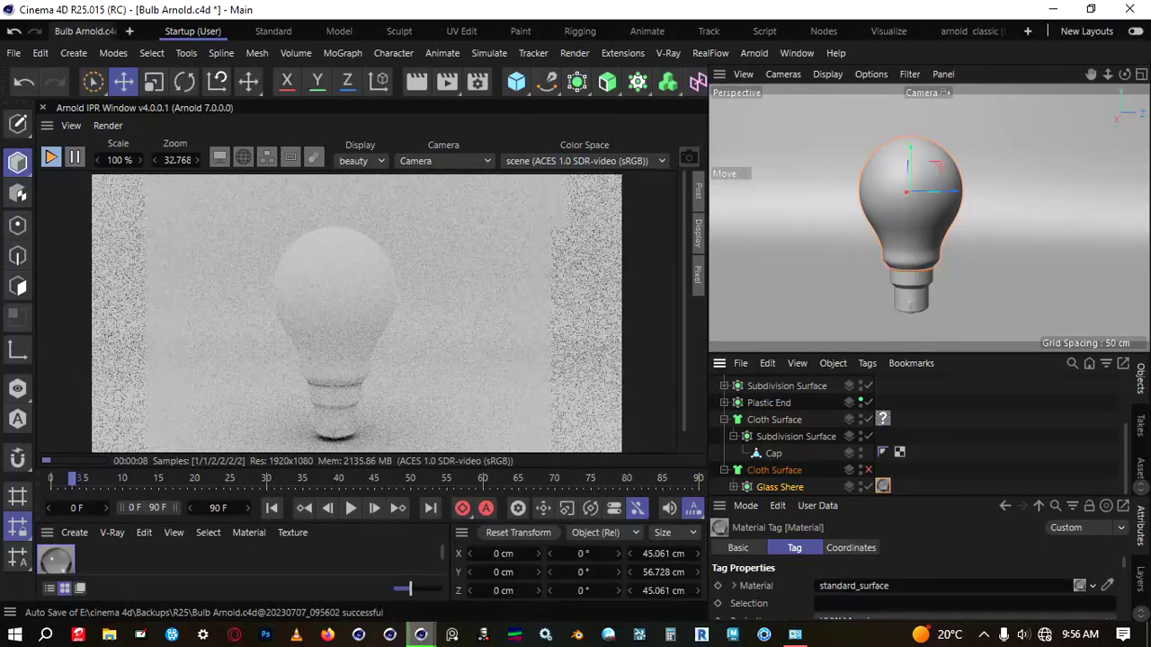
Replace the empty material tag on Glass with the glass tag from Glass Shere, switching the parent Cloth Surface on and back off to compare.
scroll(782, 463, down, 1)
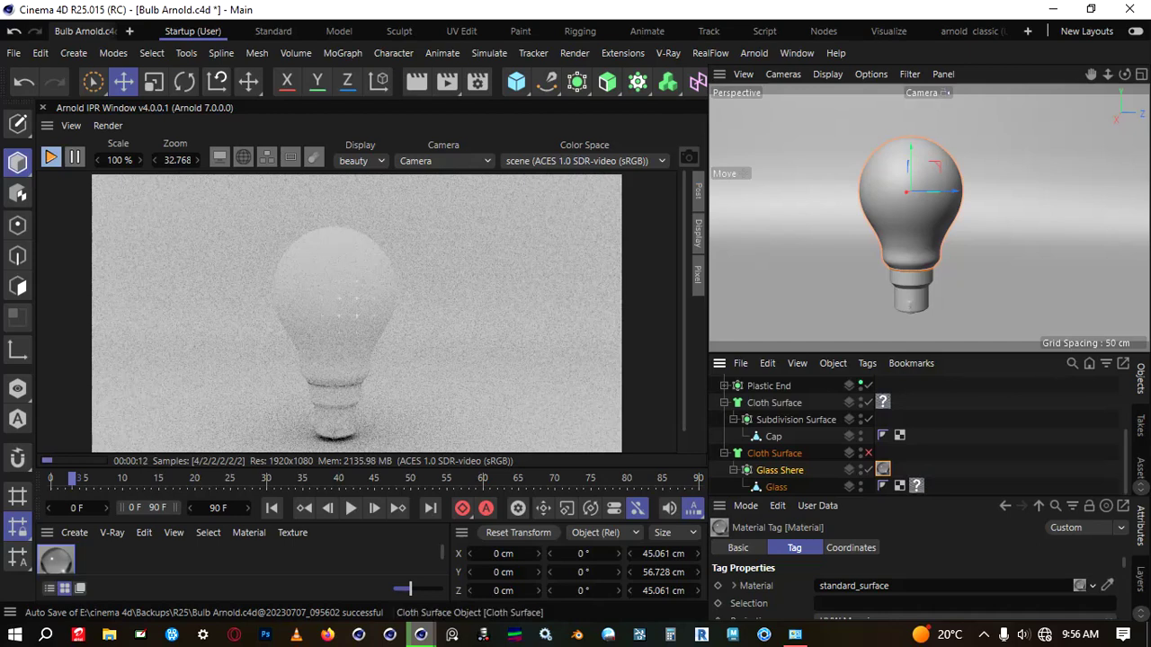
click(868, 453)
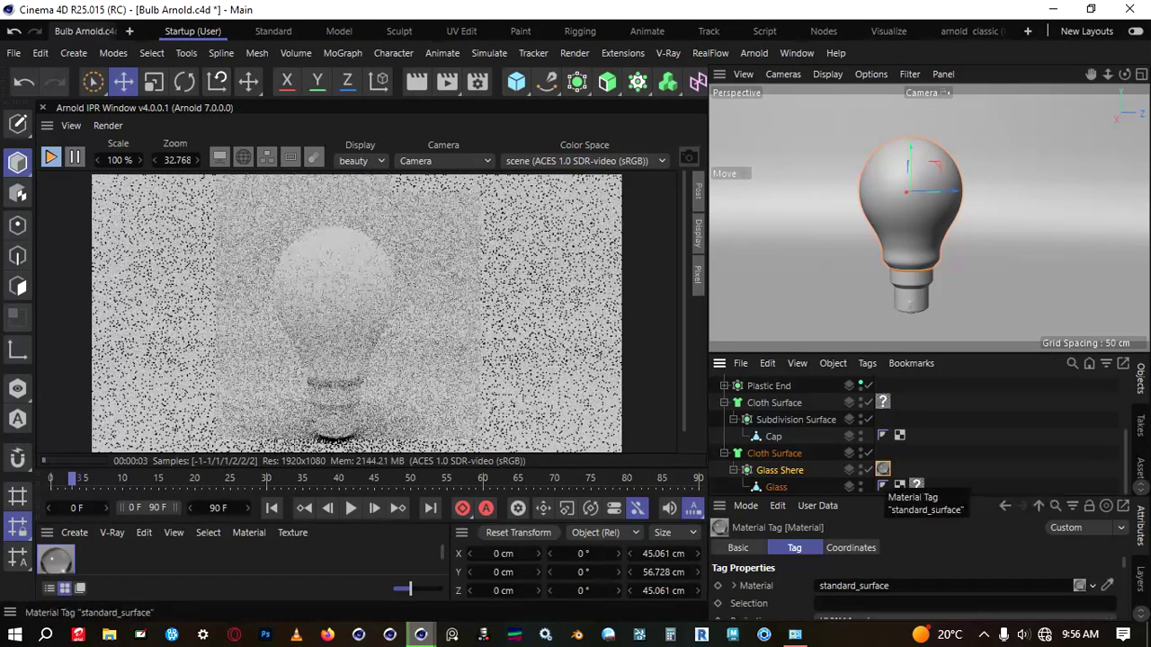
click(916, 485)
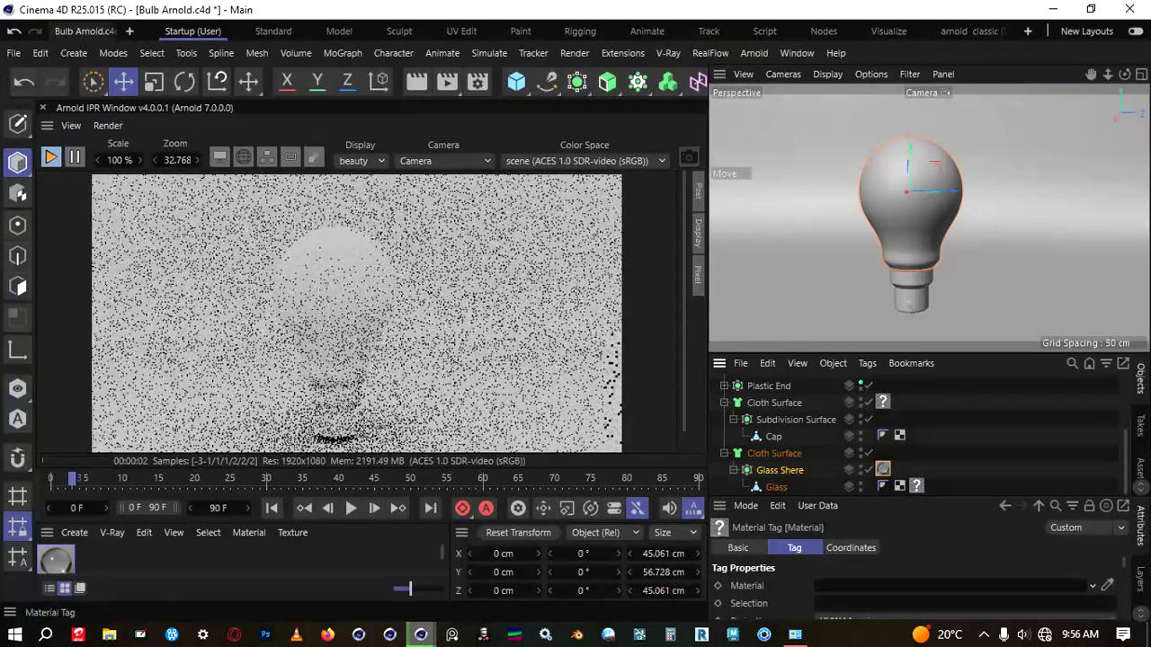
drag(882, 470, 933, 486)
key(Delete)
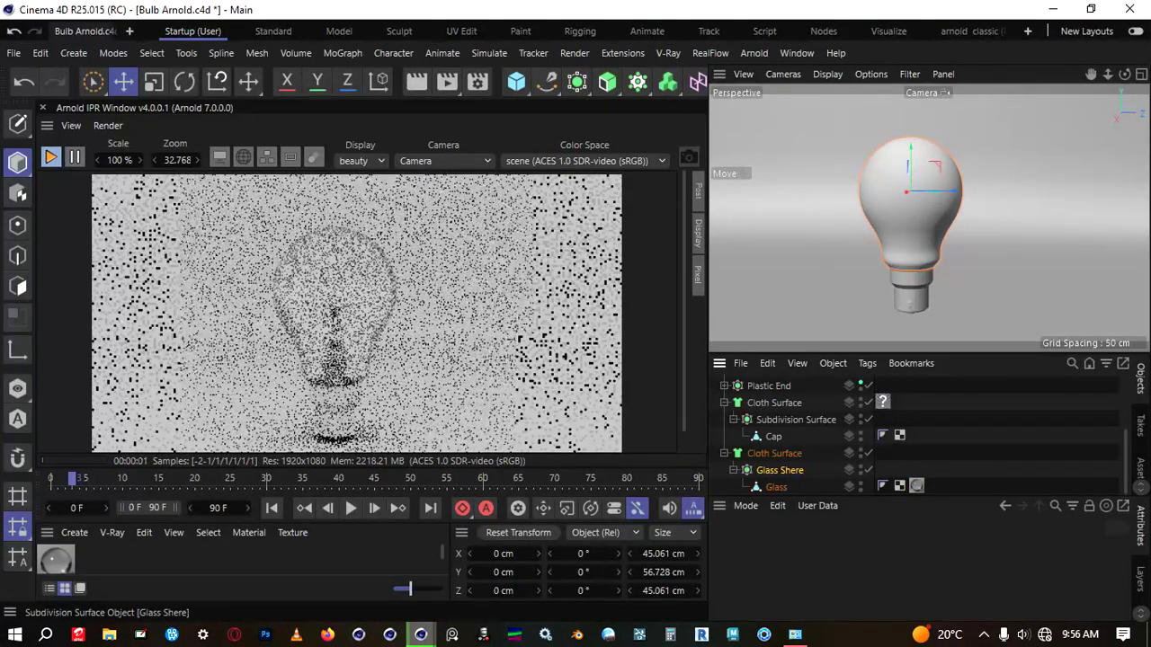
click(868, 453)
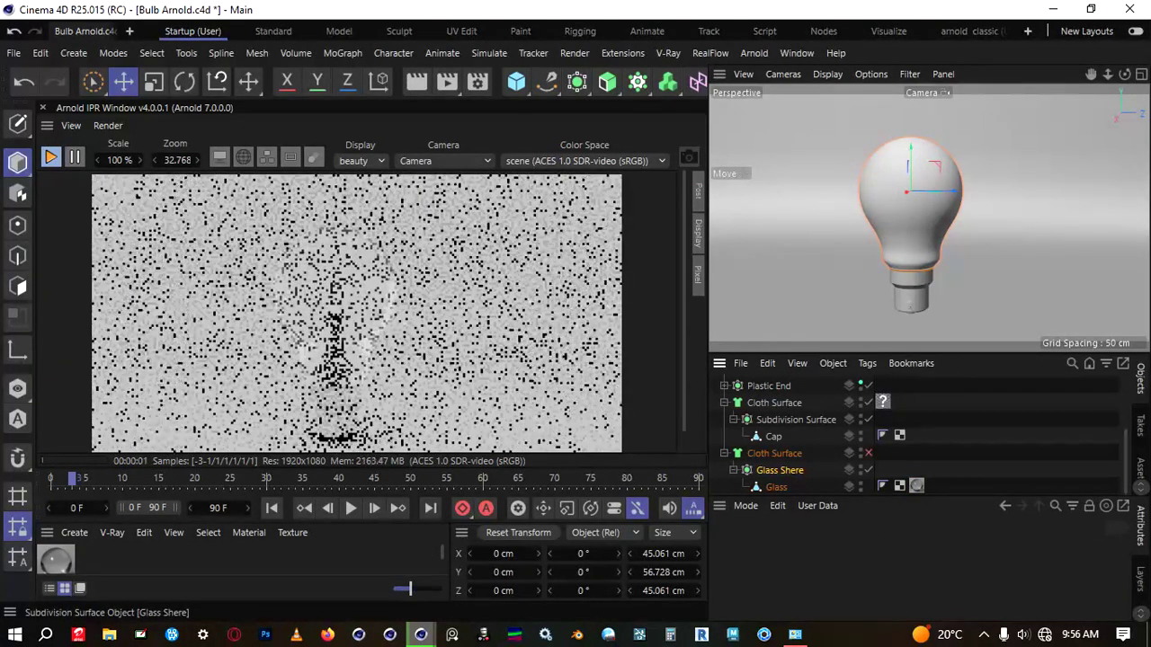
Move the Glass Shere subdivision surface out of the disabled Cloth Surface and select that Cloth Surface.
drag(779, 470, 780, 446)
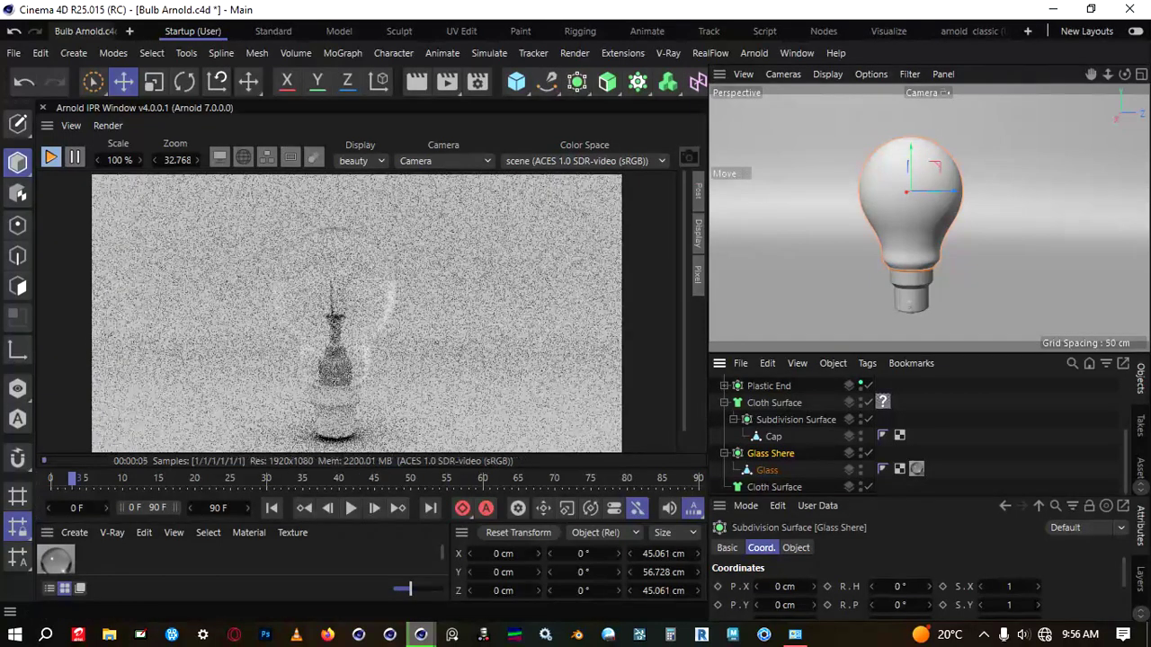
click(774, 487)
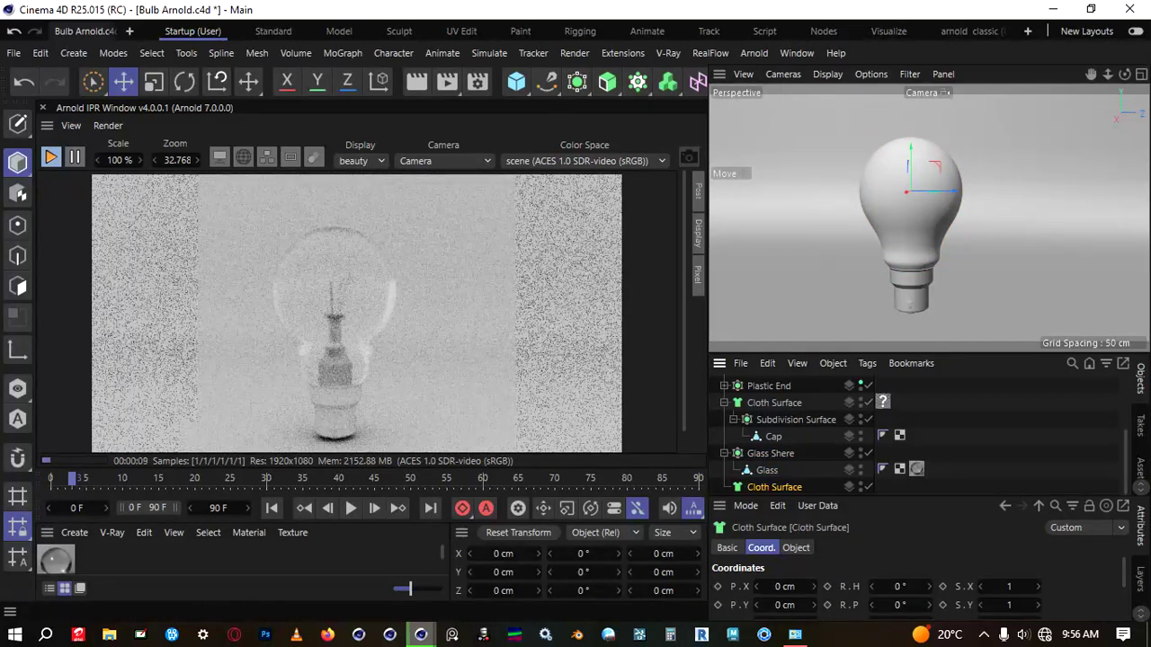
Return the timeline to its first frame following a short playback, and stop the IPR render.
click(351, 508)
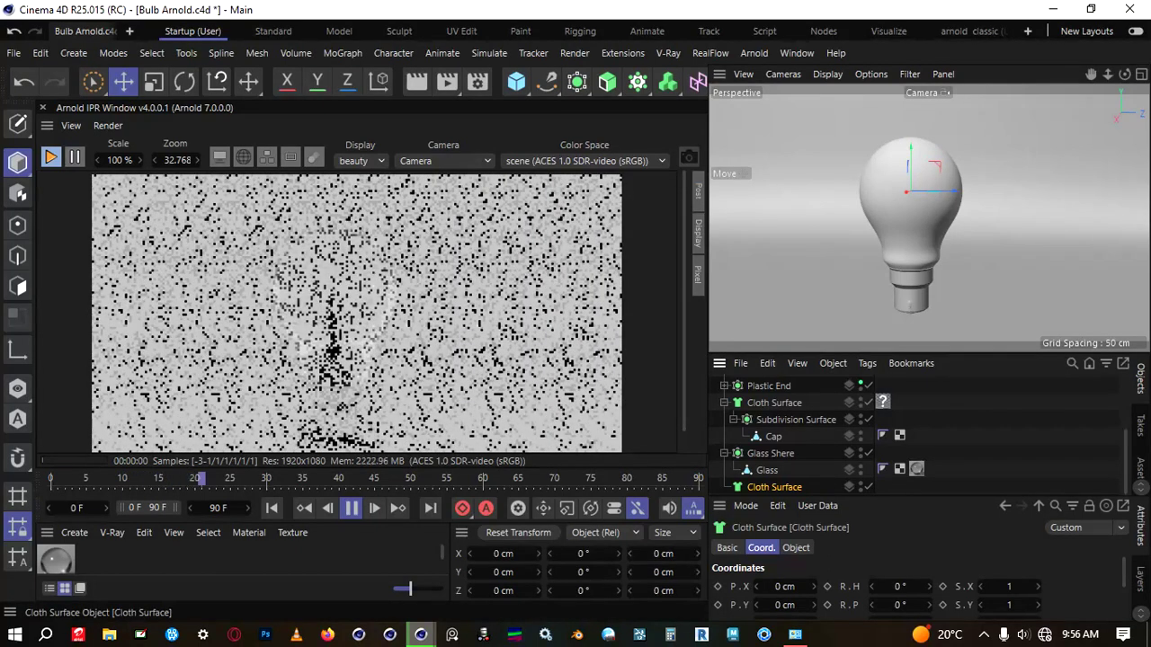
scroll(781, 451, up, 3)
click(781, 450)
scroll(781, 455, down, 3)
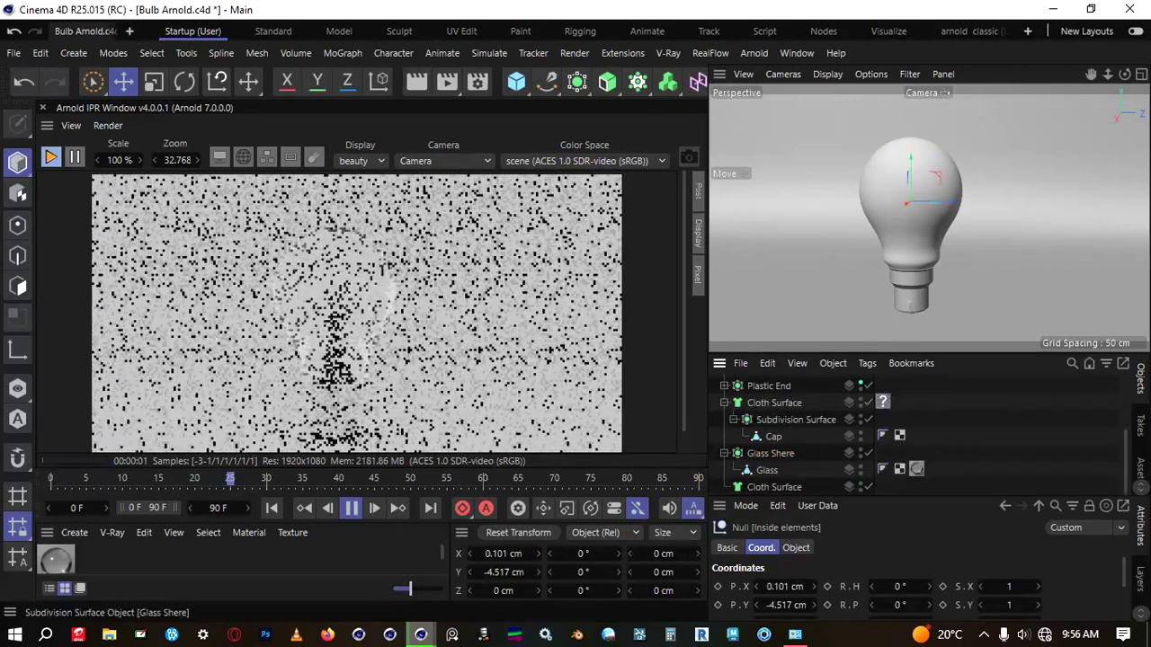
scroll(780, 453, up, 3)
click(350, 509)
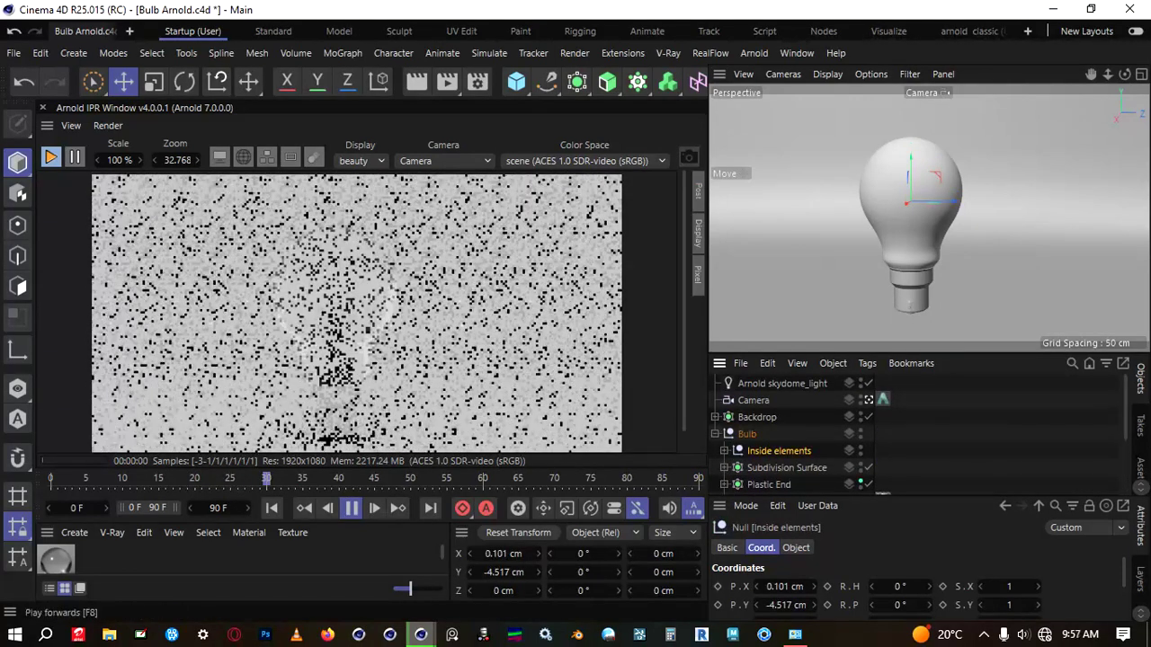
key(shift+f)
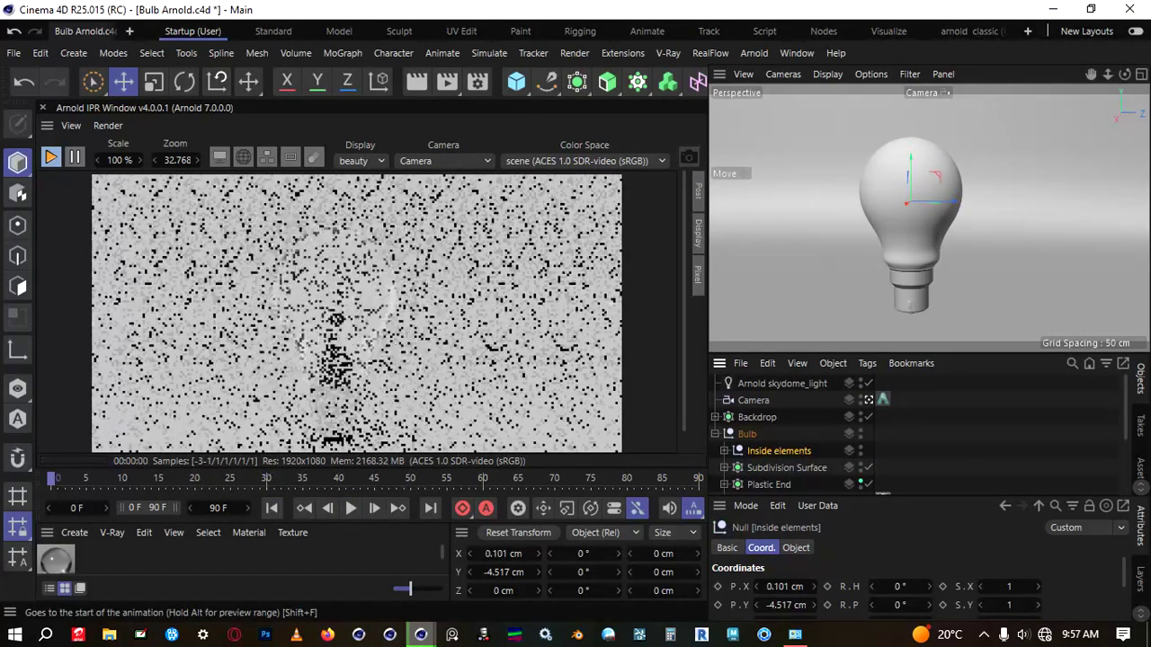
click(51, 157)
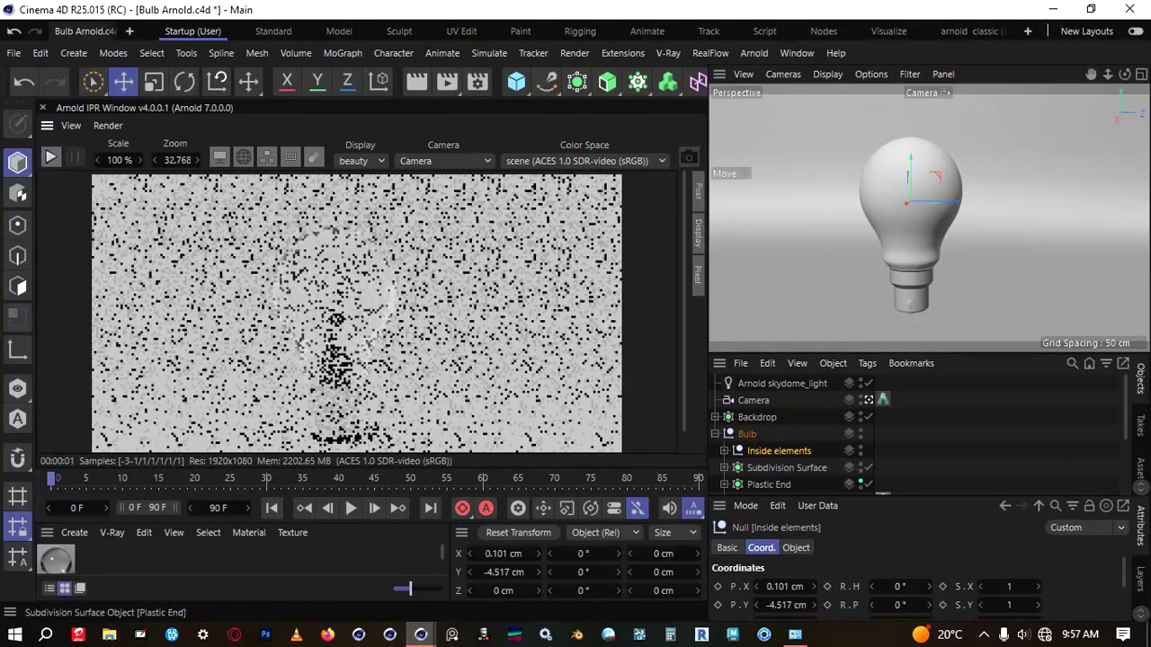
Isolate the Glass polygon object in the viewport and clear the selection.
scroll(764, 476, down, 3)
click(765, 470)
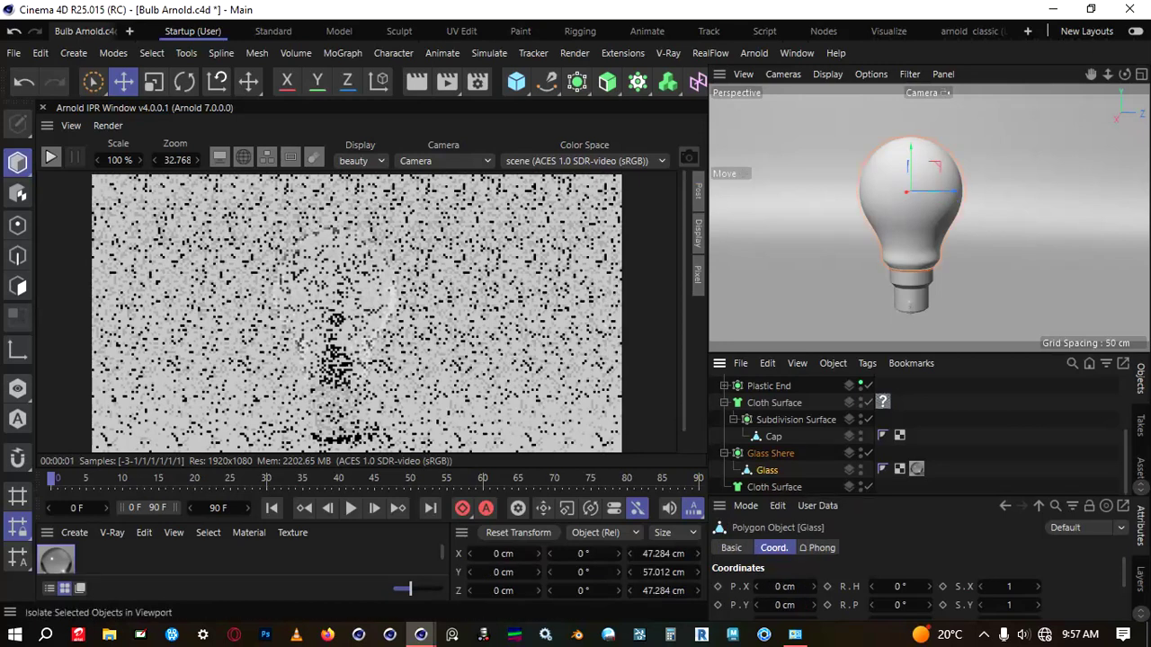
click(17, 388)
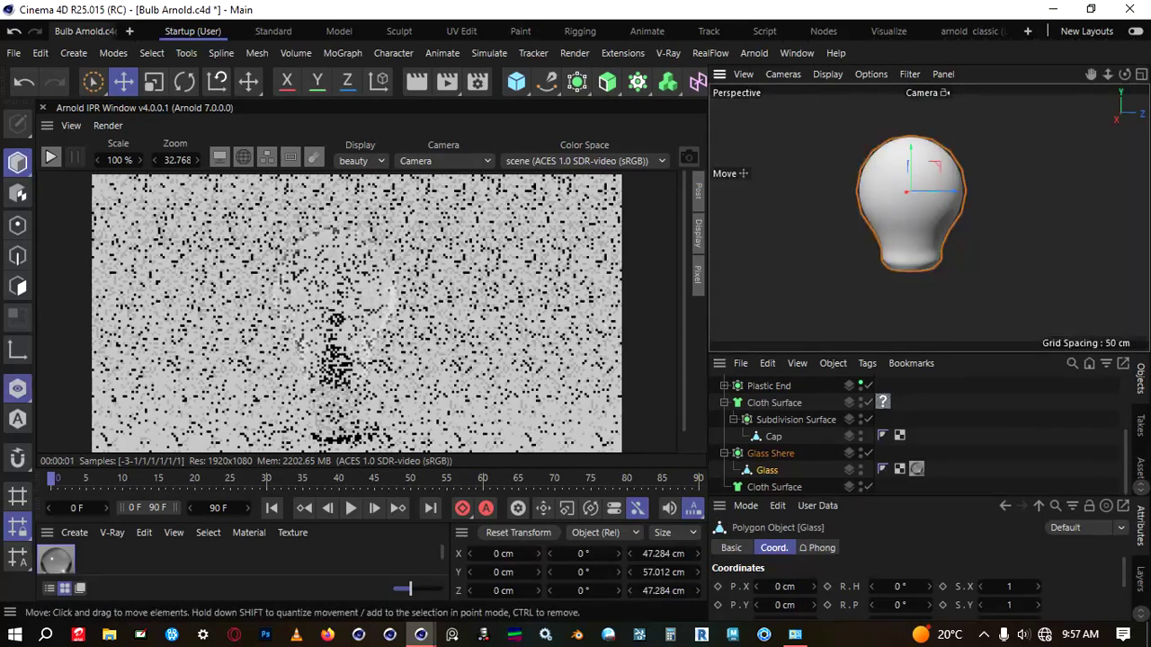
click(800, 274)
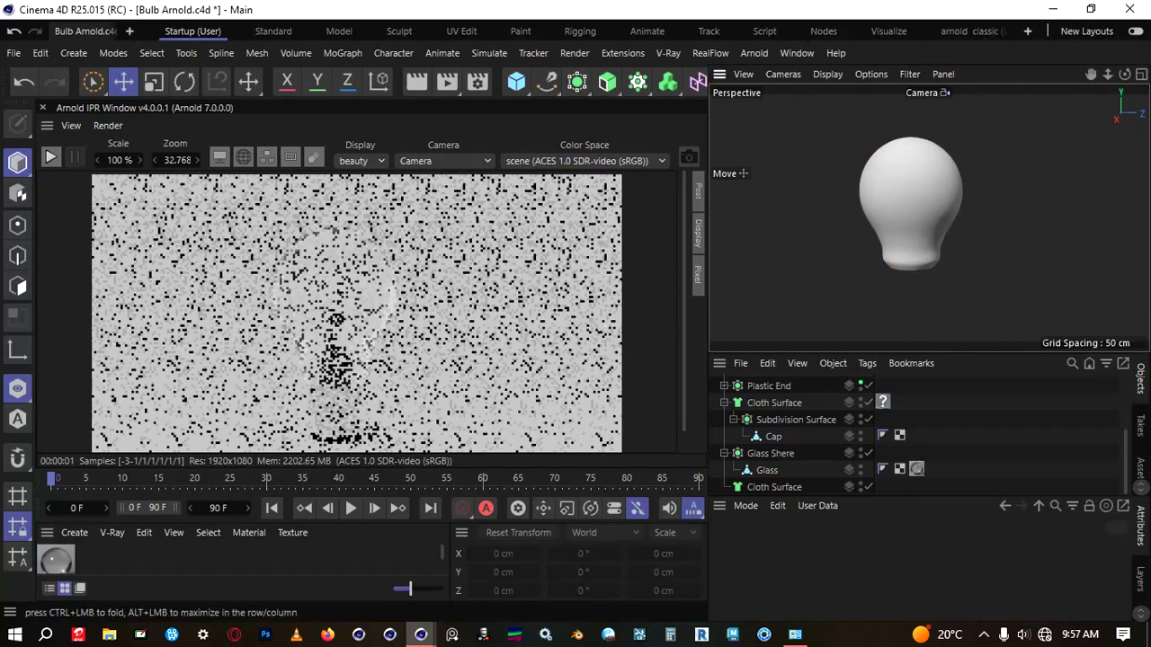
Close the Arnold IPR window and widen the perspective viewport.
click(42, 108)
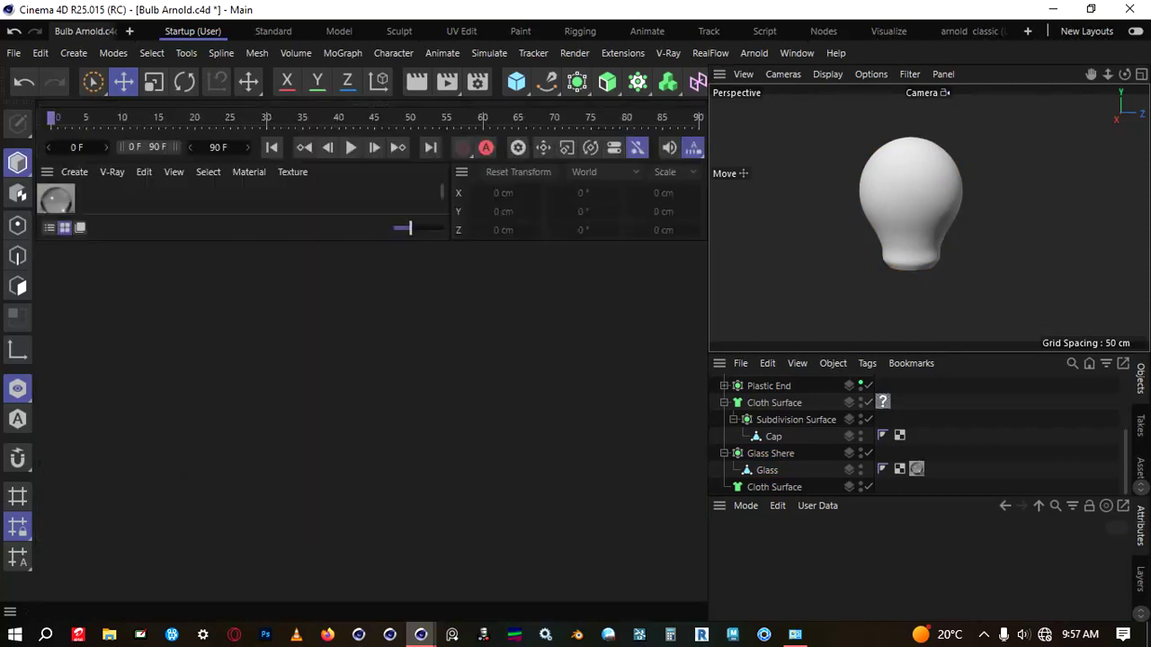
drag(709, 297, 424, 297)
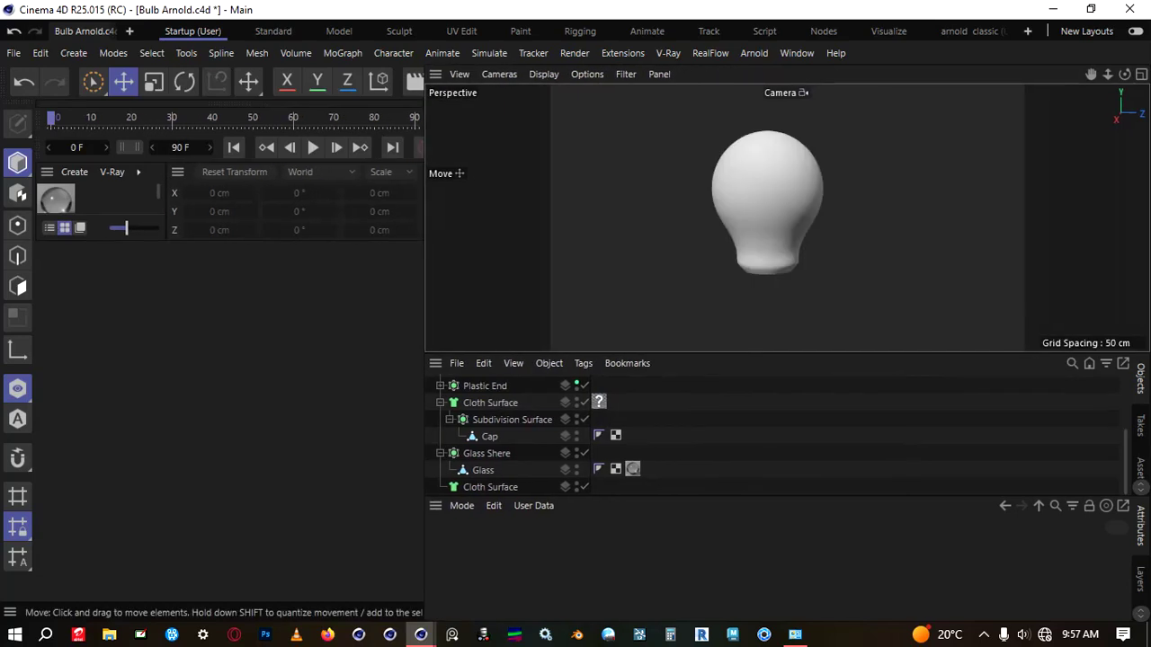
View the isolated glass bulb from below and switch the viewport display to shading with wireframe lines.
alt+drag(799, 215, 760, 226)
scroll(815, 247, up, 4)
scroll(810, 249, up, 4)
scroll(760, 226, down, 5)
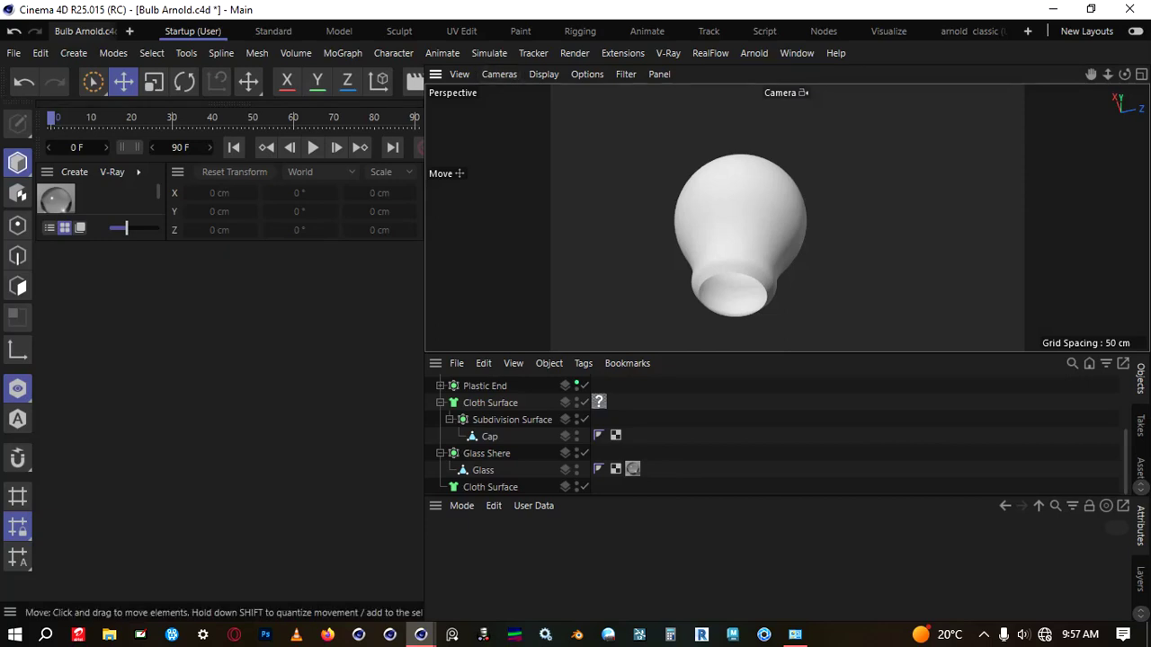
key(n)
key(b)
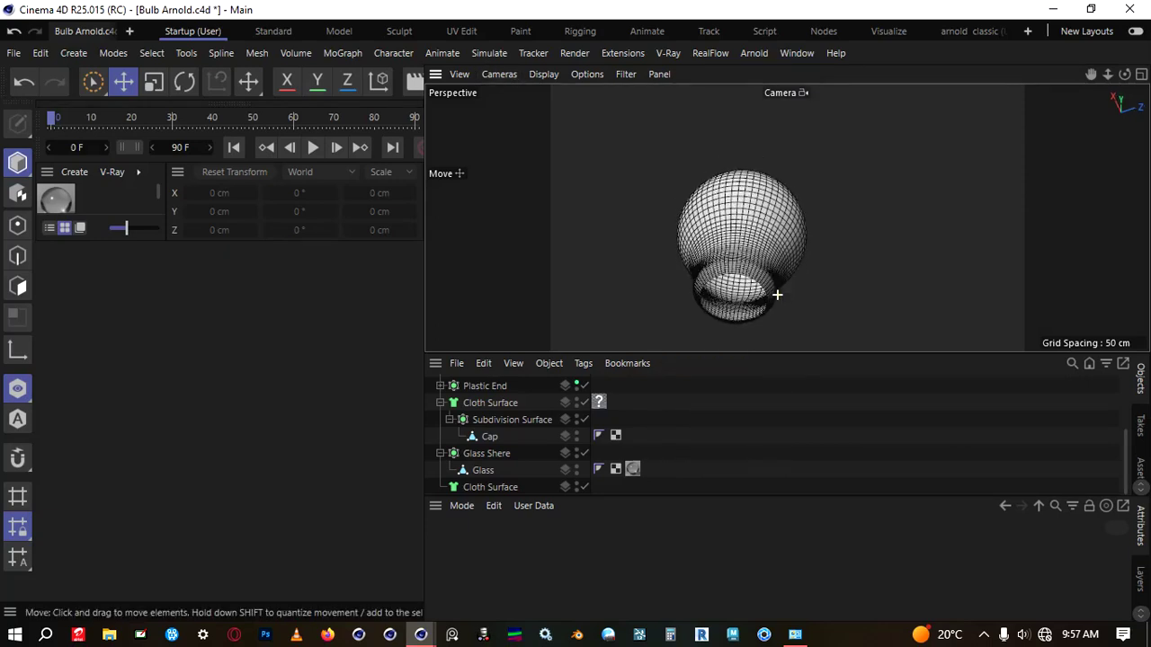
Examine the wireframe around the glass bulb's open neck for wall thickness.
scroll(746, 272, up, 3)
alt+drag(747, 272, 744, 317)
alt+drag(773, 257, 783, 196)
scroll(787, 253, down, 4)
scroll(825, 227, up, 4)
scroll(793, 195, up, 4)
key(ctrl+shift+z)
key(ctrl+shift+z)
key(ctrl+shift+z)
key(ctrl+shift+z)
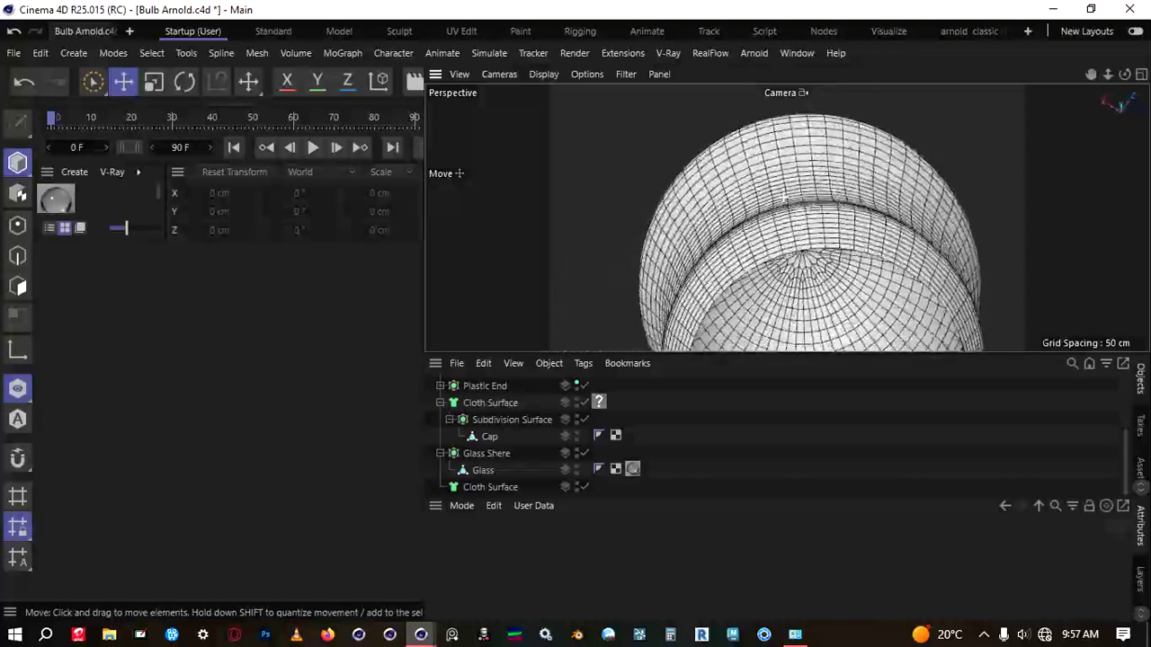
key(ctrl+shift+z)
key(ctrl+shift+z)
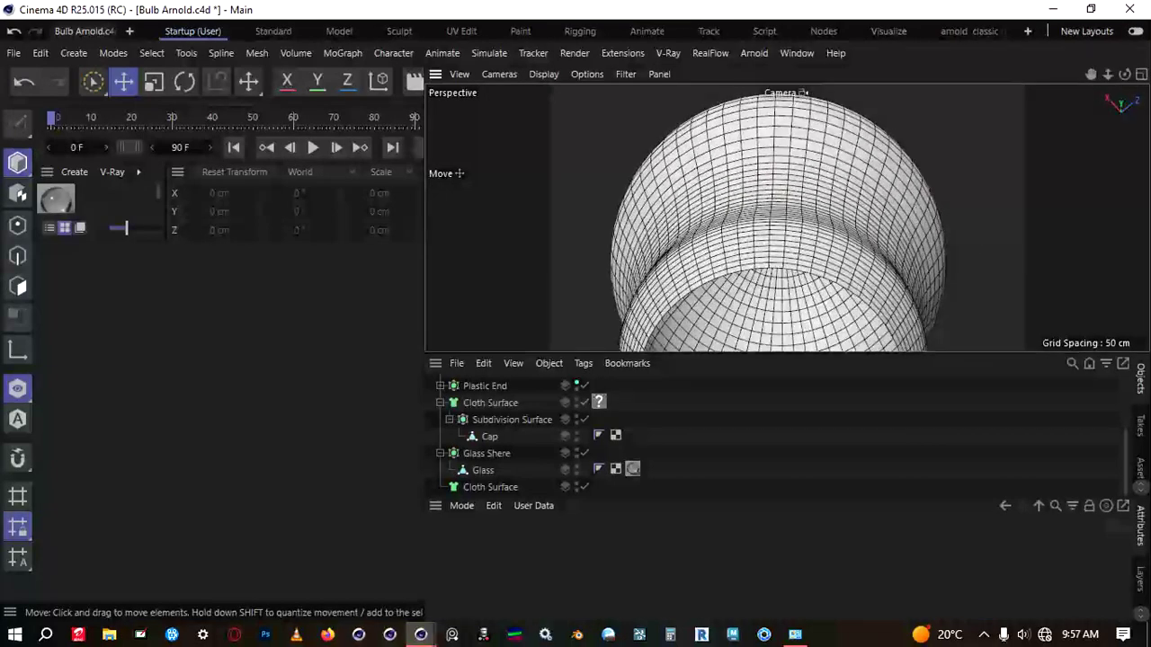
Select the Glass polygon object under Glass Shere and restore the Startup layout.
click(490, 486)
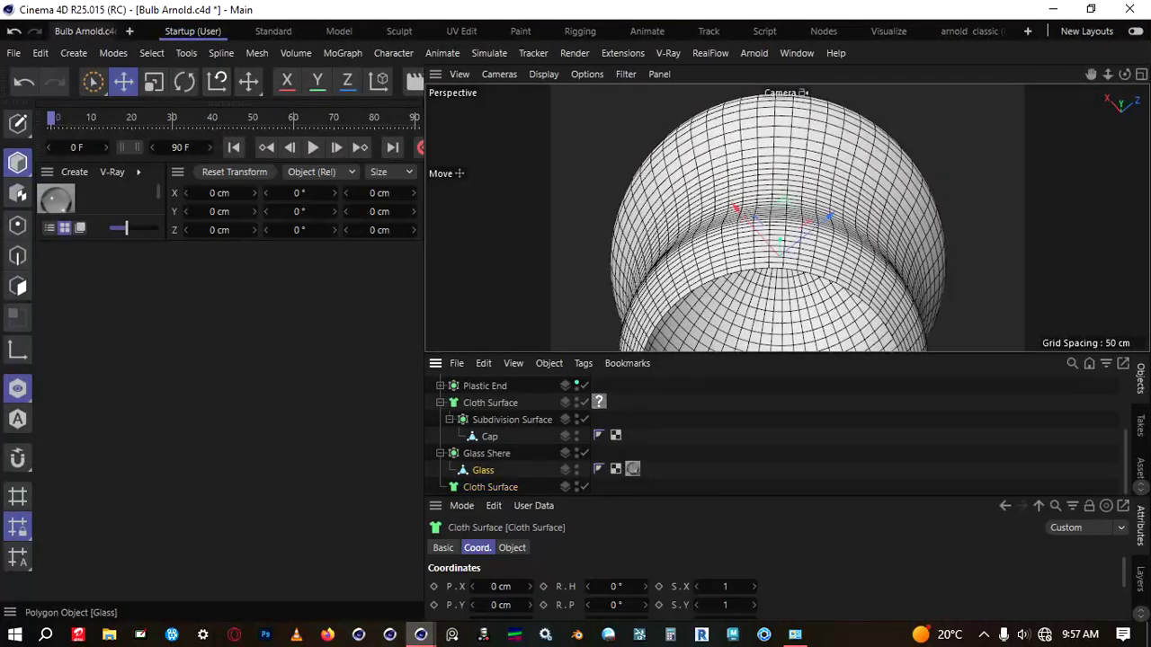
click(483, 470)
click(486, 453)
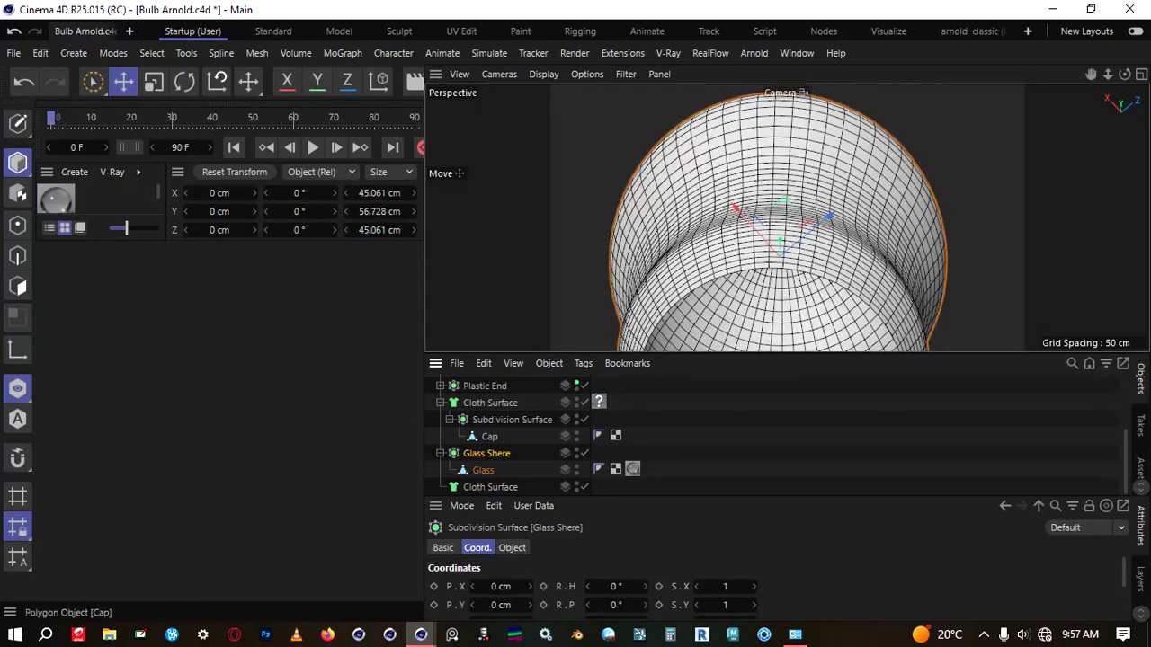
key(ctrl+shift+z)
key(ctrl+shift+z)
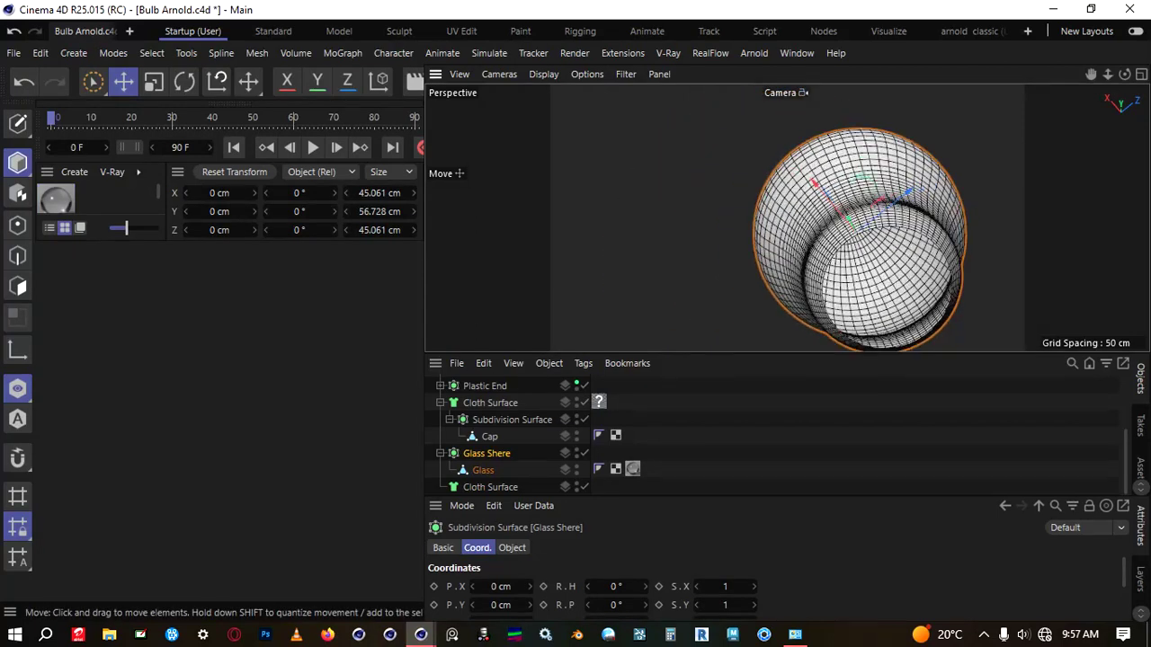
click(483, 470)
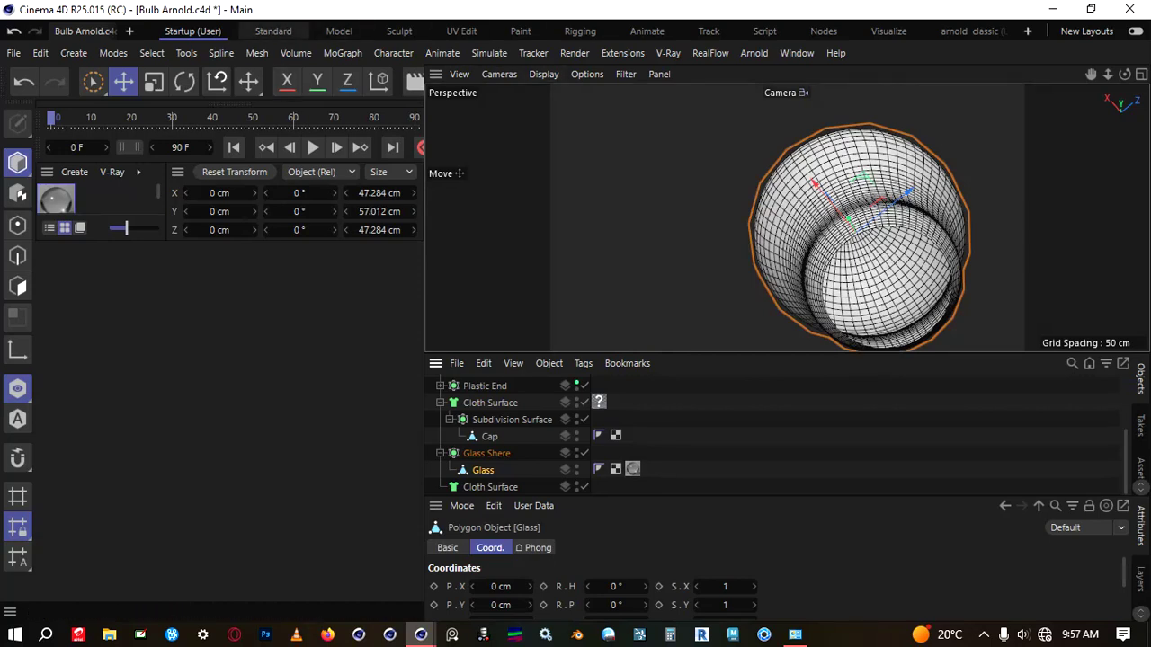
click(273, 32)
click(192, 32)
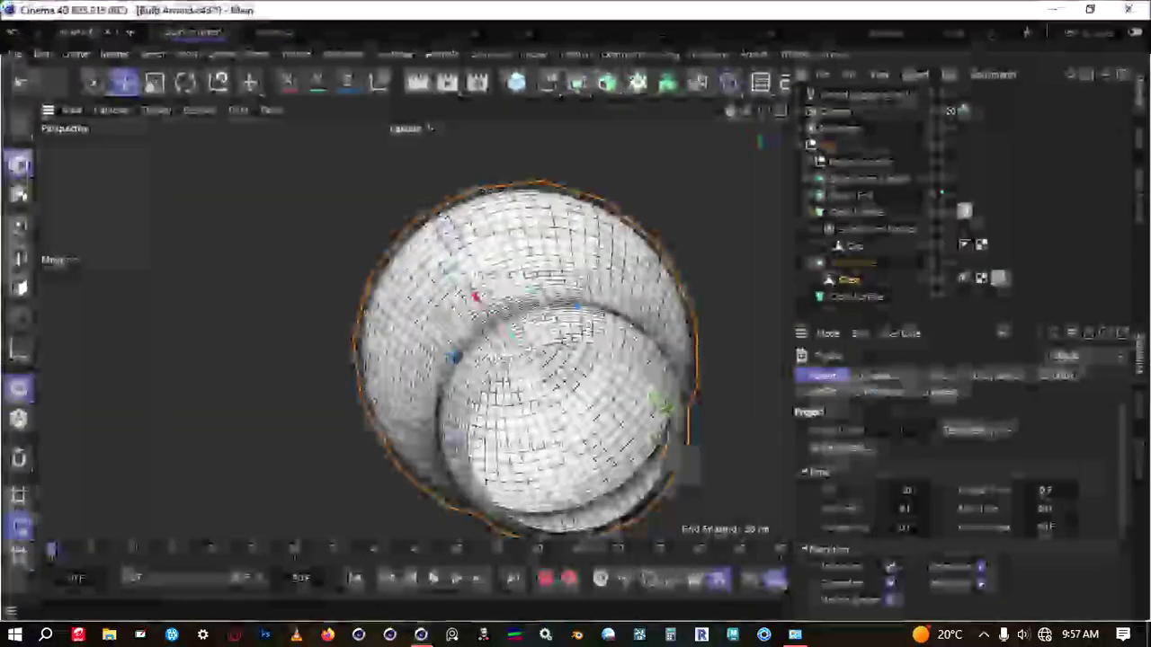
Add a new Cloth Surface inside the Bulb group and make Glass Shere its child.
scroll(648, 167, down, 3)
alt+drag(648, 167, 539, 184)
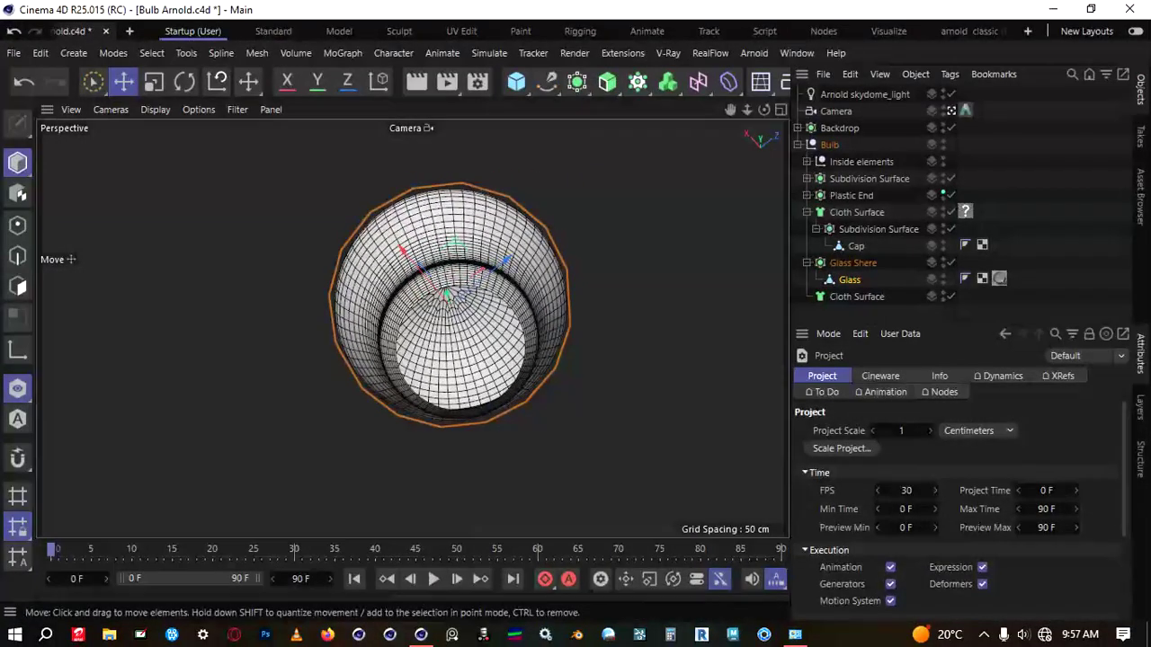
scroll(505, 270, up, 2)
alt+drag(505, 270, 477, 286)
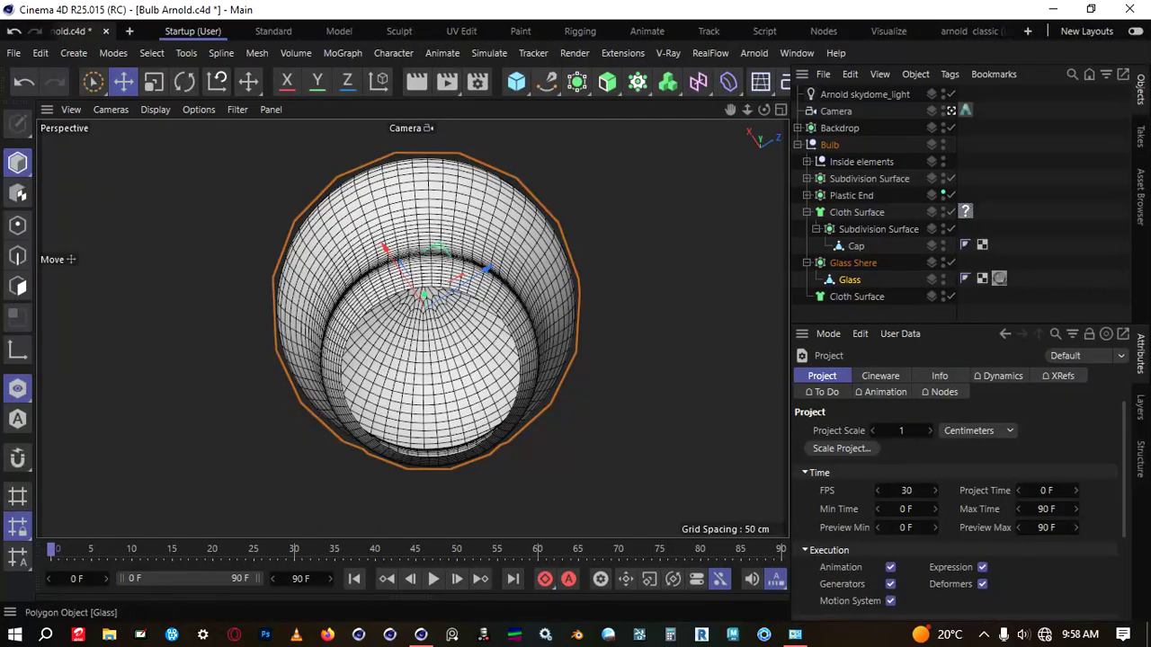
click(849, 279)
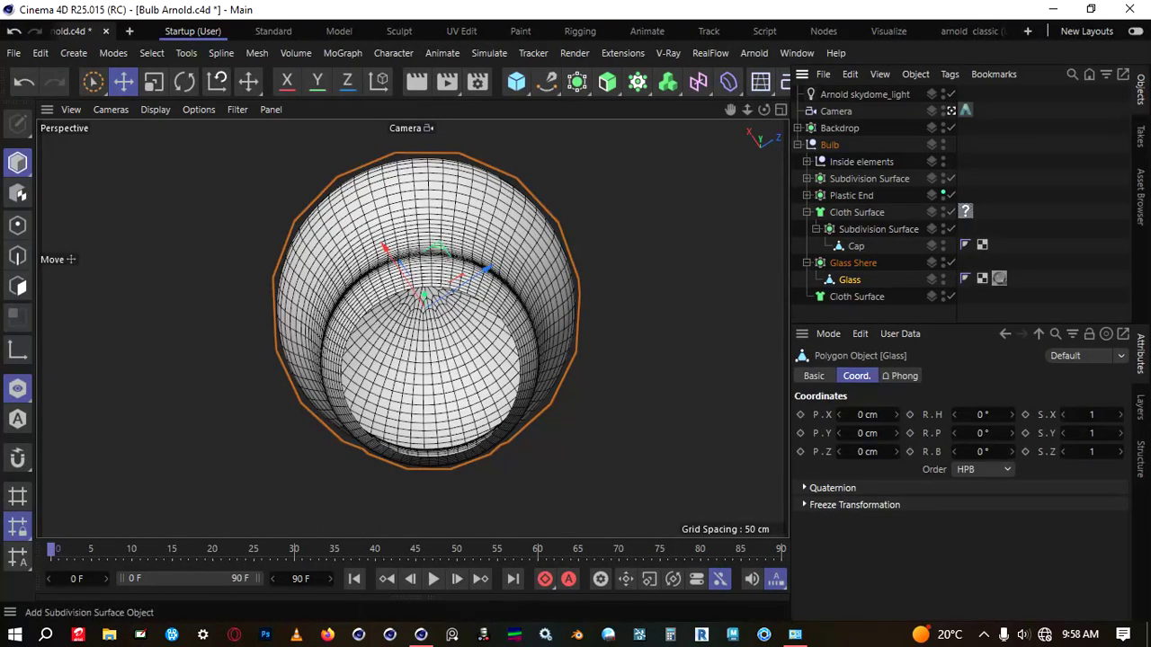
click(578, 82)
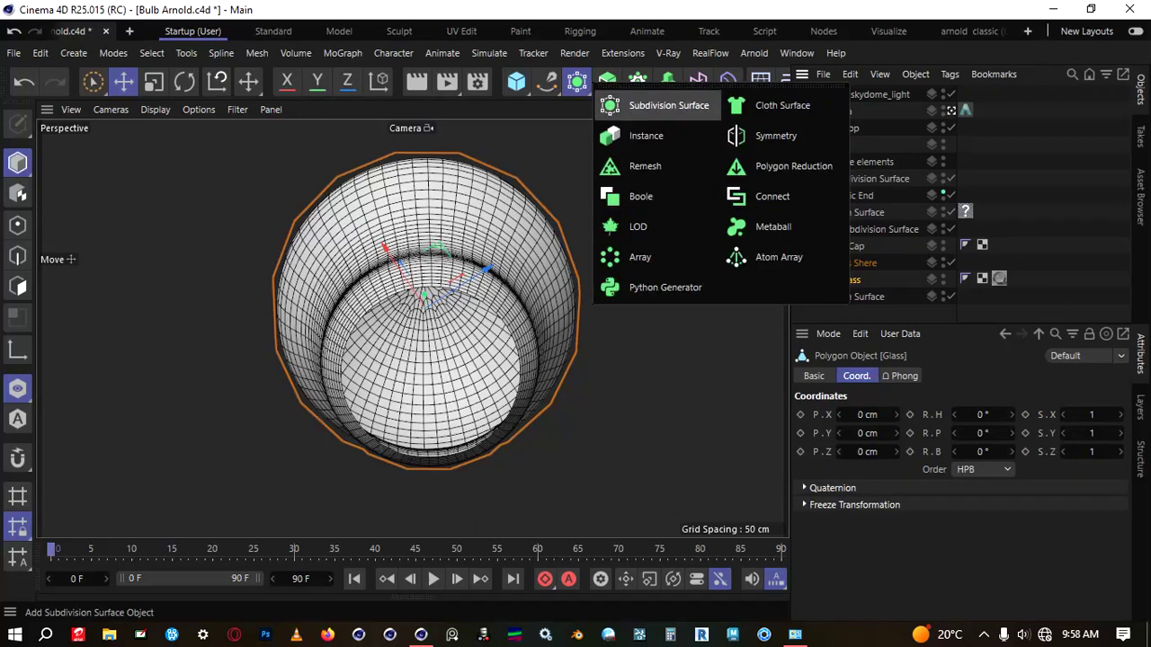
click(779, 105)
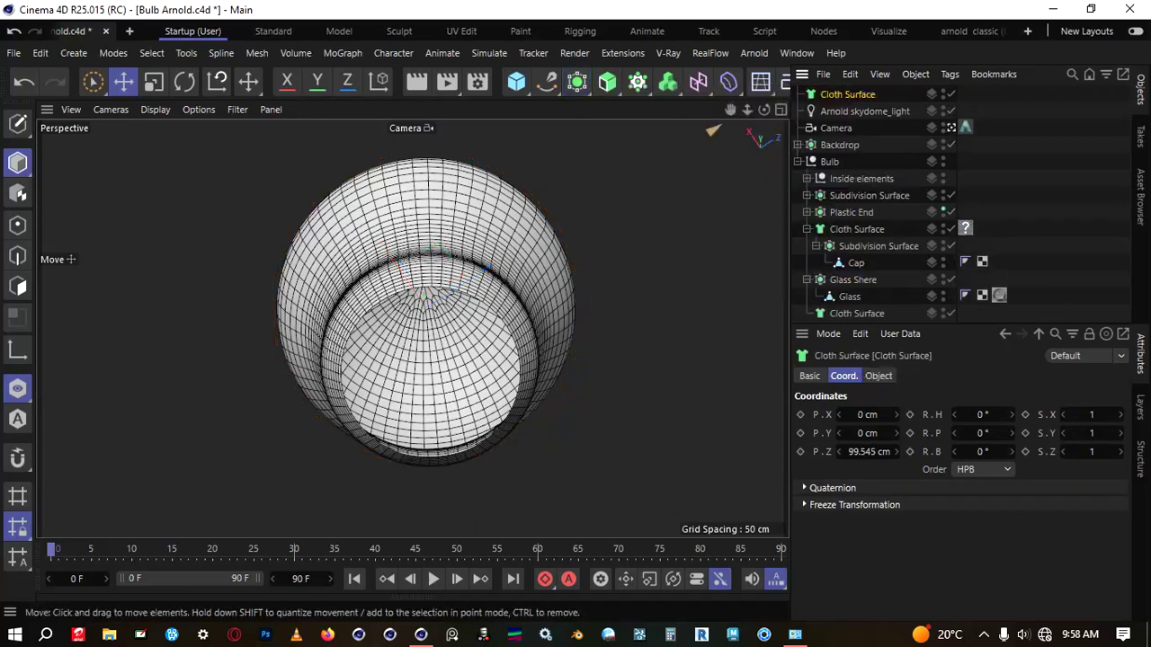
drag(854, 151, 863, 270)
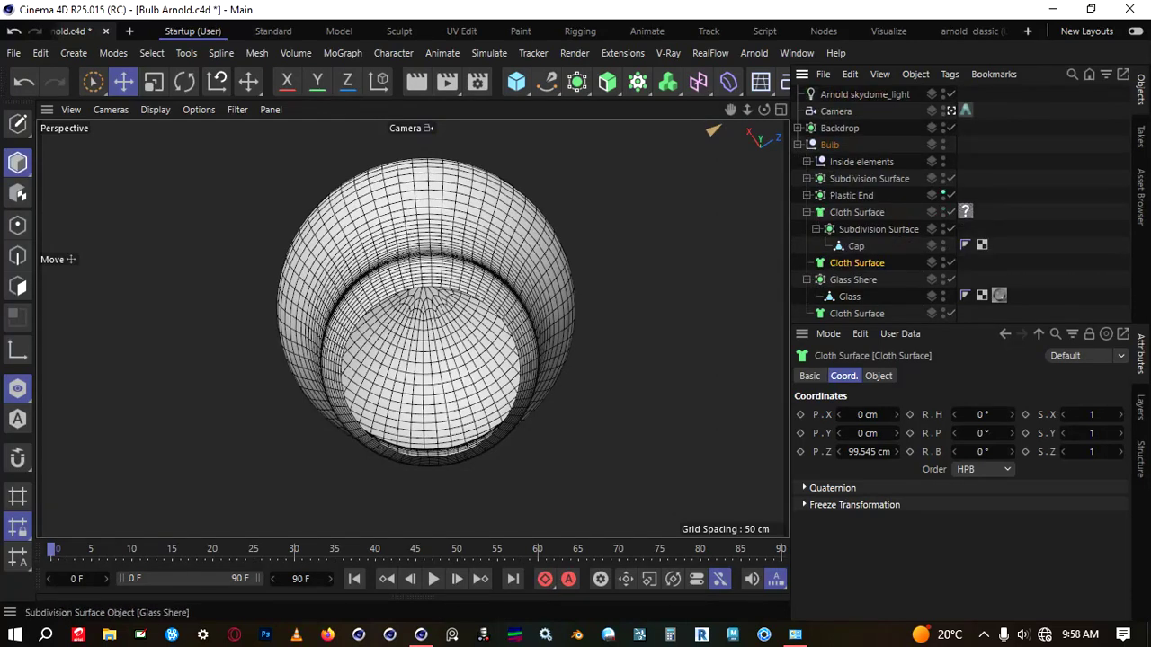
drag(854, 279, 858, 264)
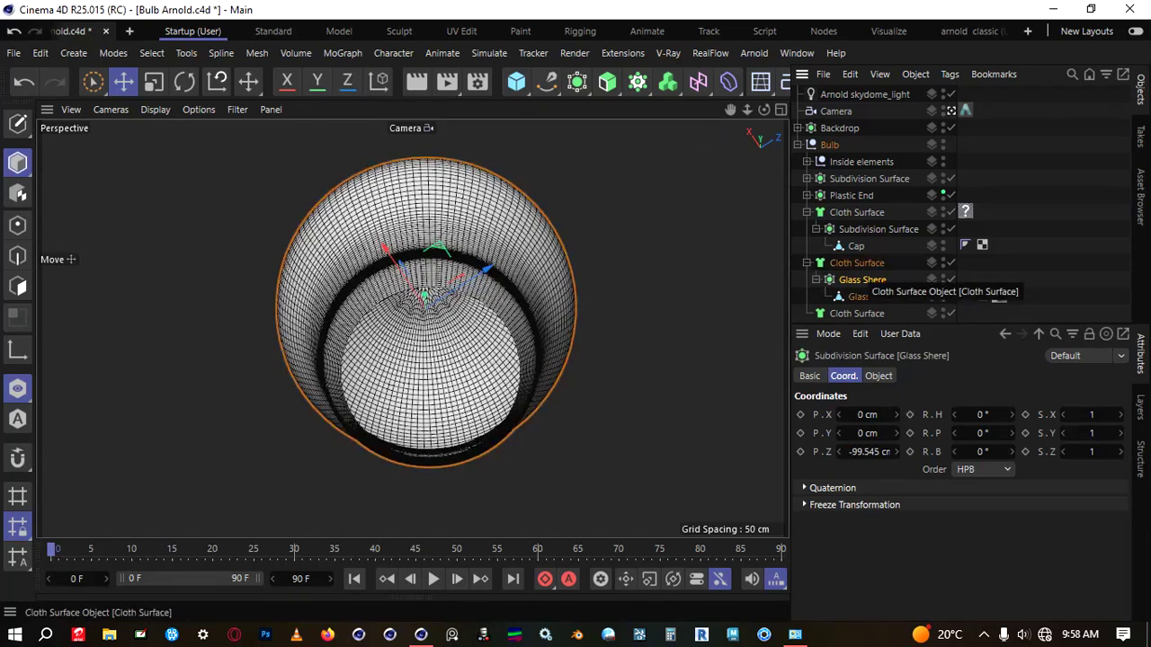
Set the thickness of the Cloth Surface containing Glass Shere to 1 cm, leaving its name as is.
click(859, 264)
double_click(858, 263)
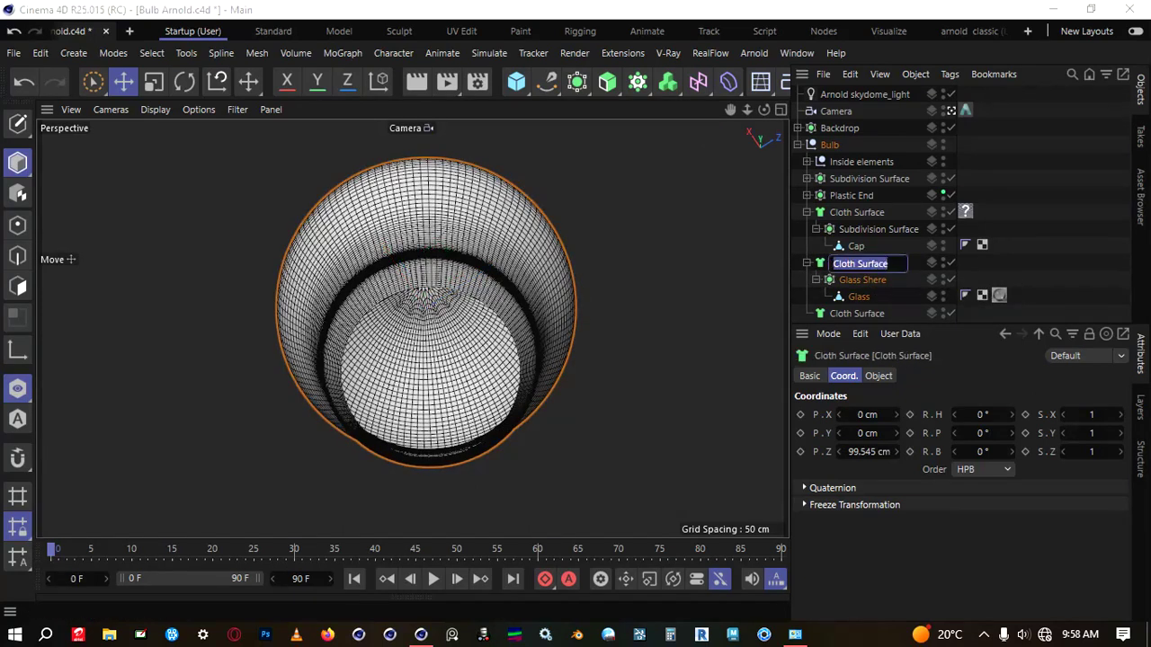
key(Return)
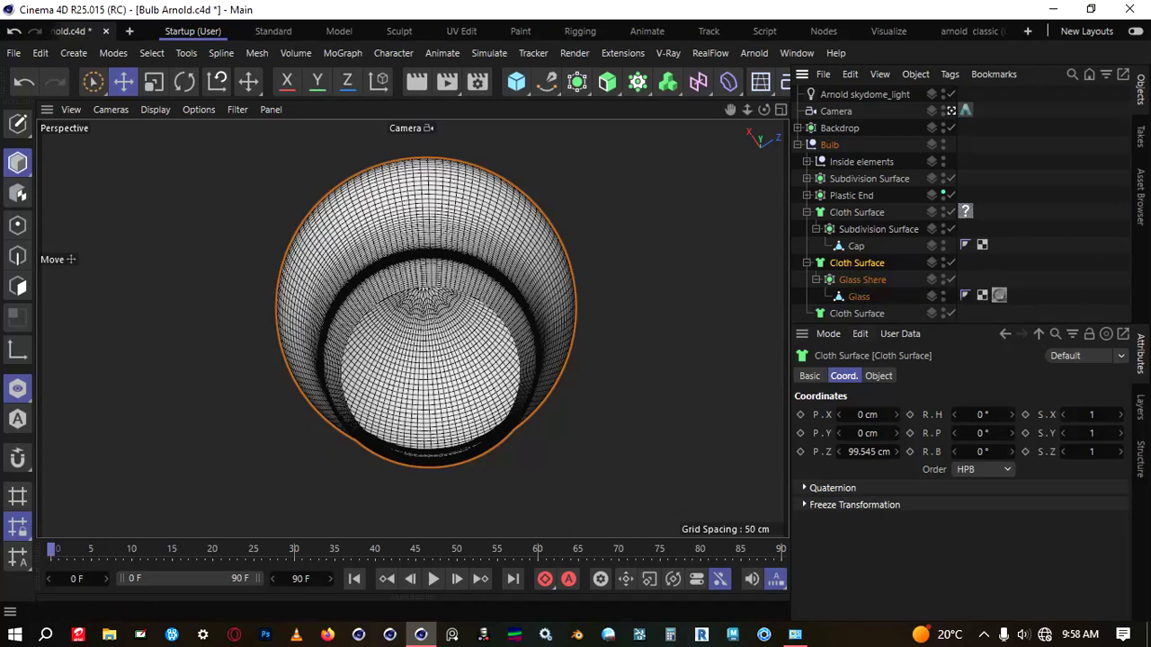
click(878, 376)
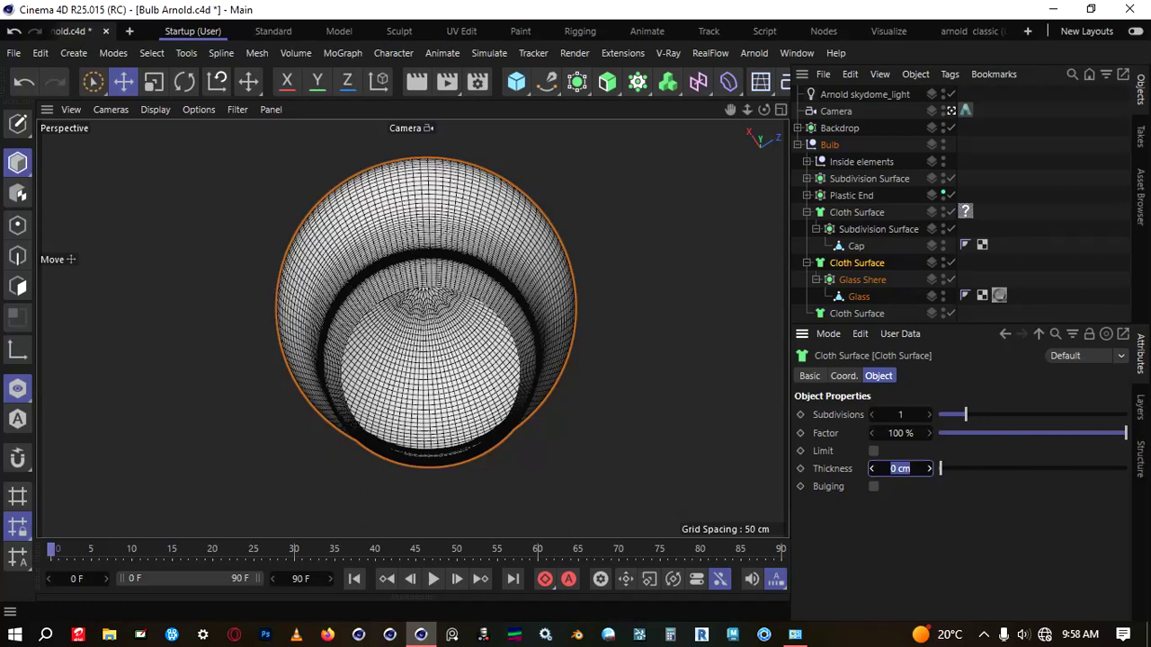
key(Return)
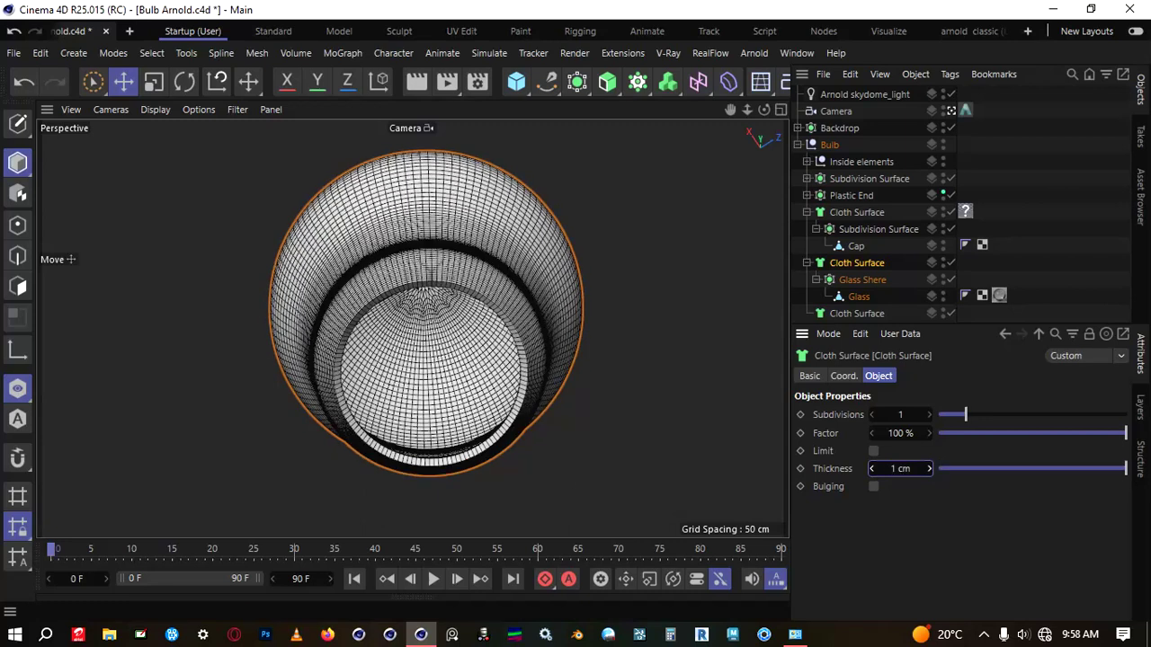
Set the thickness of Glass Shere's parent Cloth Surface to -0.3 cm.
scroll(417, 302, up, 2)
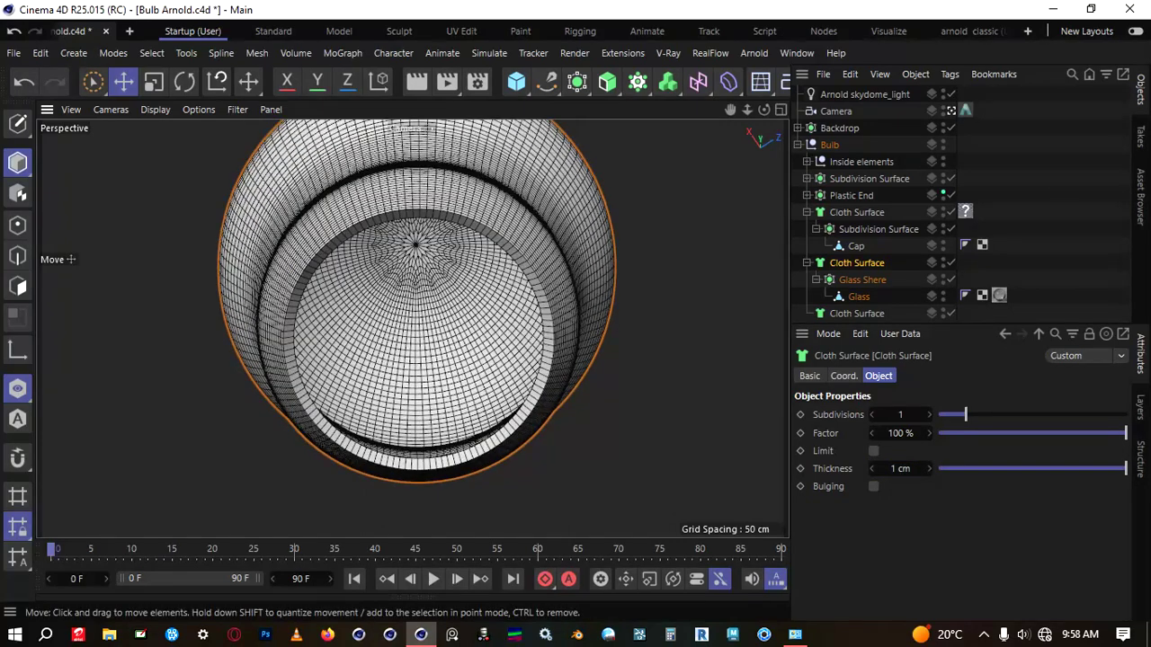
drag(1125, 469, 940, 468)
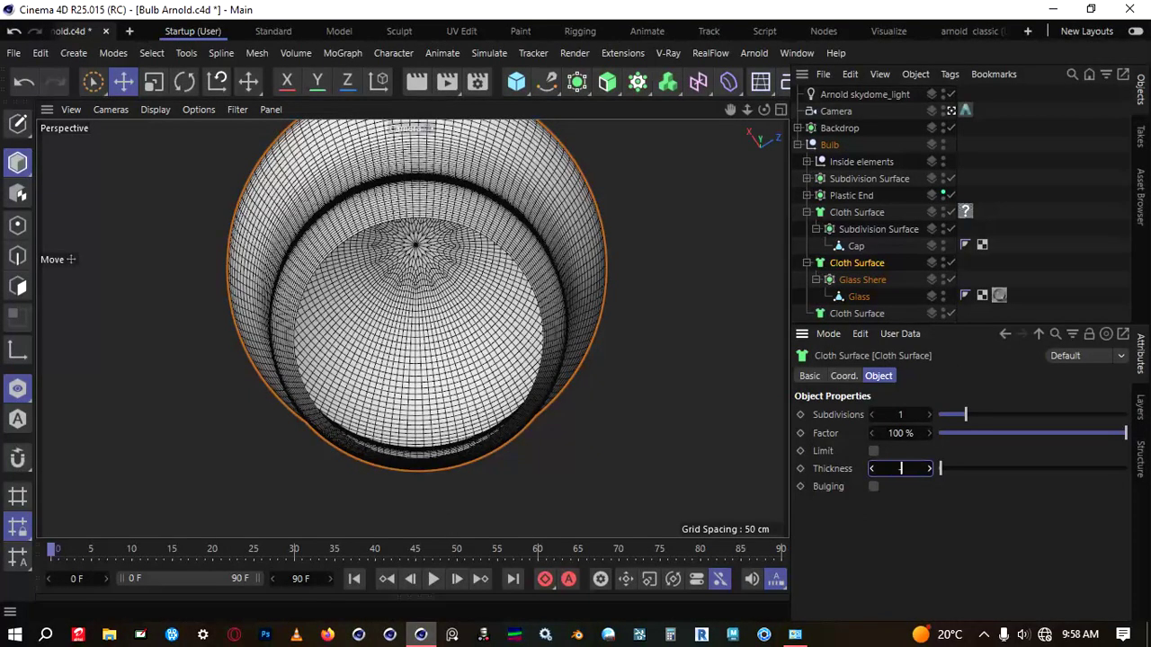
text(-1)
key(Return)
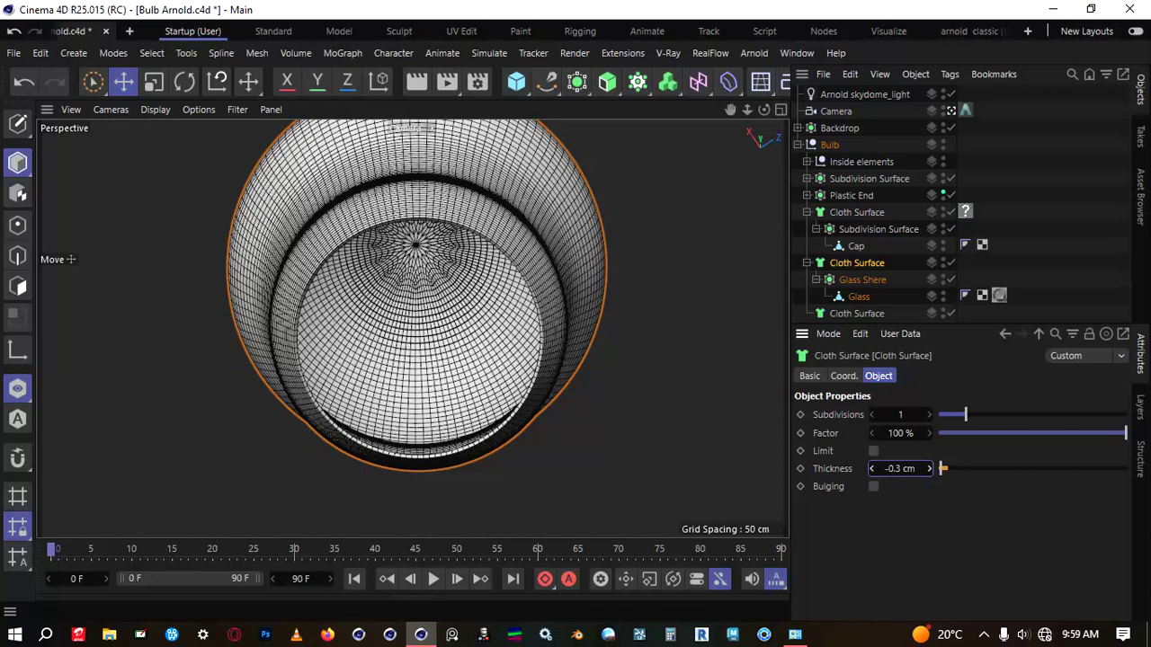
Switch the viewport display to shading without wireframe lines and inspect the wall thickness around the glass opening.
alt+drag(540, 340, 543, 202)
scroll(540, 340, up, 5)
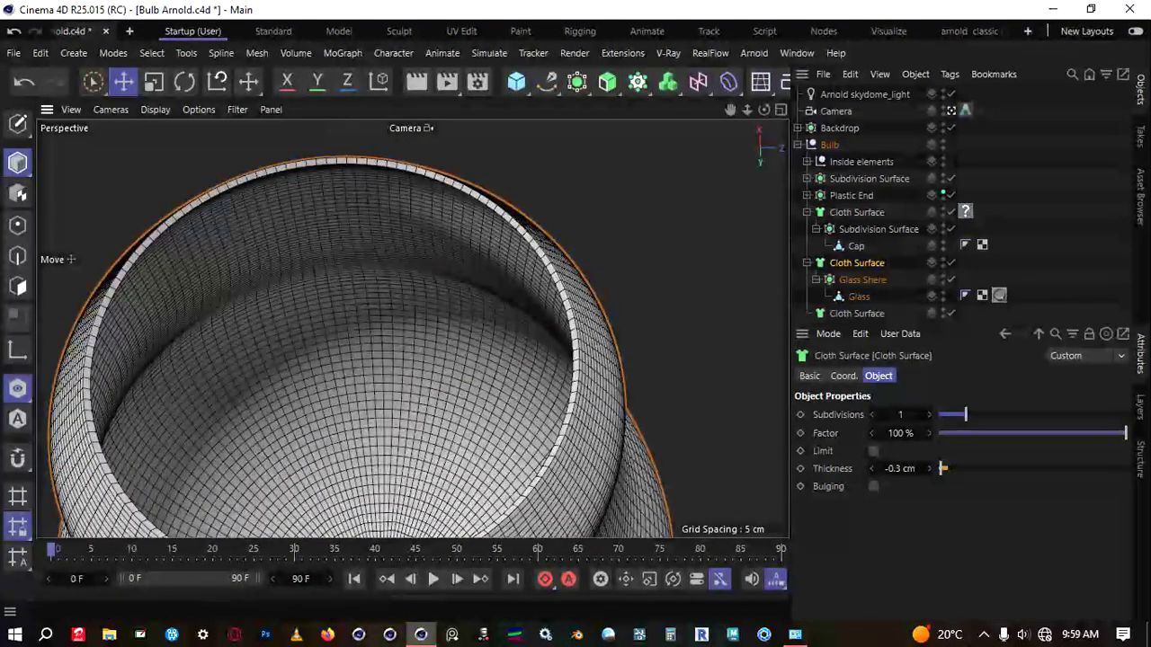
click(155, 109)
click(154, 109)
click(155, 108)
click(195, 137)
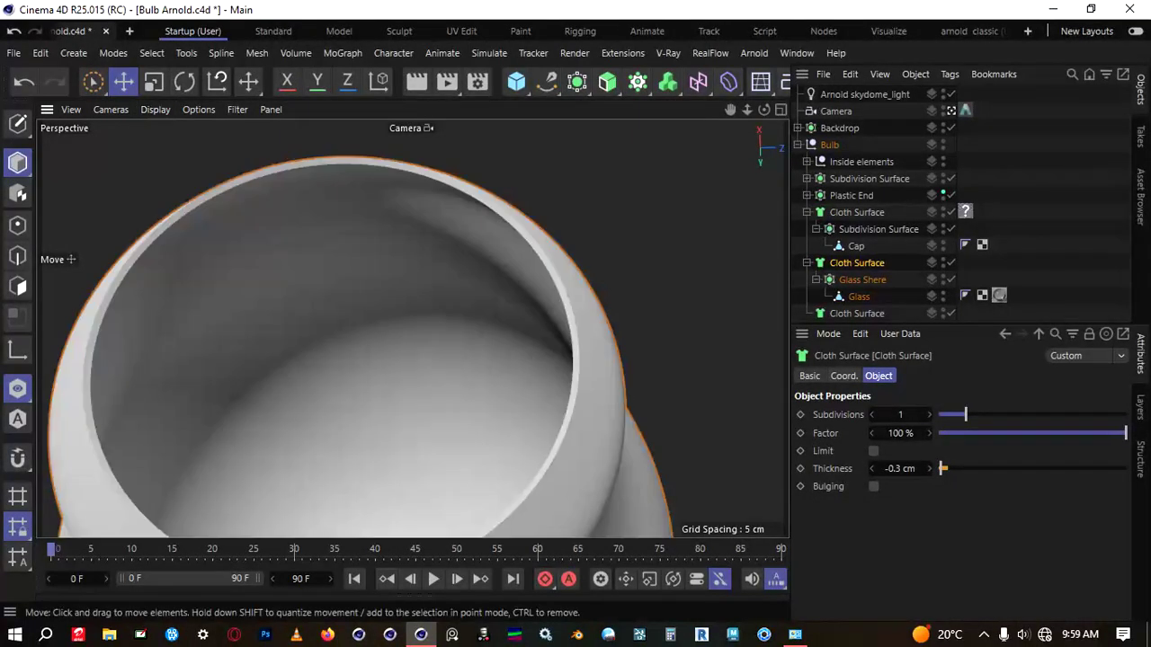
mouse_move(498, 197)
alt+mouse_down()
mouse_move(620, 197)
mouse_move(593, 197)
alt+mouse_up()
scroll(566, 195, down, 3)
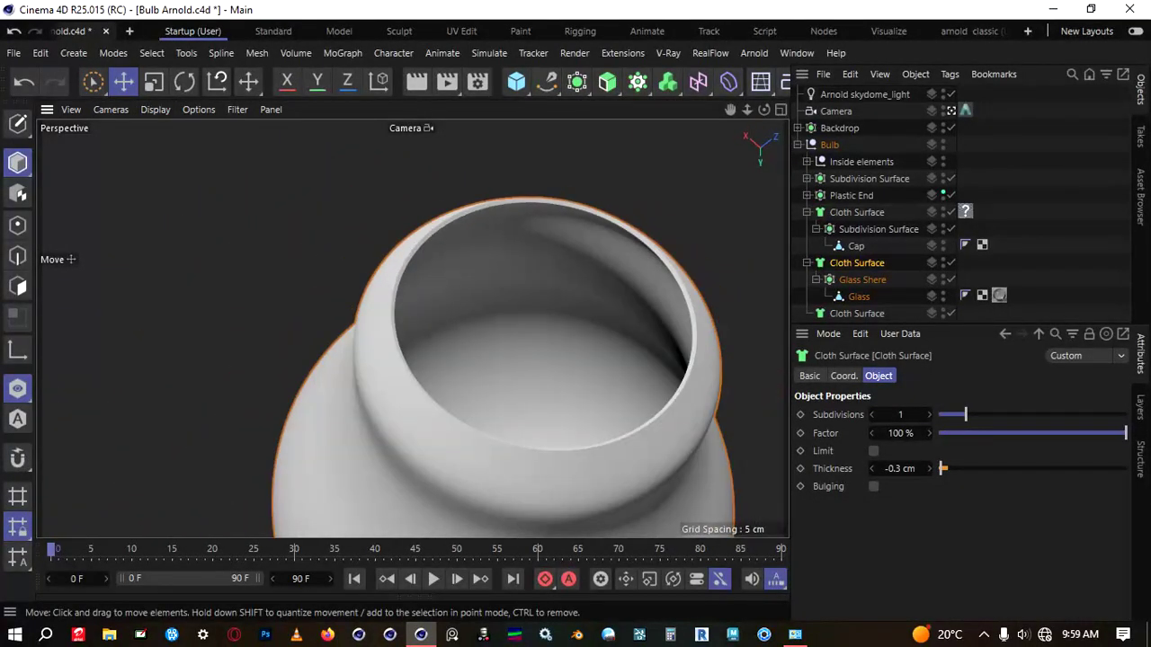
scroll(596, 246, down, 3)
alt+drag(596, 246, 551, 299)
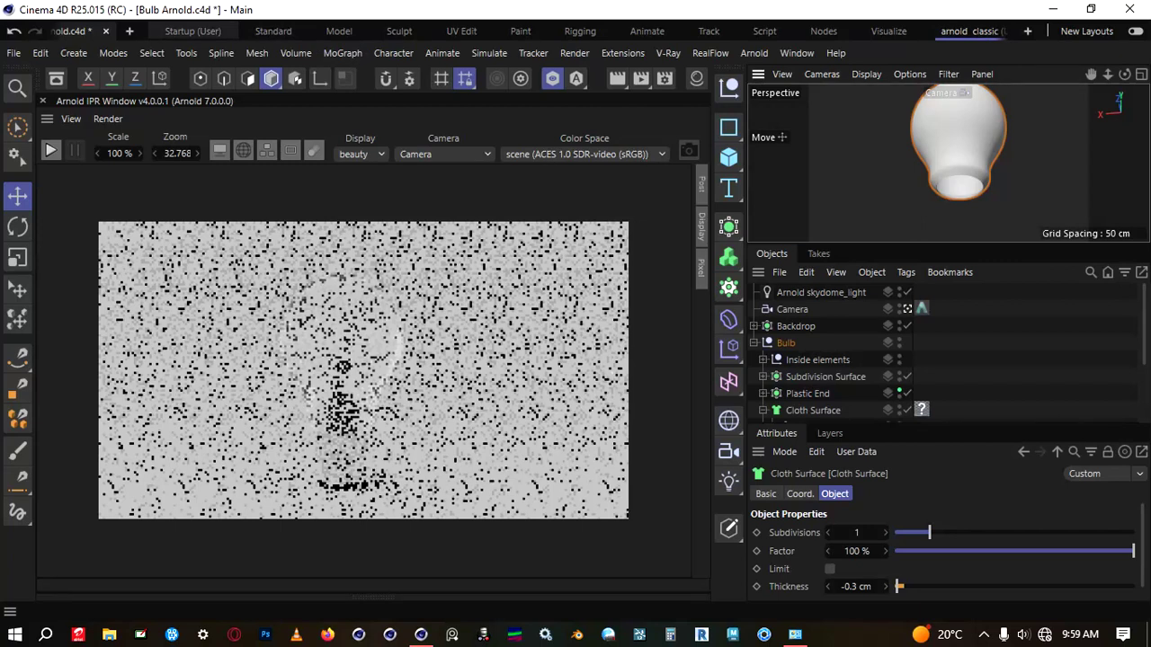
Frame the whole bulb upright against the backdrop in the camera view, left of centre, and enlarge the arnold classic layout's viewport.
click(193, 30)
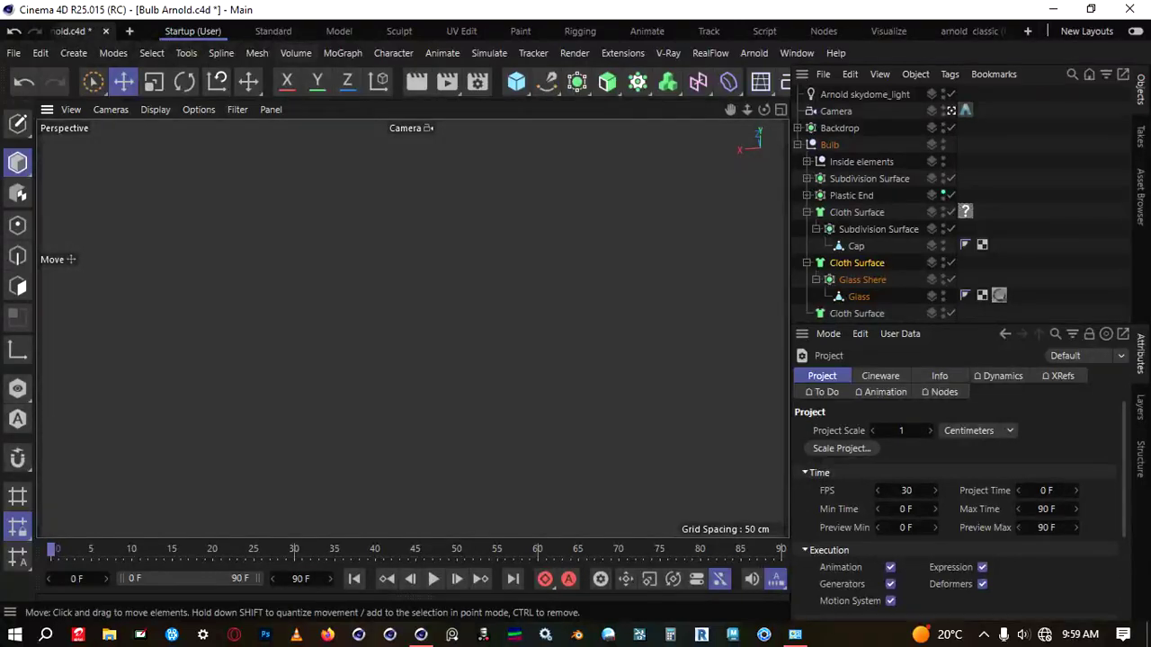
scroll(589, 264, down, 12)
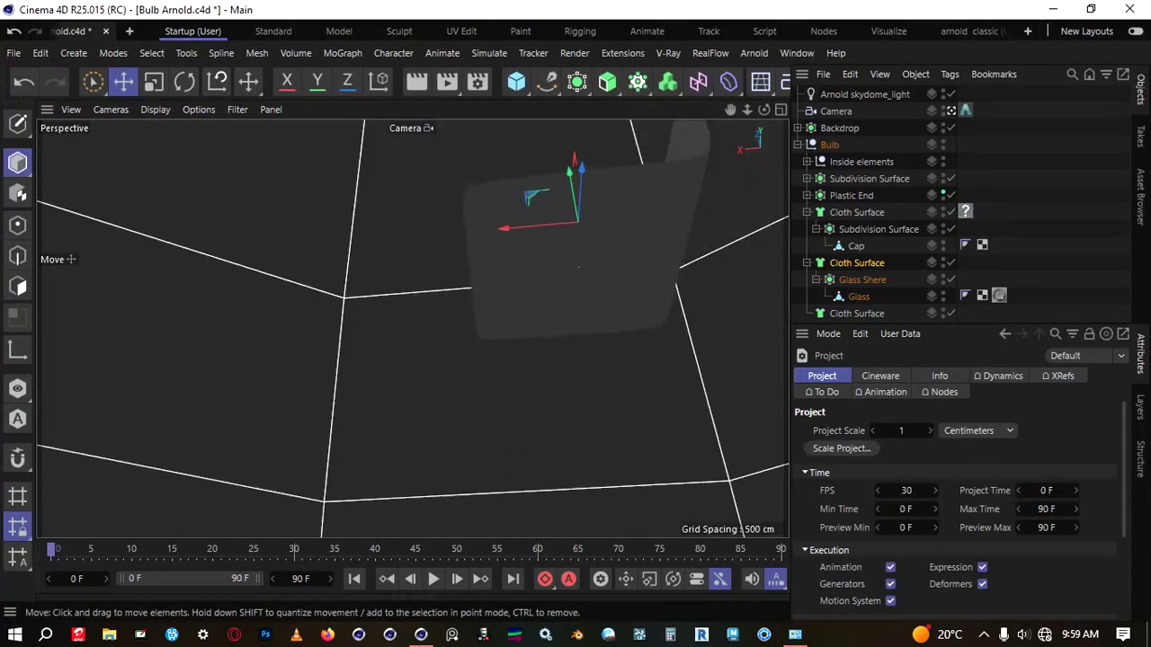
scroll(411, 327, up, 10)
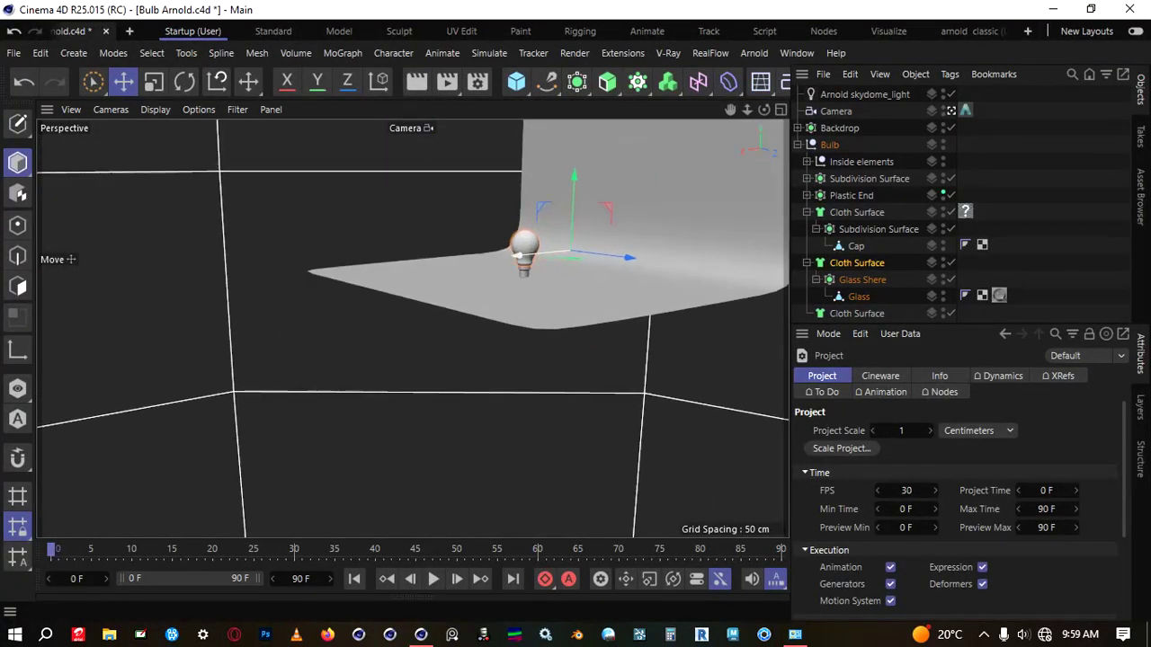
scroll(410, 327, up, 10)
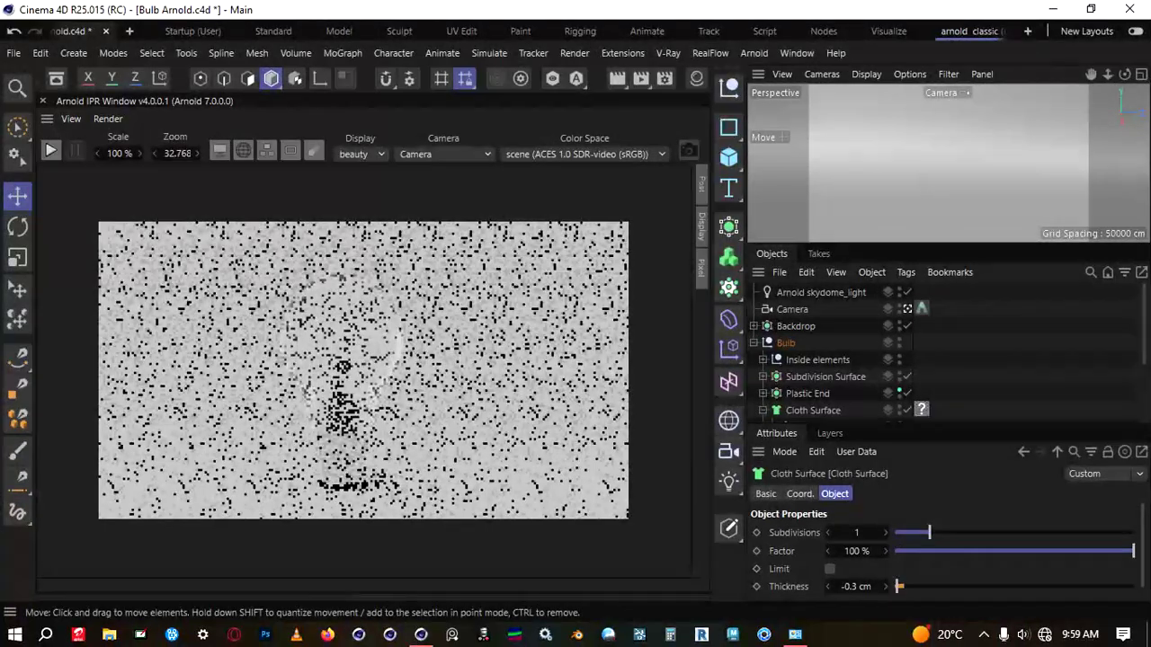
scroll(989, 151, down, 4)
alt+drag(906, 149, 934, 135)
scroll(934, 131, up, 2)
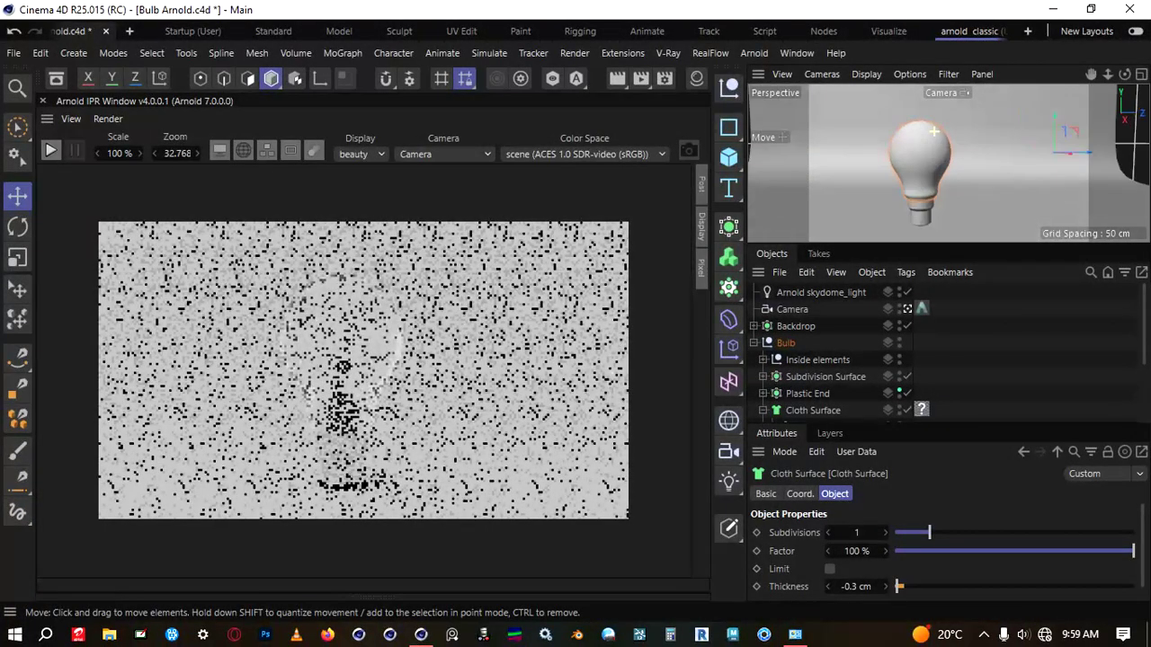
alt+middle_drag(934, 144, 904, 142)
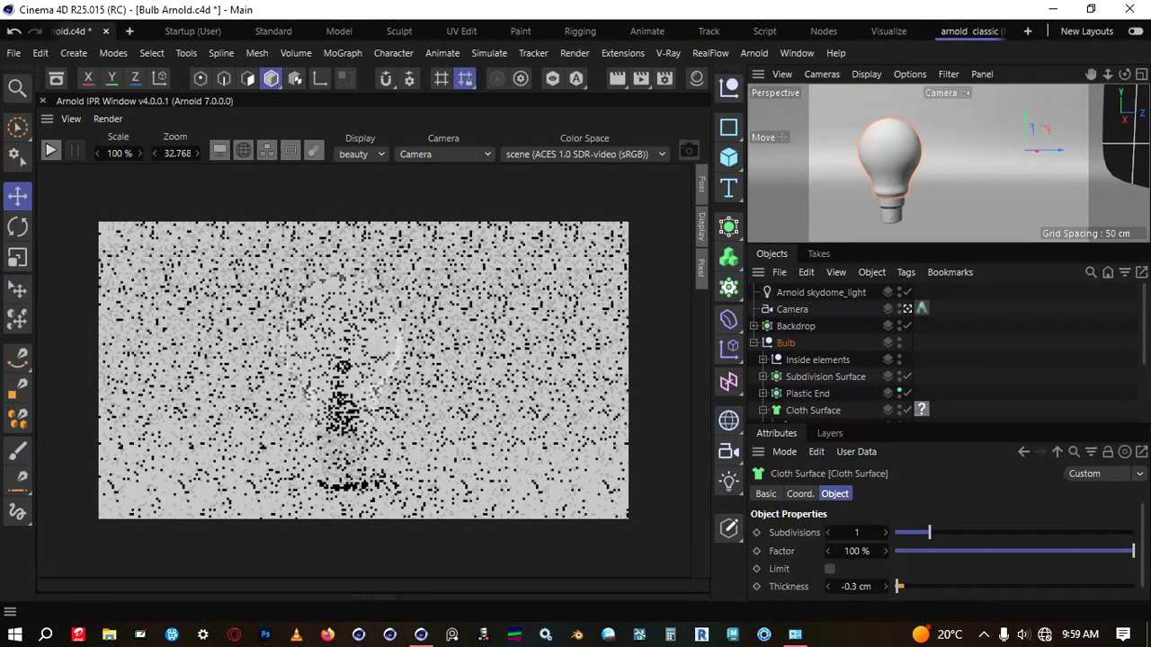
drag(935, 244, 935, 280)
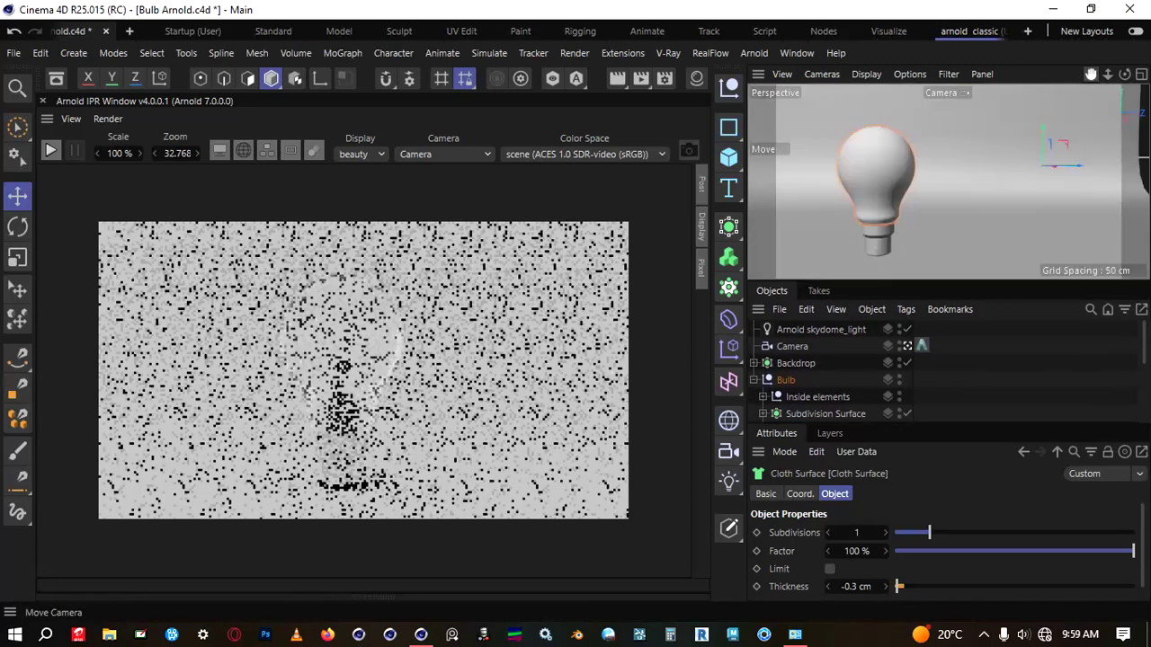
drag(1091, 75, 1115, 71)
mouse_move(1091, 74)
mouse_down()
mouse_move(1124, 74)
mouse_move(1093, 63)
mouse_up()
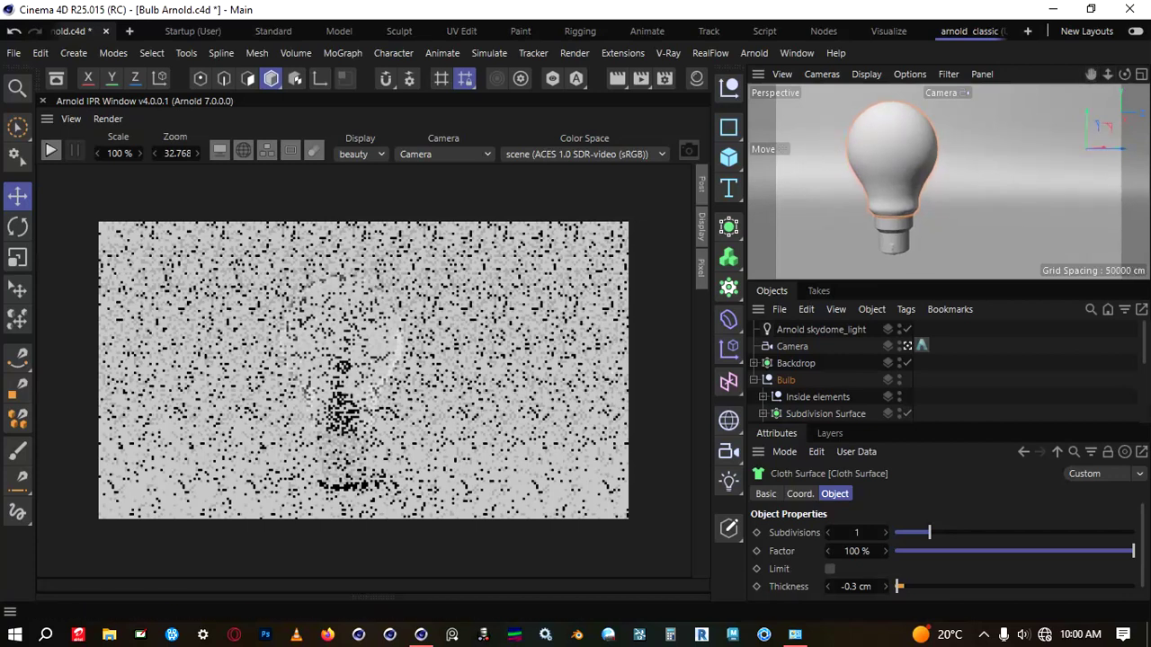
Start the Arnold IPR render and dock the Material Manager beneath it, leaving most of the height to the render.
click(51, 151)
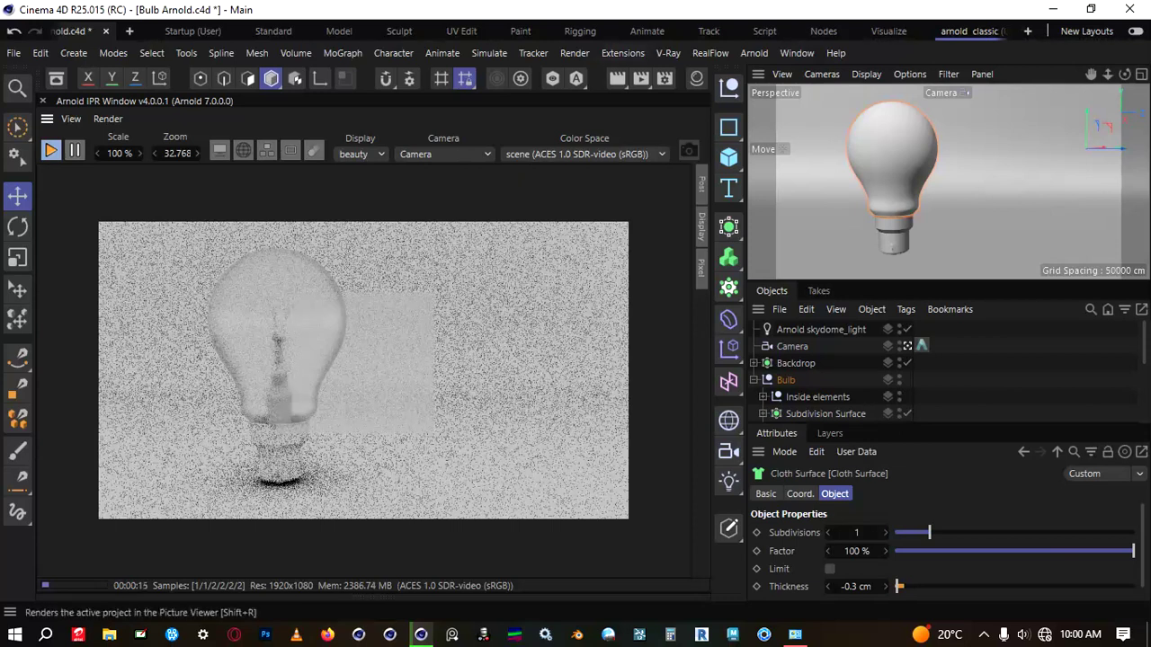
click(696, 78)
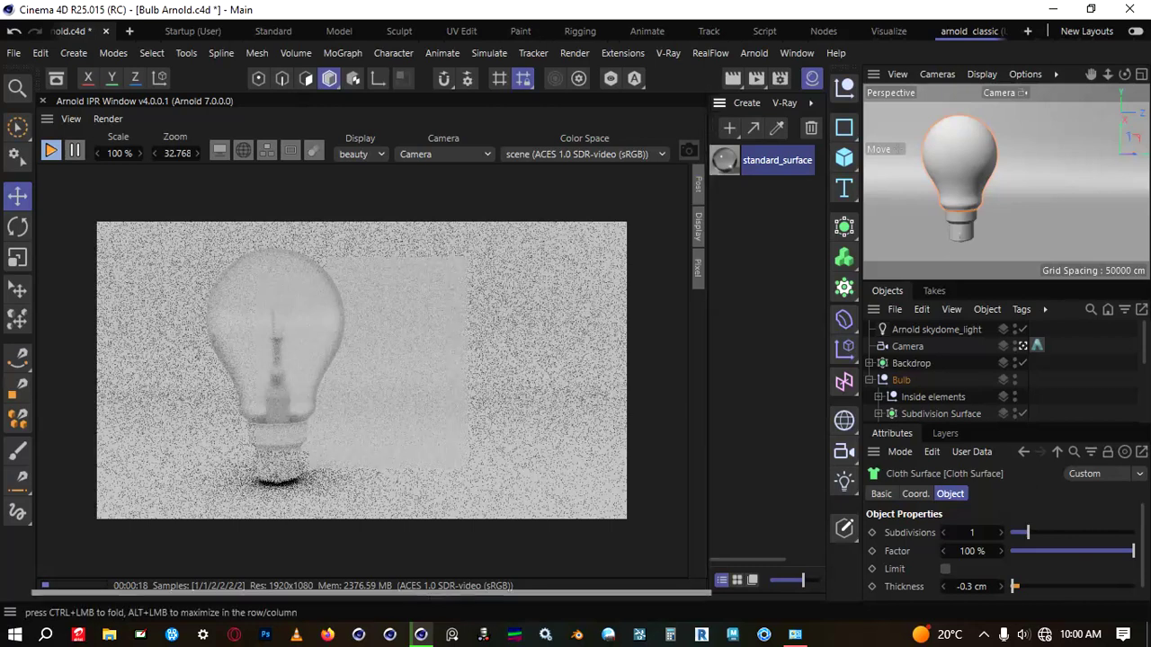
drag(719, 103, 360, 593)
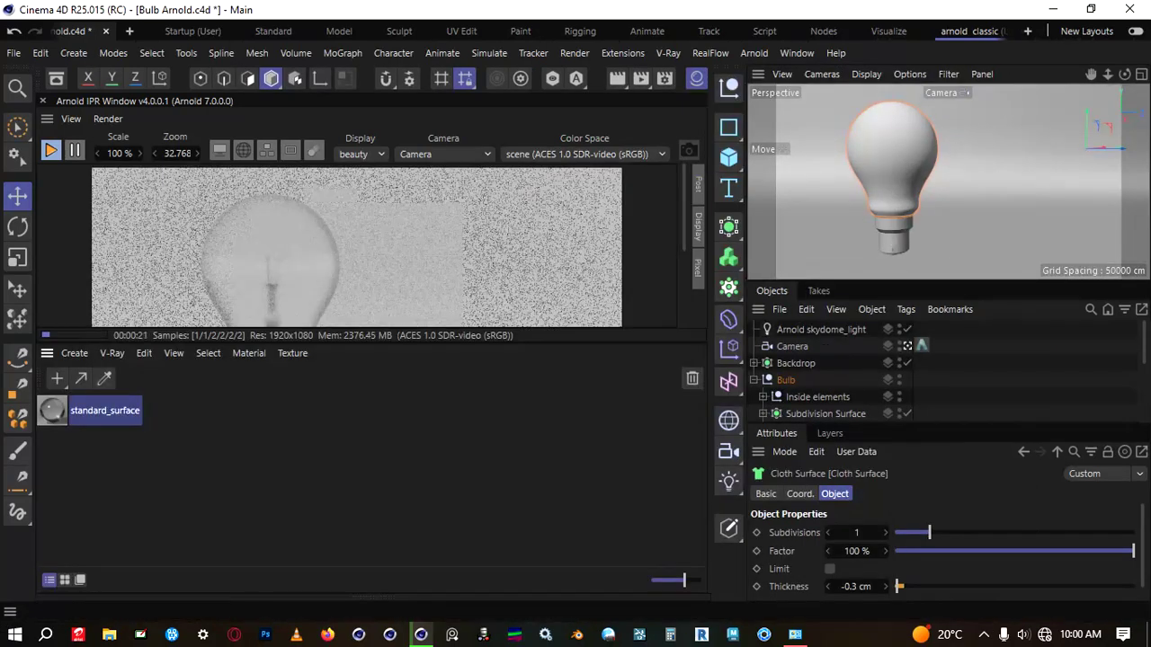
drag(372, 345, 371, 473)
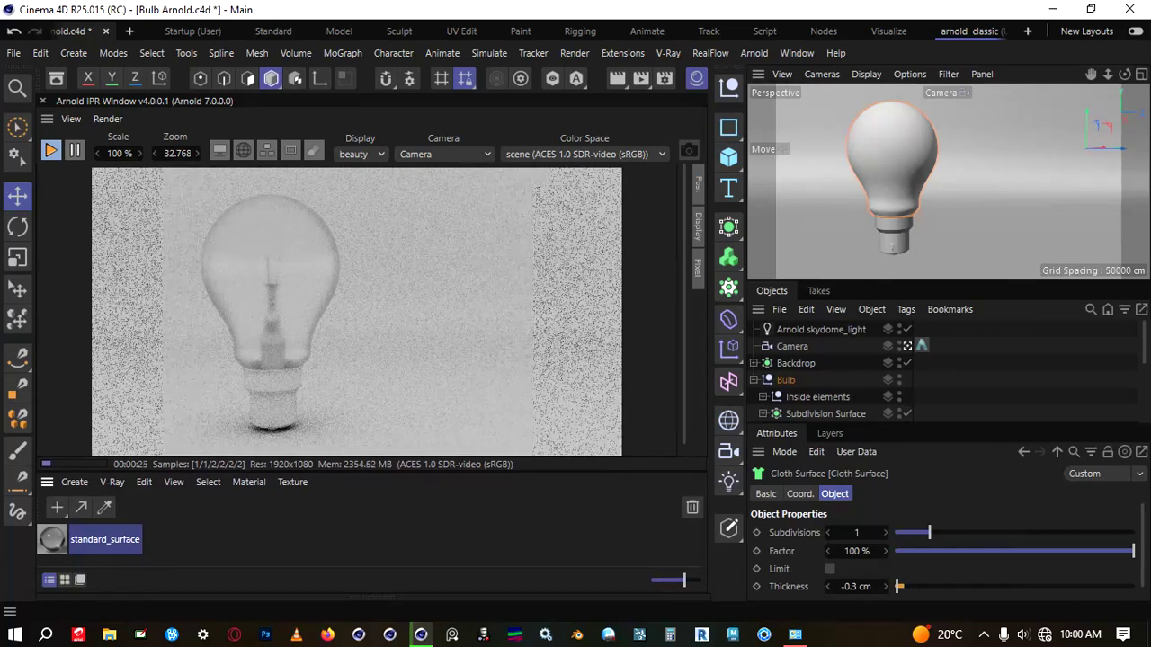
Create a new Arnold standard_surface material and apply it to the backdrop.
click(74, 482)
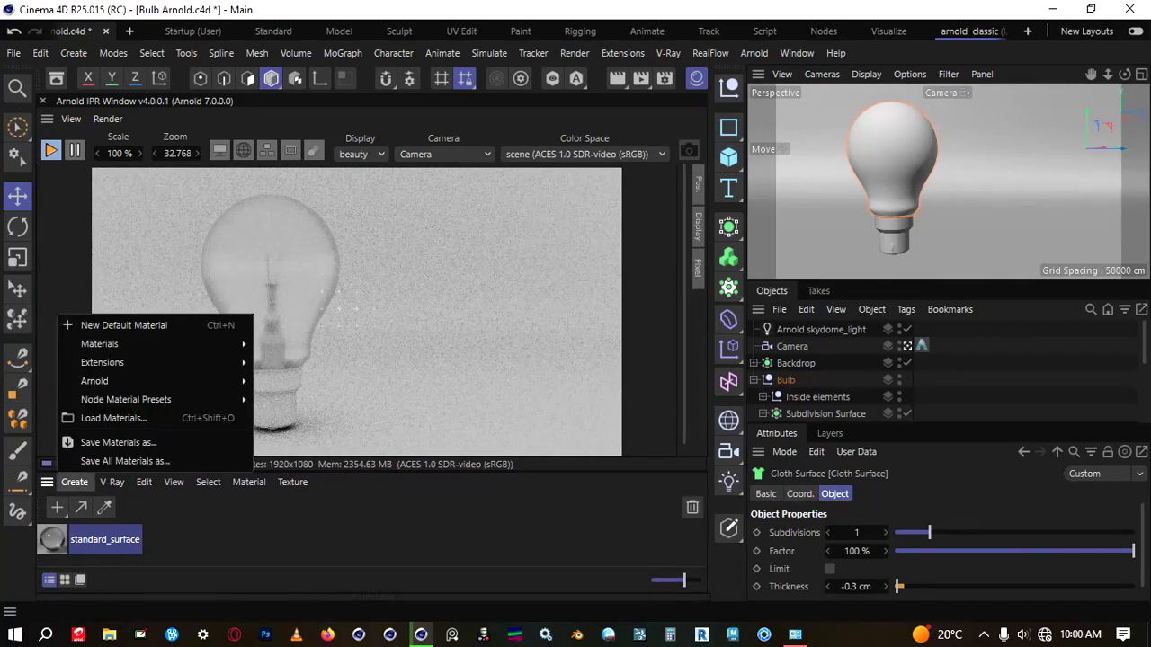
mouse_move(94, 381)
mouse_move(270, 399)
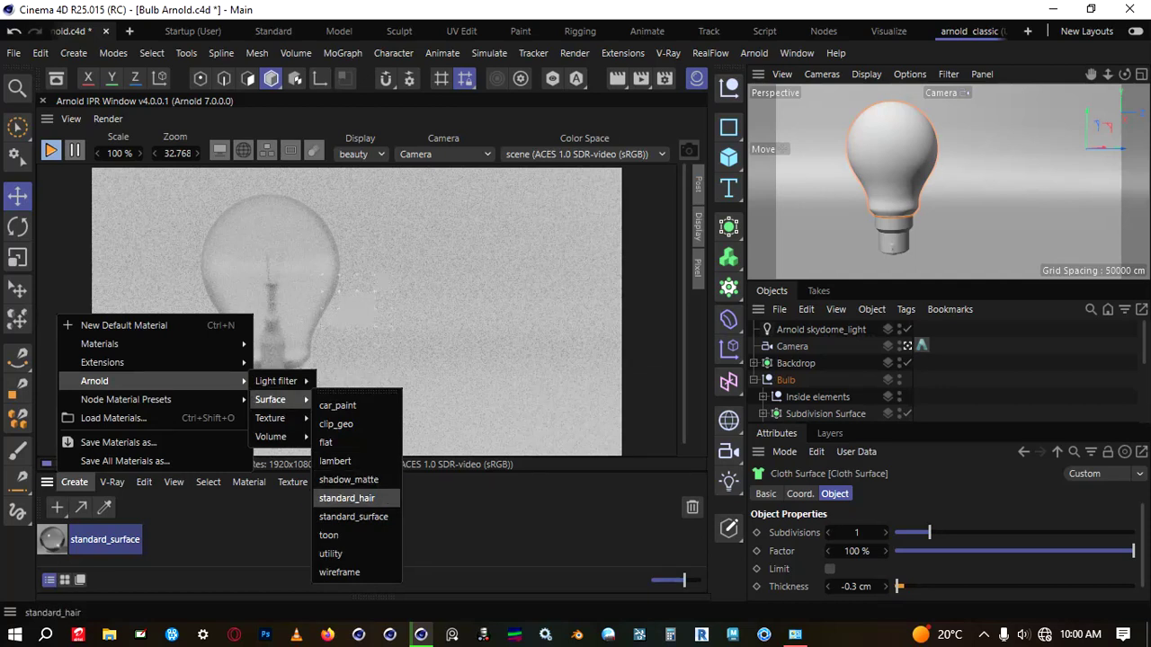
click(353, 516)
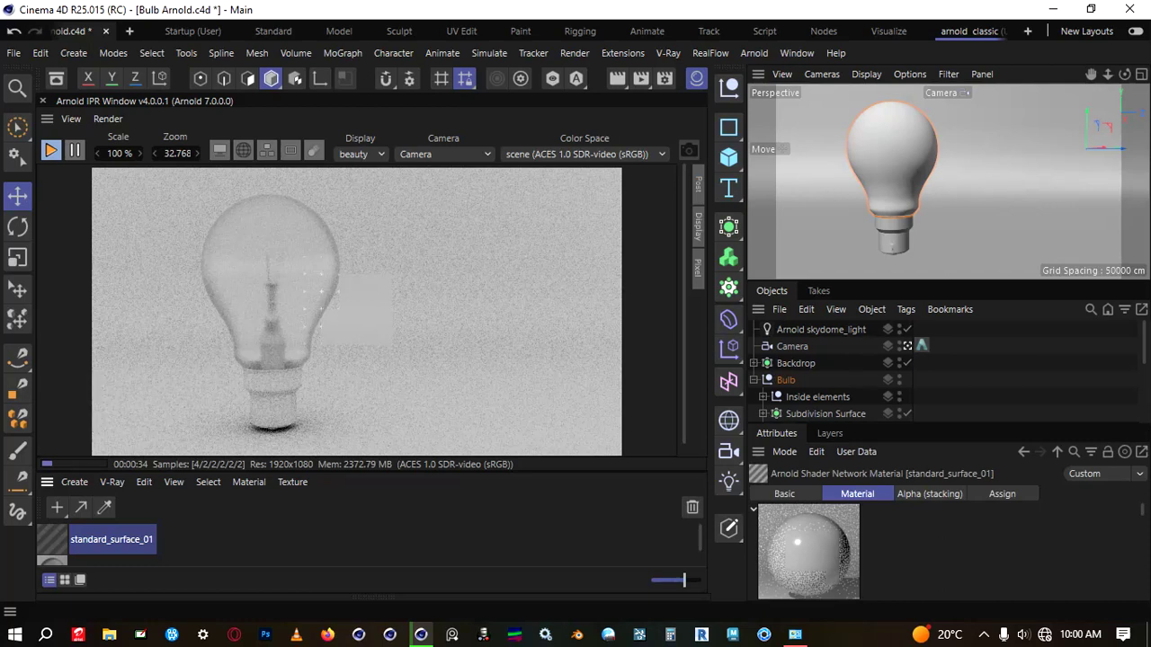
drag(52, 540, 1007, 198)
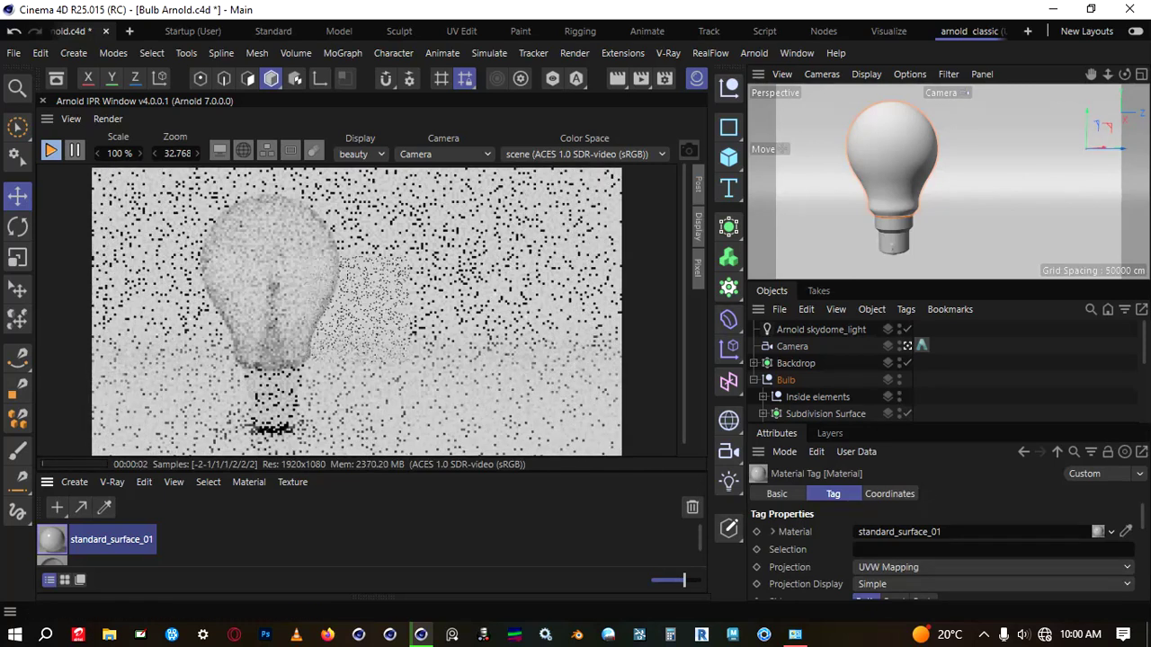
Open the backdrop material for editing and set its specular roughness to 0.77.
double_click(52, 539)
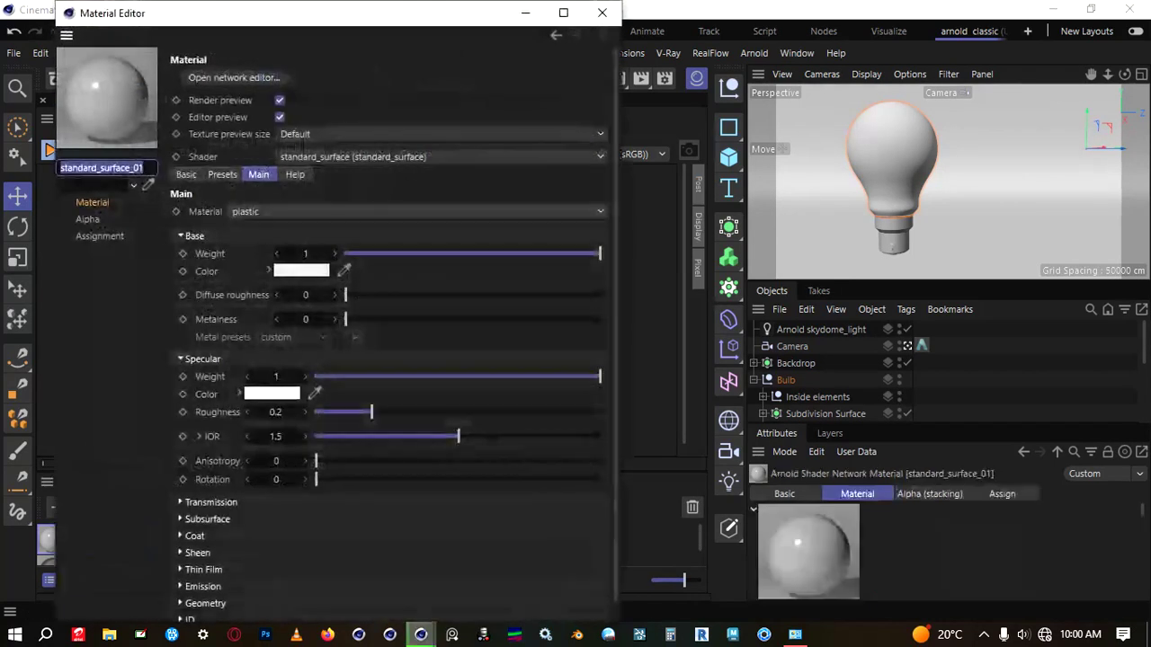
drag(180, 10, 470, 39)
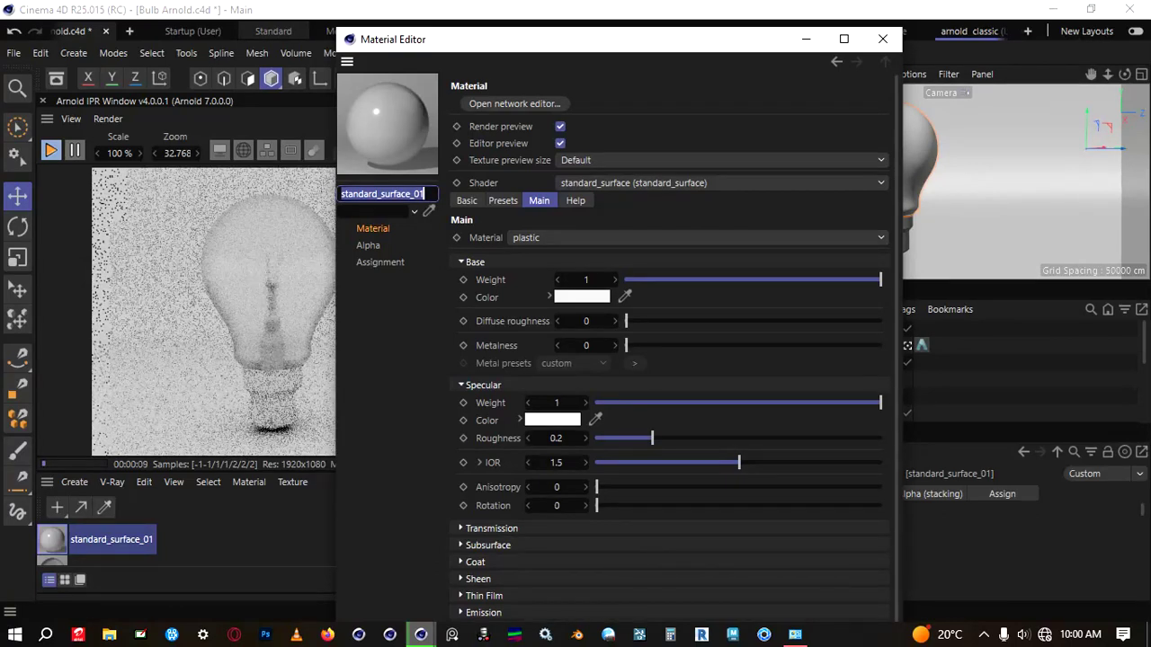
drag(651, 438, 768, 438)
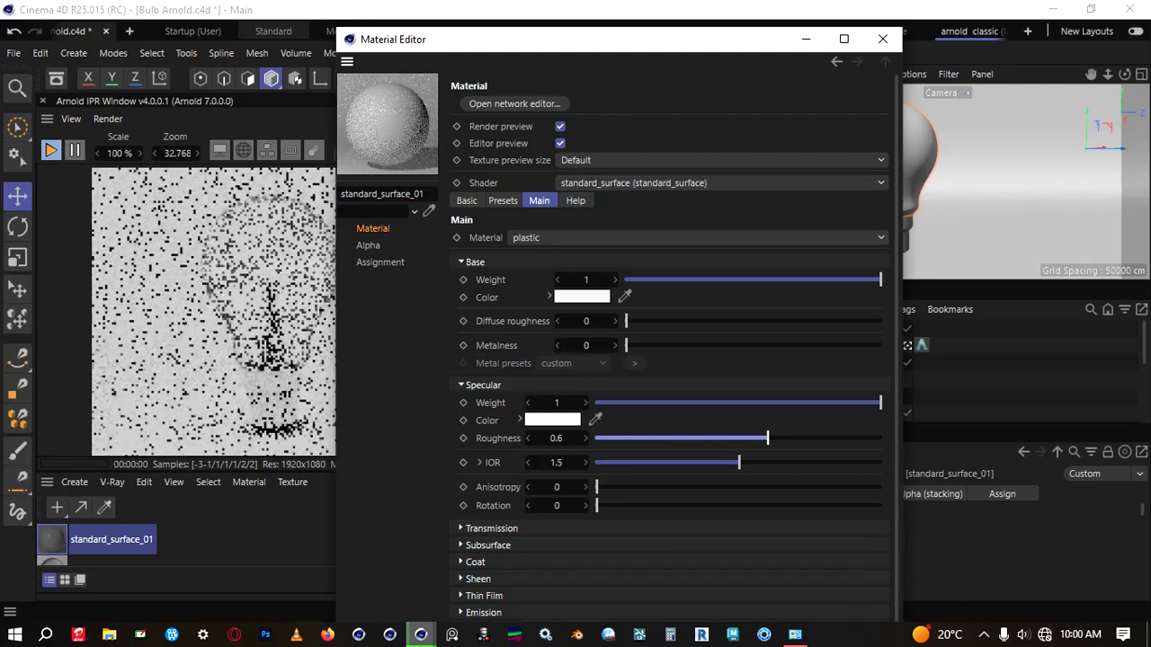
drag(767, 437, 816, 438)
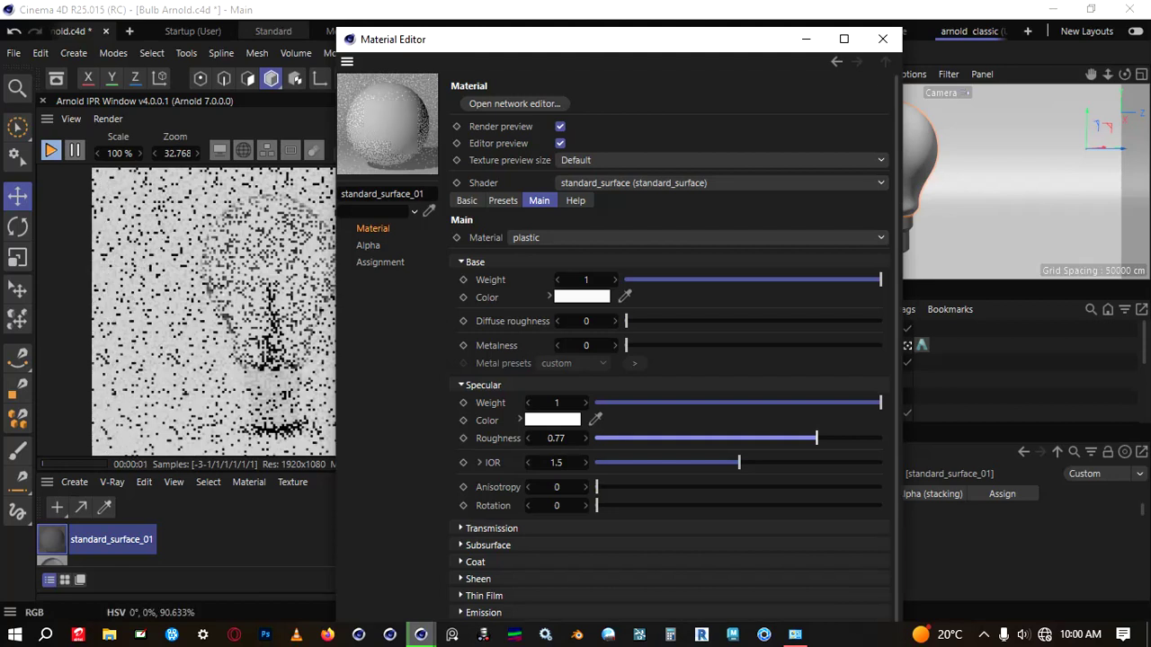
Set the backdrop material's base color to a warm tan with RGB 179, 133, 93.
click(582, 297)
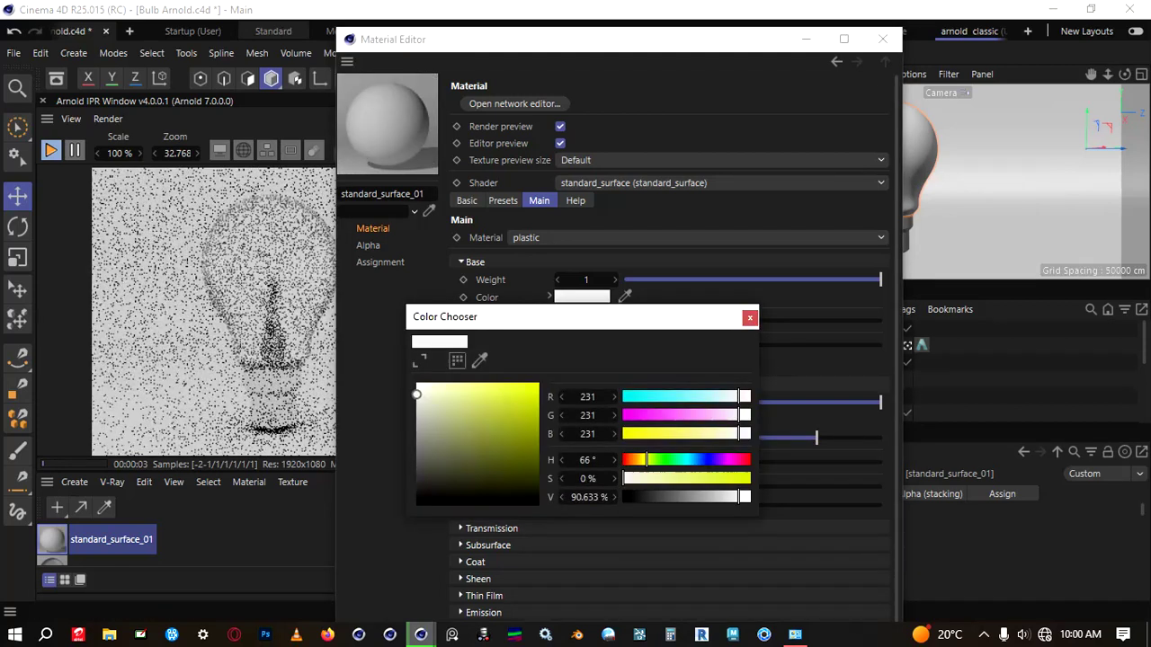
drag(646, 460, 634, 460)
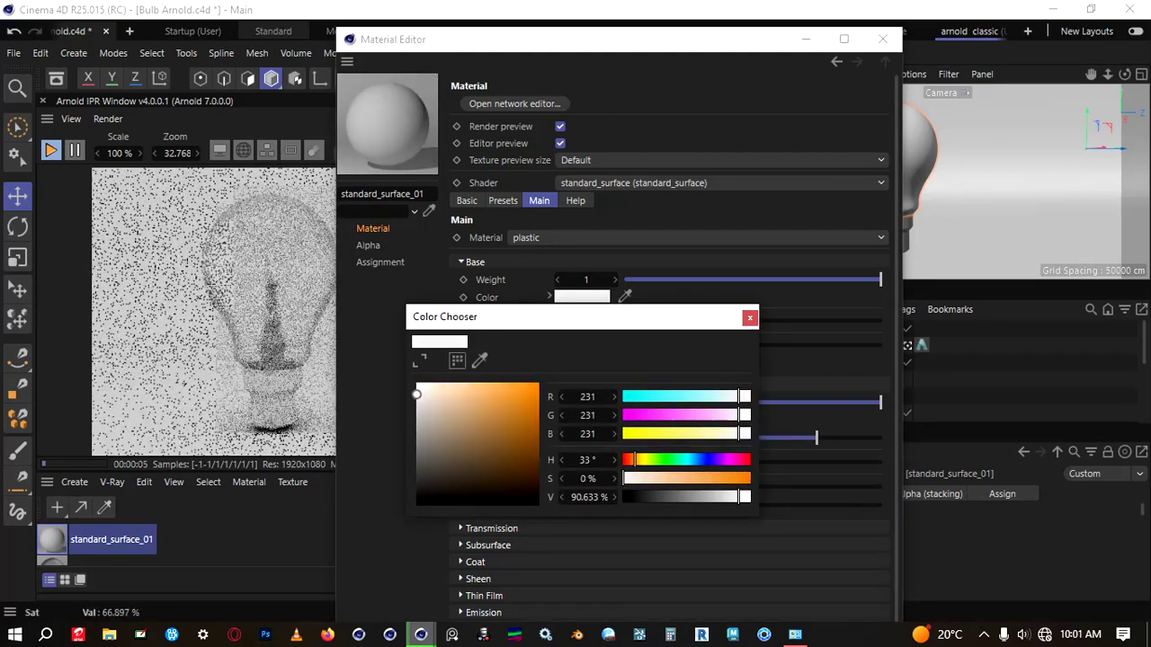
drag(416, 393, 502, 383)
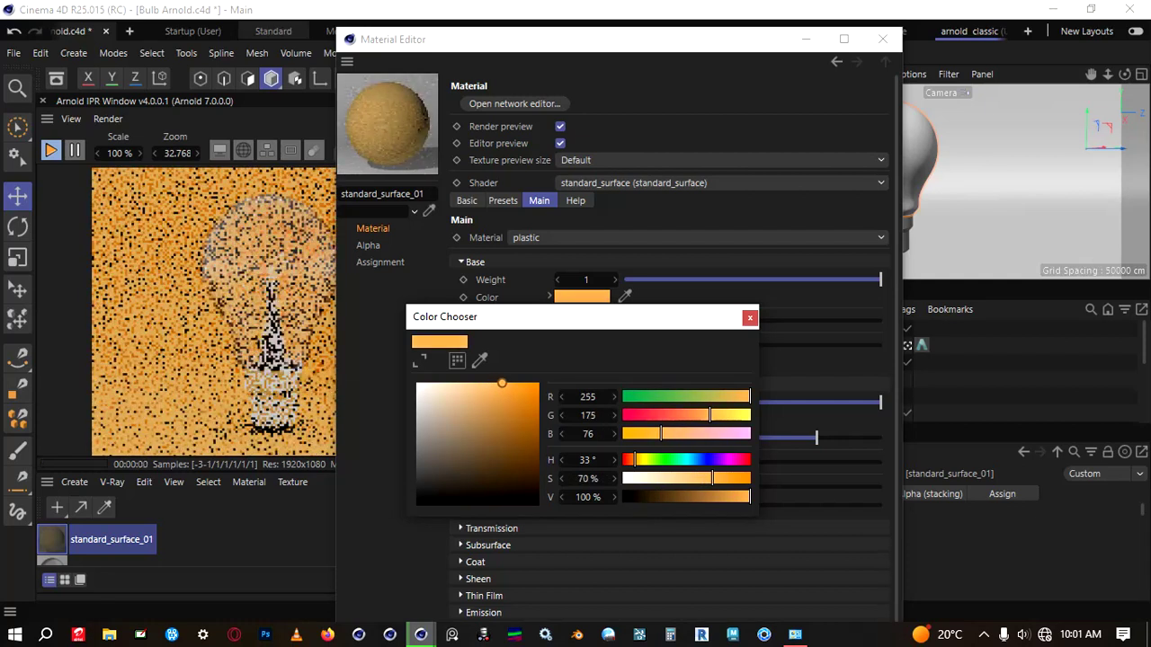
drag(634, 459, 632, 459)
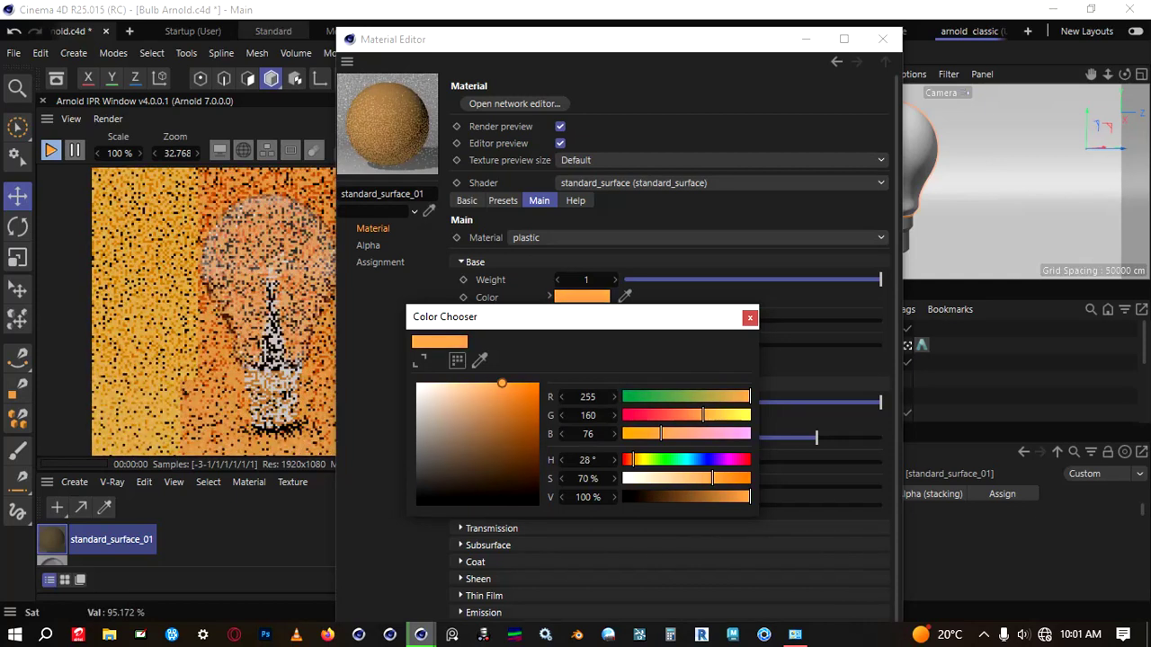
click(485, 388)
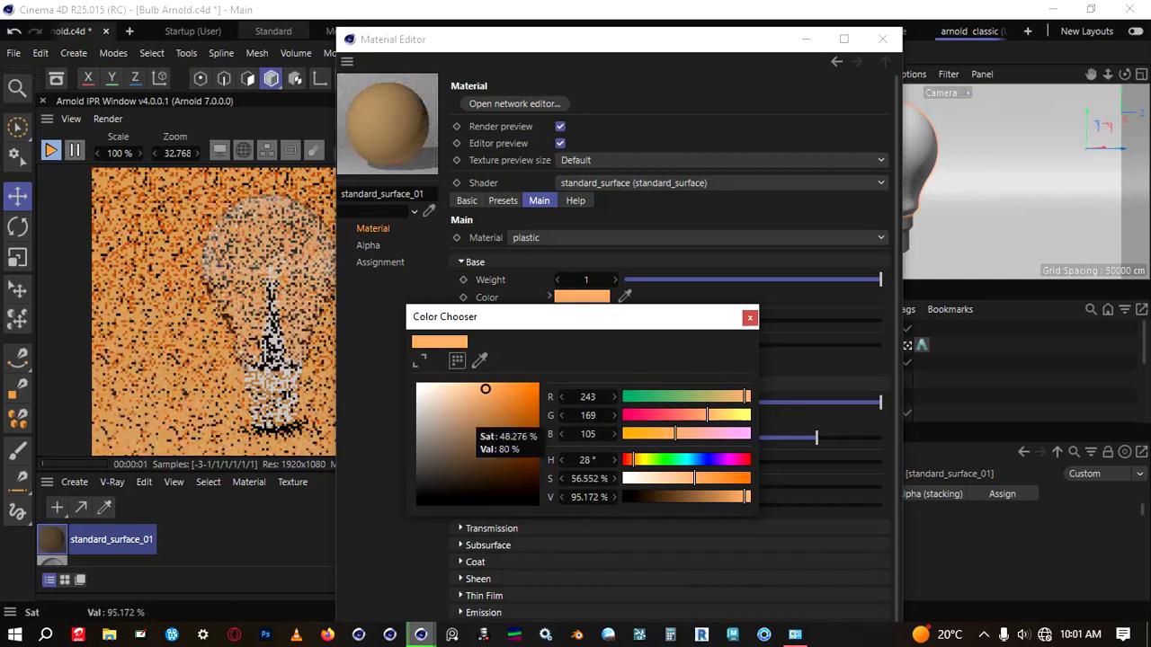
click(465, 419)
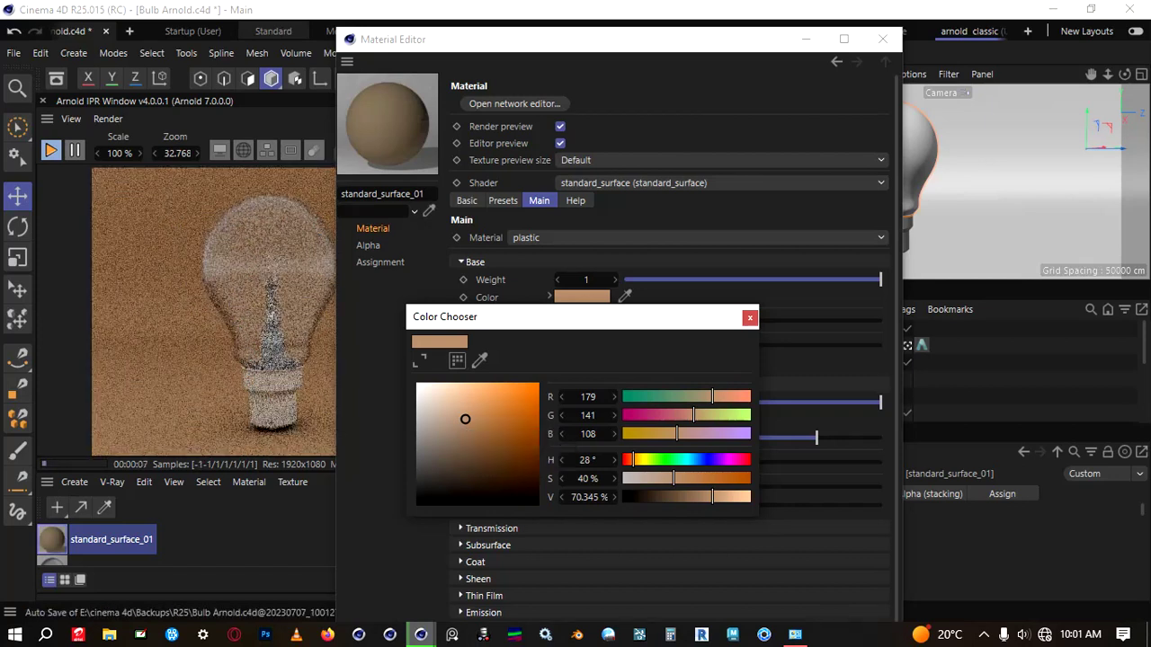
drag(468, 419, 483, 419)
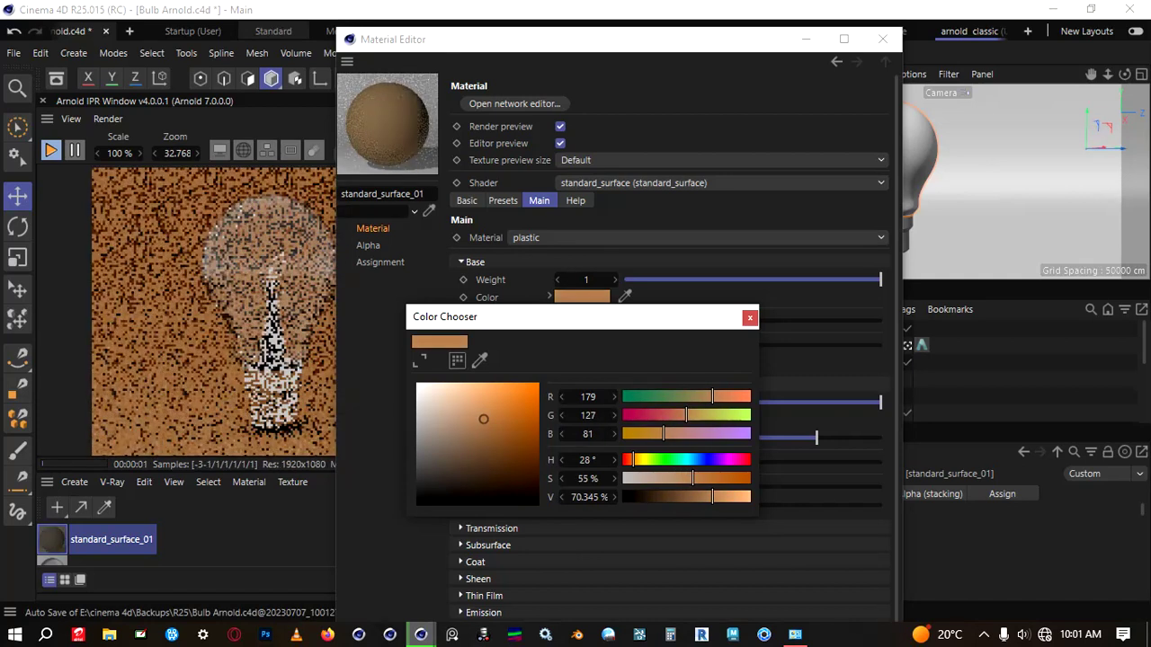
drag(483, 419, 475, 419)
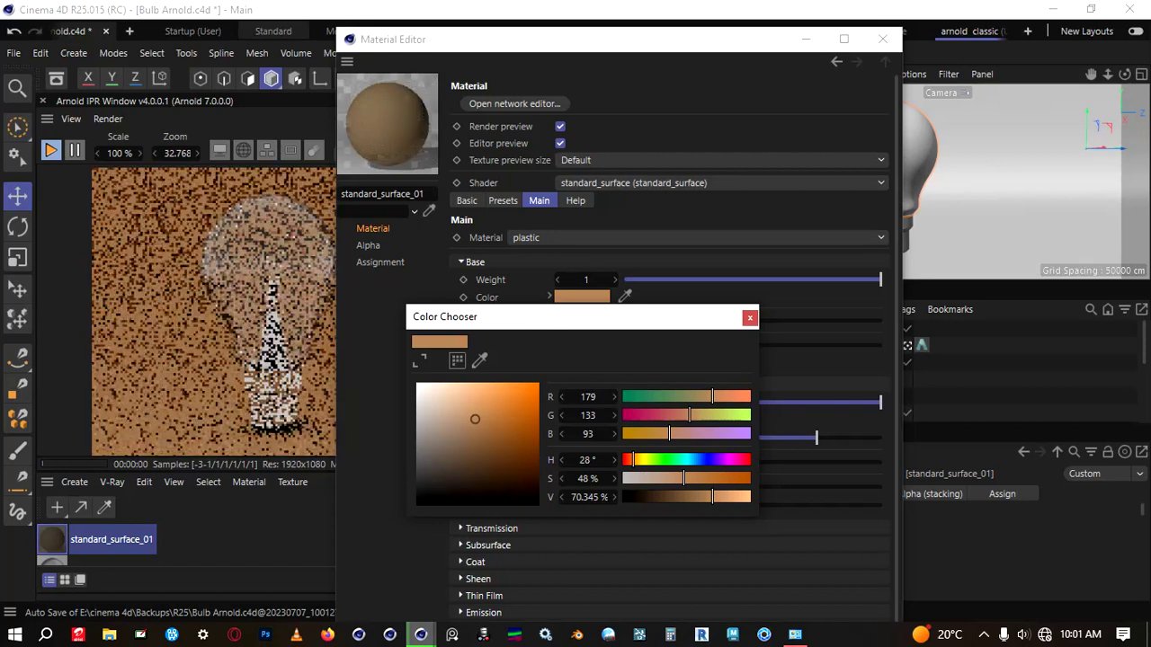
key(Escape)
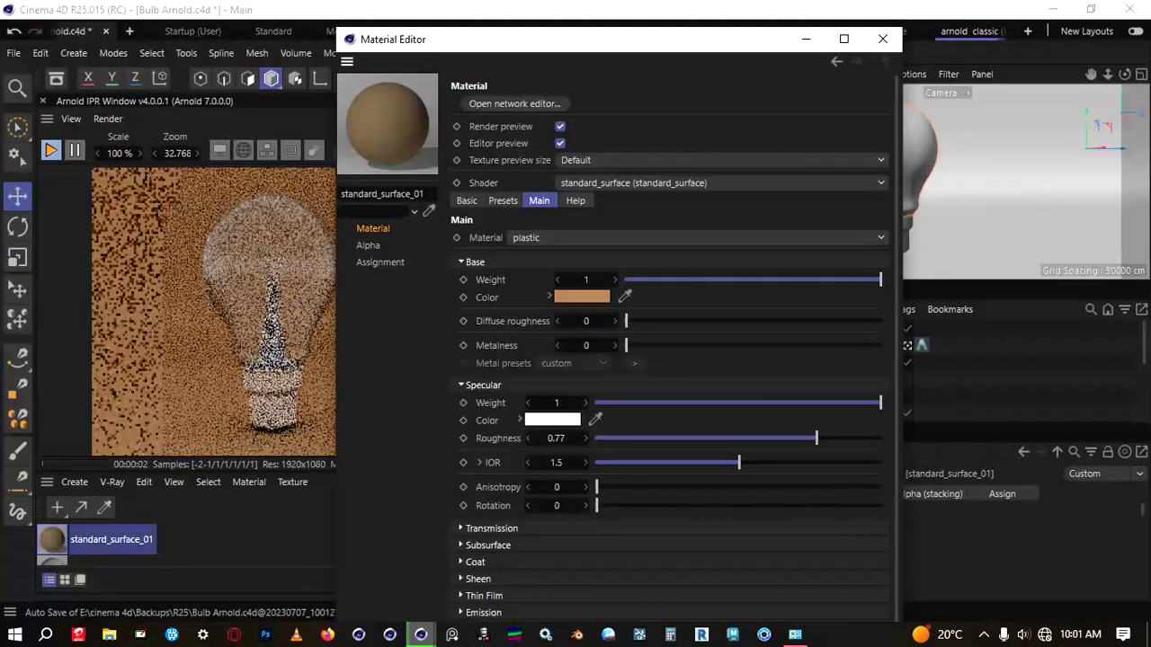
Minimize the Material Editor and examine the glass bulb against the tan backdrop in the IPR render.
click(807, 39)
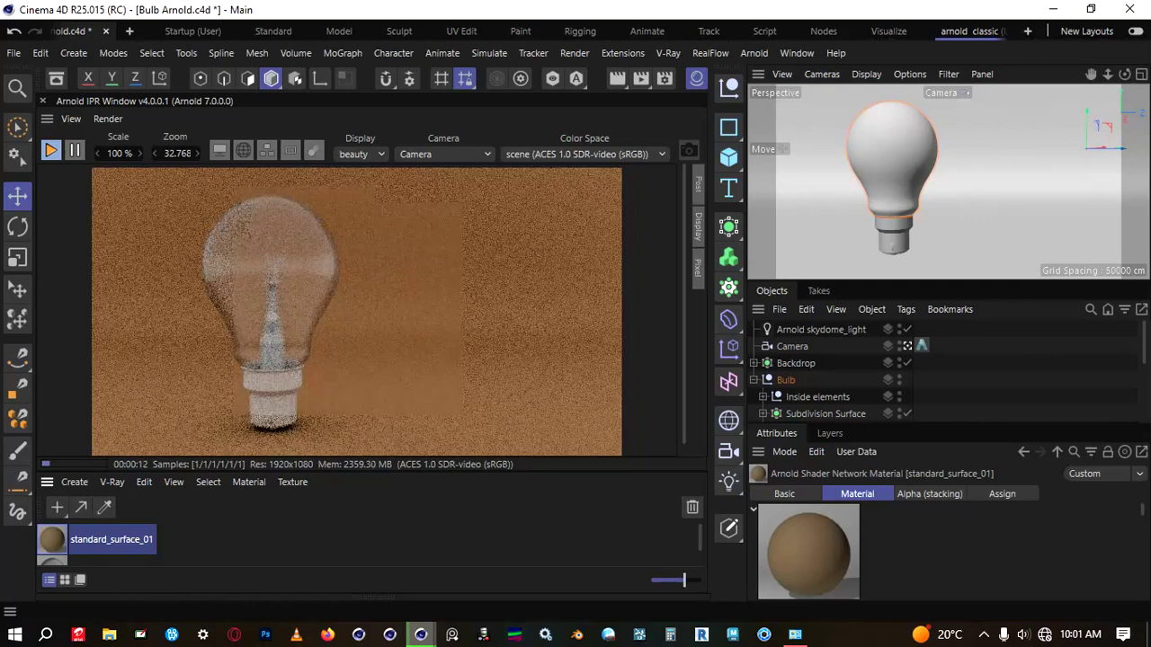
scroll(310, 310, up, 2)
scroll(310, 309, down, 3)
scroll(310, 309, up, 2)
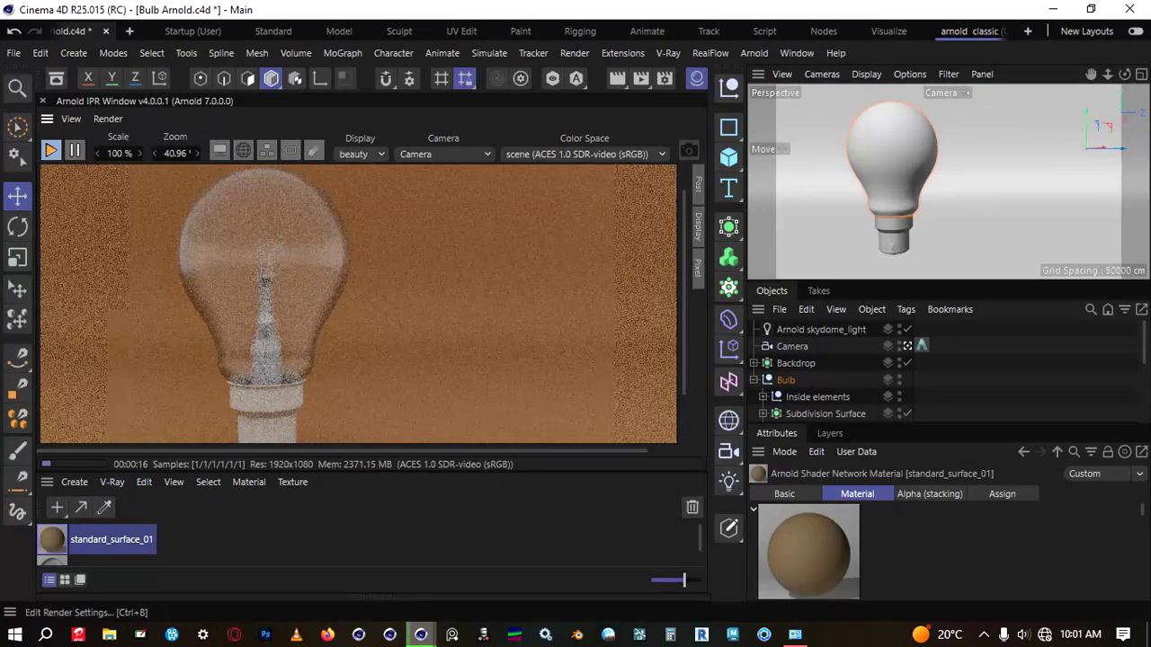
click(664, 79)
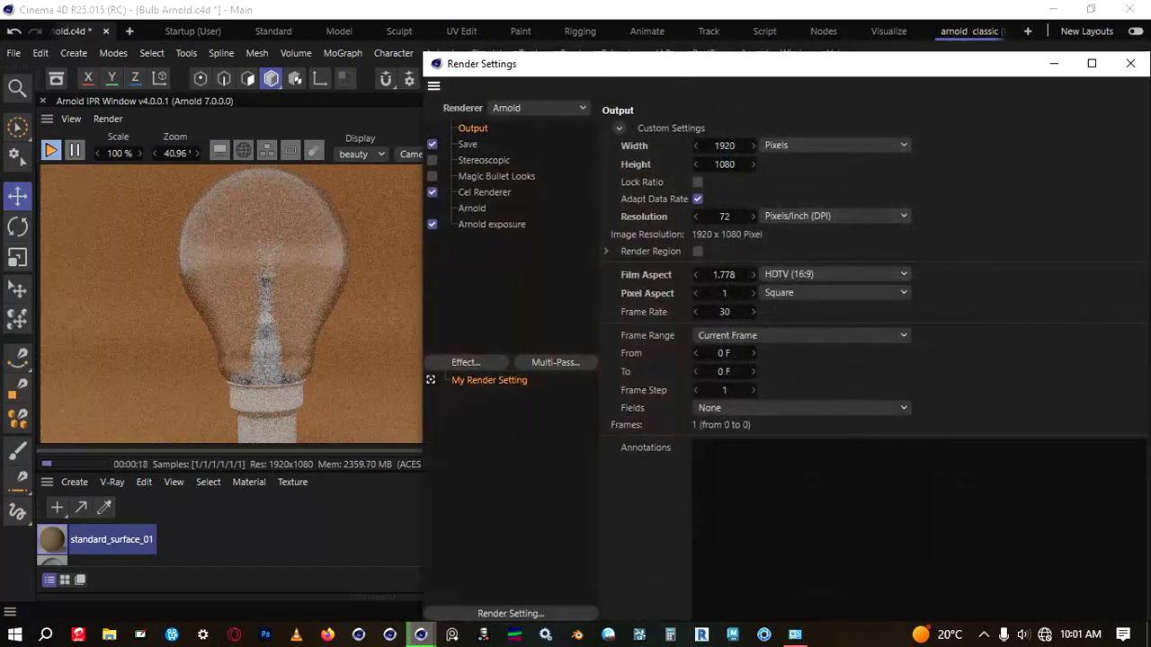
click(1054, 64)
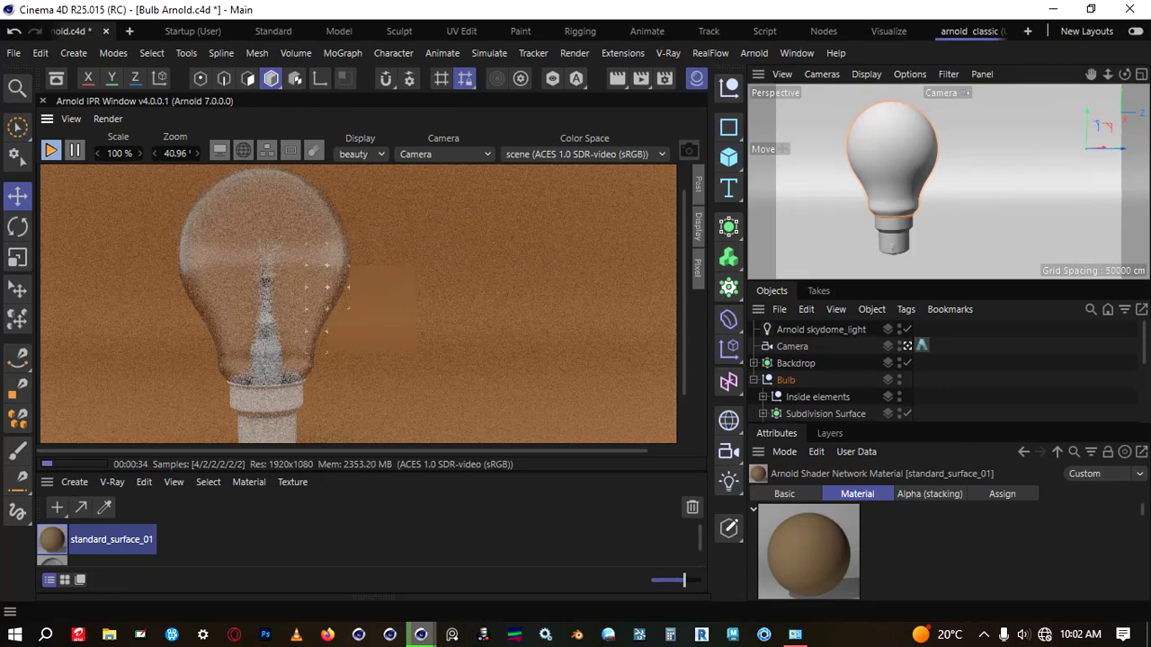
Enlarge the material list, open the glass material for editing and set its specular roughness to 0.1.
drag(371, 473, 371, 456)
mouse_move(112, 522)
mouse_down()
mouse_move(111, 537)
mouse_move(112, 512)
mouse_up()
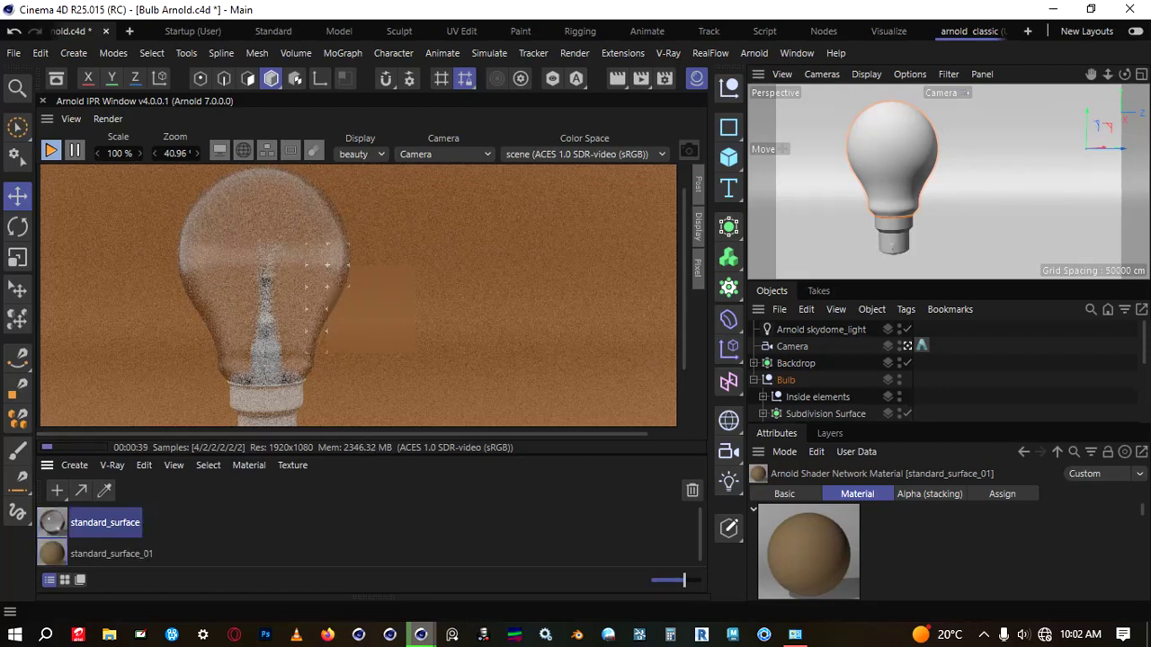
double_click(52, 522)
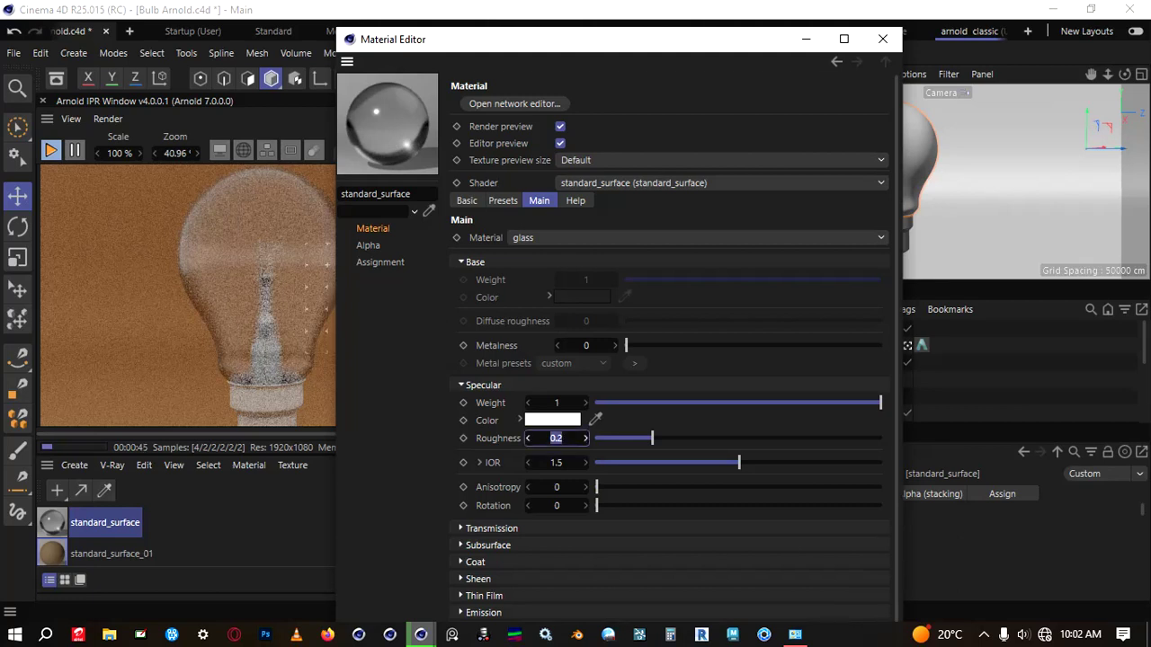
text(0.1)
key(Return)
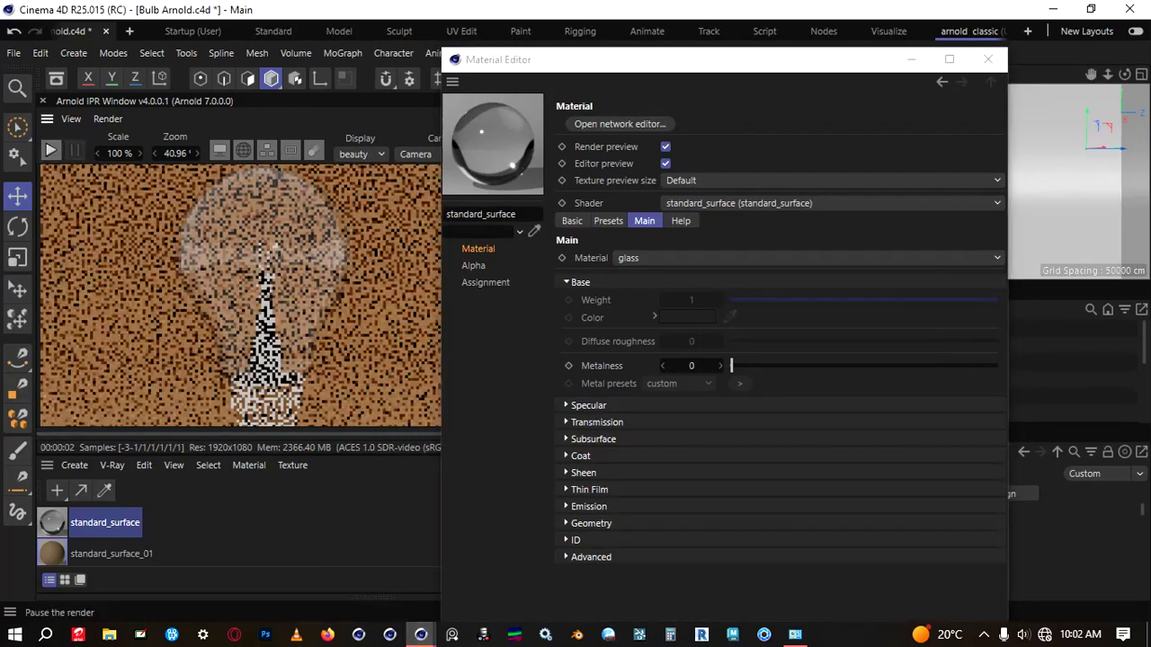
Look through the glass material's transmission, specular, base, coat and sheen settings.
click(596, 423)
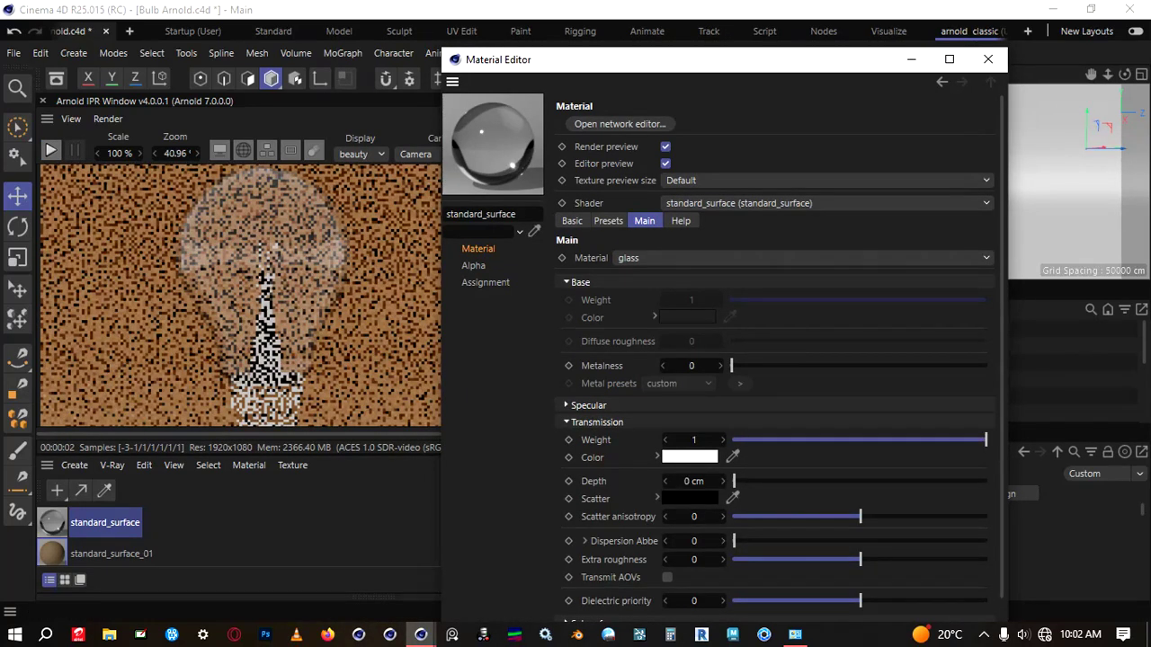
click(596, 423)
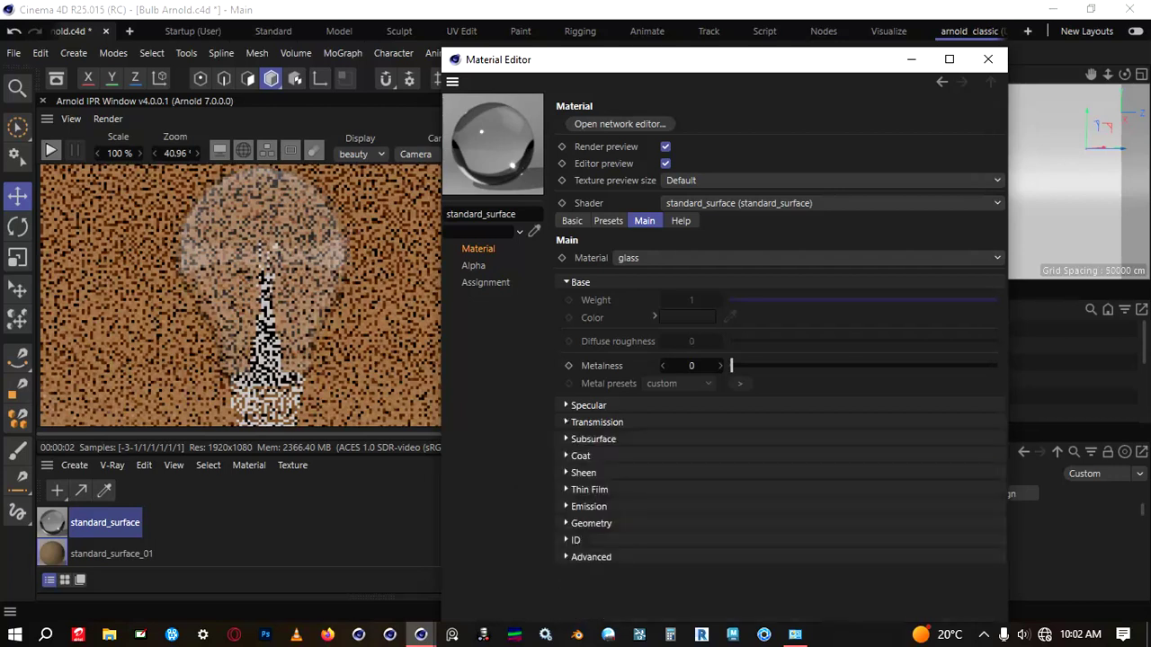
click(588, 406)
click(588, 405)
click(580, 282)
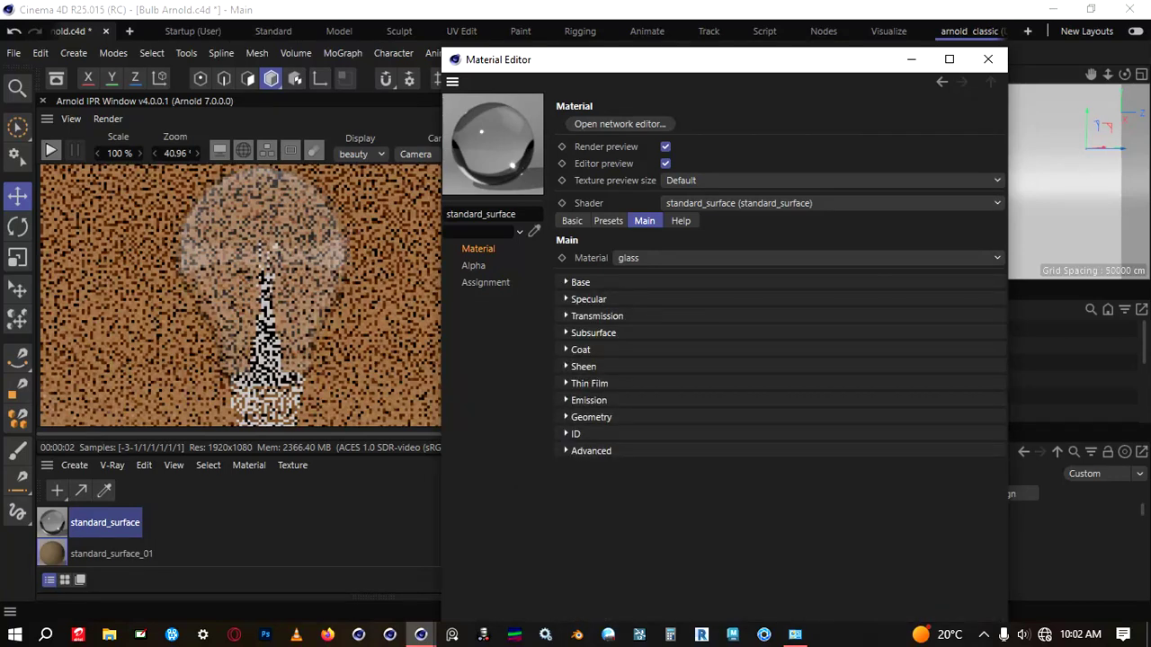
click(581, 350)
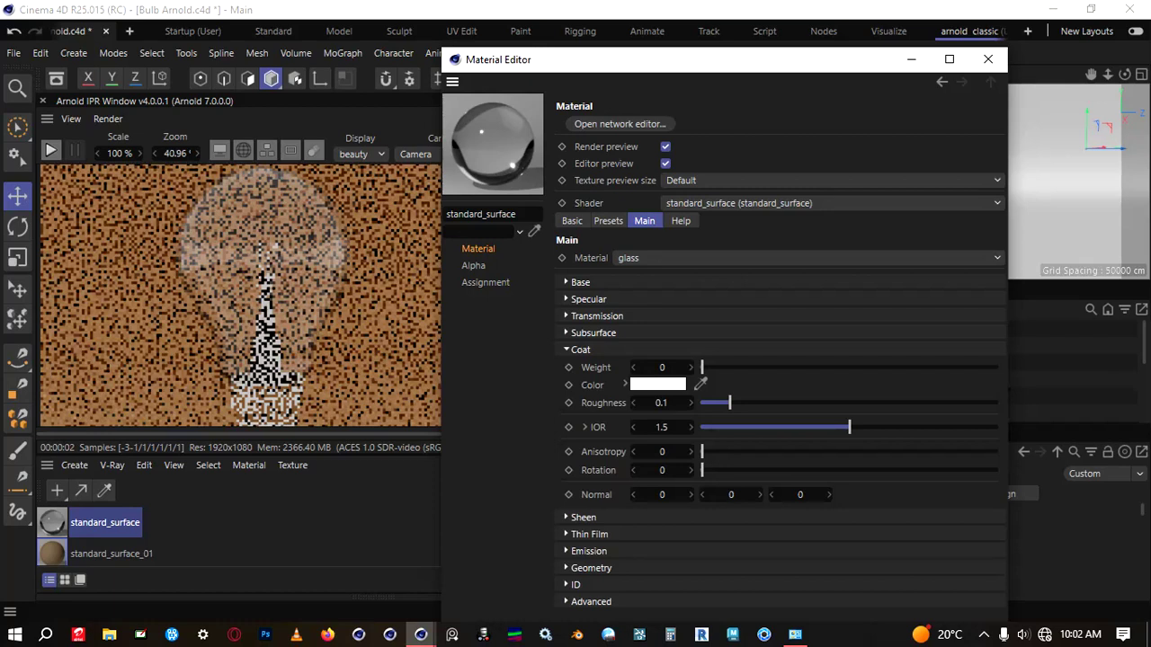
click(580, 350)
click(580, 350)
click(580, 349)
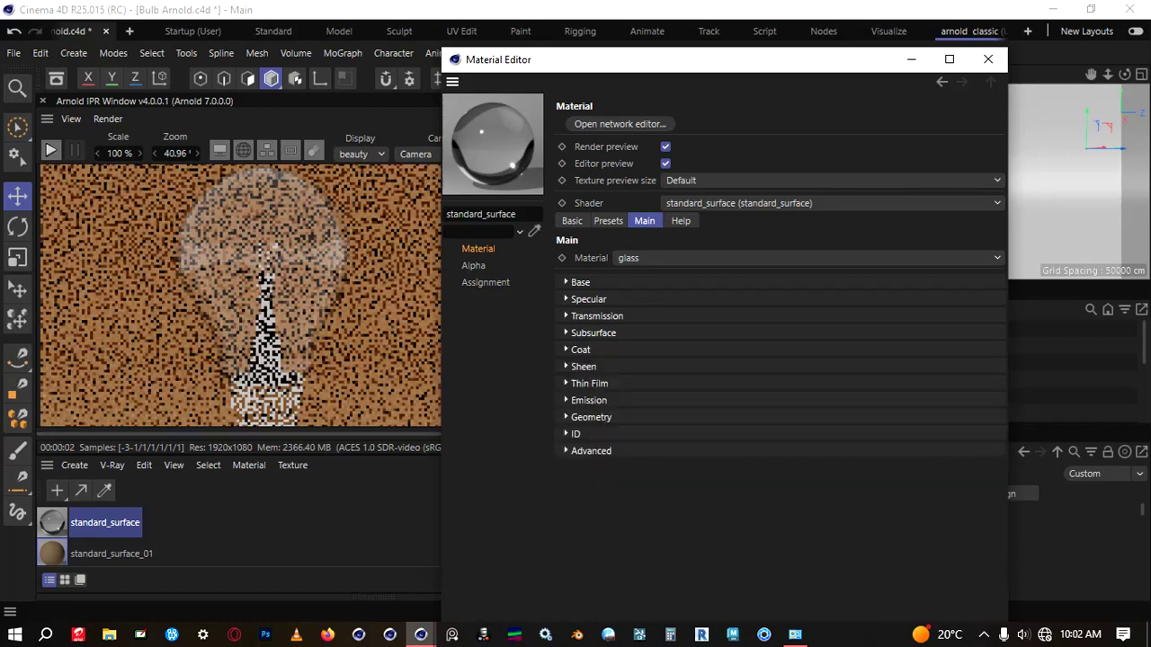
click(583, 366)
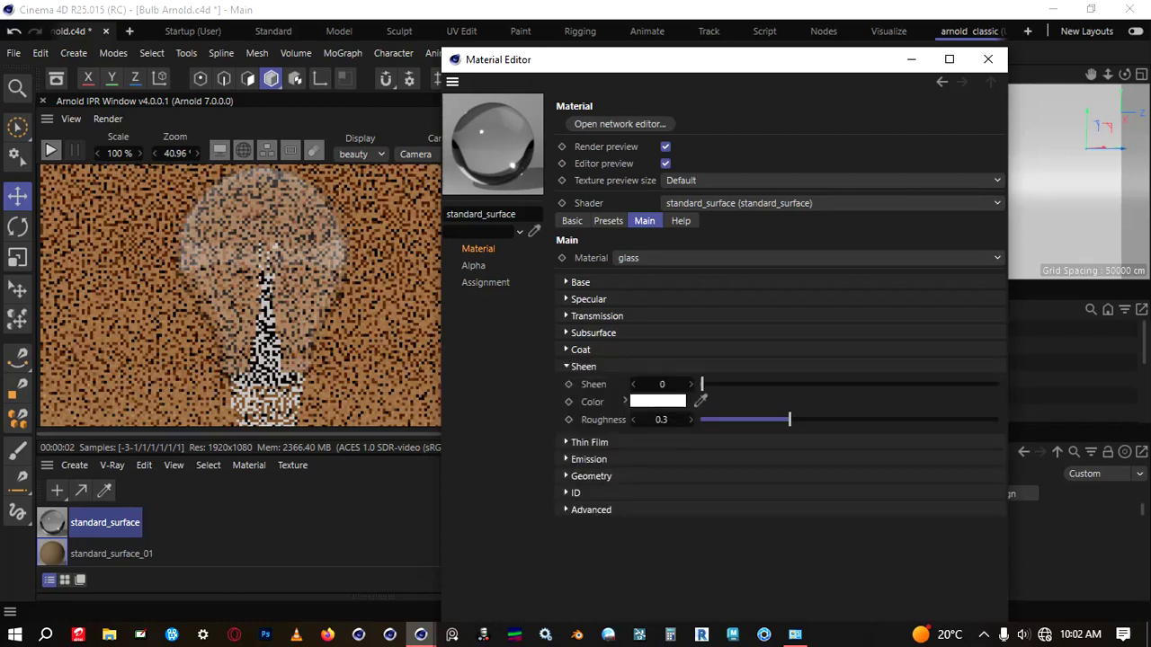
click(582, 367)
Enable Caustics in the glass material's advanced settings and restart the IPR render to view the whole bulb.
click(590, 451)
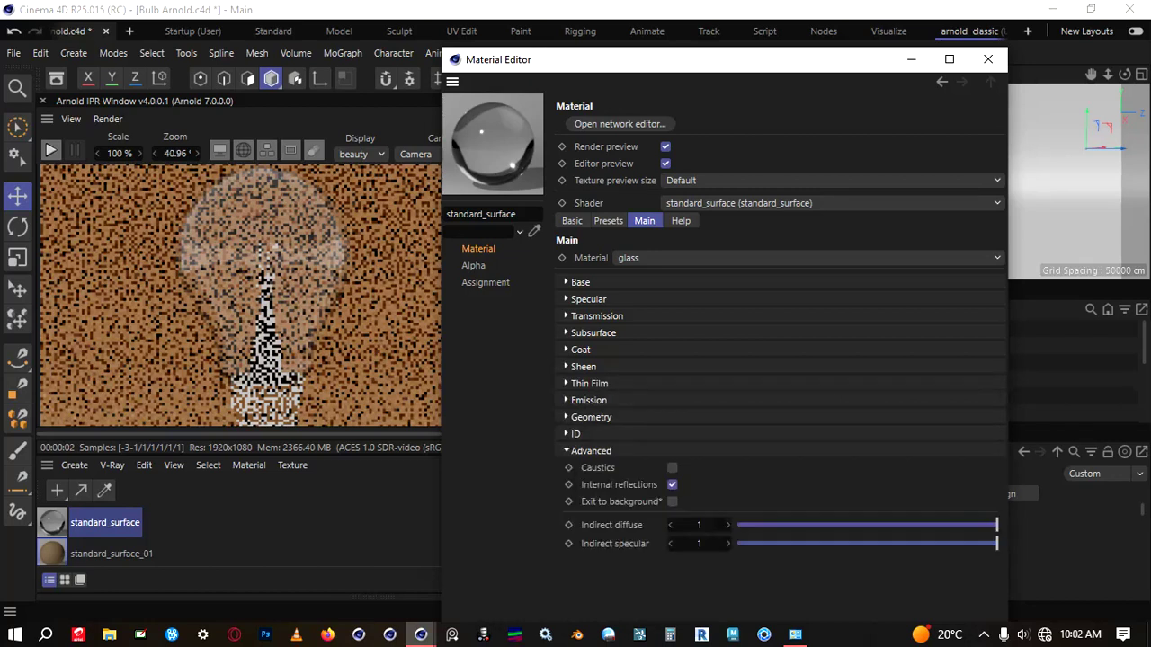
click(672, 468)
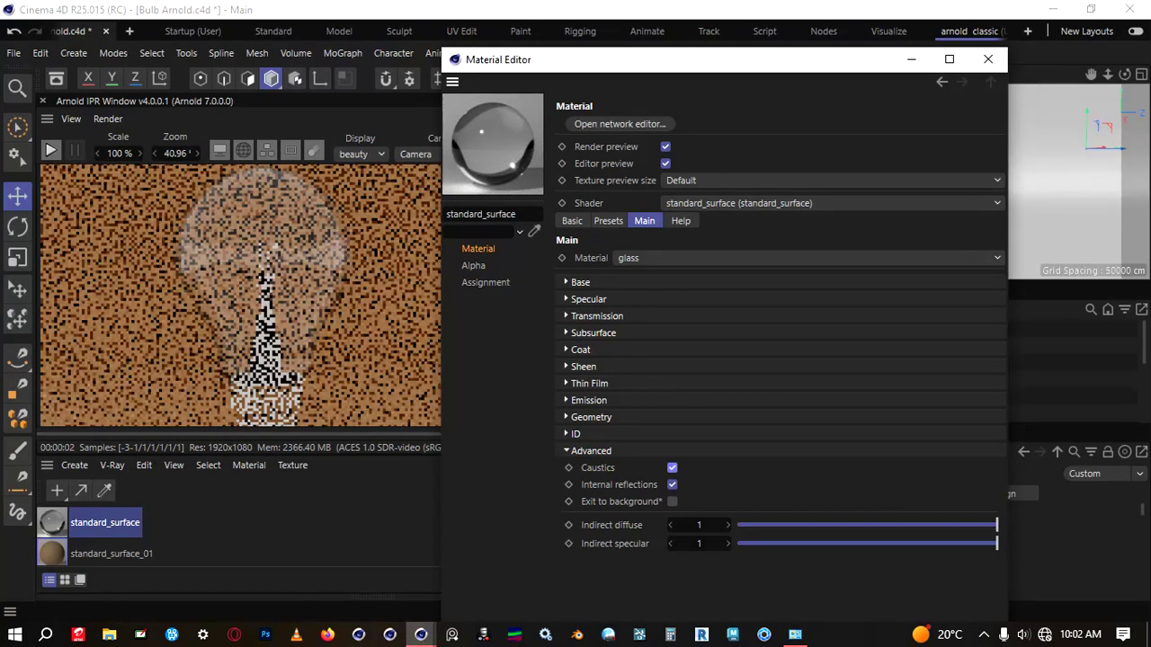
click(567, 450)
click(50, 151)
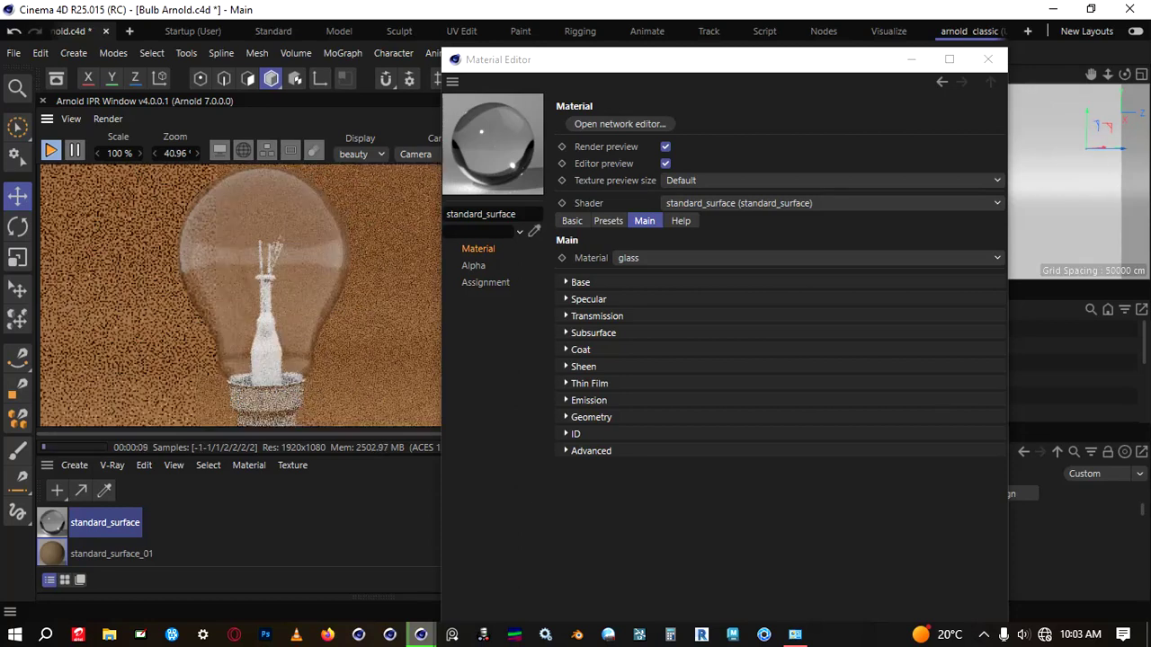
click(988, 59)
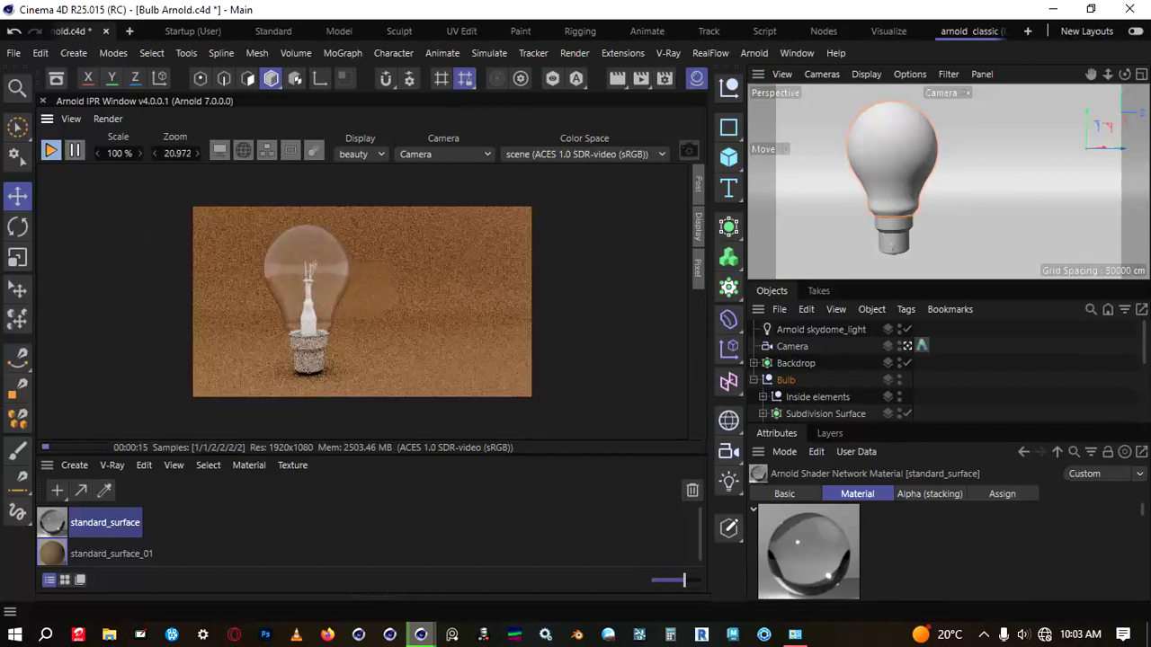
scroll(360, 301, up, 1)
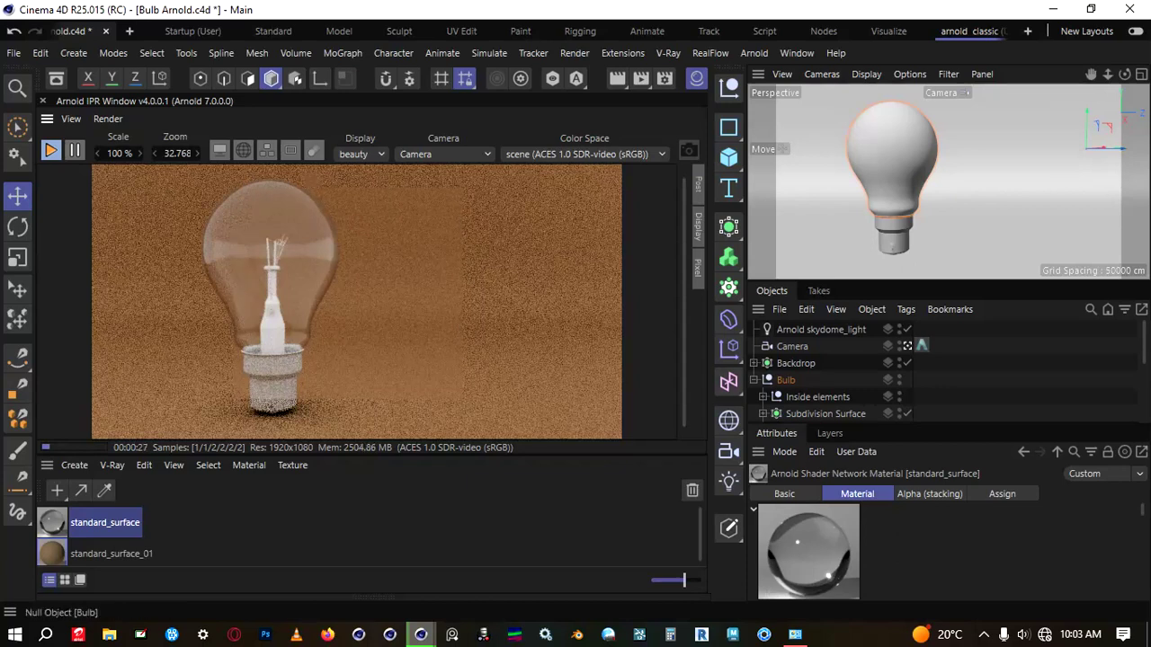
Rotate the Bulb null by setting its heading rotation (R.H) to 90°.
click(786, 380)
click(799, 494)
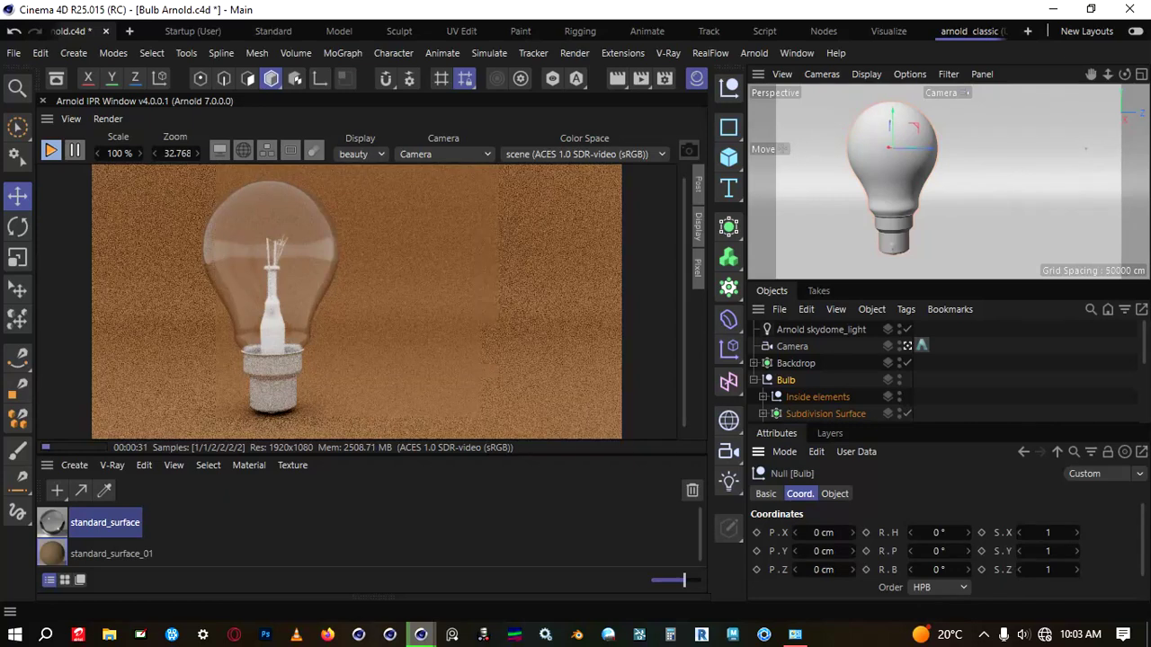
click(938, 532)
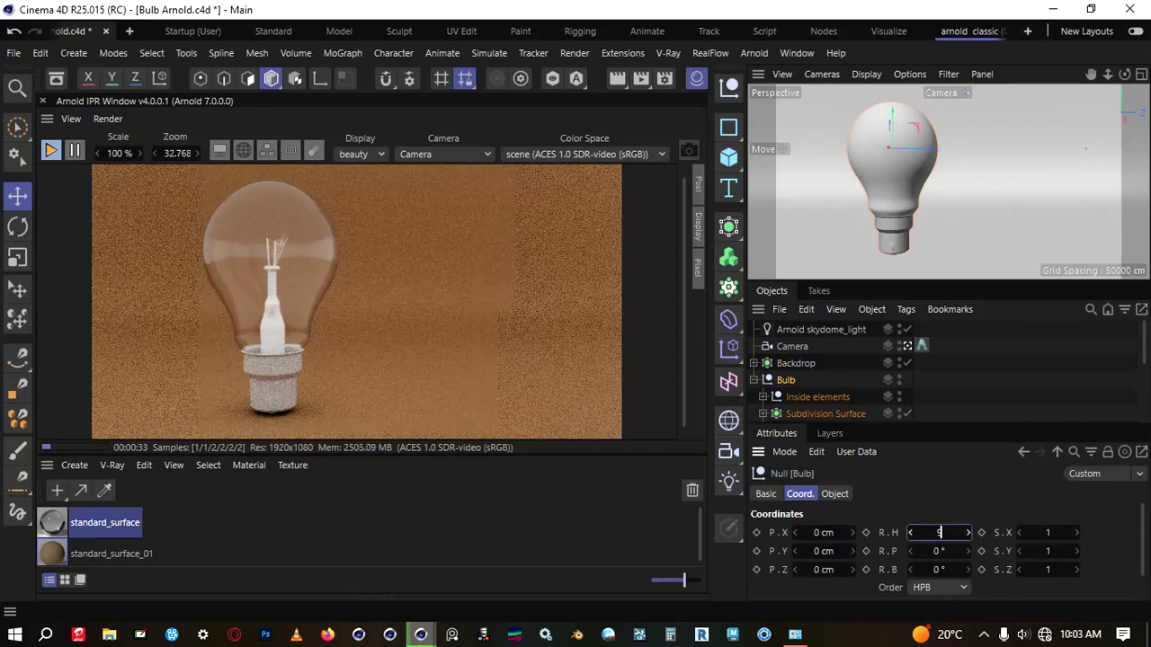
text(9)
key(Return)
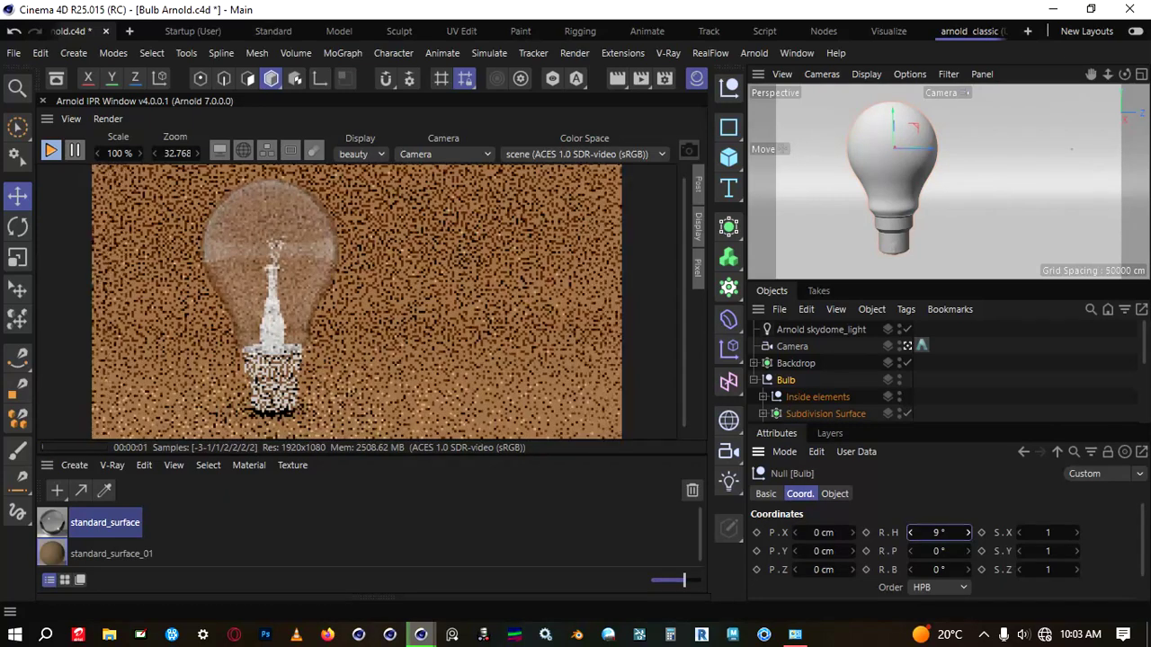
text(0)
key(Return)
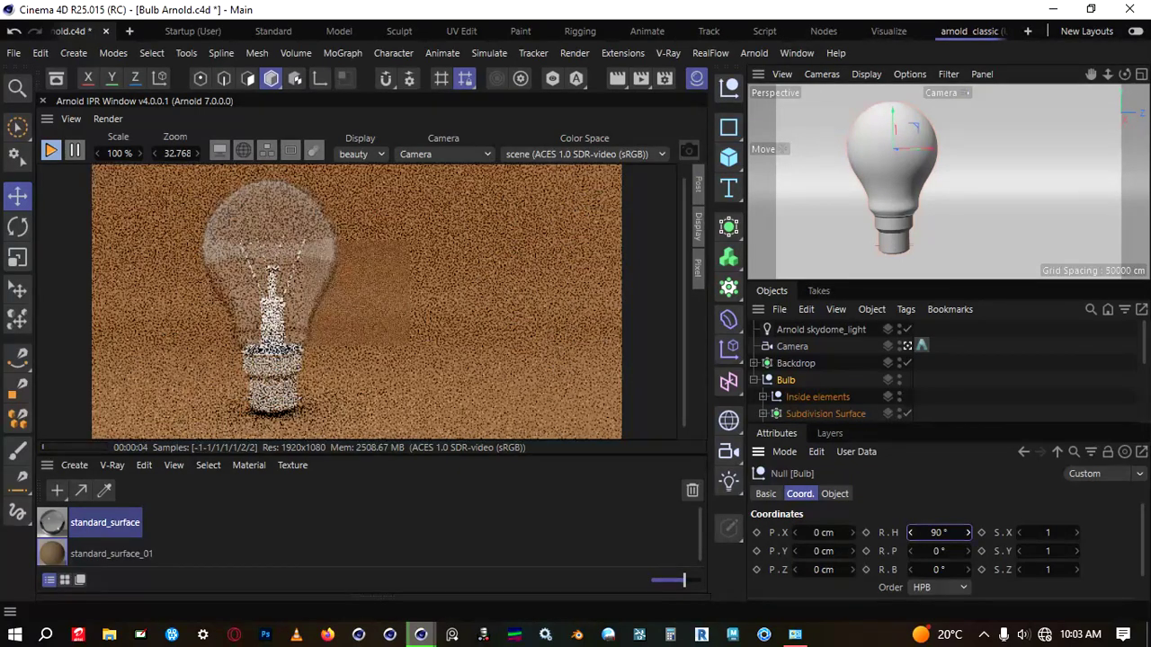
Create another Arnold standard_surface material for the bulb's metal parts.
click(74, 465)
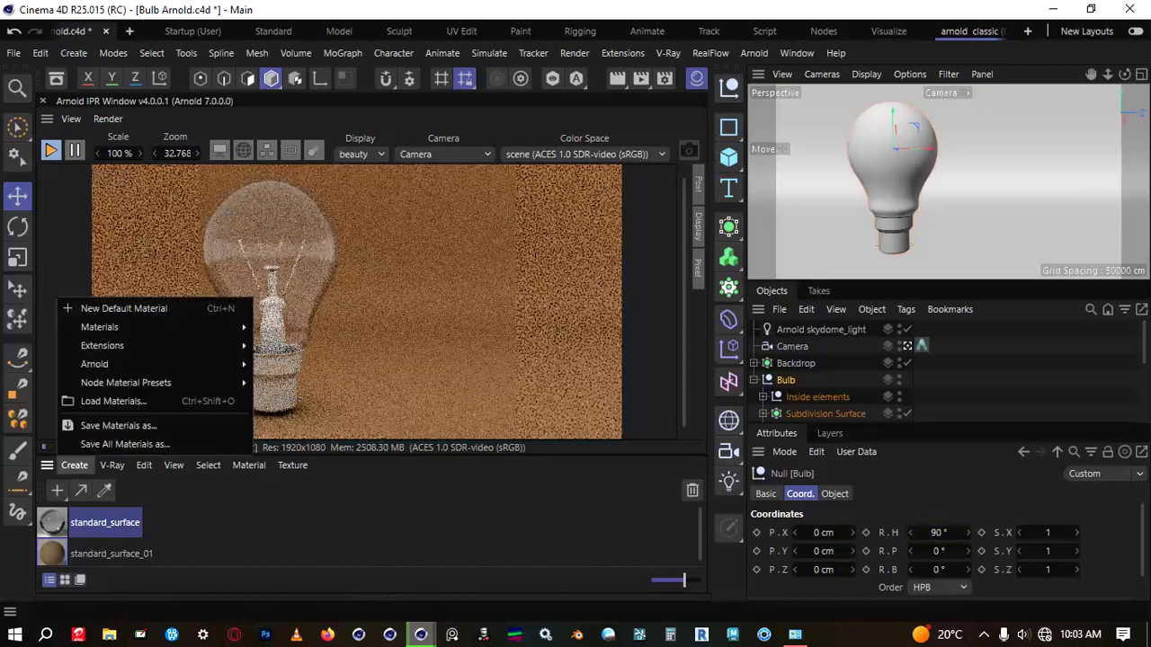
mouse_move(94, 363)
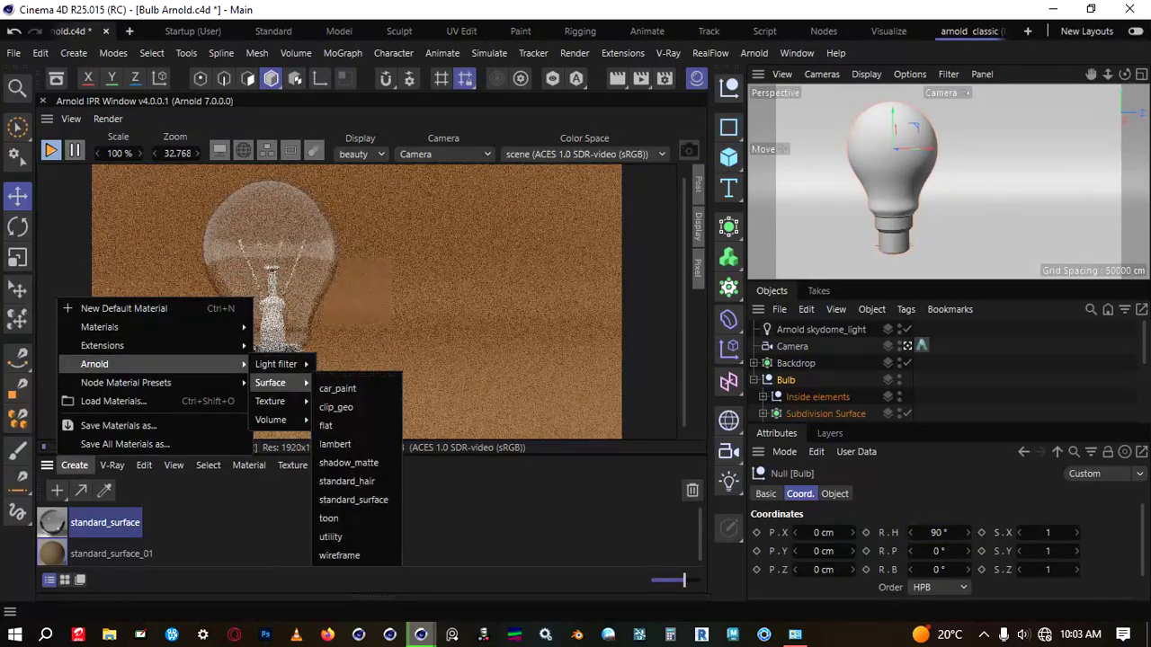
mouse_move(270, 382)
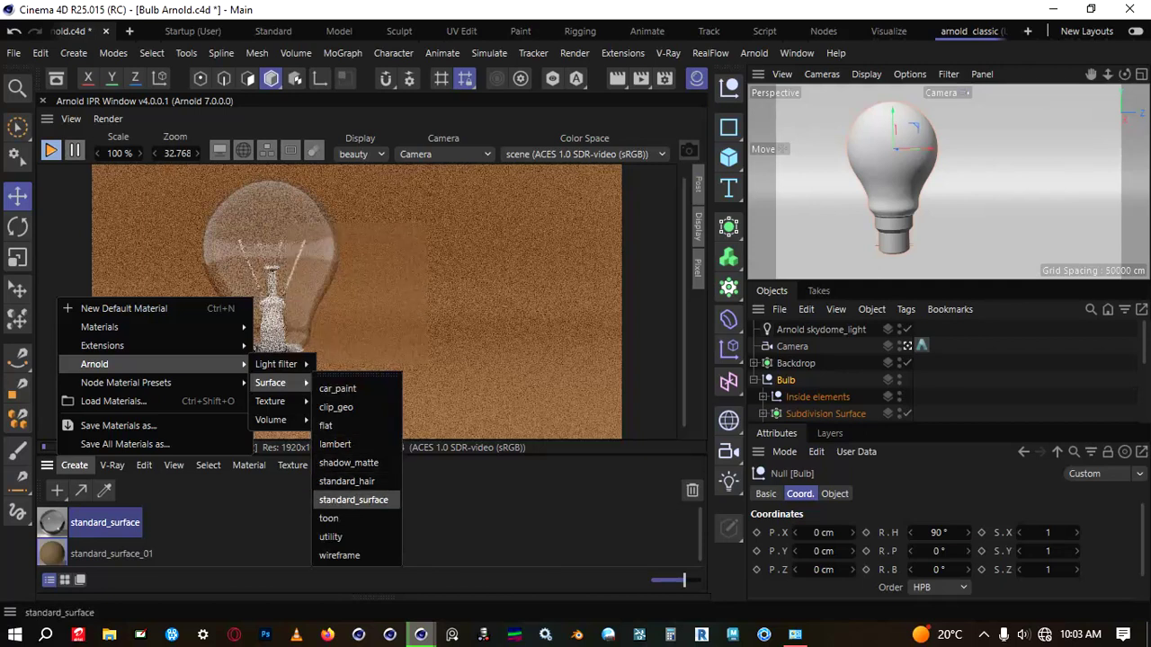
click(353, 499)
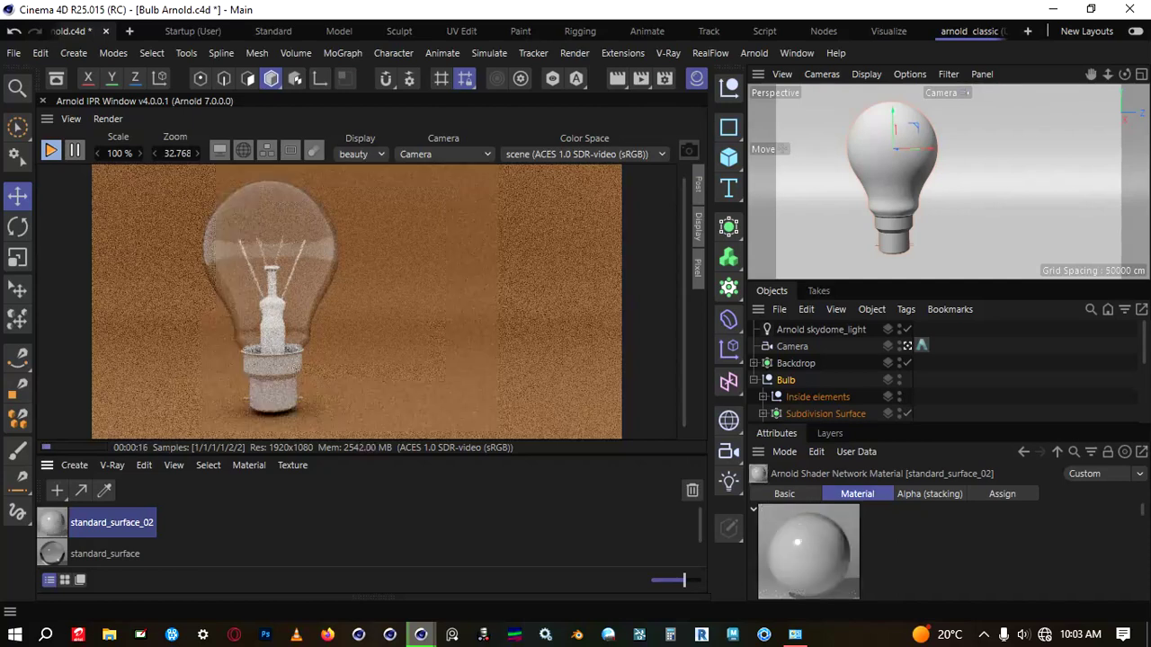
Open the new standard_surface_02 material, set its material type to metal and choose the iron metal preset.
double_click(52, 522)
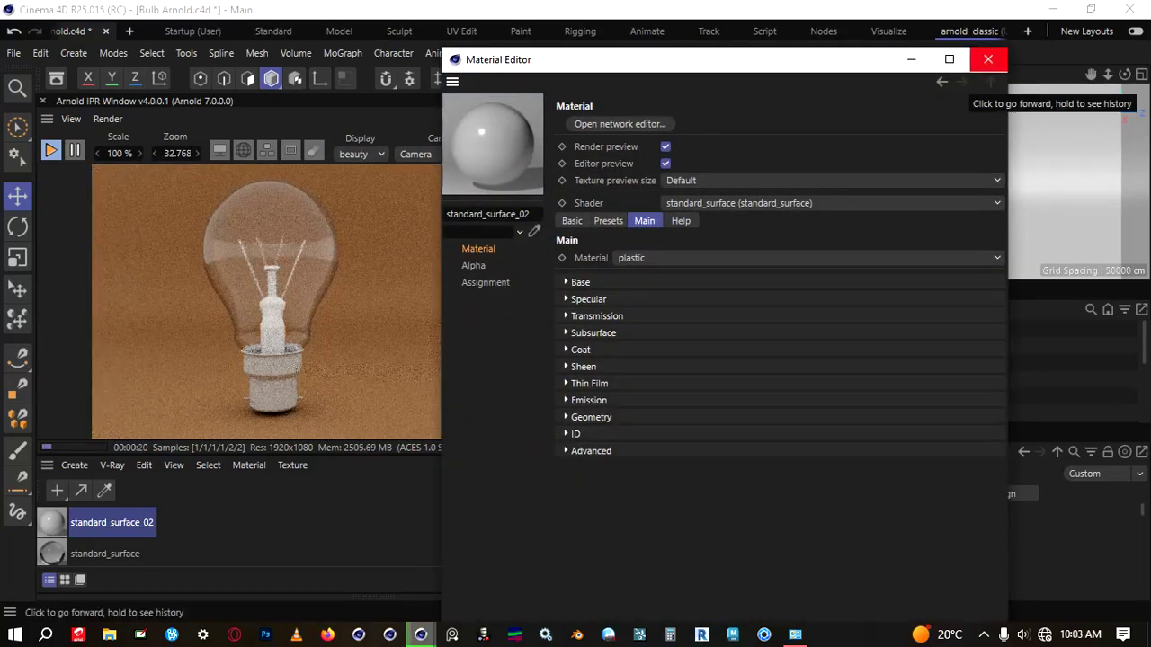
click(662, 258)
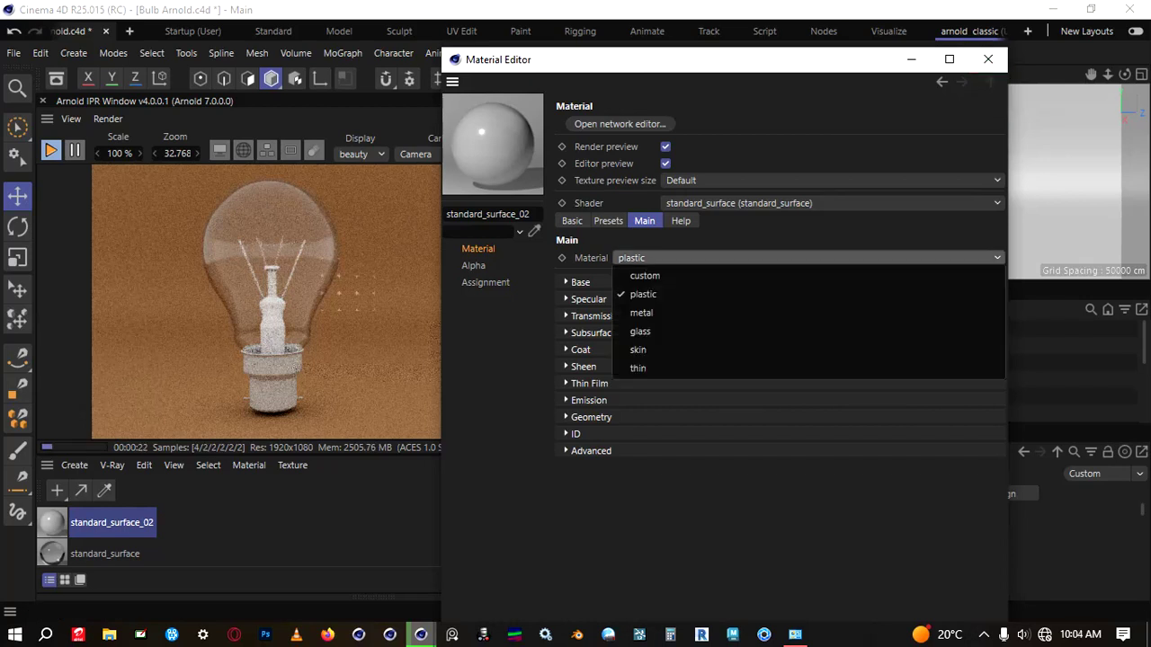
click(644, 313)
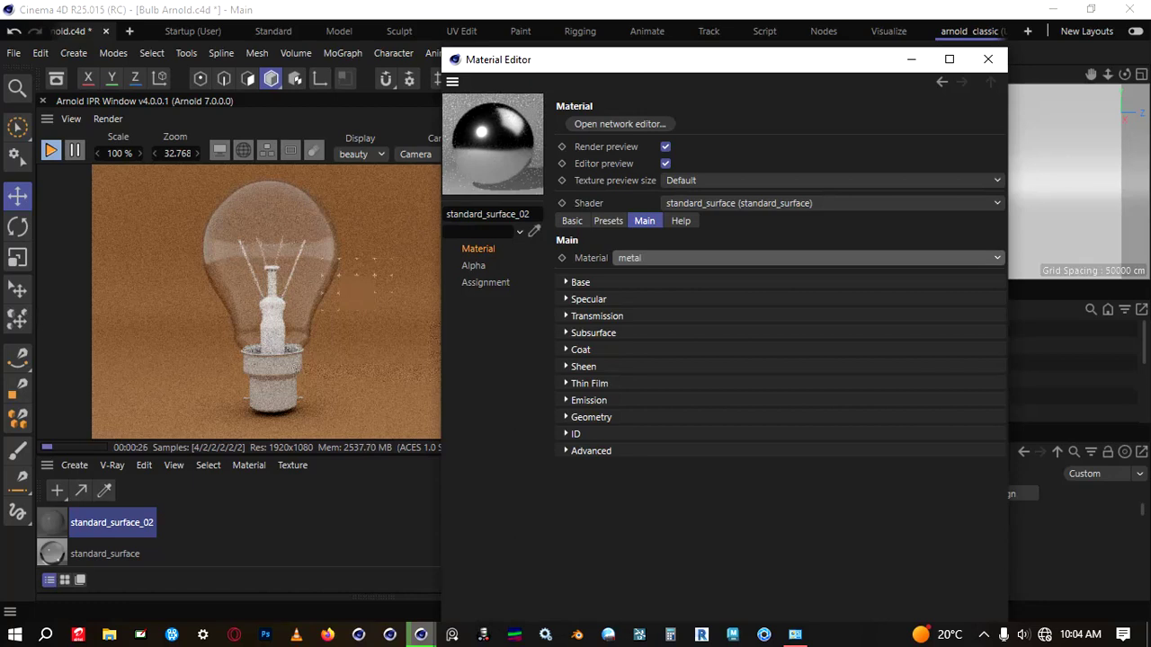
click(578, 282)
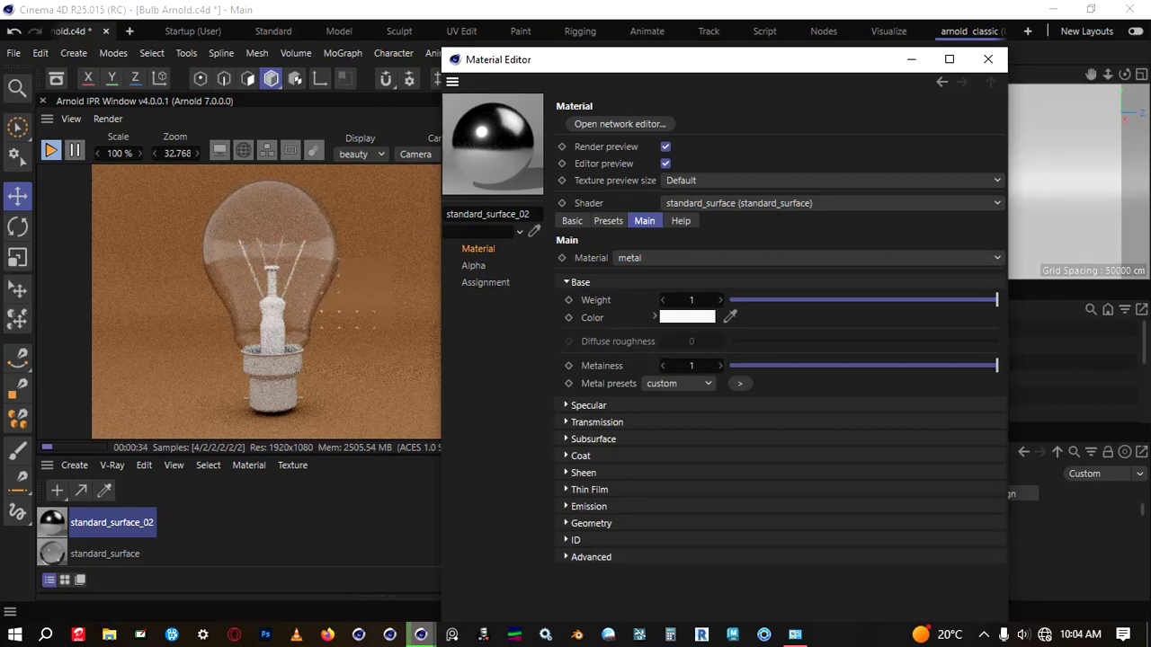
click(679, 384)
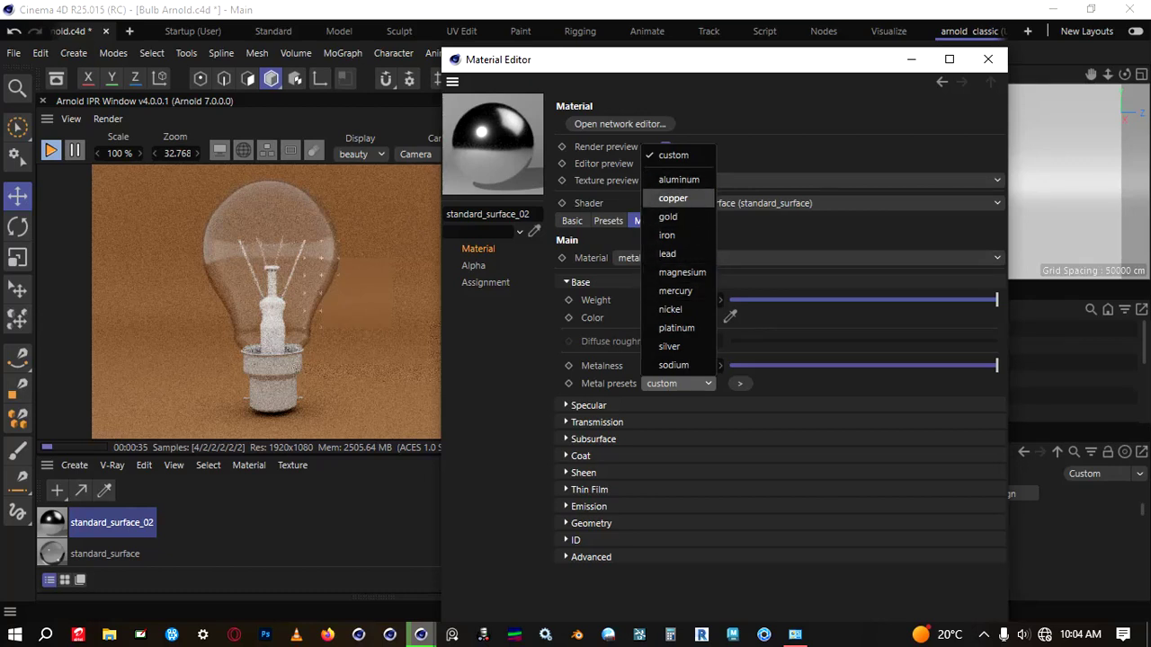
click(675, 234)
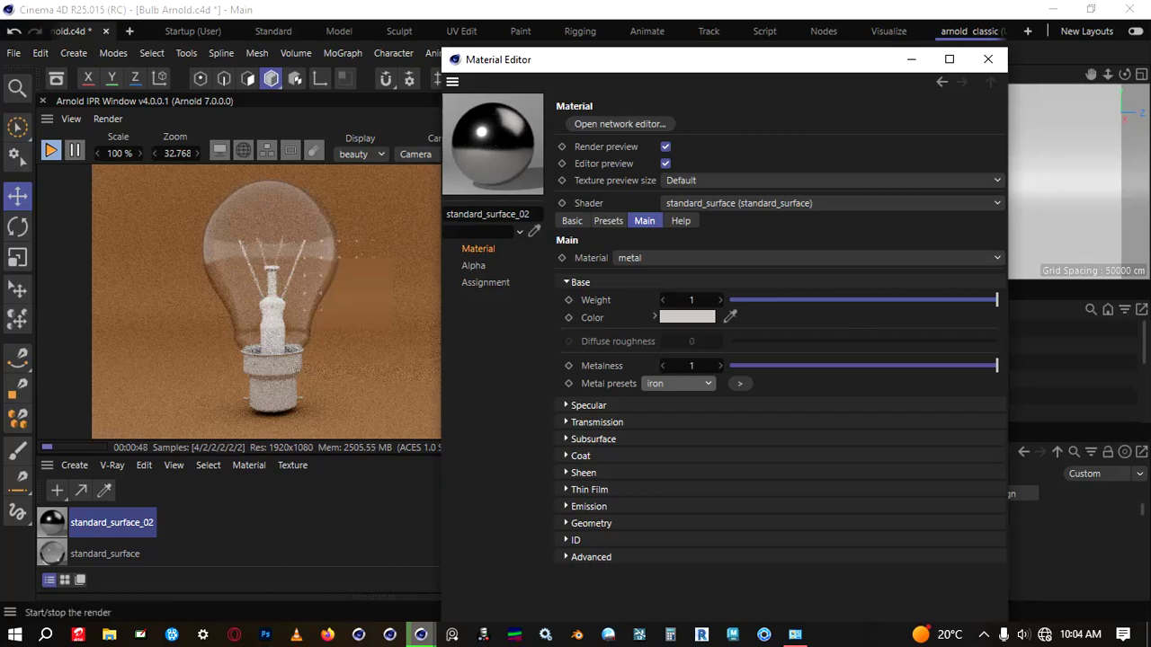
Stop the IPR, apply the iron material to the bulb's base cap and restart the render.
click(50, 150)
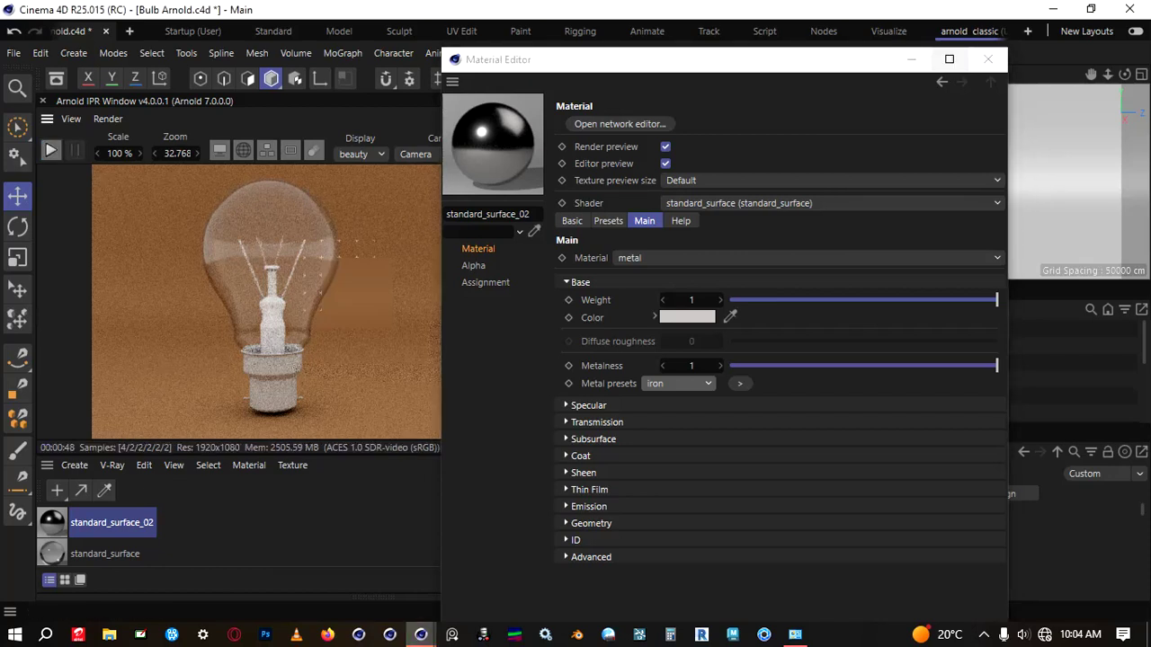
click(912, 59)
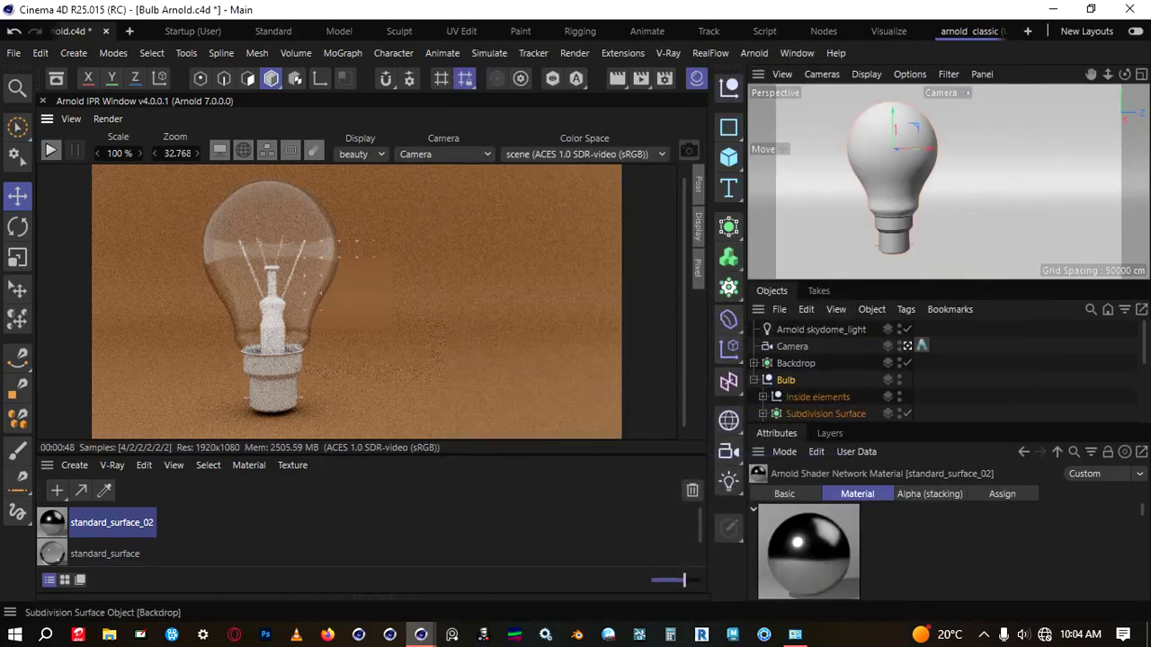
click(892, 184)
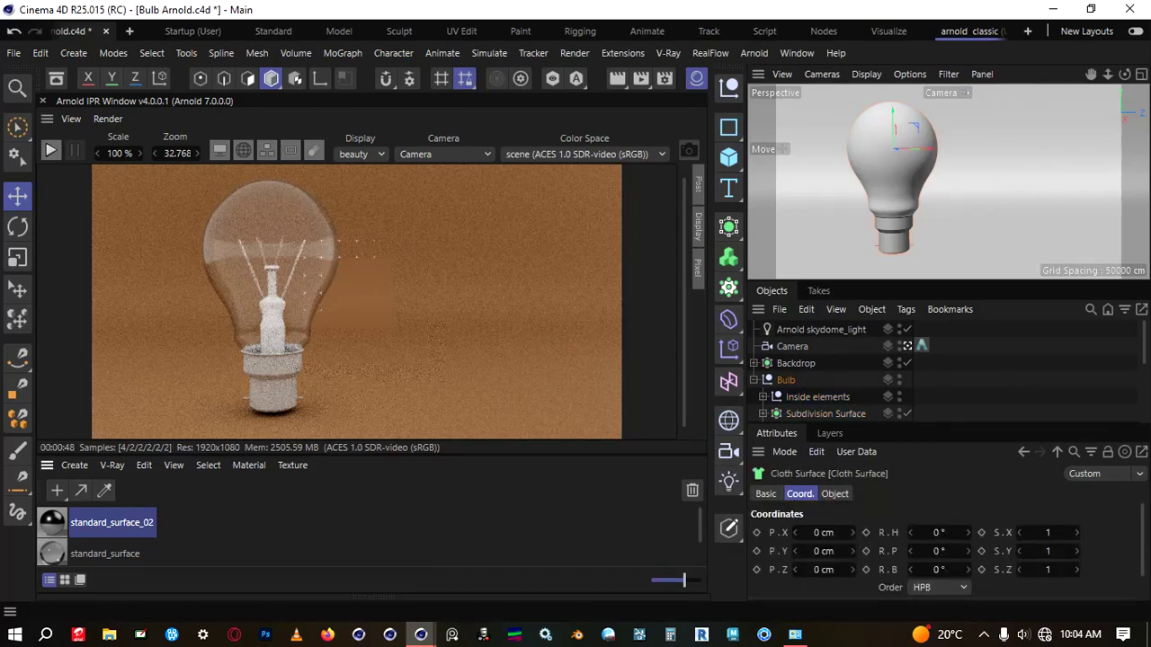
drag(52, 522, 894, 236)
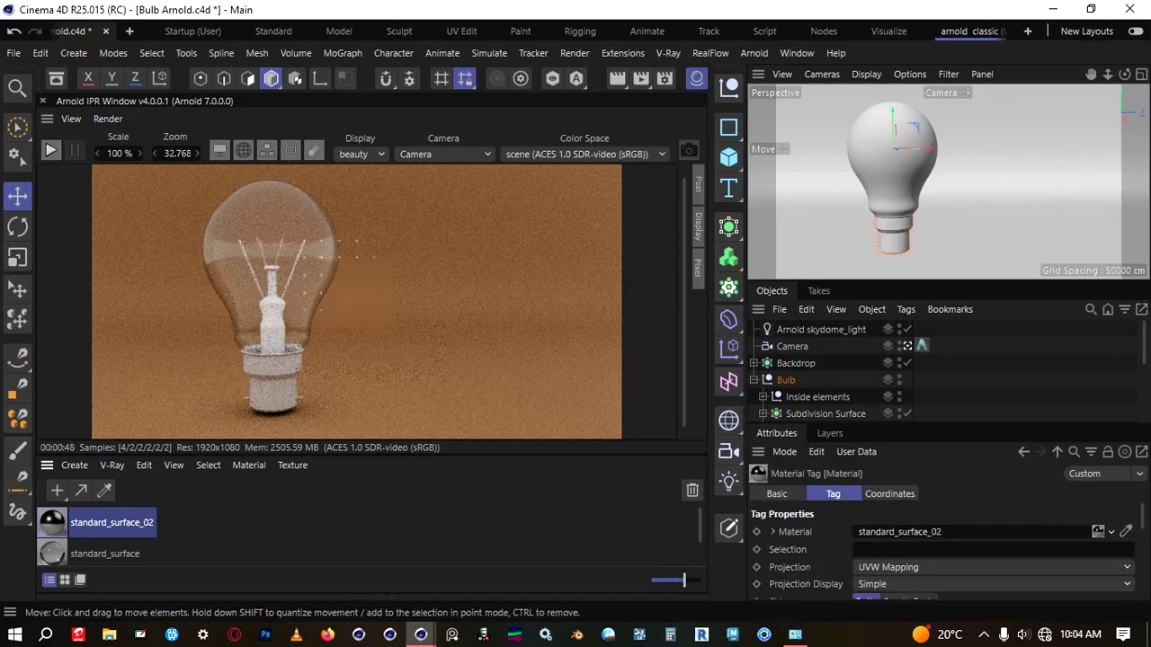
click(50, 154)
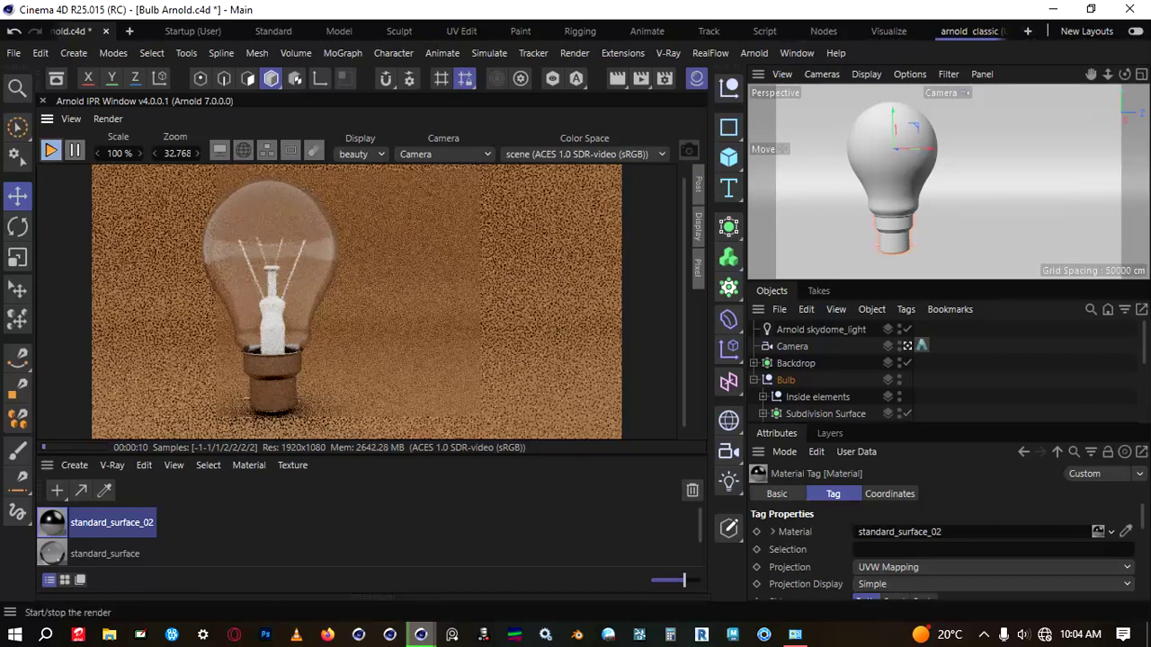
Stop the IPR, pull the camera back until the whole backdrop is in frame, and restart the render.
click(51, 153)
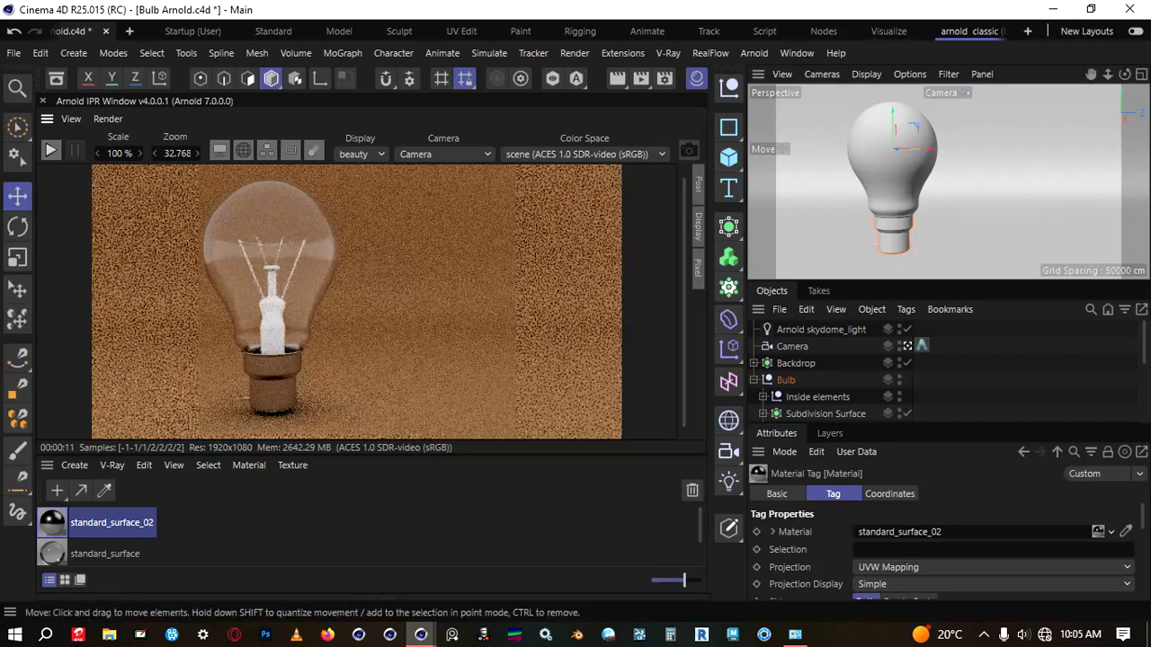
scroll(958, 187, down, 10)
scroll(958, 187, up, 2)
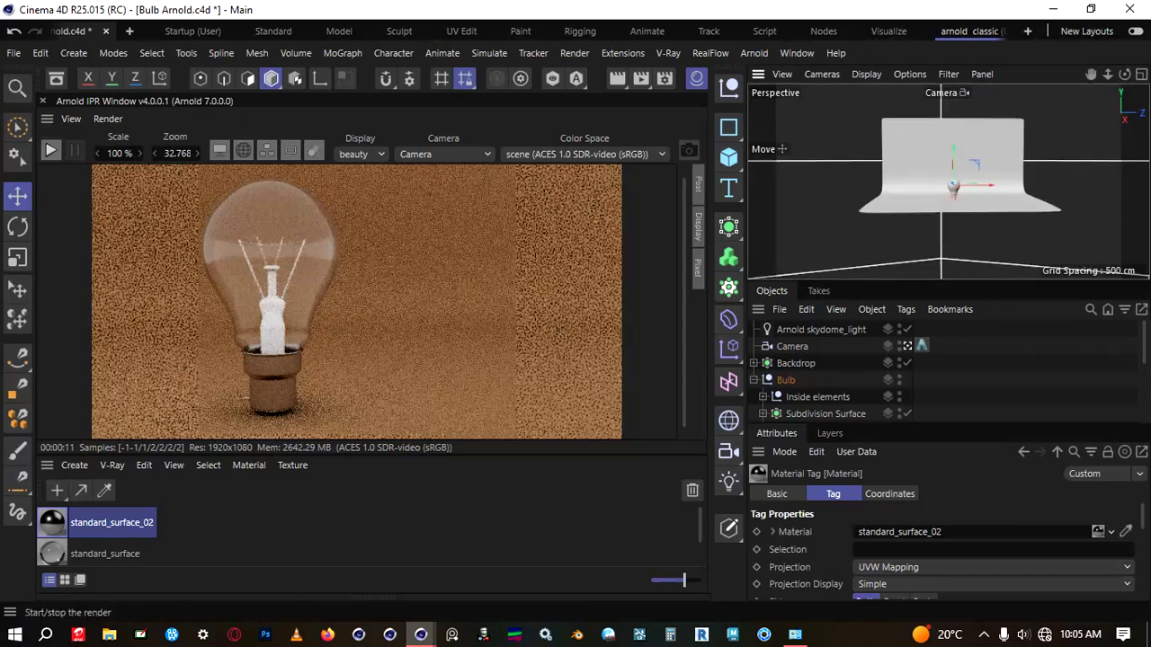
click(51, 150)
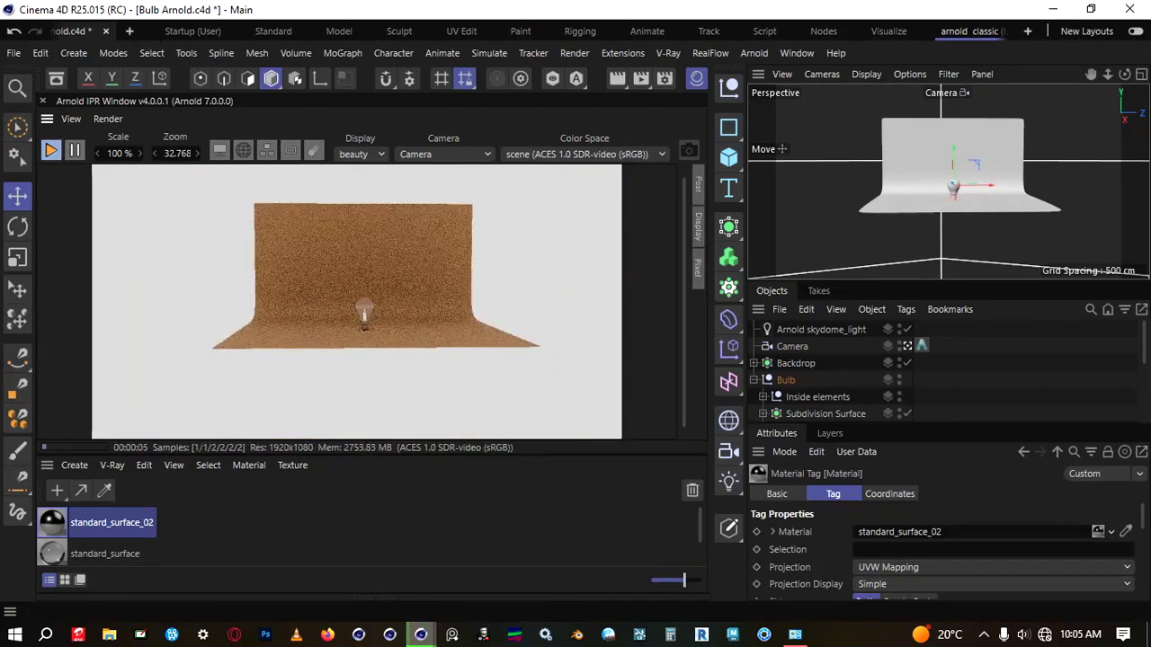
Load brown_photostudio_02_2k.exr as the skydome light's color texture, copying the image to the project location.
click(821, 330)
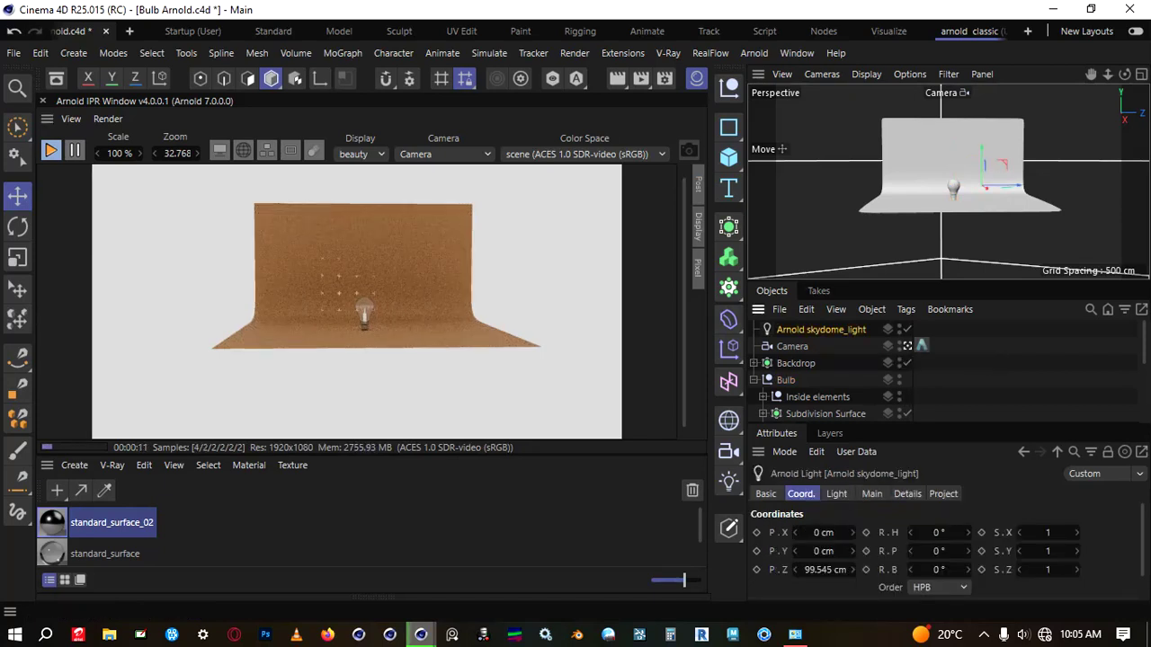
click(836, 493)
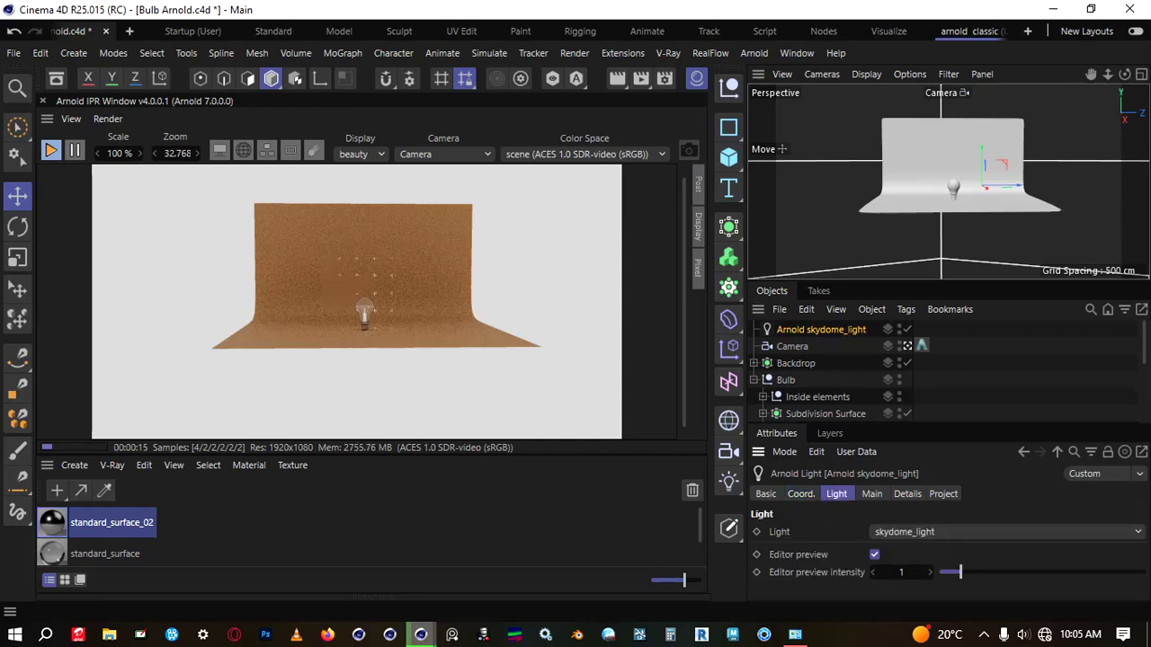
click(871, 493)
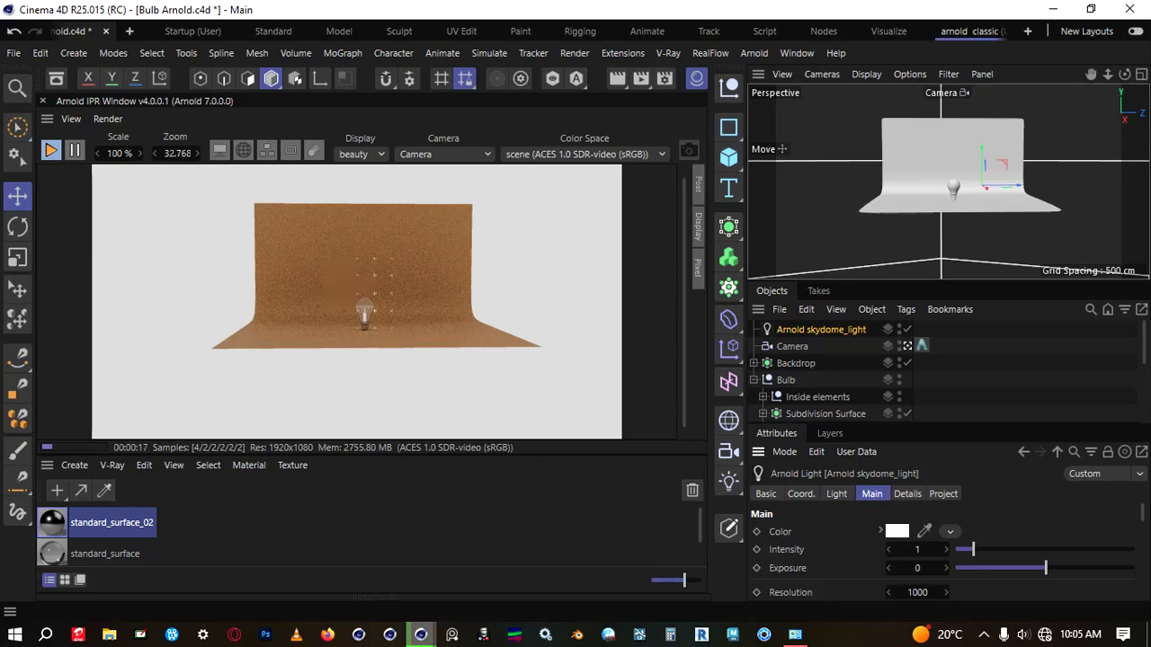
click(950, 531)
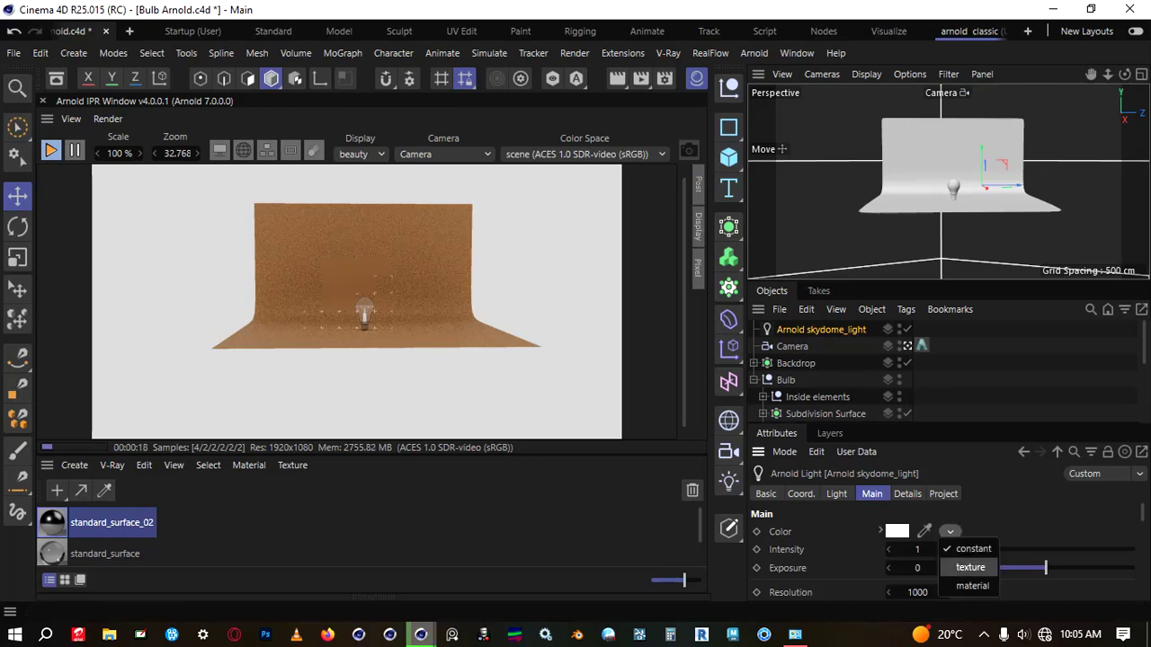
click(969, 566)
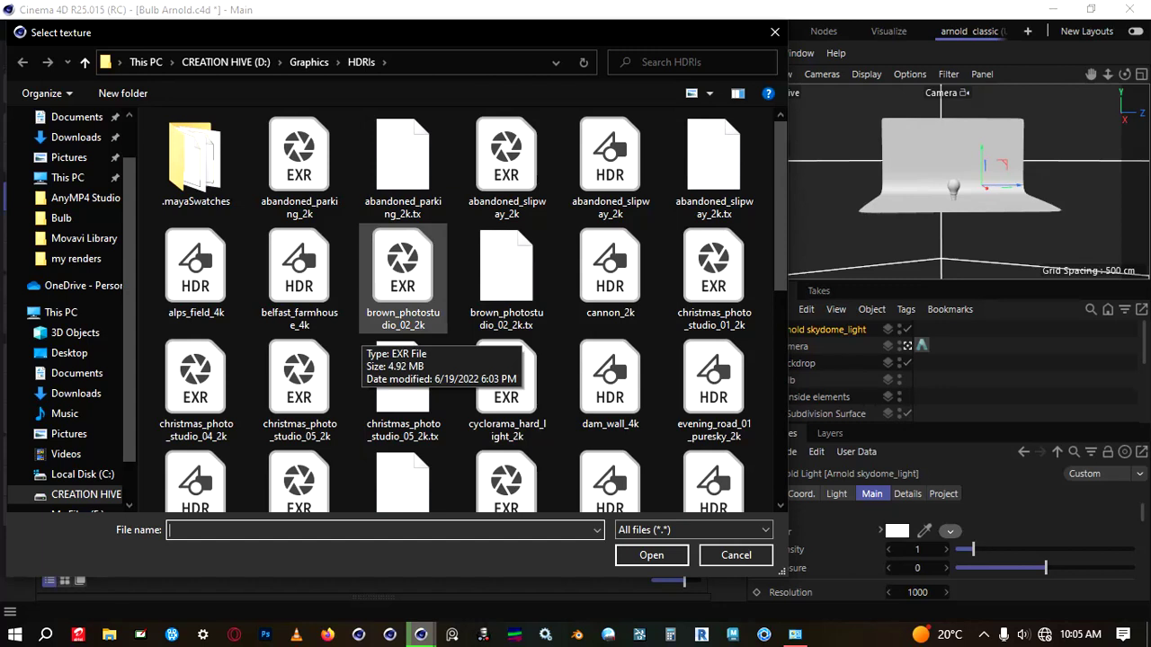
double_click(400, 325)
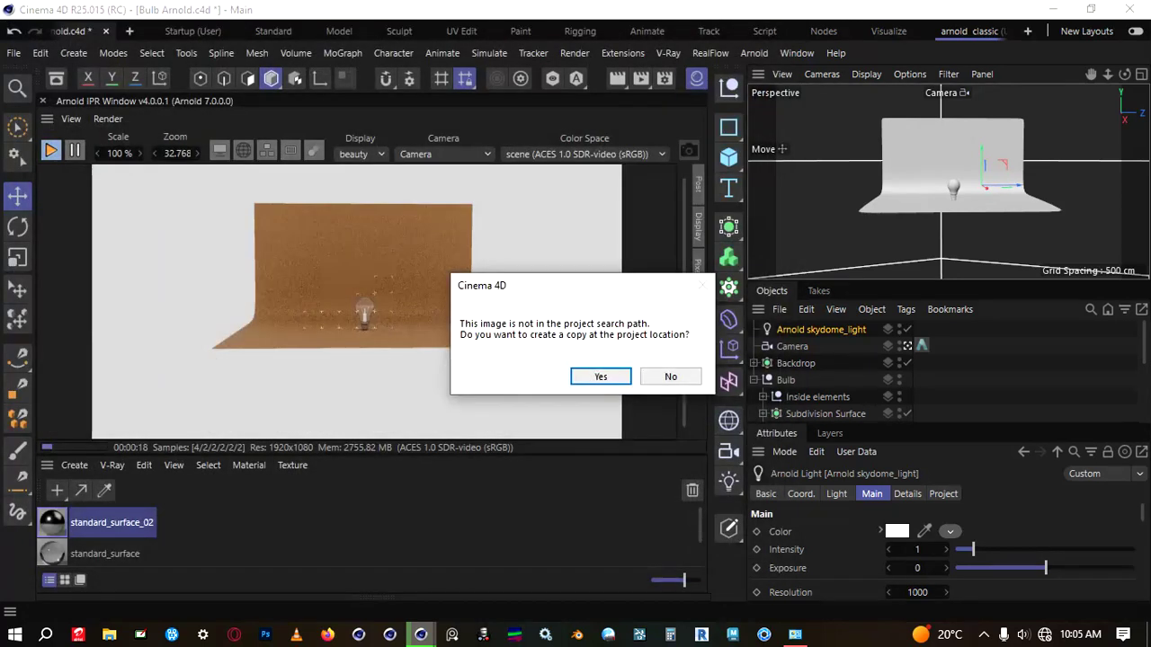
key(Return)
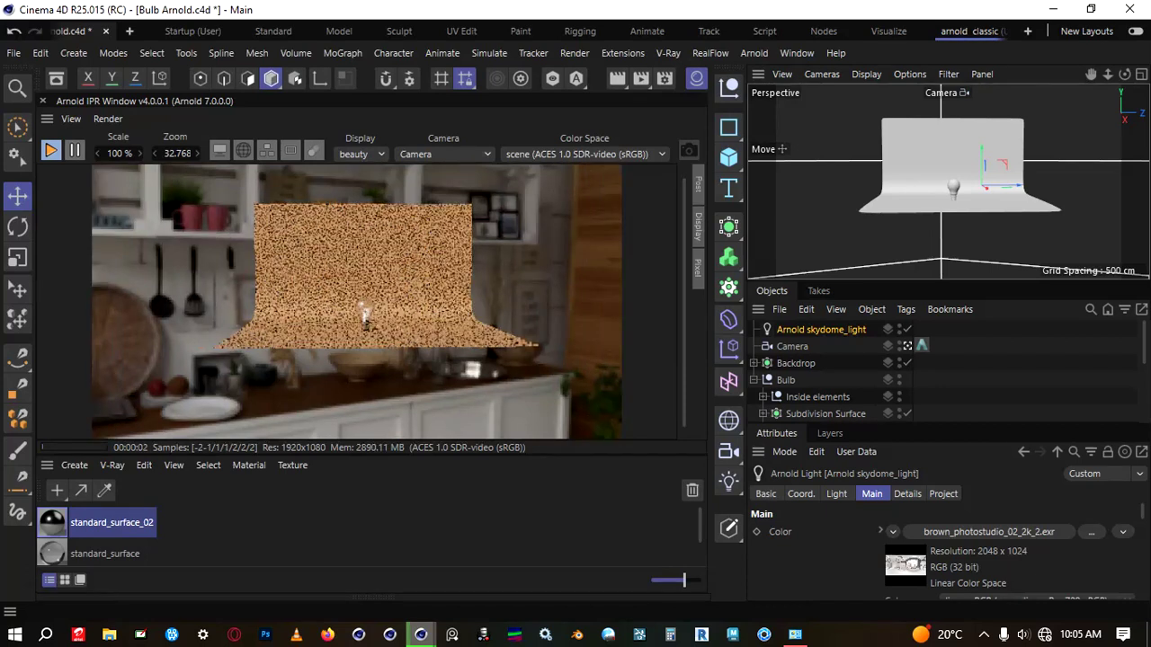
scroll(364, 309, up, 1)
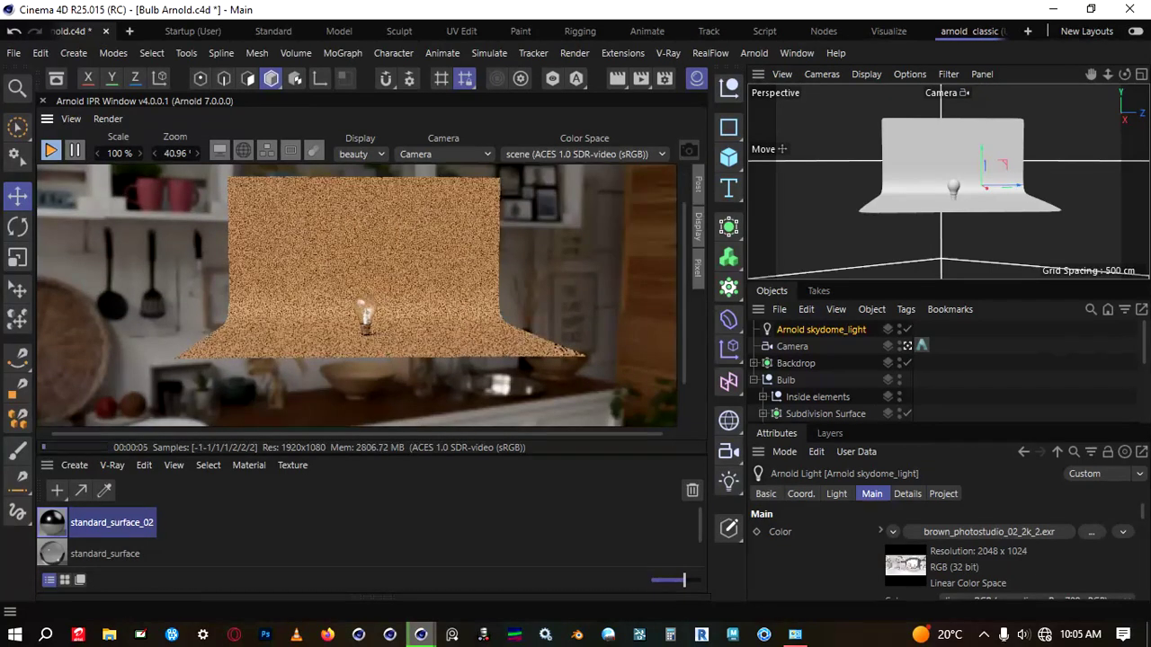
scroll(364, 308, down, 1)
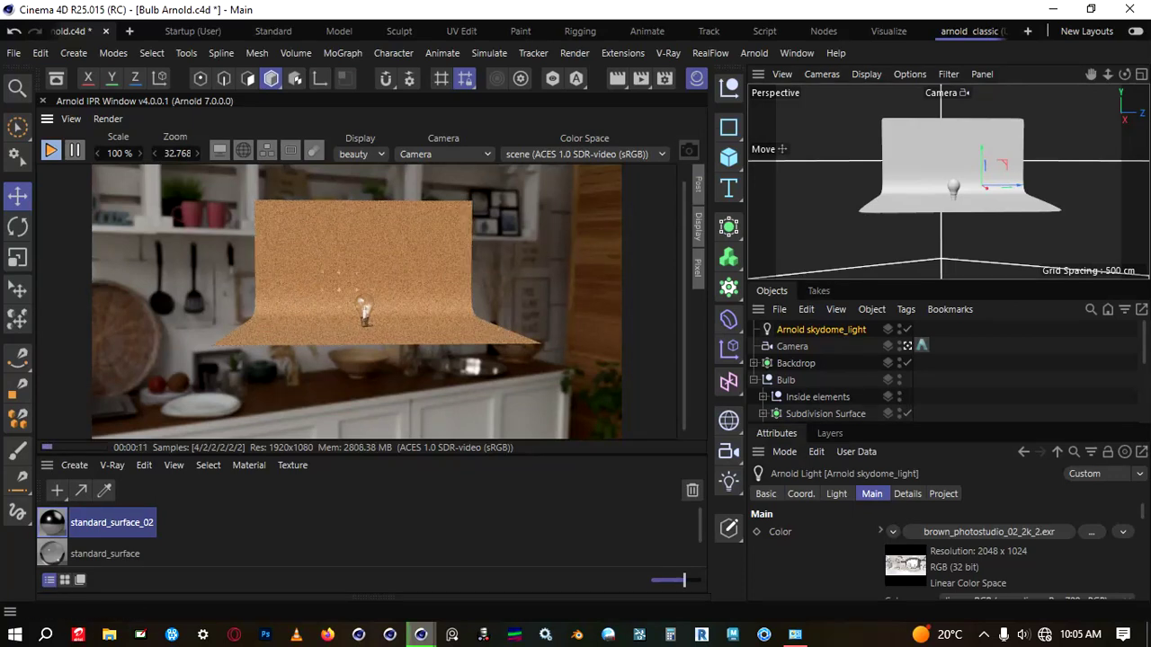
Set the skydome light's Camera contribution to 0 to hide the HDRI image behind the scene.
drag(946, 423, 946, 320)
scroll(944, 494, down, 4)
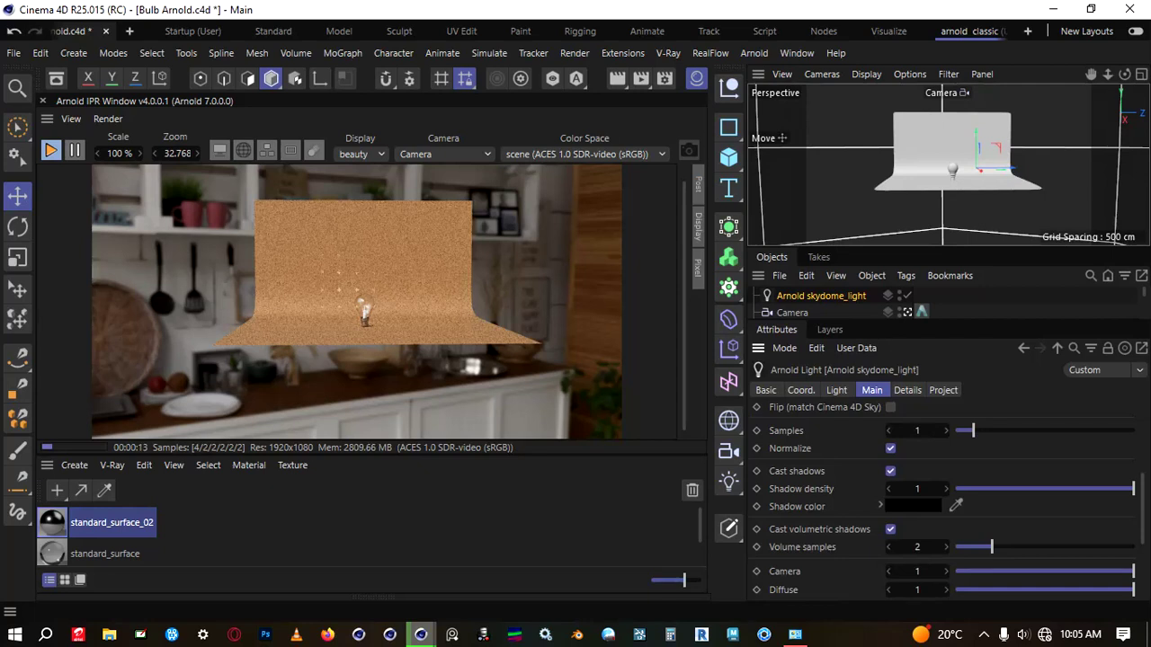
scroll(944, 503, down, 3)
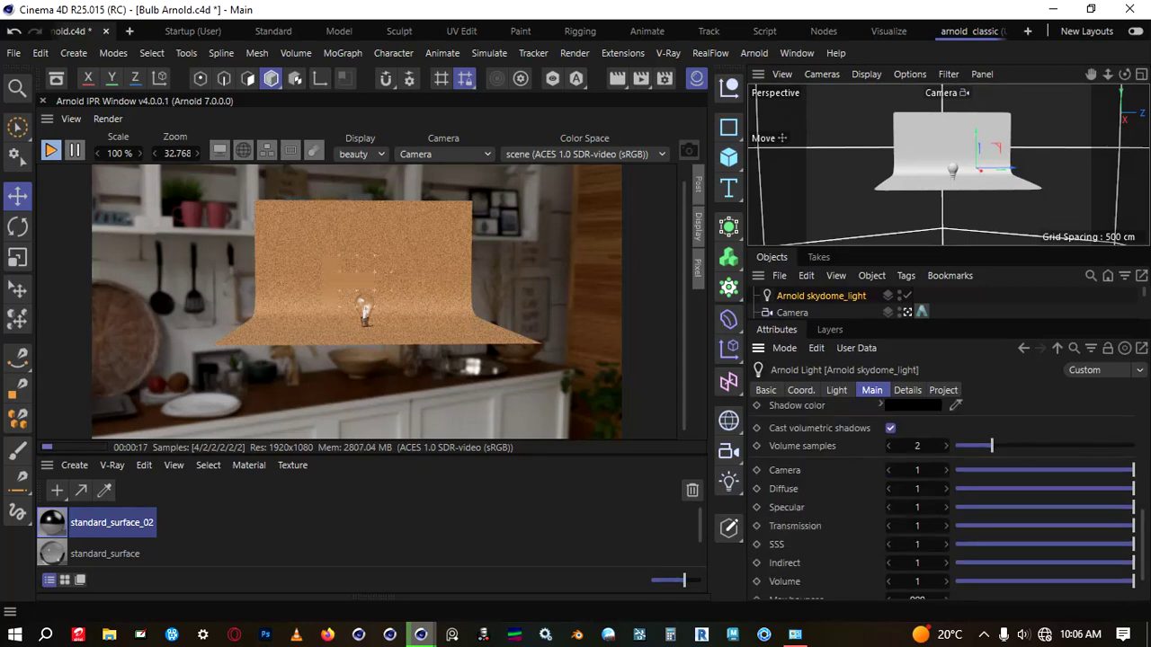
drag(1133, 470, 1053, 471)
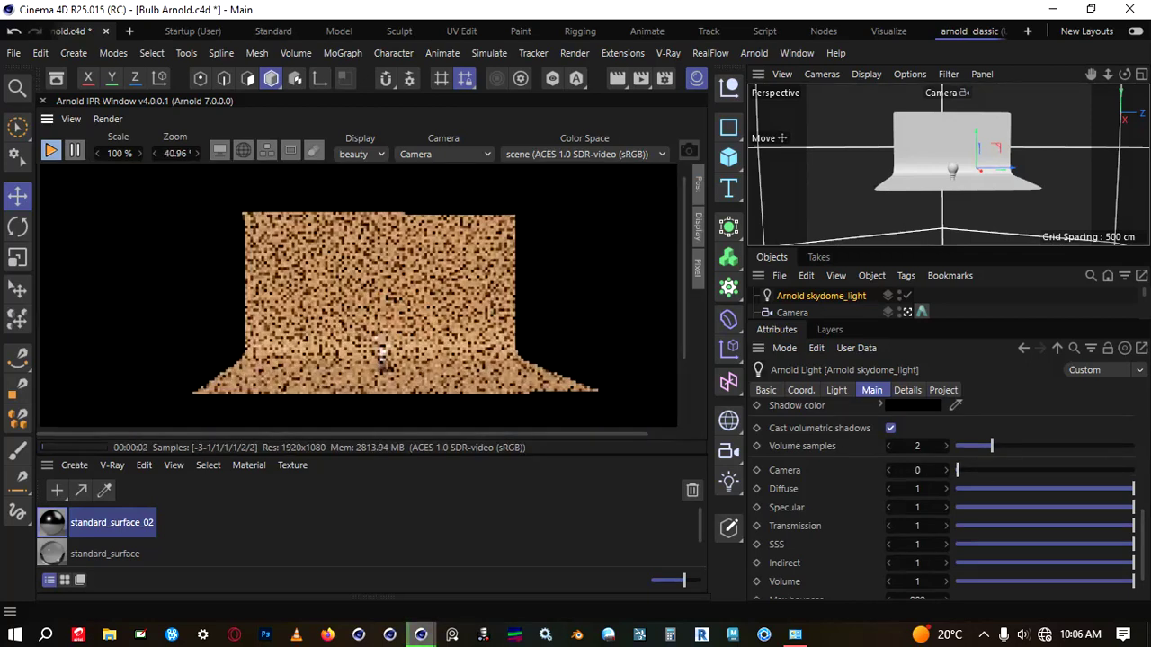
Bring the camera in close on the bulb and frame the whole bulb left of the image centre.
scroll(369, 315, down, 2)
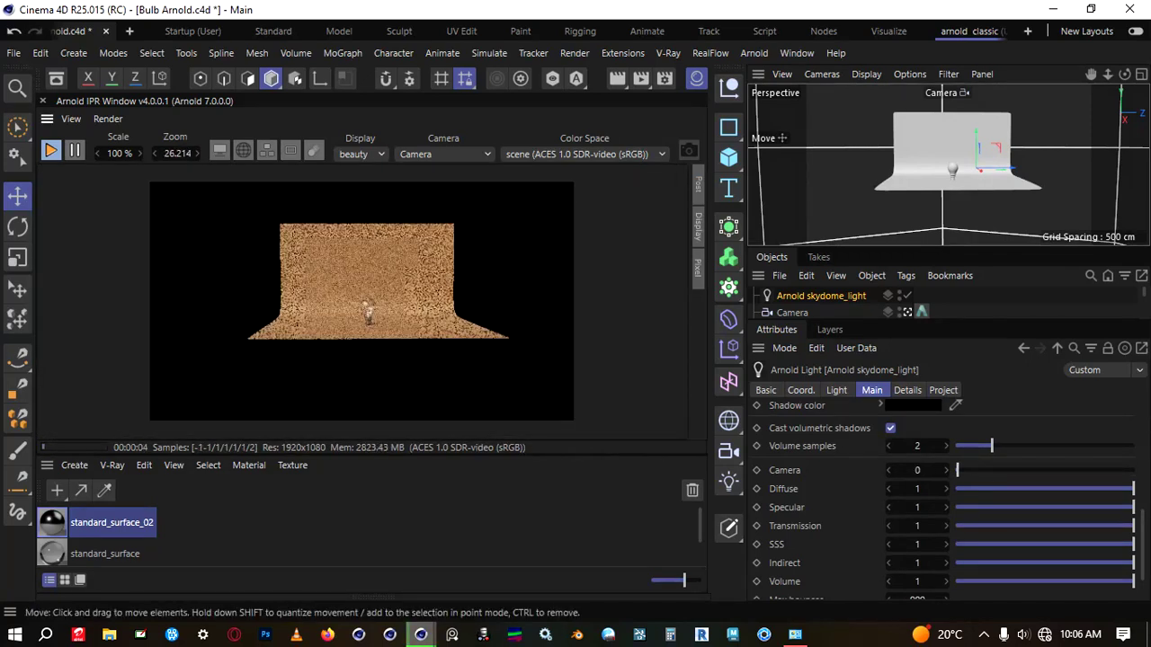
scroll(937, 168, up, 8)
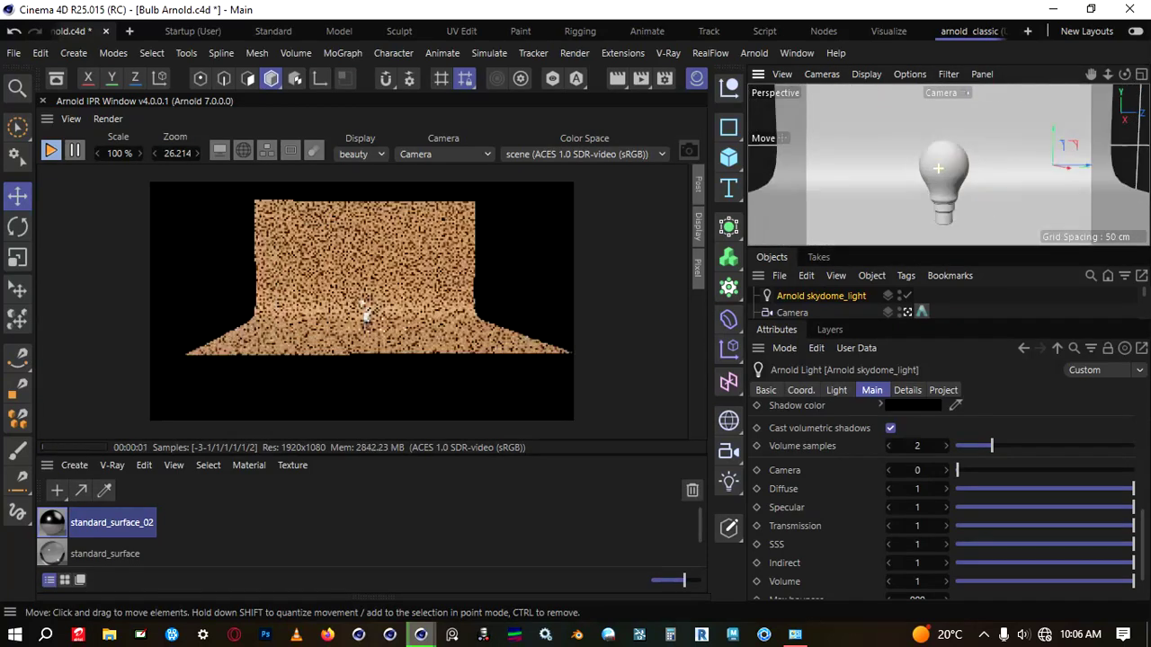
scroll(937, 168, up, 6)
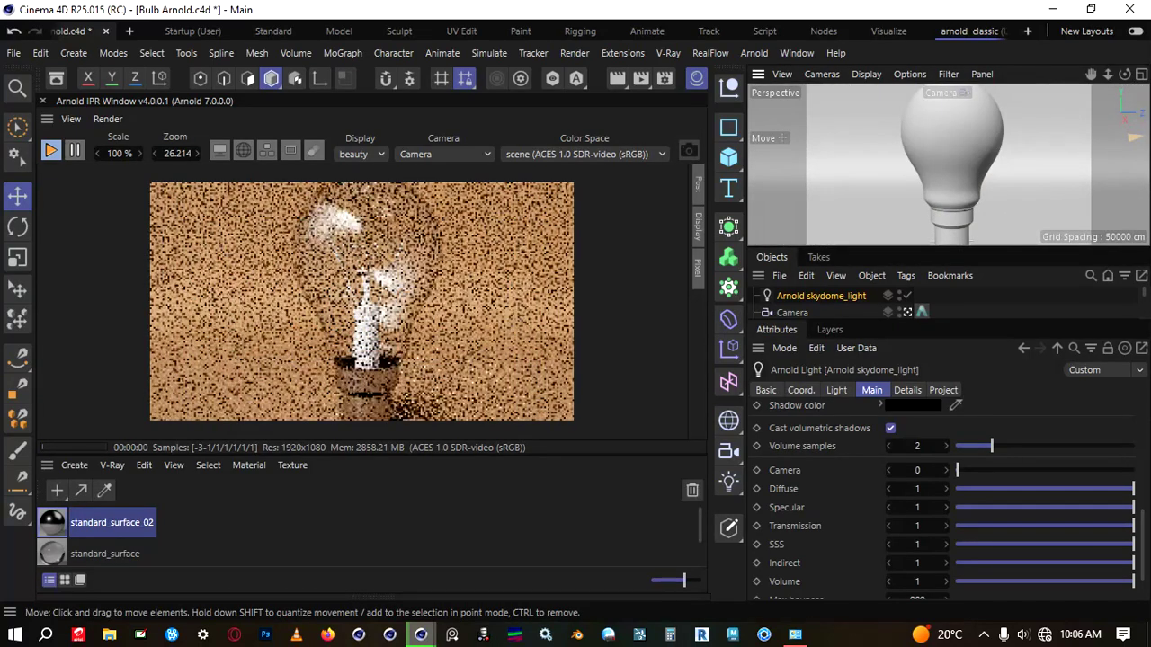
scroll(937, 168, down, 3)
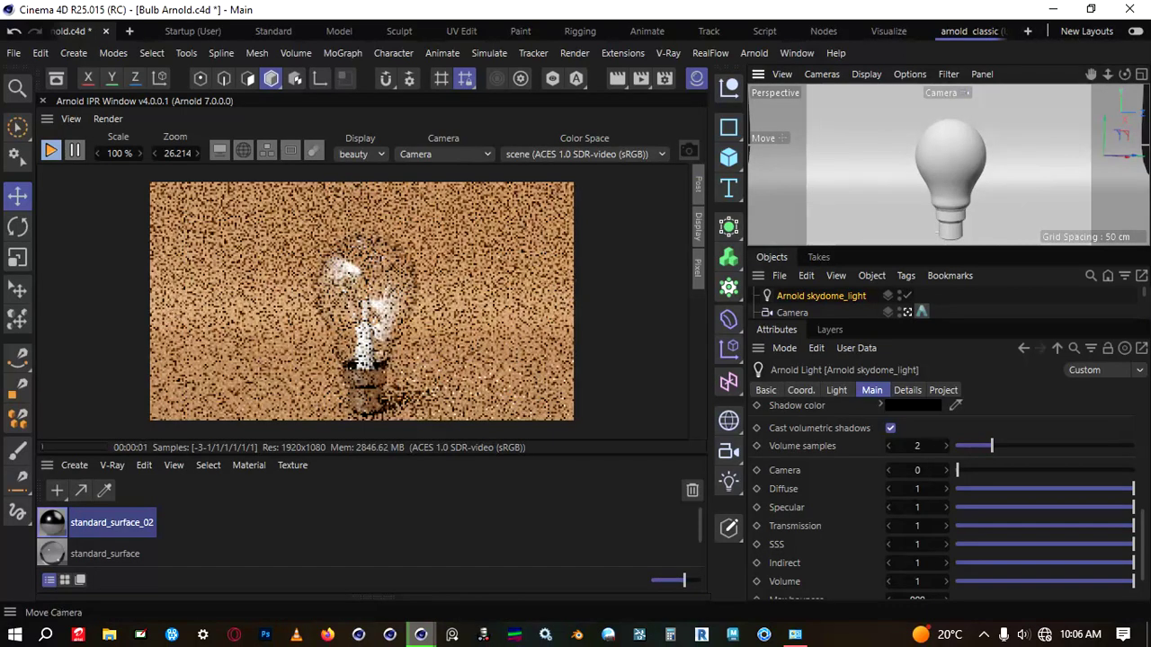
drag(1090, 74, 1049, 59)
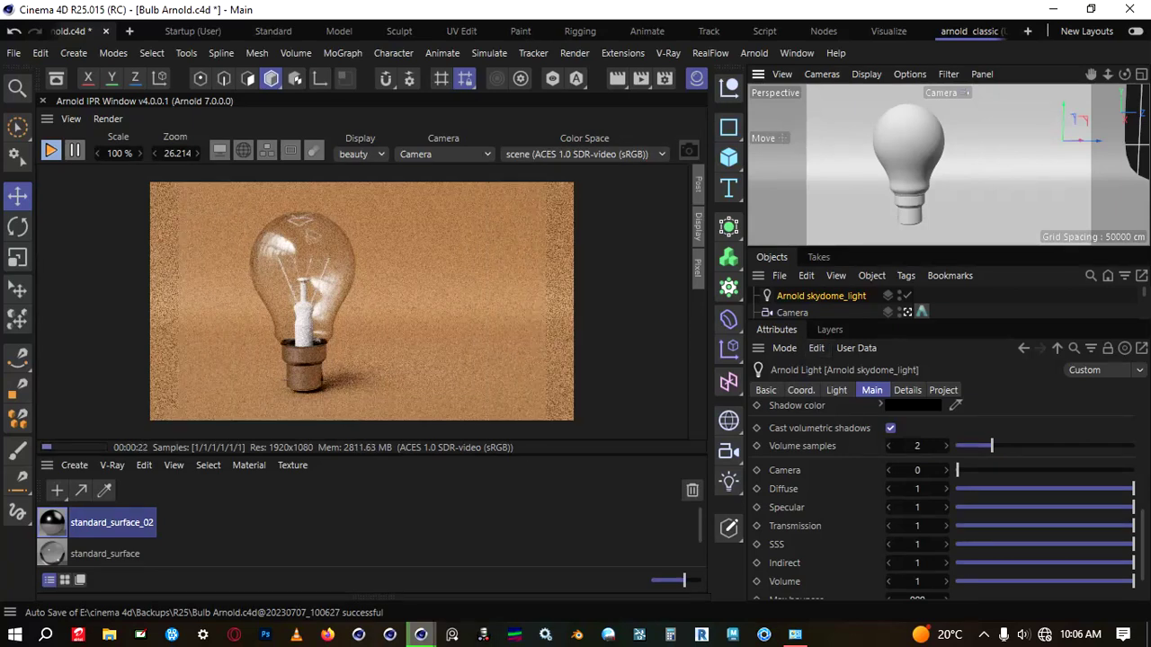
Expand the bulb's Inside elements group and select the Cylinder under its Subdivision Surface.
drag(816, 321, 817, 491)
scroll(834, 428, down, 2)
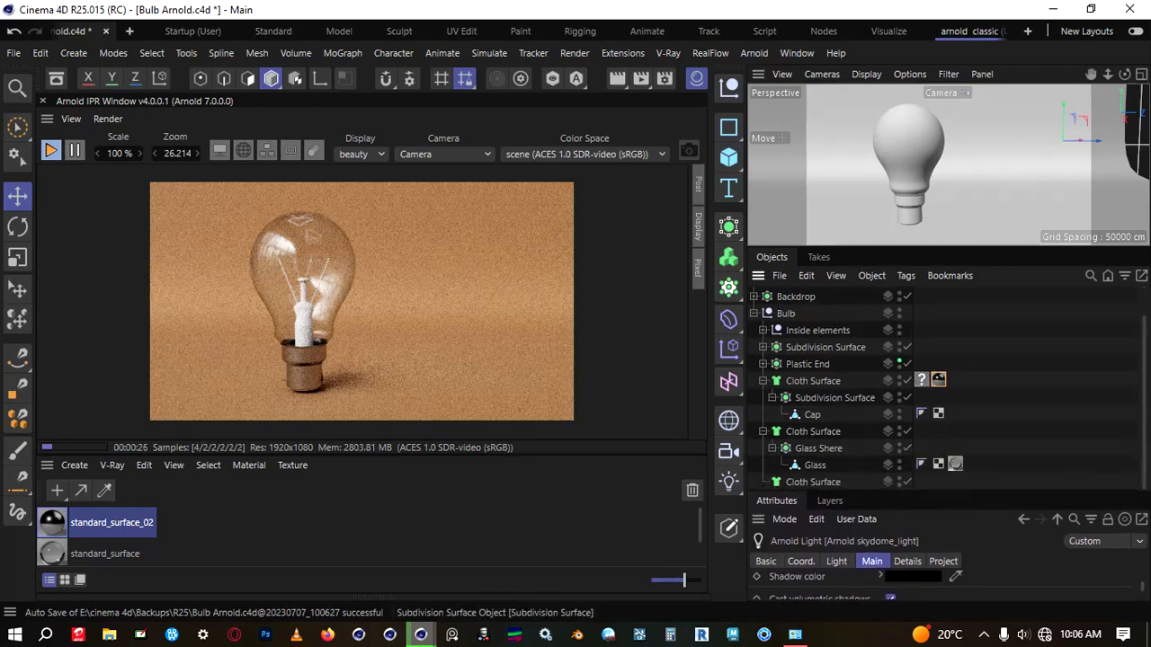
scroll(834, 397, up, 2)
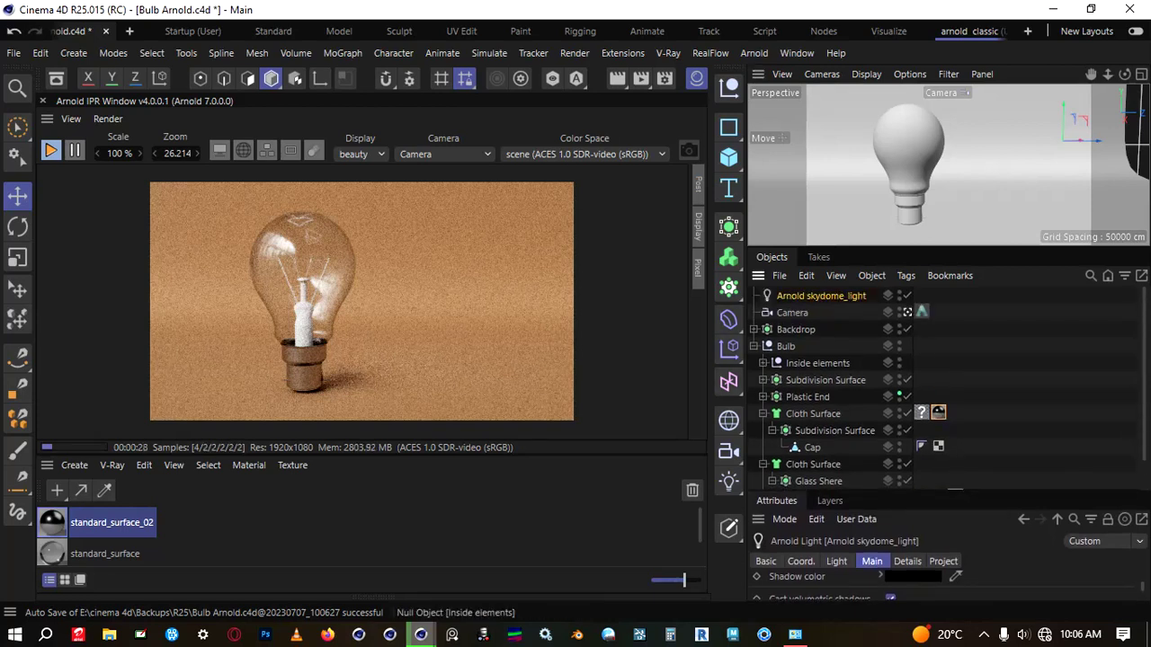
click(763, 363)
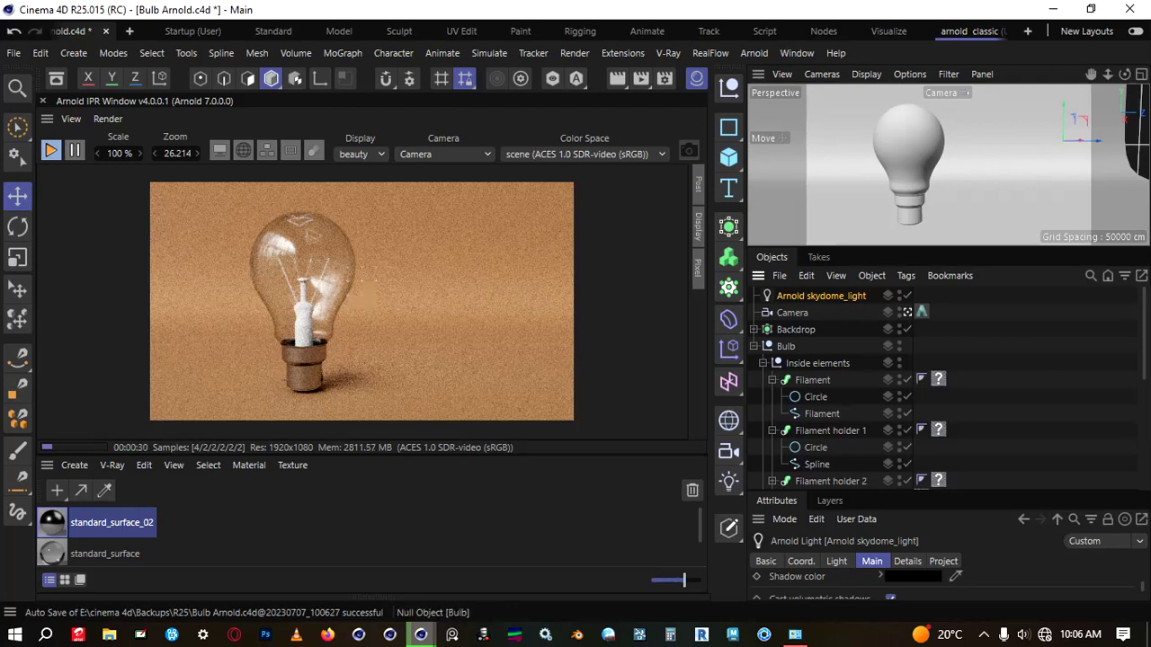
scroll(822, 413, down, 3)
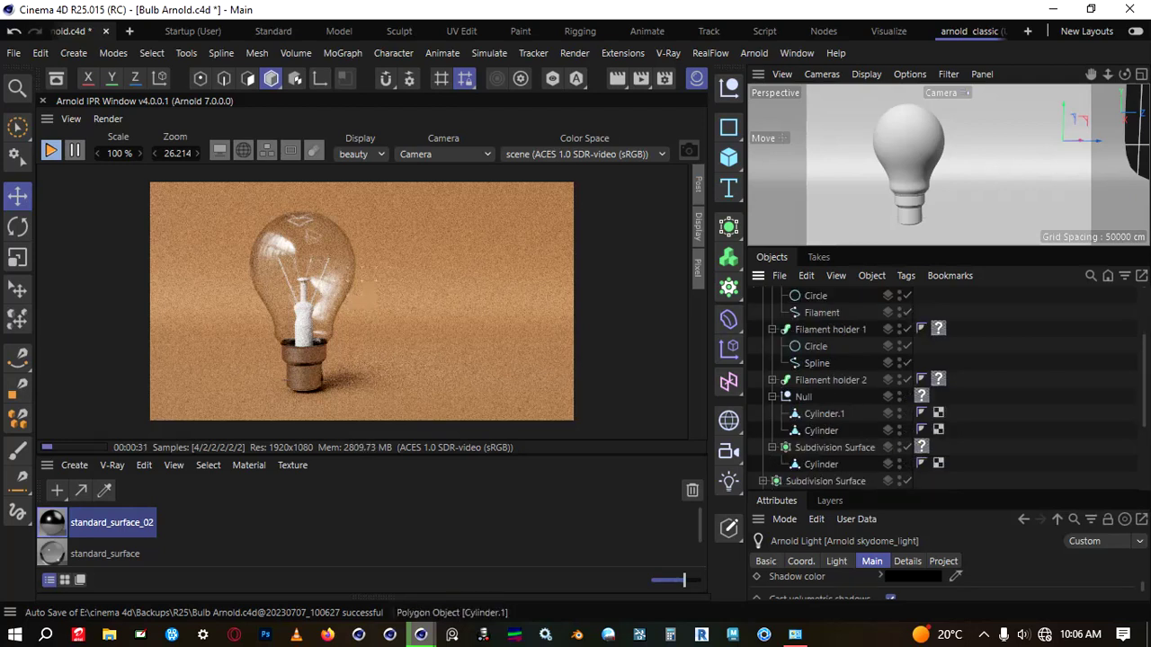
scroll(821, 414, down, 2)
scroll(822, 413, up, 2)
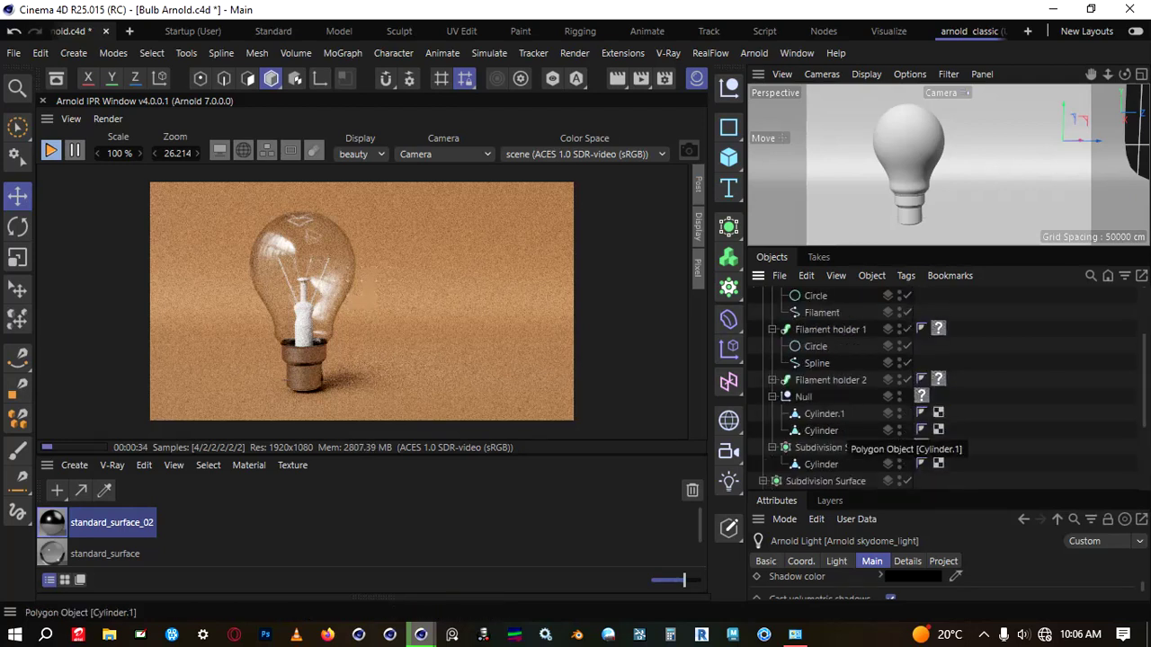
scroll(821, 413, down, 3)
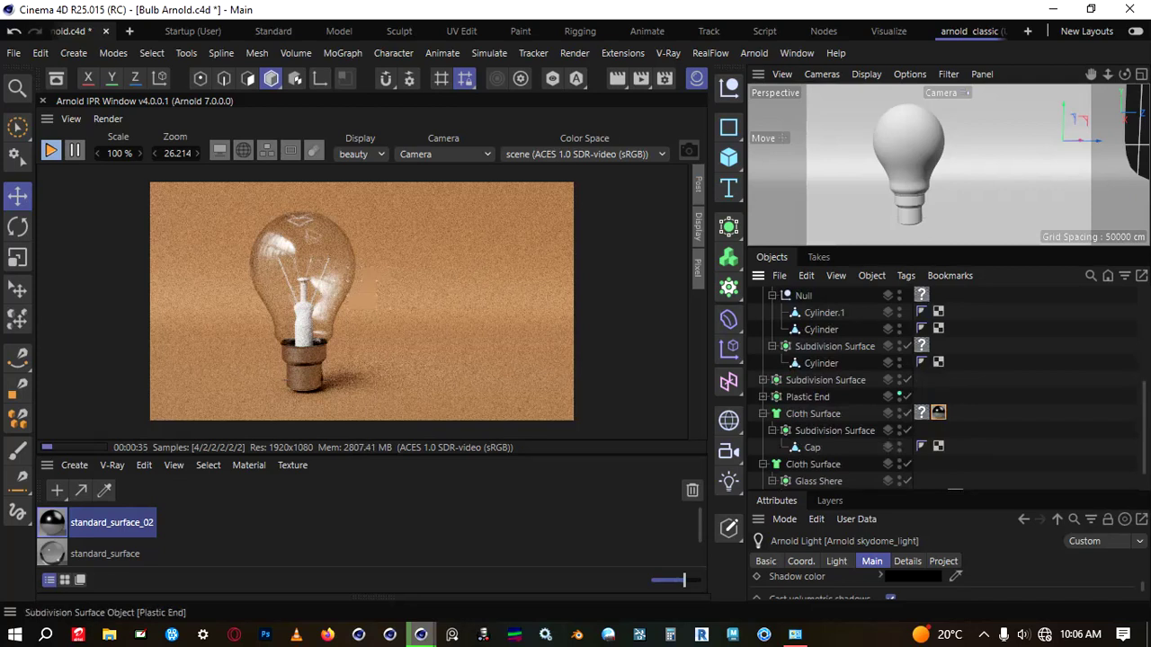
click(821, 364)
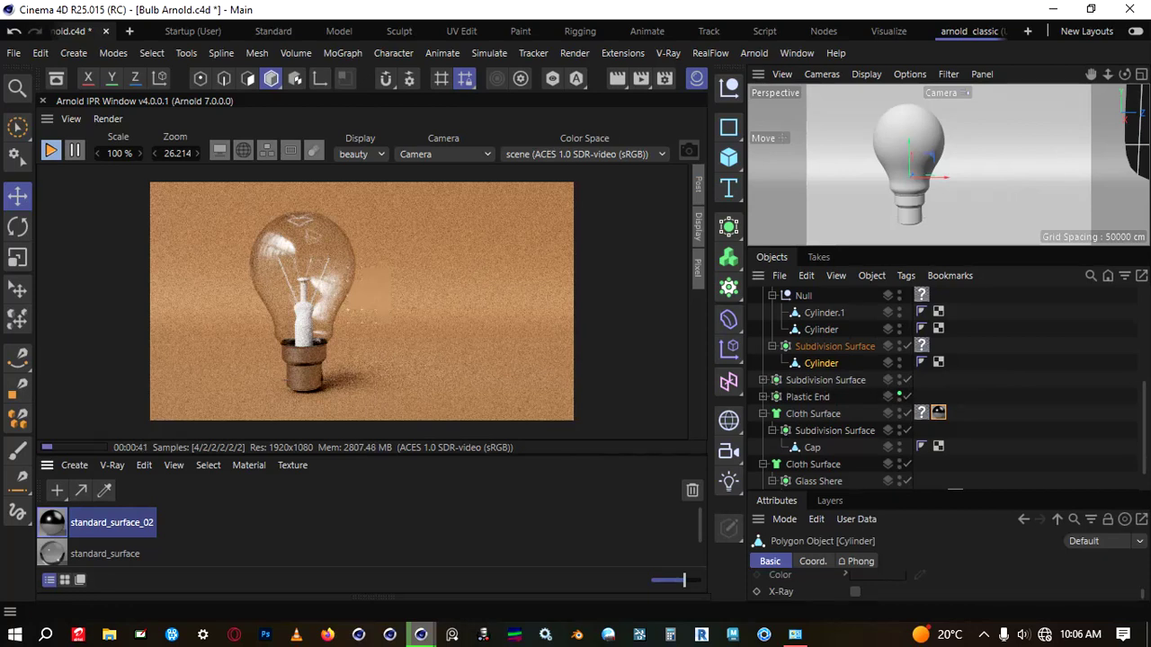
Try the glass standard_surface material on the Cap object and undo the assignment.
drag(51, 553, 813, 449)
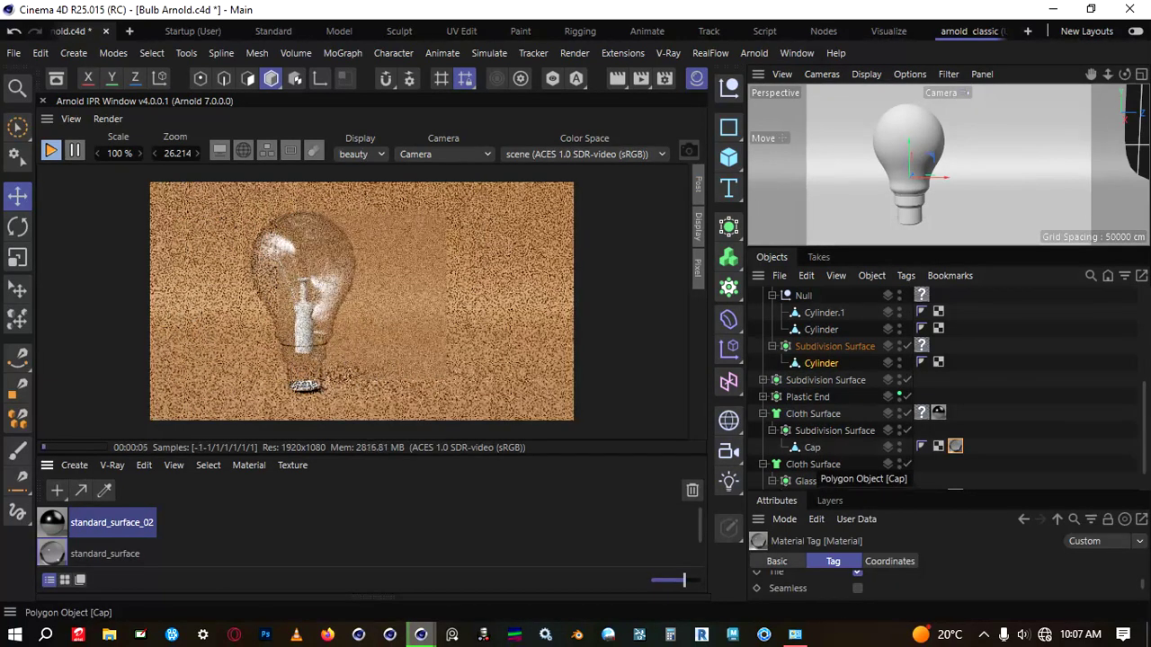
key(ctrl+z)
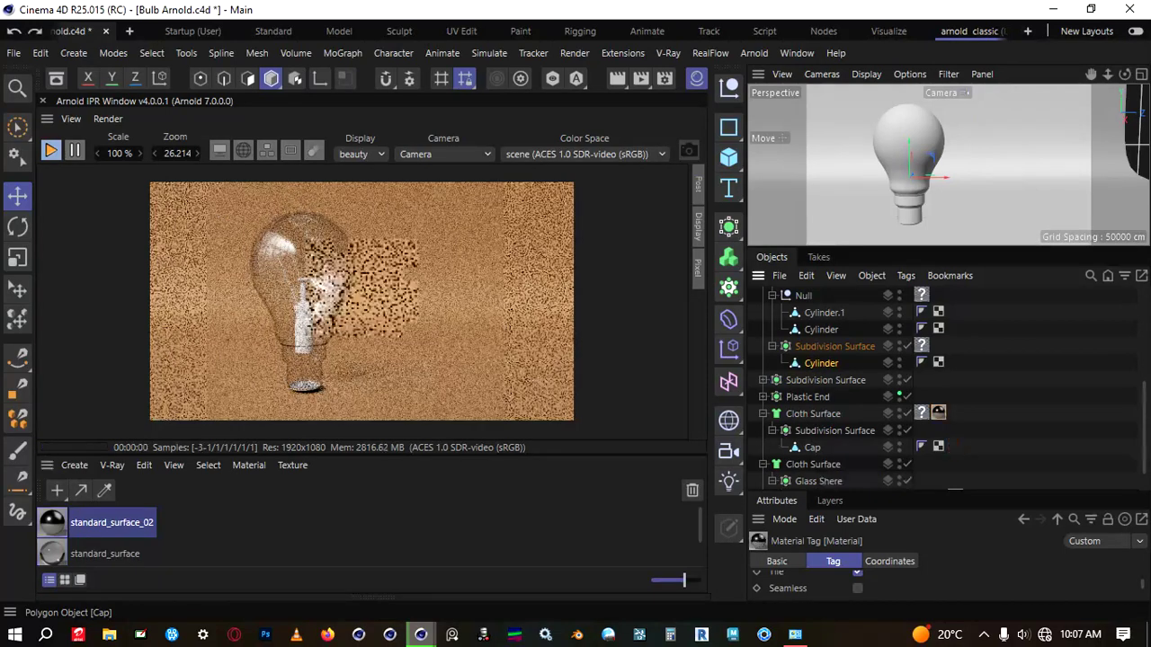
Collapse the Cap's Cloth Surface and apply the glass standard_surface material to the inner Cylinder under Subdivision Surface.
click(763, 414)
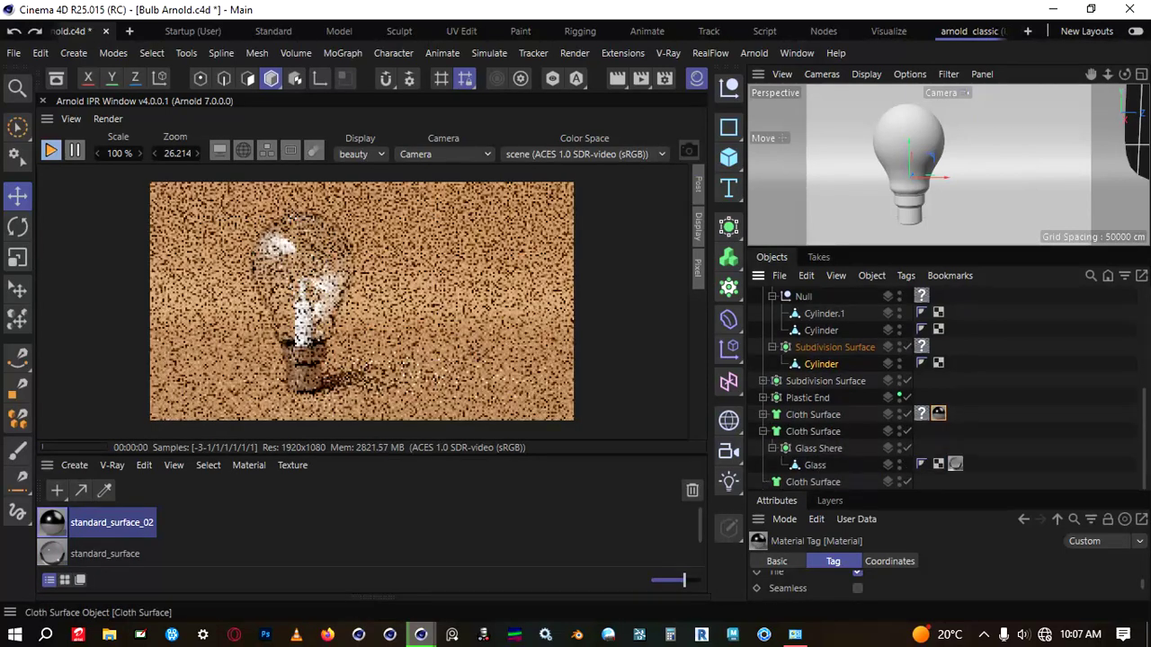
drag(1143, 438, 1143, 429)
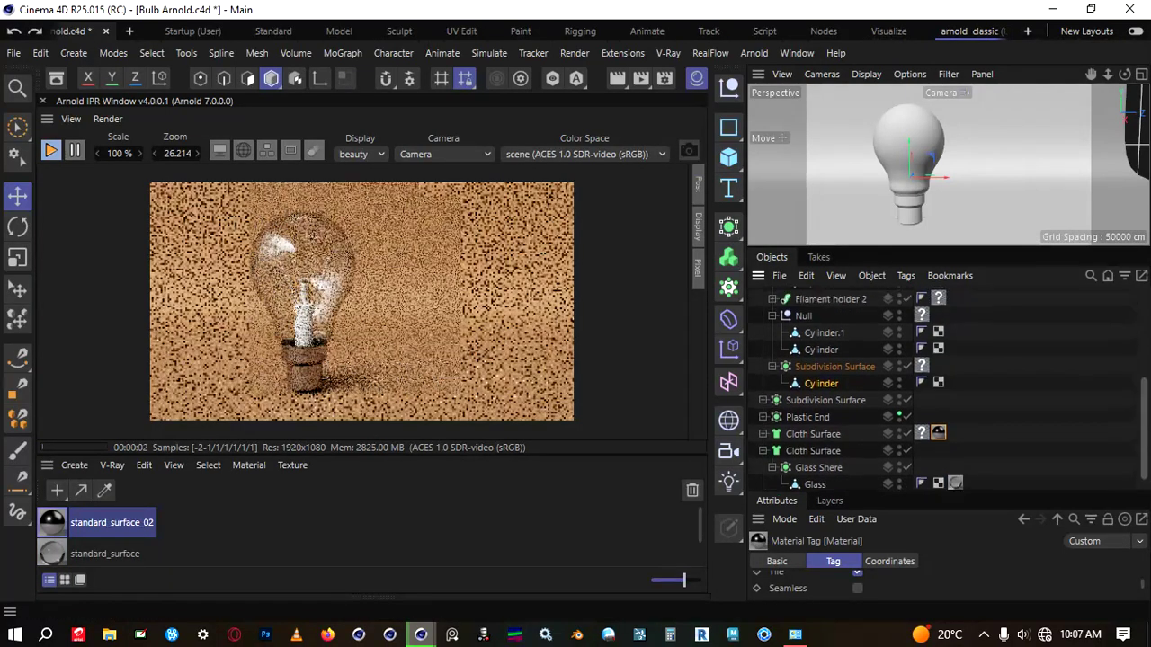
scroll(899, 386, up, 3)
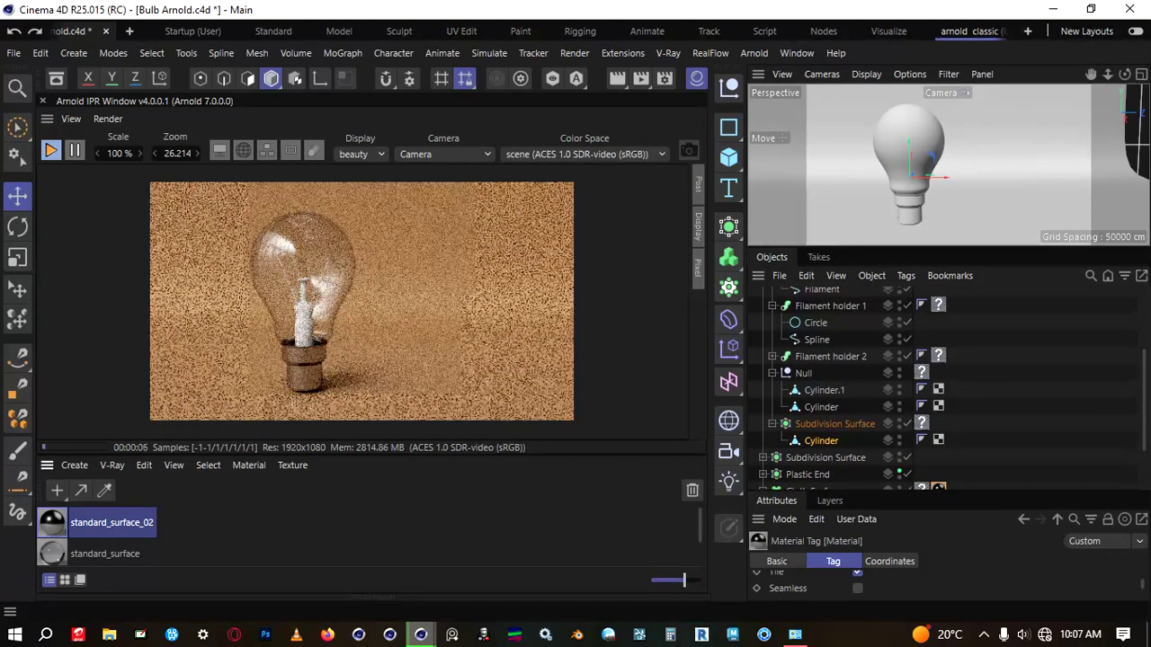
drag(52, 553, 820, 441)
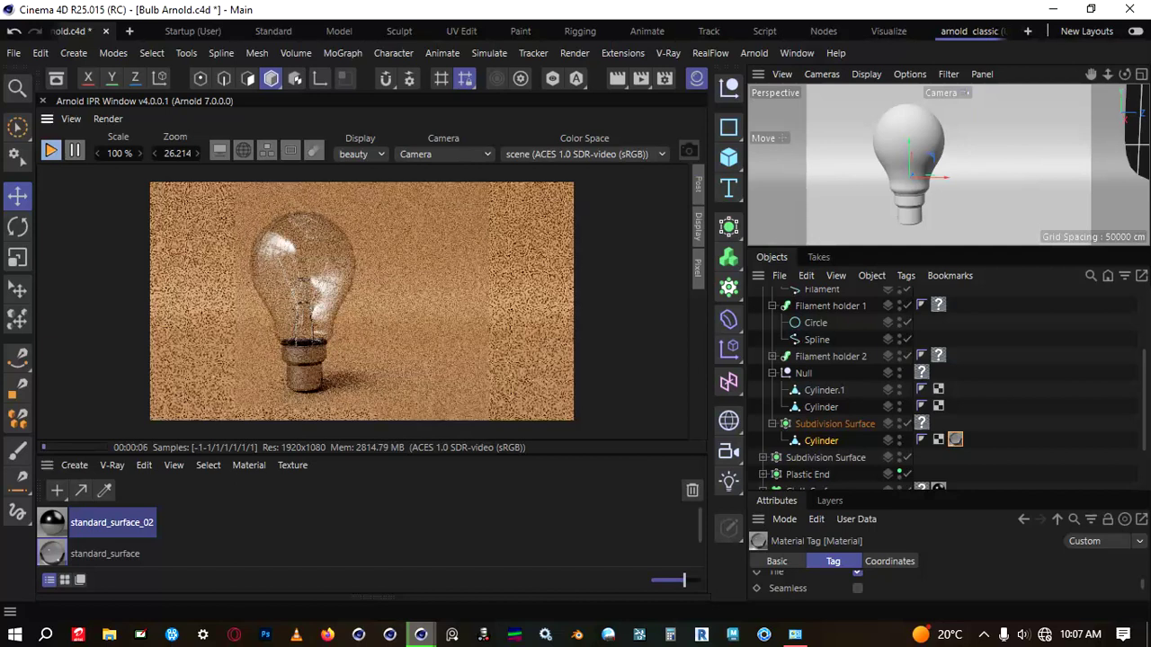
scroll(383, 296, up, 2)
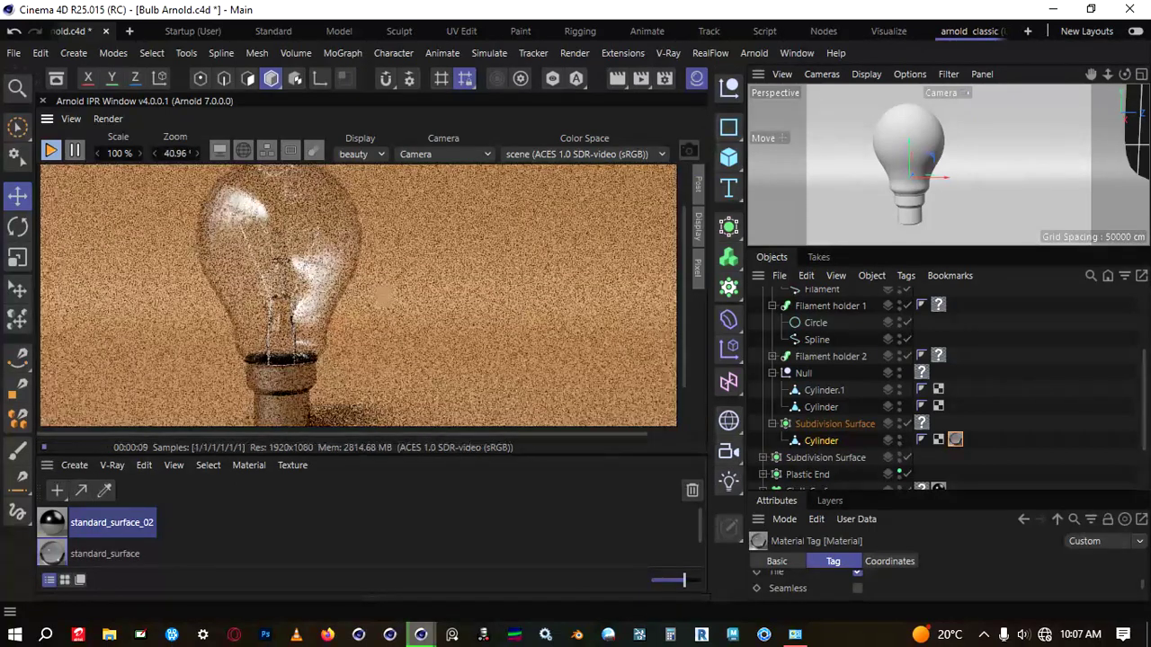
scroll(971, 229, down, 5)
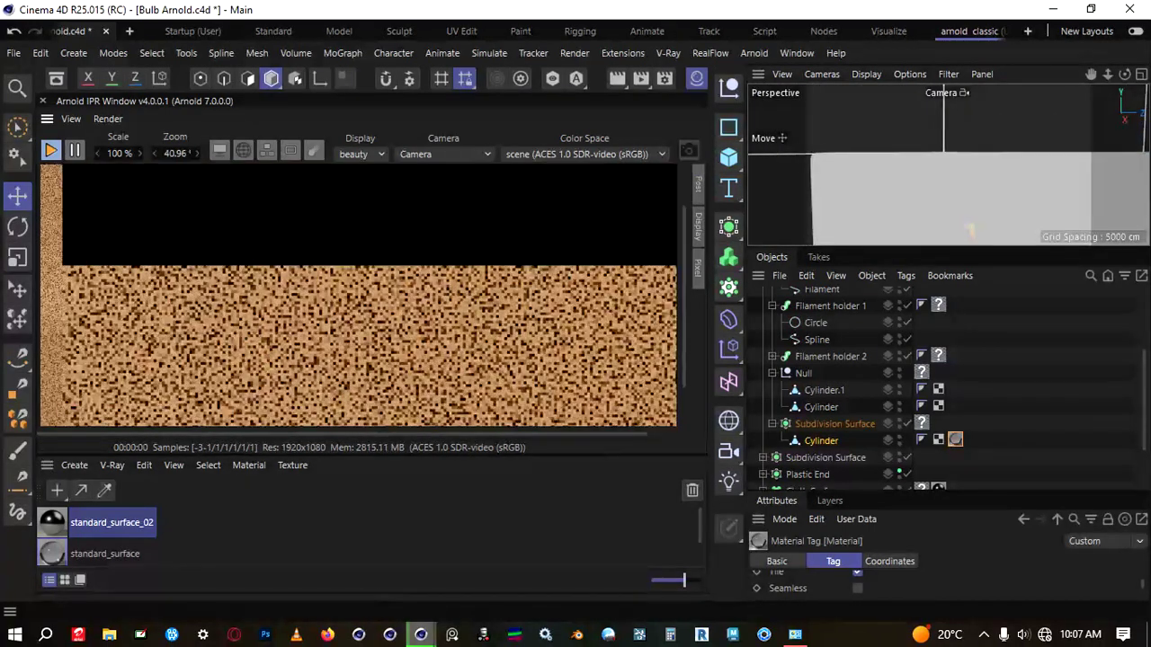
Reframe the whole bulb in the camera view and apply the standard_surface_02 material to the Null holding the two cylinders.
scroll(969, 232, up, 8)
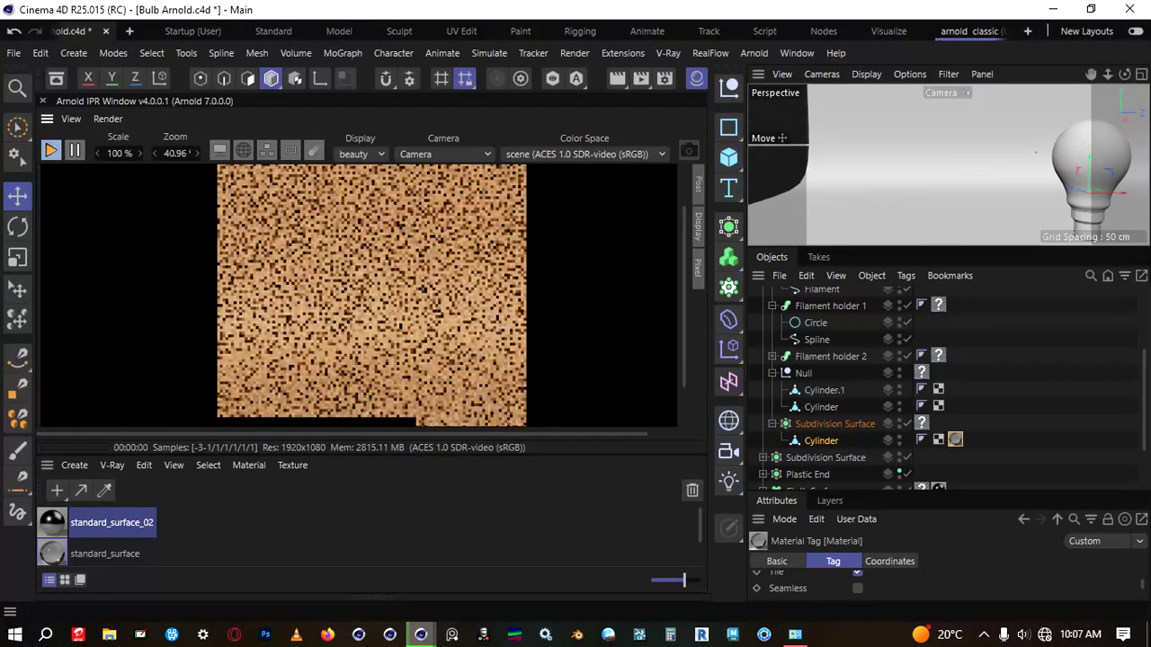
alt+middle_drag(1035, 152, 856, 144)
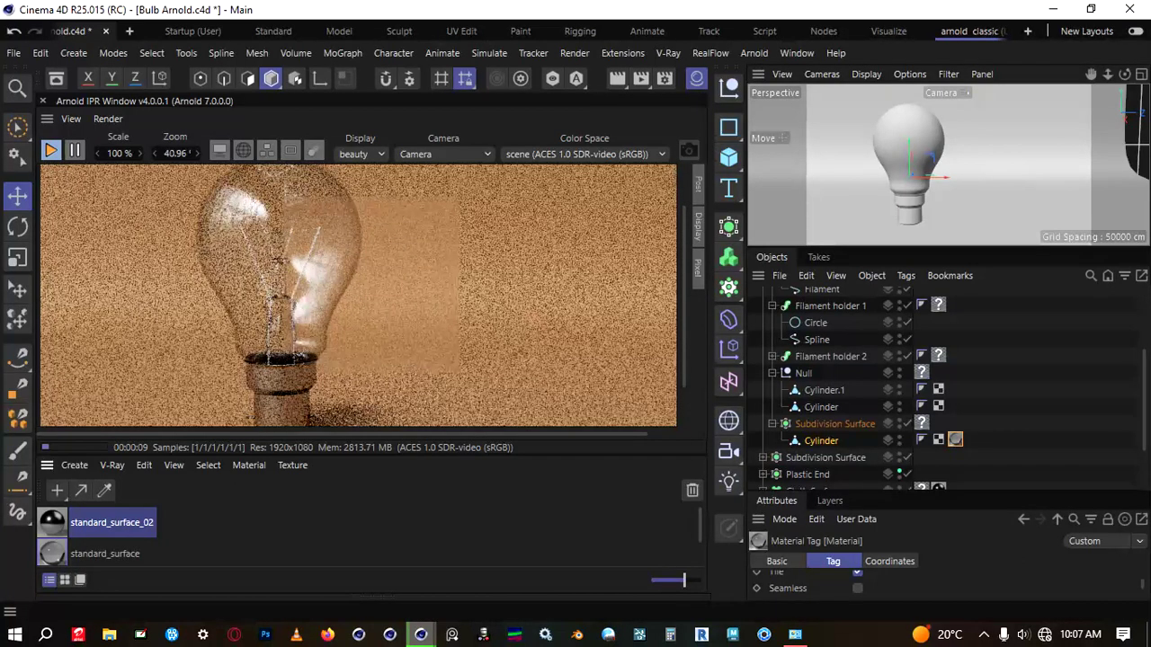
drag(52, 522, 803, 374)
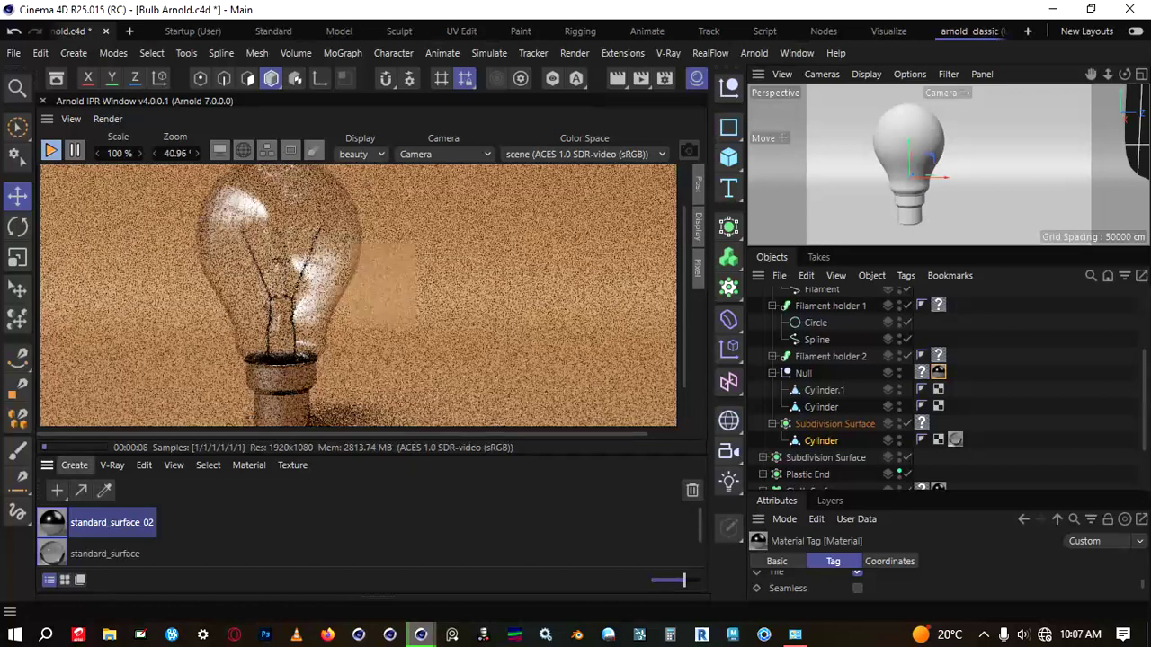
Create a new Arnold standard_surface material and open it for editing with the IPR render stopped.
click(74, 465)
mouse_move(113, 464)
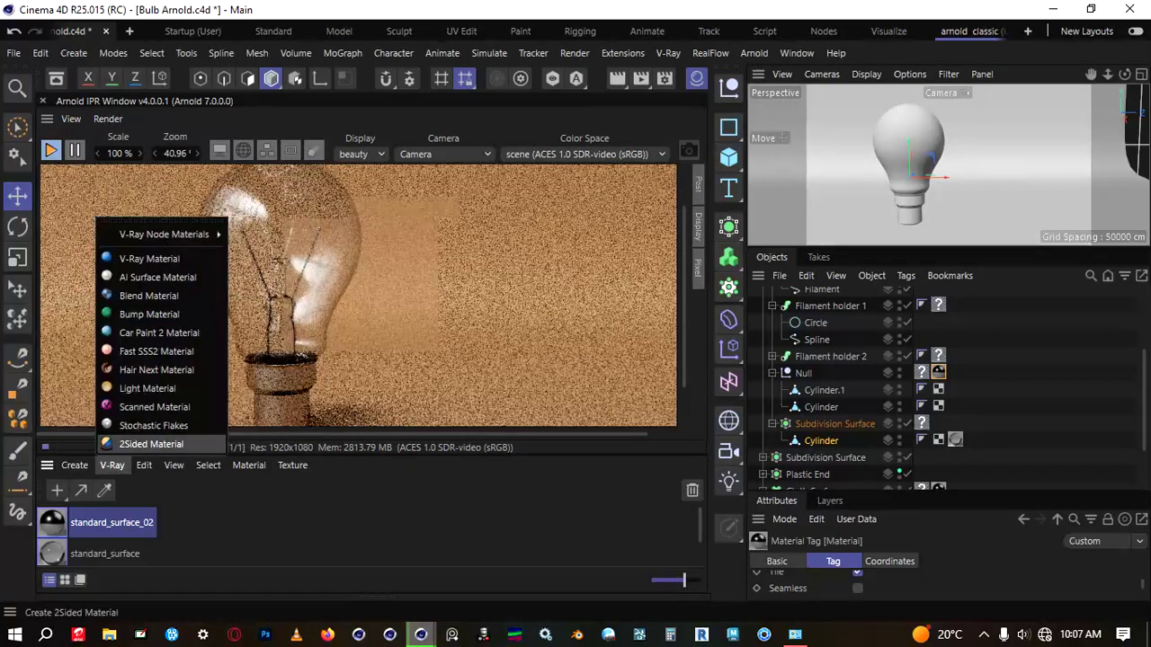
mouse_move(75, 464)
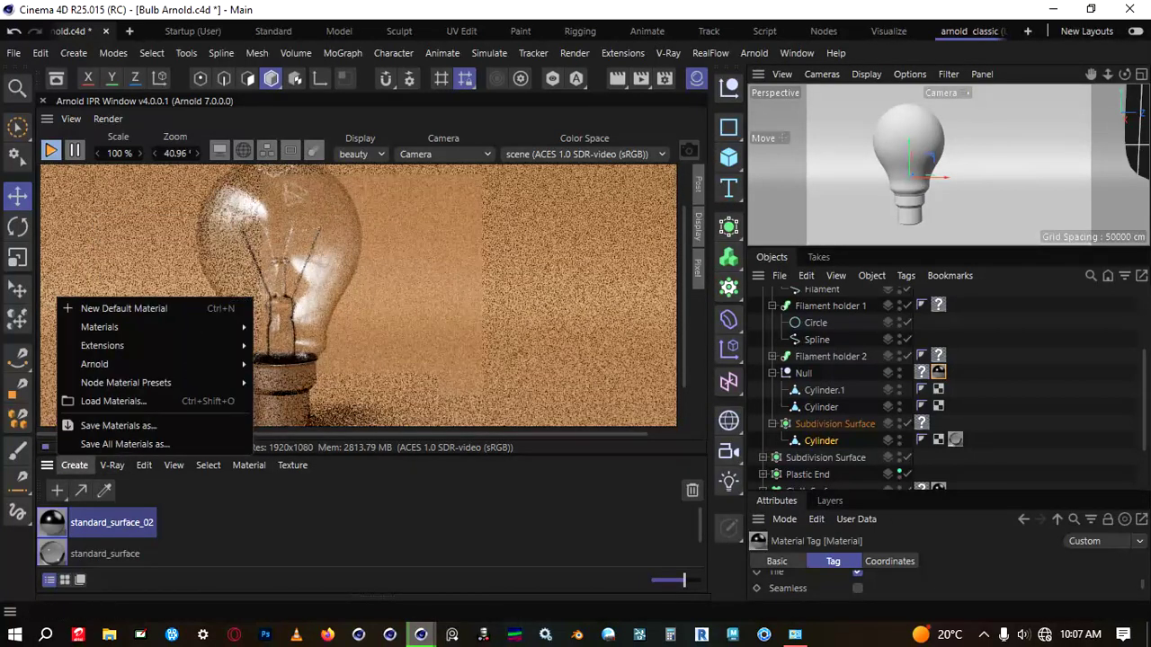
mouse_move(95, 364)
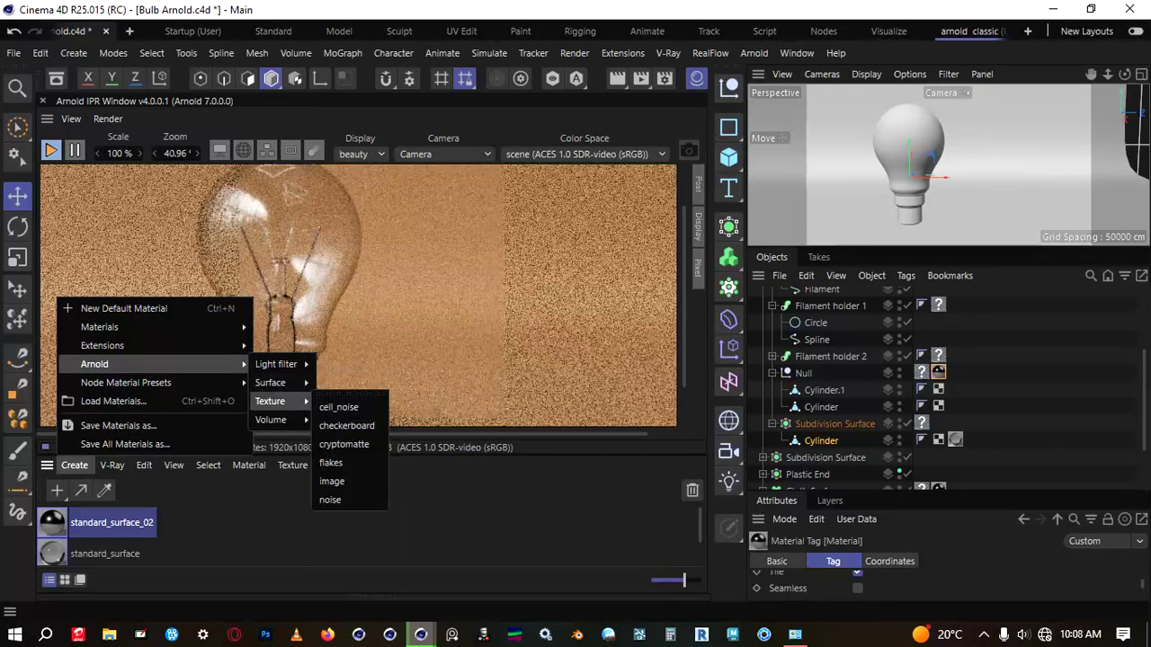
mouse_move(270, 383)
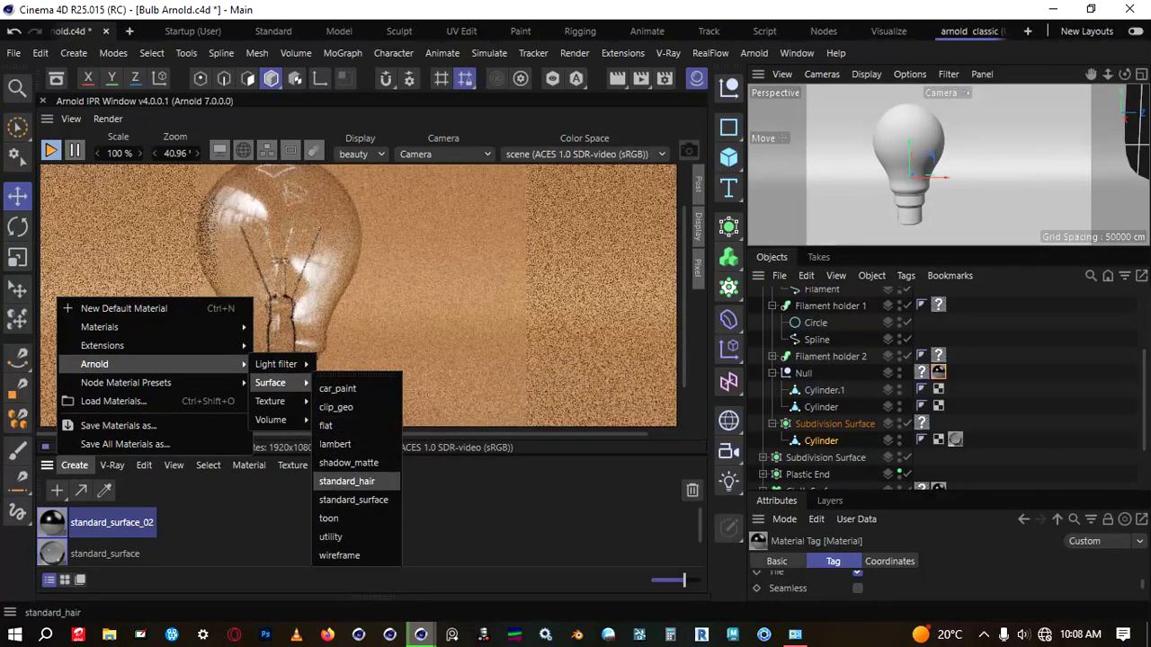
click(354, 499)
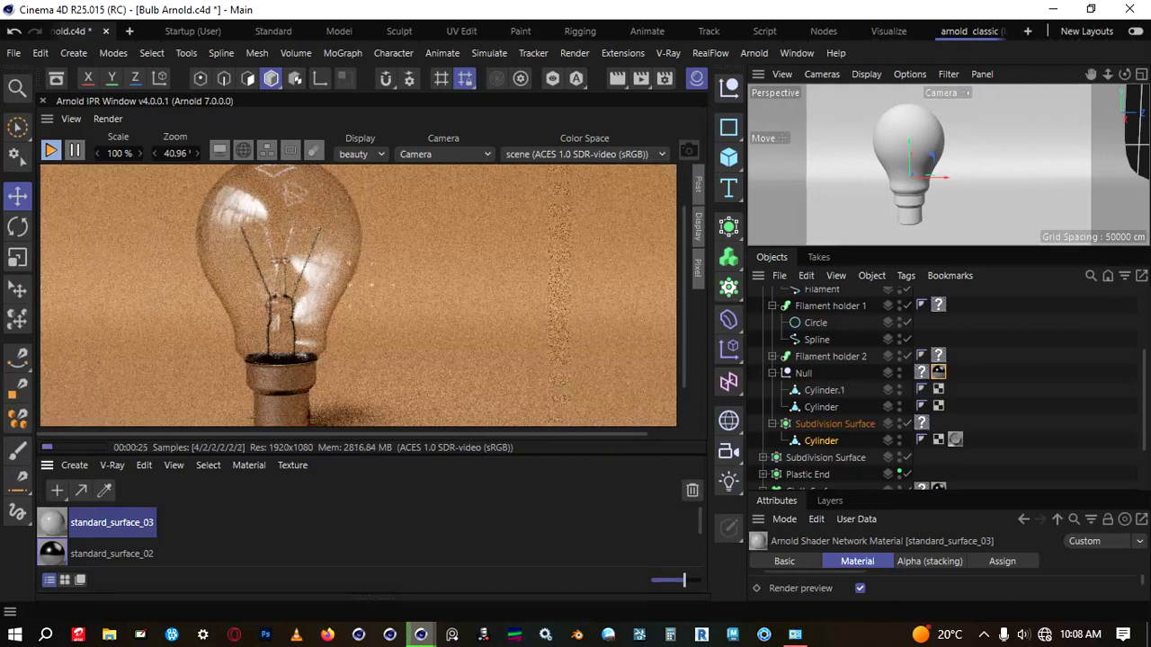
click(50, 151)
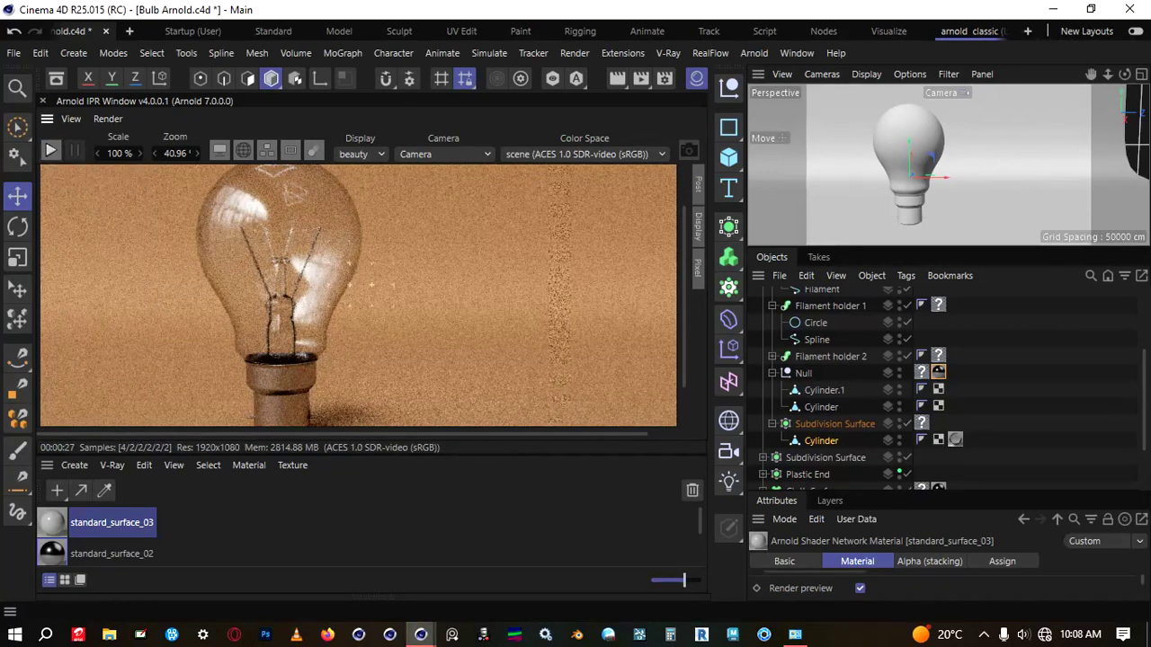
scroll(360, 297, down, 2)
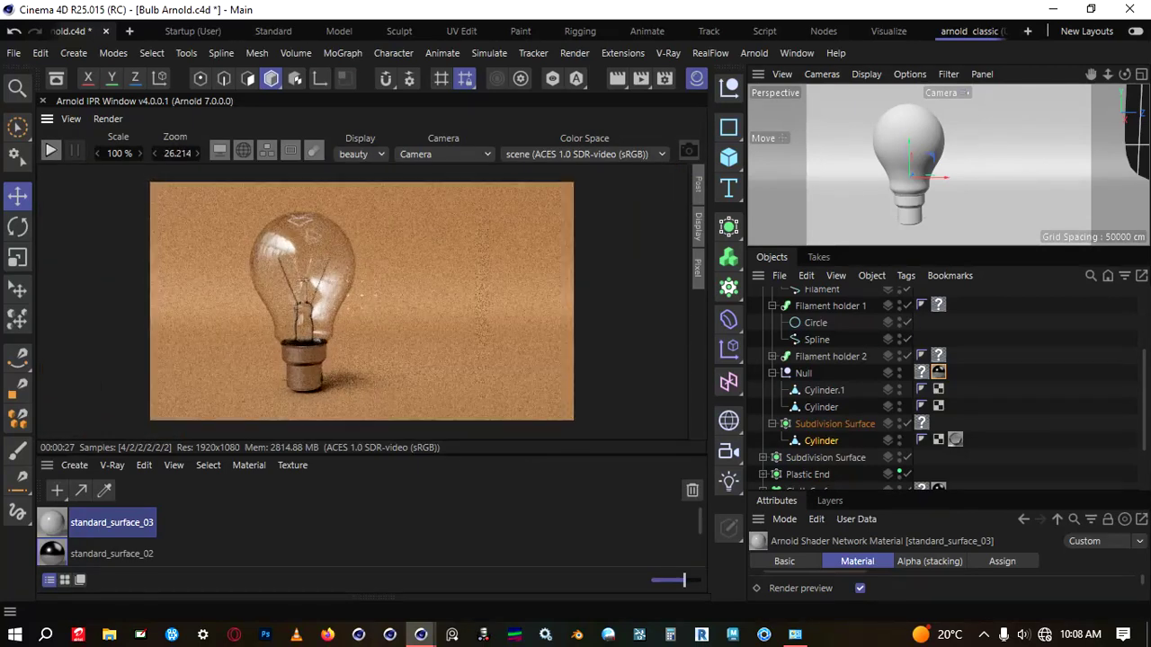
double_click(52, 523)
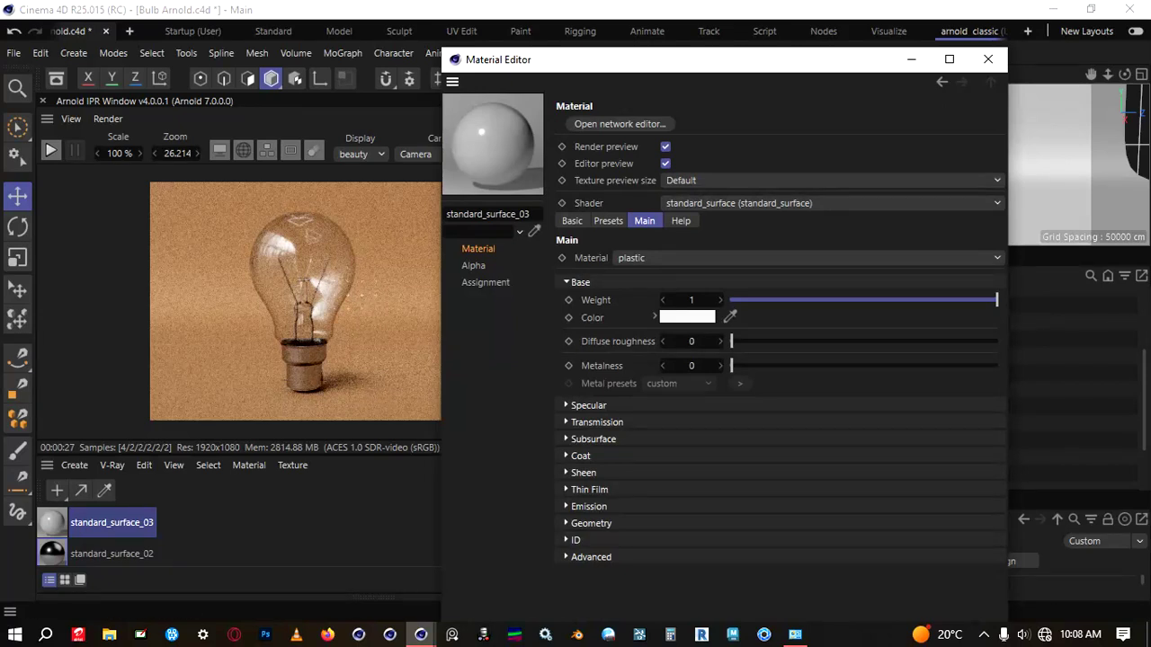
Try base weights of 0.17 and 0.99 and the custom material type on standard_surface_03.
click(719, 258)
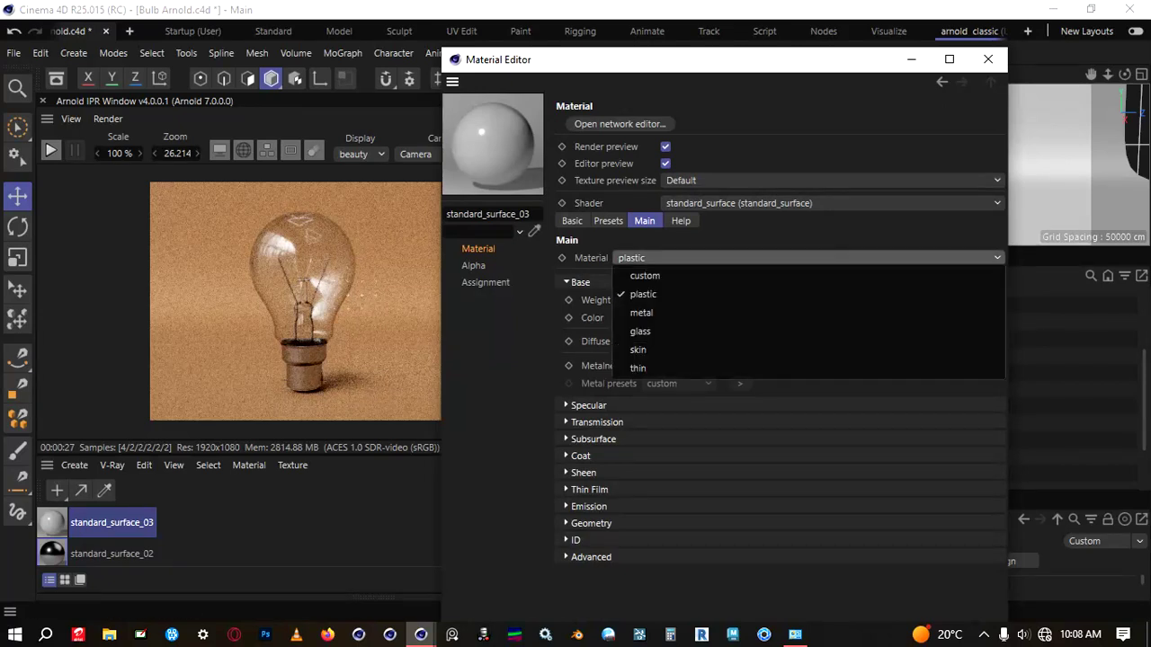
click(719, 258)
click(719, 258)
click(719, 258)
click(774, 301)
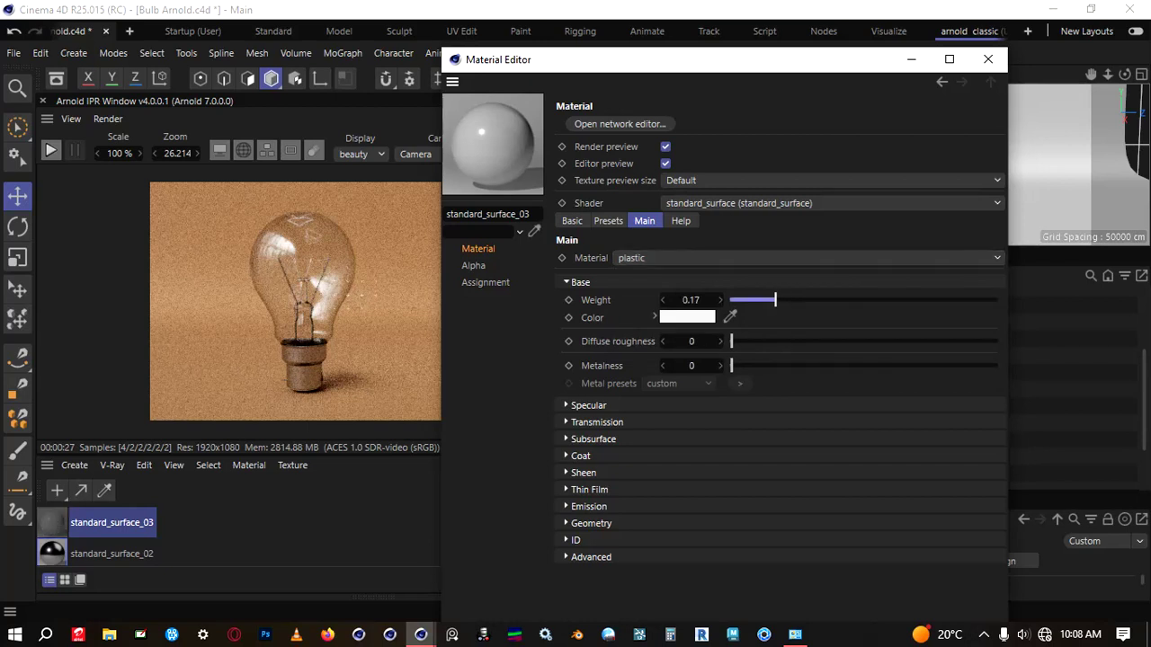
drag(775, 300, 987, 300)
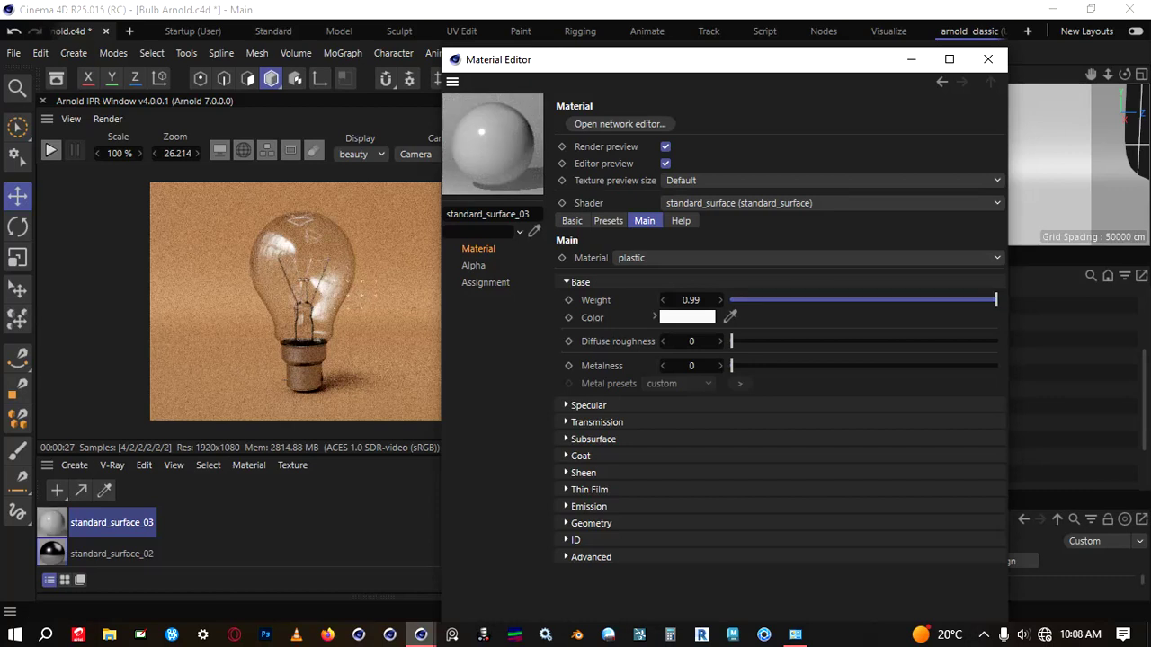
click(805, 258)
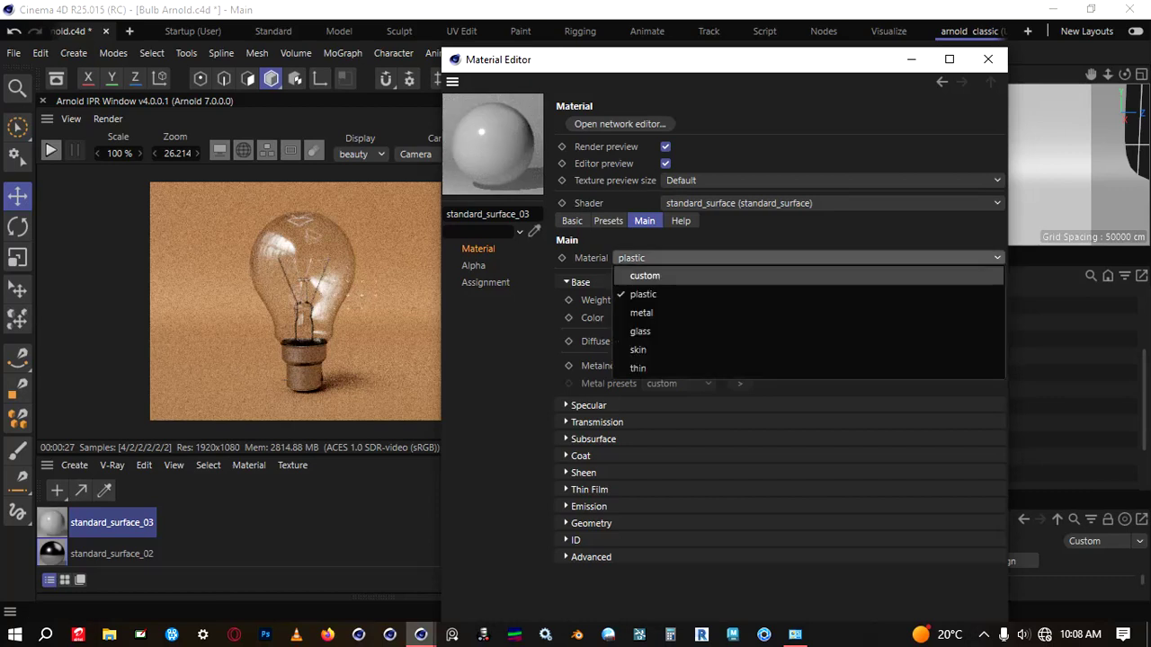
click(642, 272)
click(588, 405)
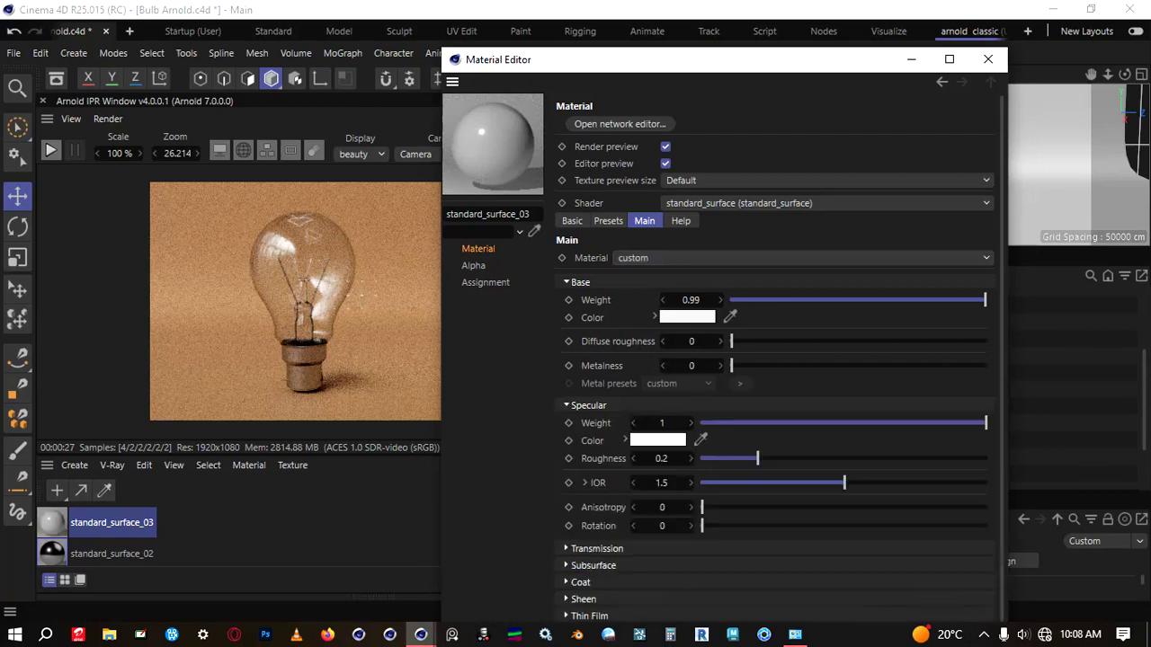
click(588, 405)
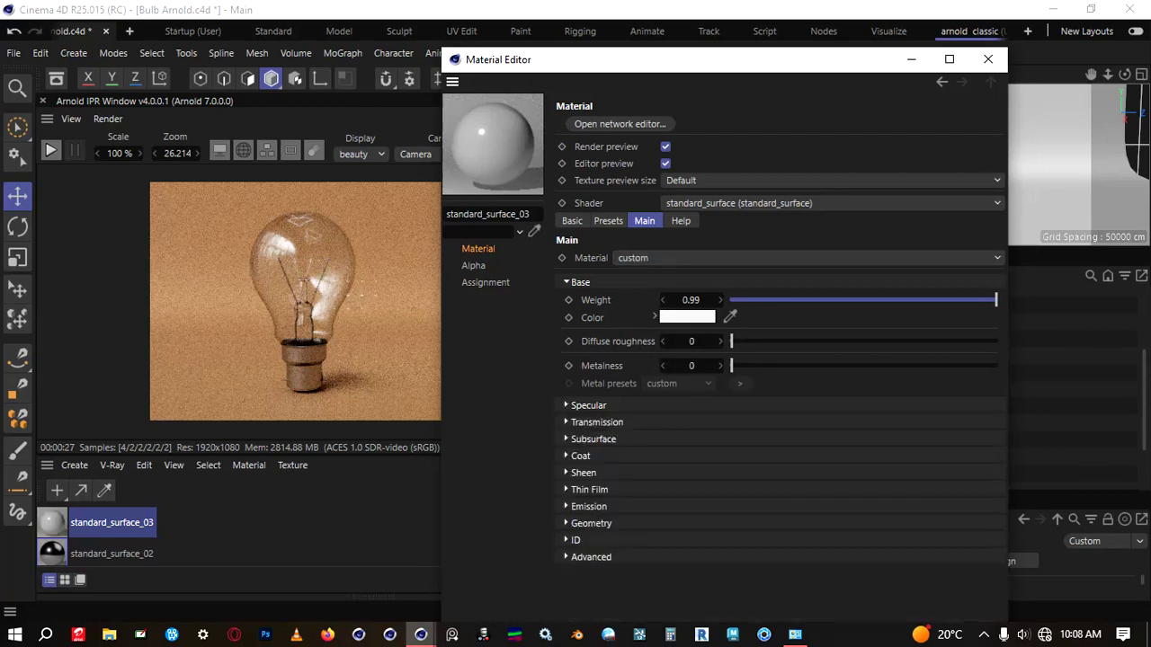
Make standard_surface_03 a metal with the aluminum preset and a specular roughness of 0.4.
click(804, 258)
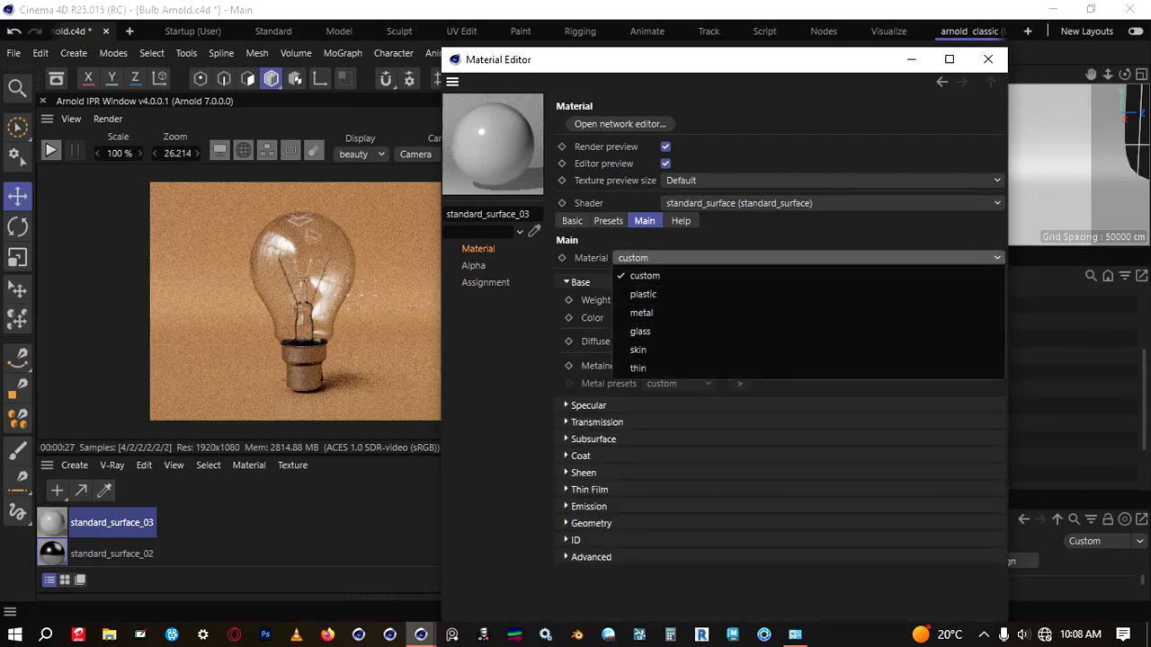
click(641, 312)
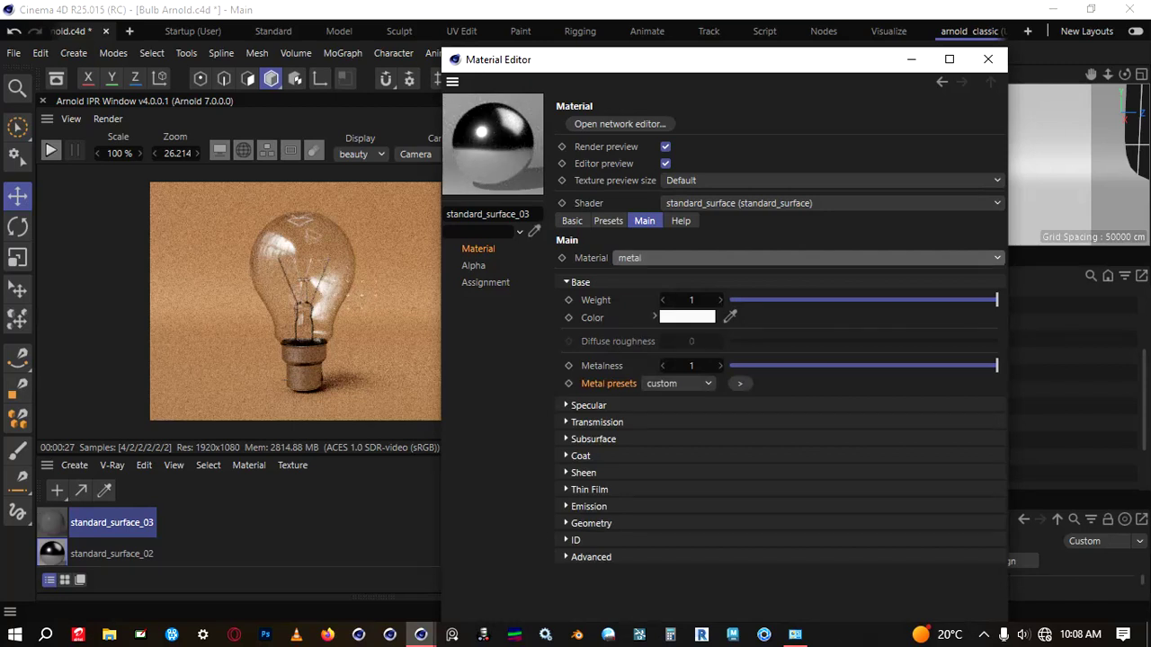
click(678, 383)
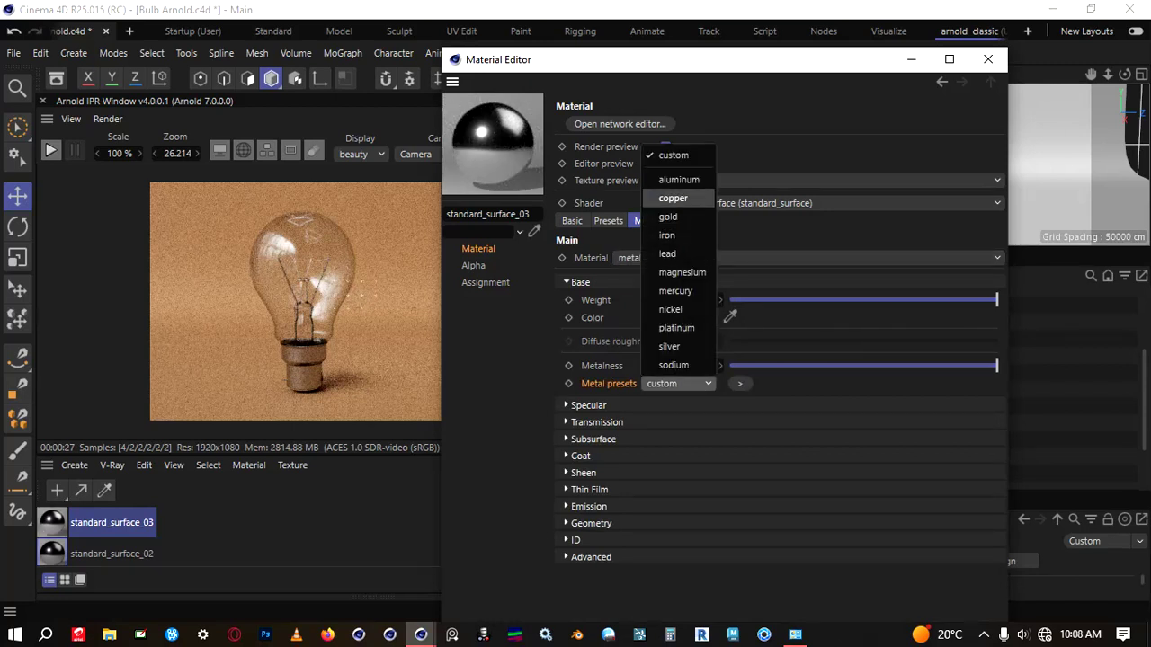
click(679, 180)
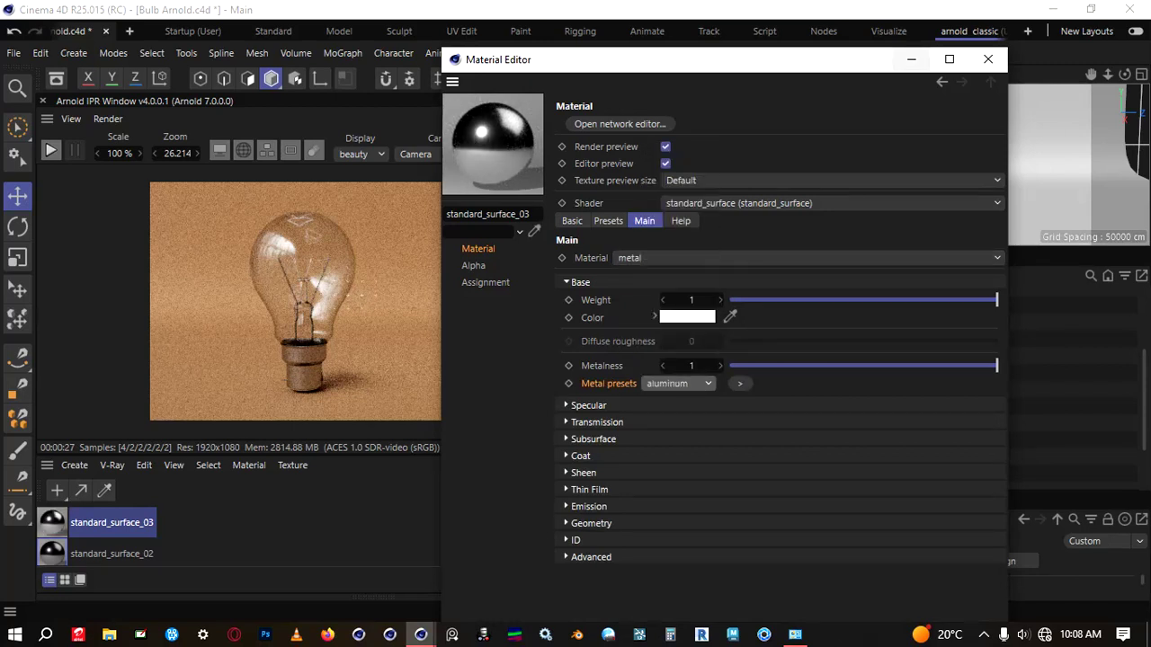
click(588, 406)
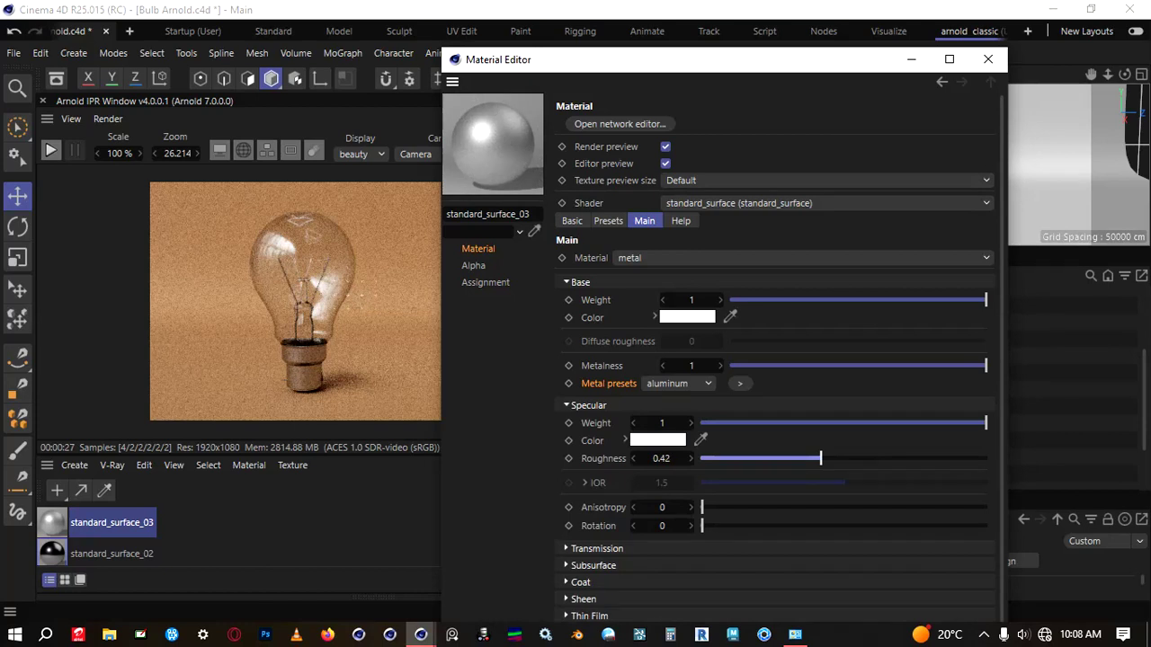
drag(820, 458, 841, 459)
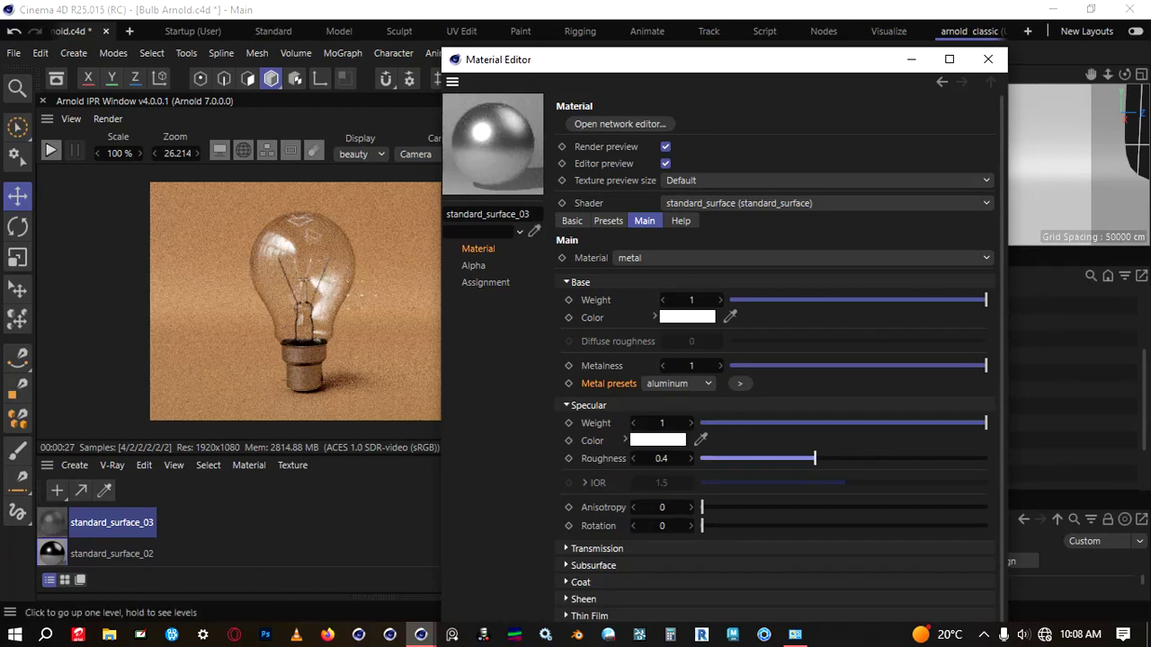
click(988, 59)
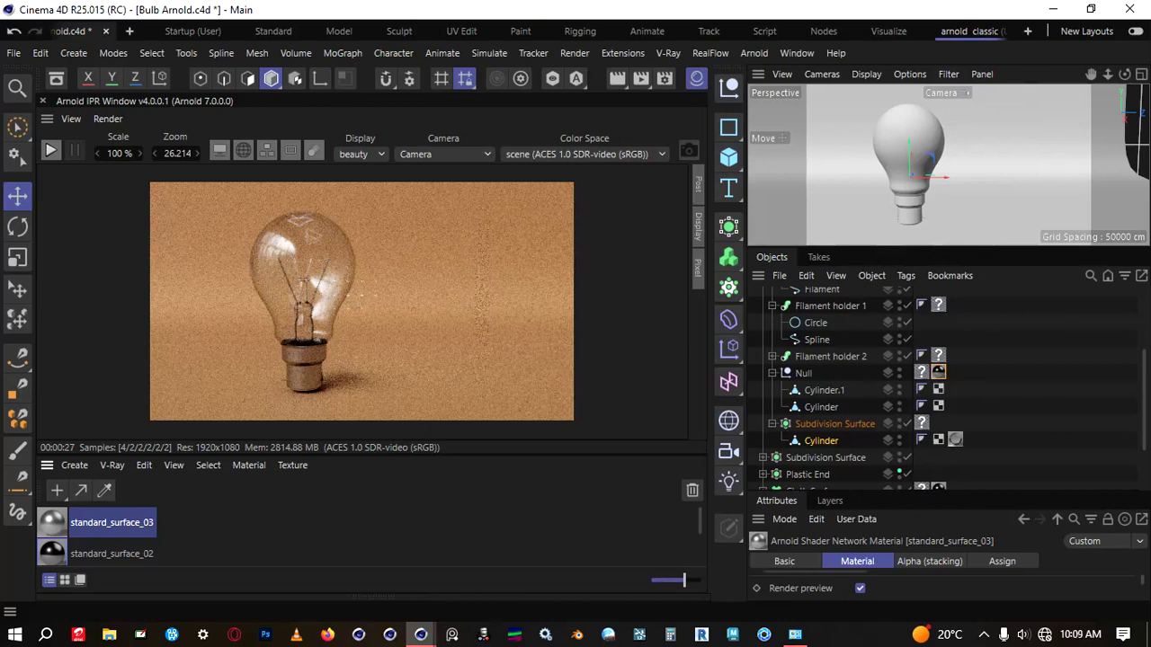
Apply standard_surface_03 to Filament holder 2 and Filament holder 1, and standard_surface_02 to the Filament sweep.
drag(52, 522, 830, 357)
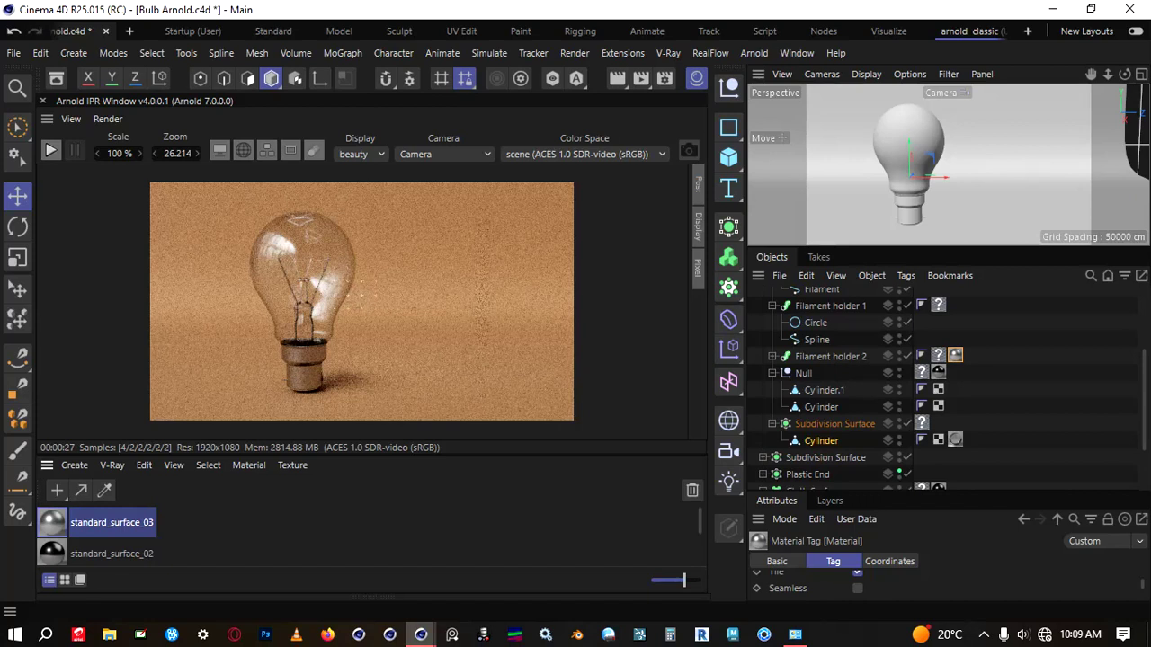
scroll(818, 440, up, 3)
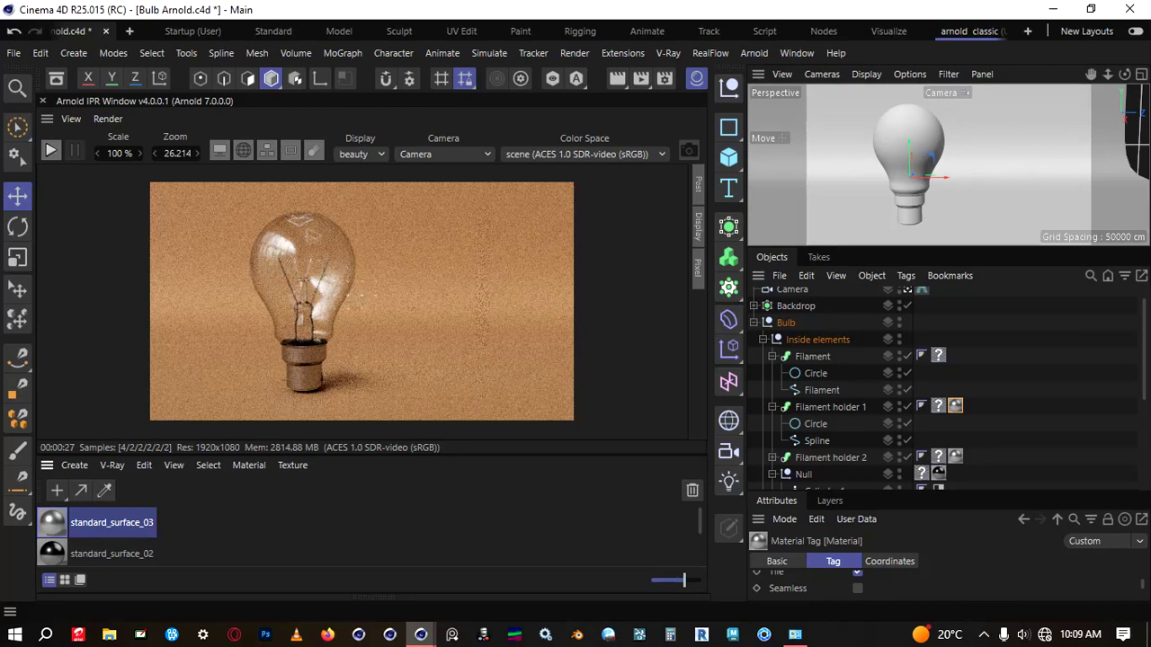
drag(52, 553, 813, 357)
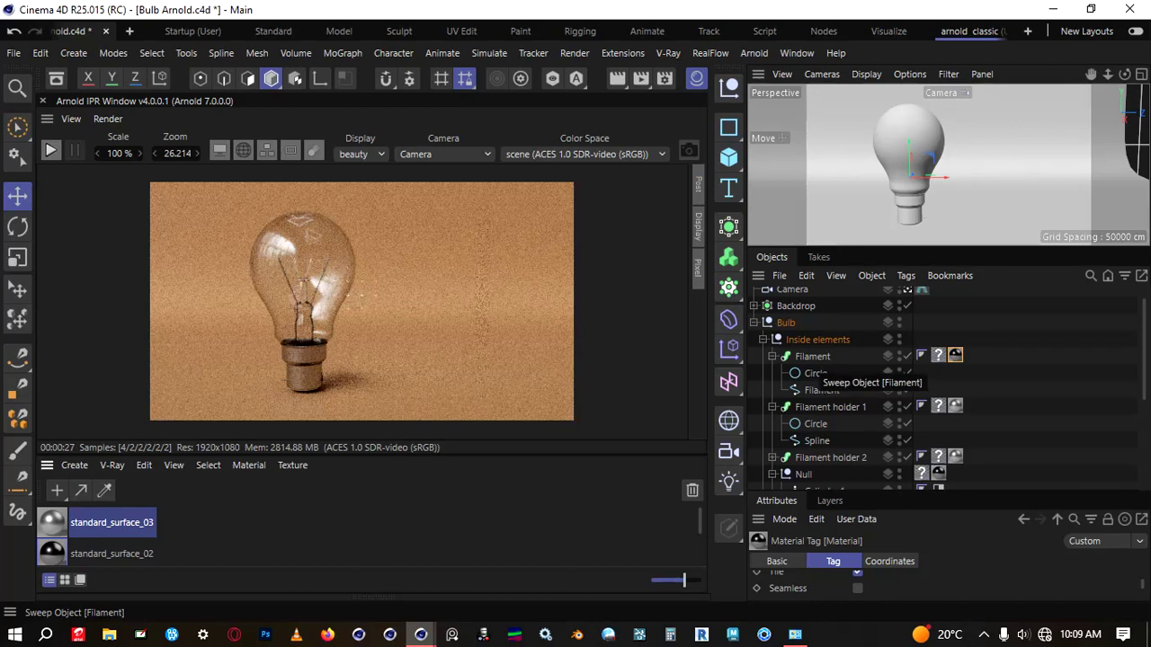
Darken the base color of standard_surface_03 to a grey of RGB 91, 91, 91.
double_click(52, 522)
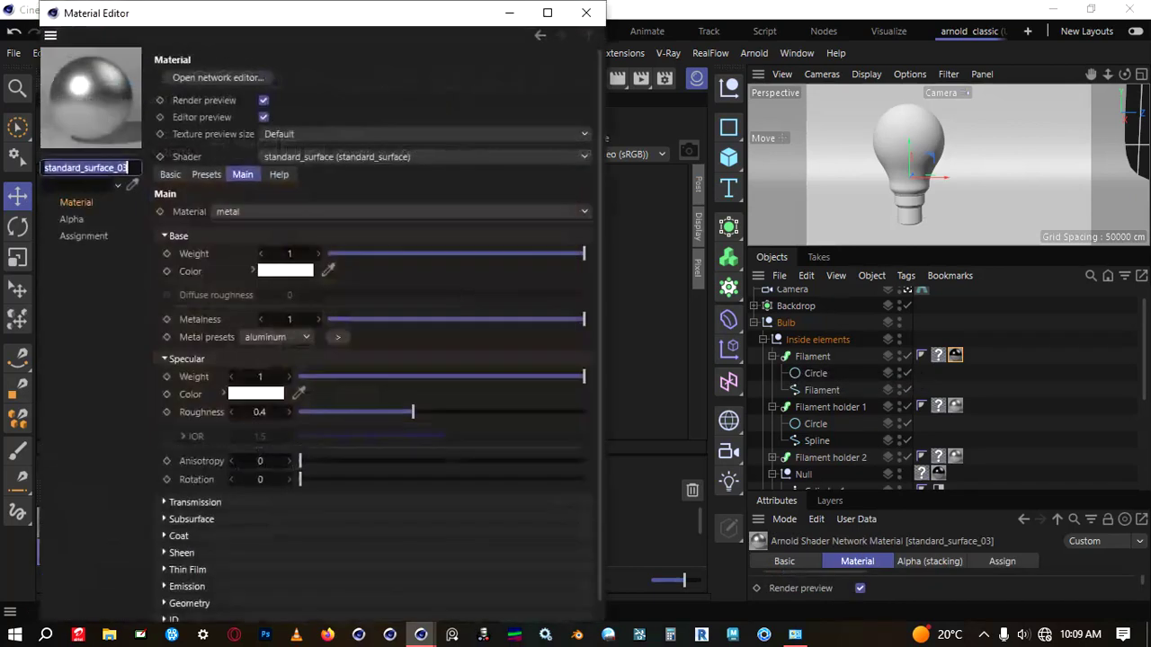
drag(270, 13, 746, 78)
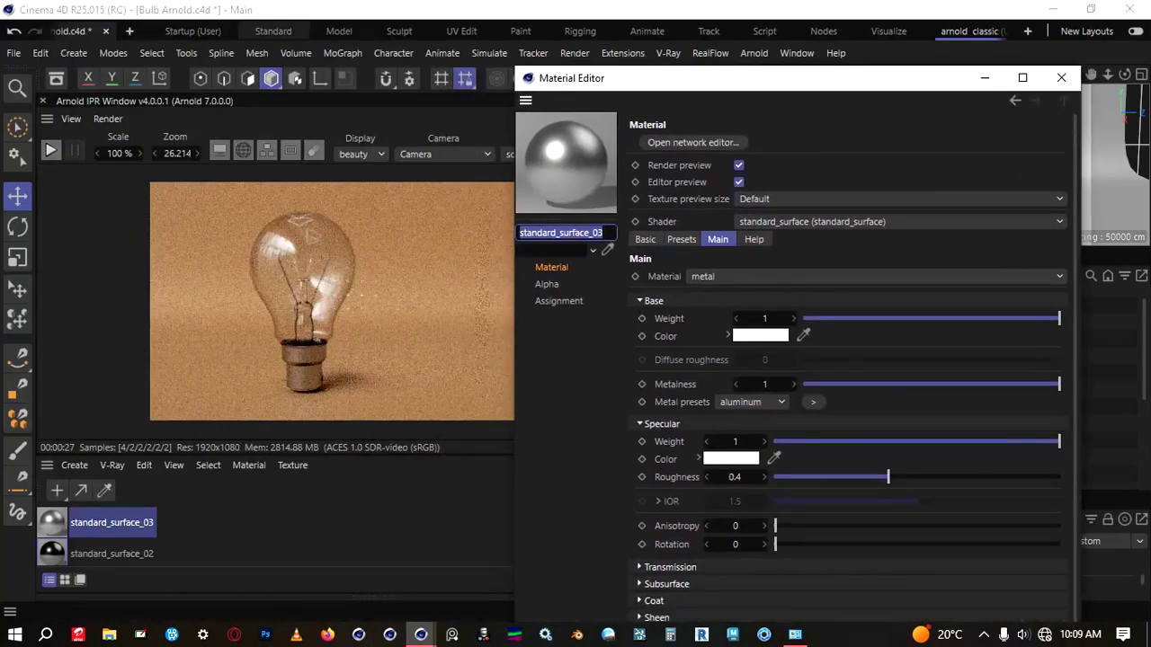
click(761, 336)
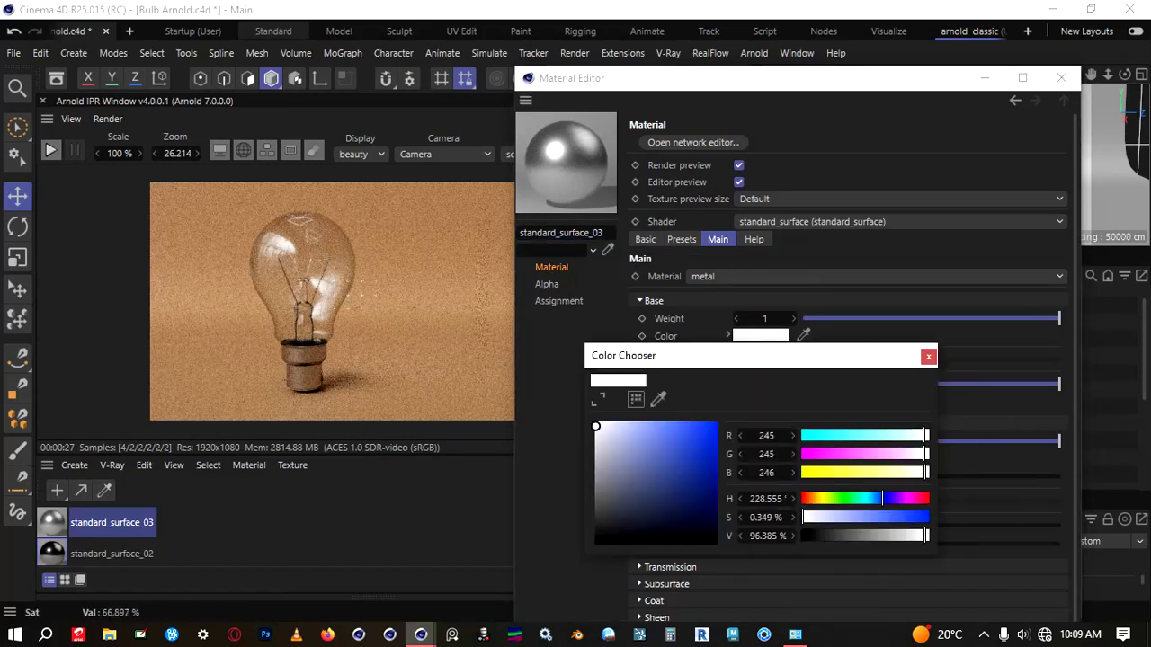
drag(595, 426, 595, 500)
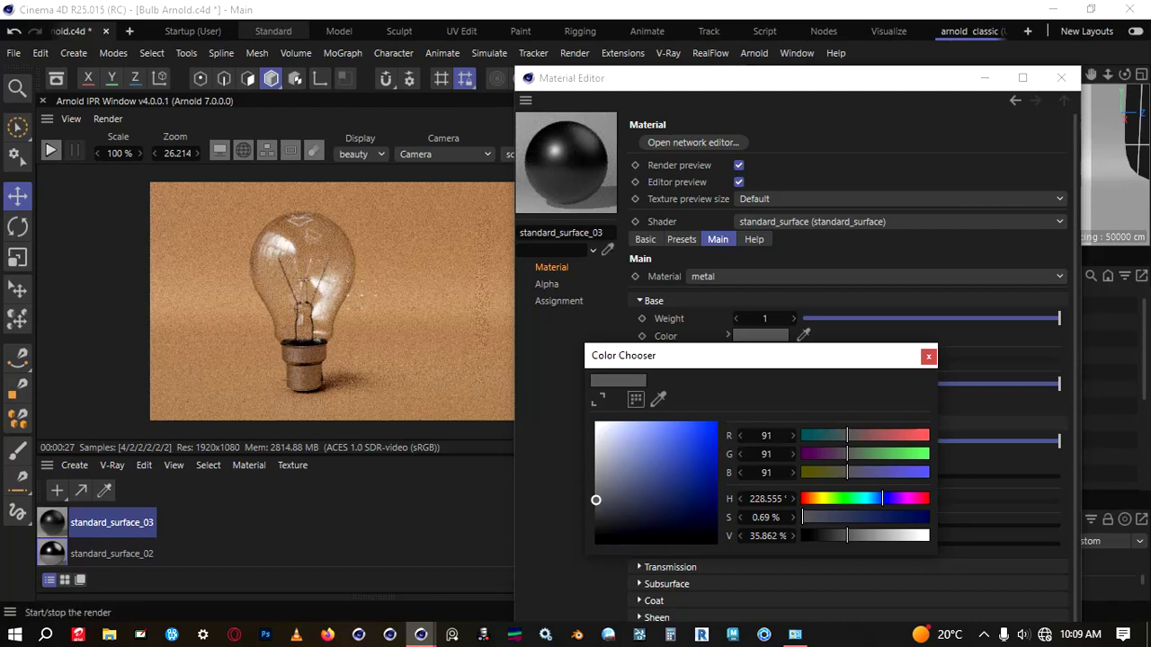
click(928, 357)
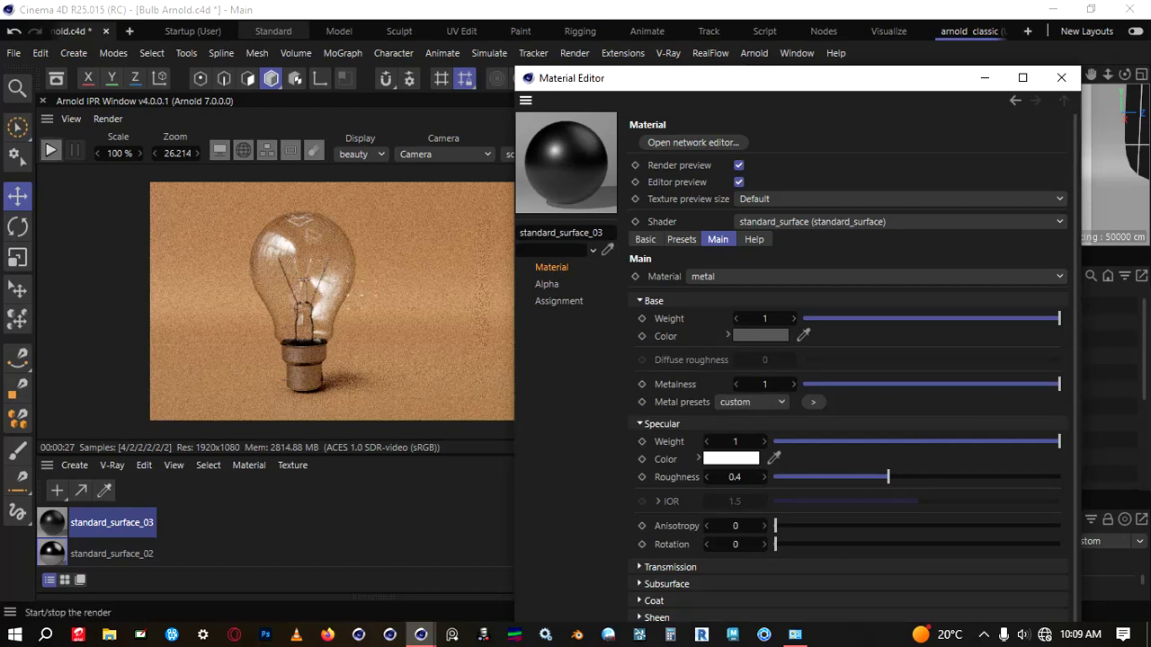
Restart the IPR render with the material editor minimized, and enlarge the render preview to about 33% zoom.
click(50, 150)
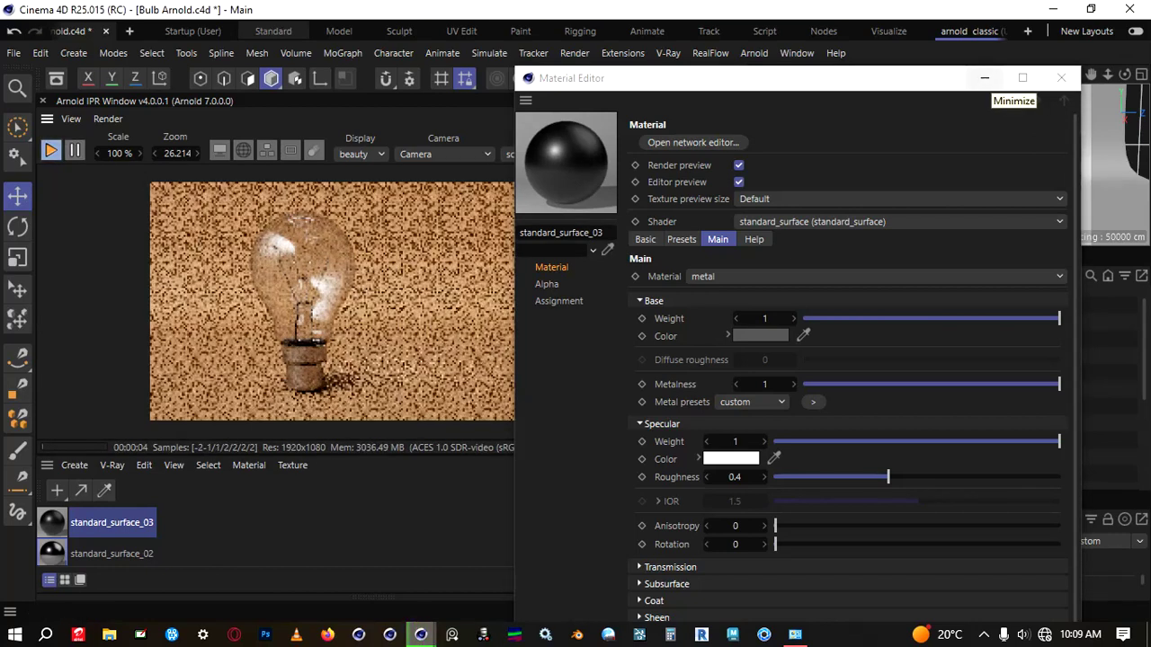
click(984, 77)
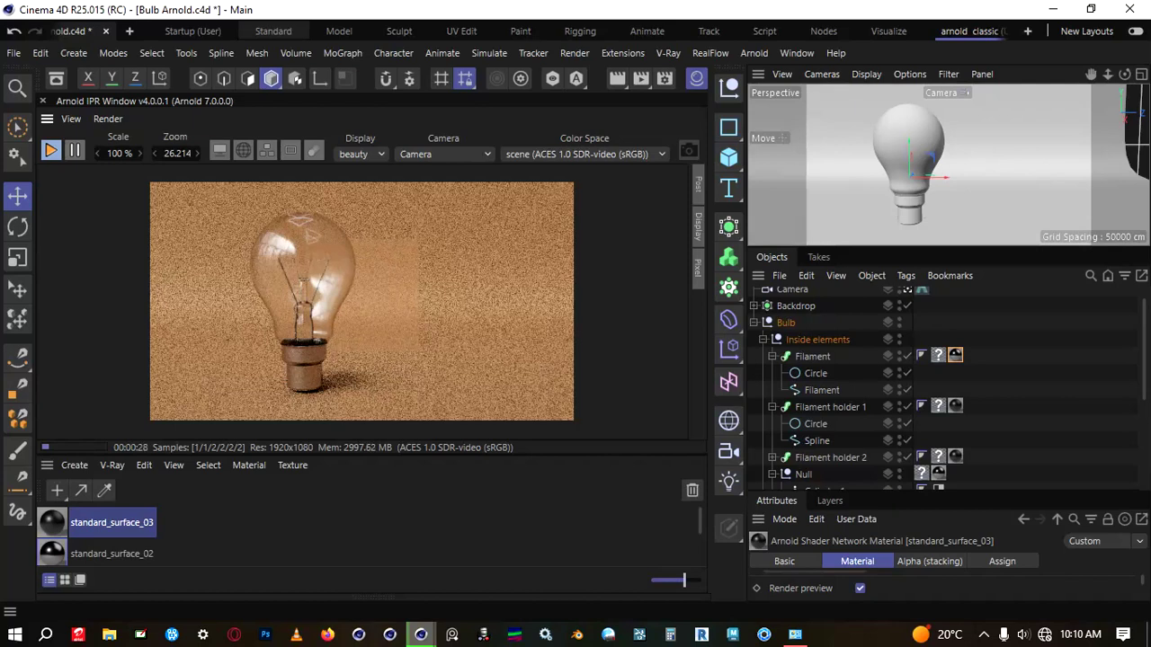
drag(372, 456, 372, 513)
scroll(362, 329, up, 1)
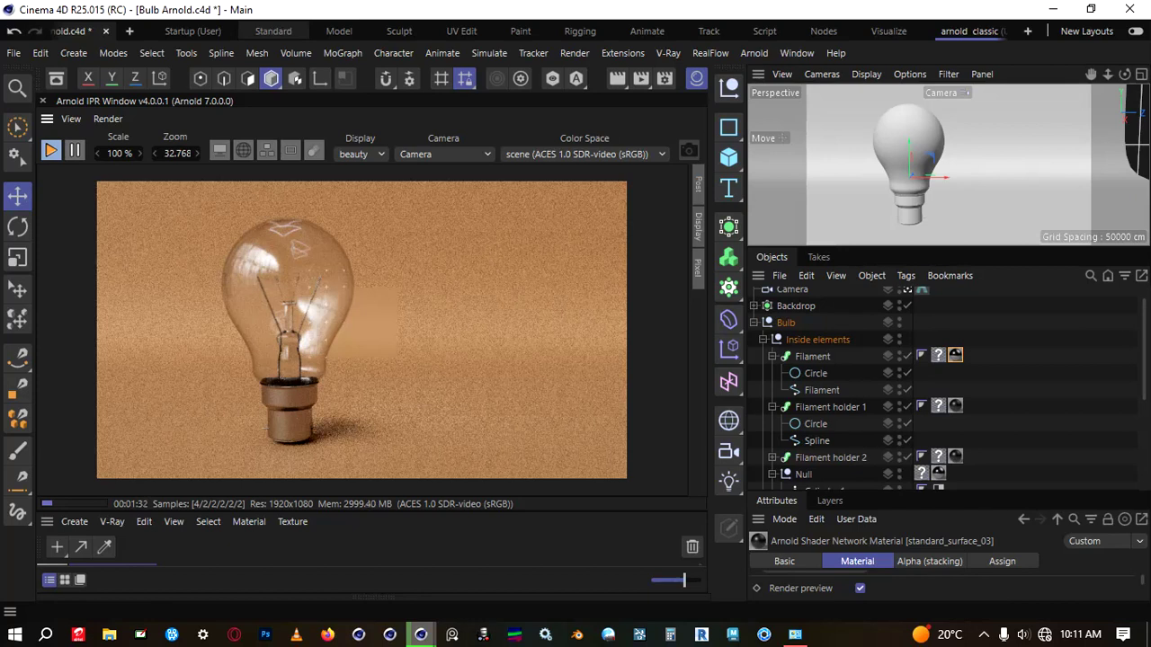
click(984, 634)
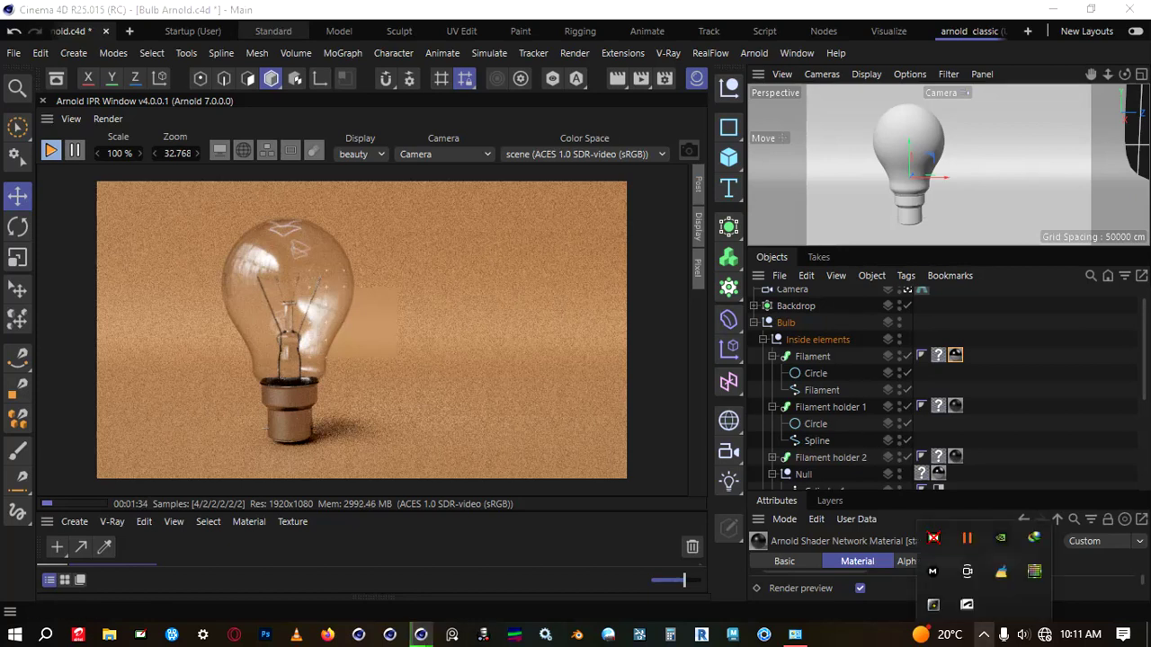